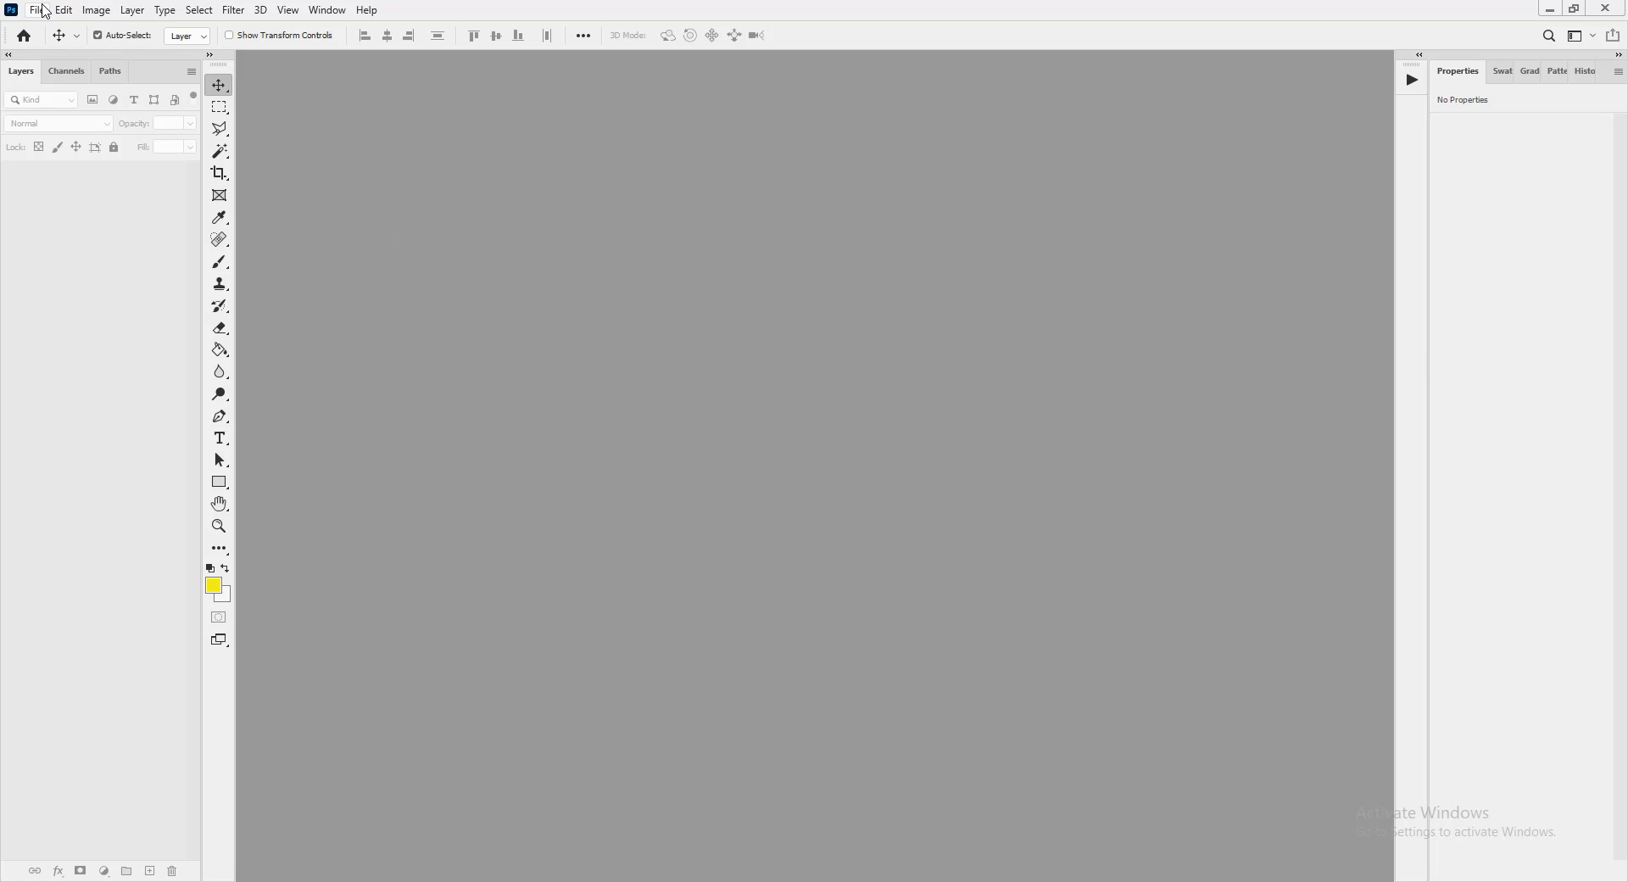
# - Set up a new print document from the Letter preset in landscape orientation with artboards enabled
pyautogui.click(44, 10)
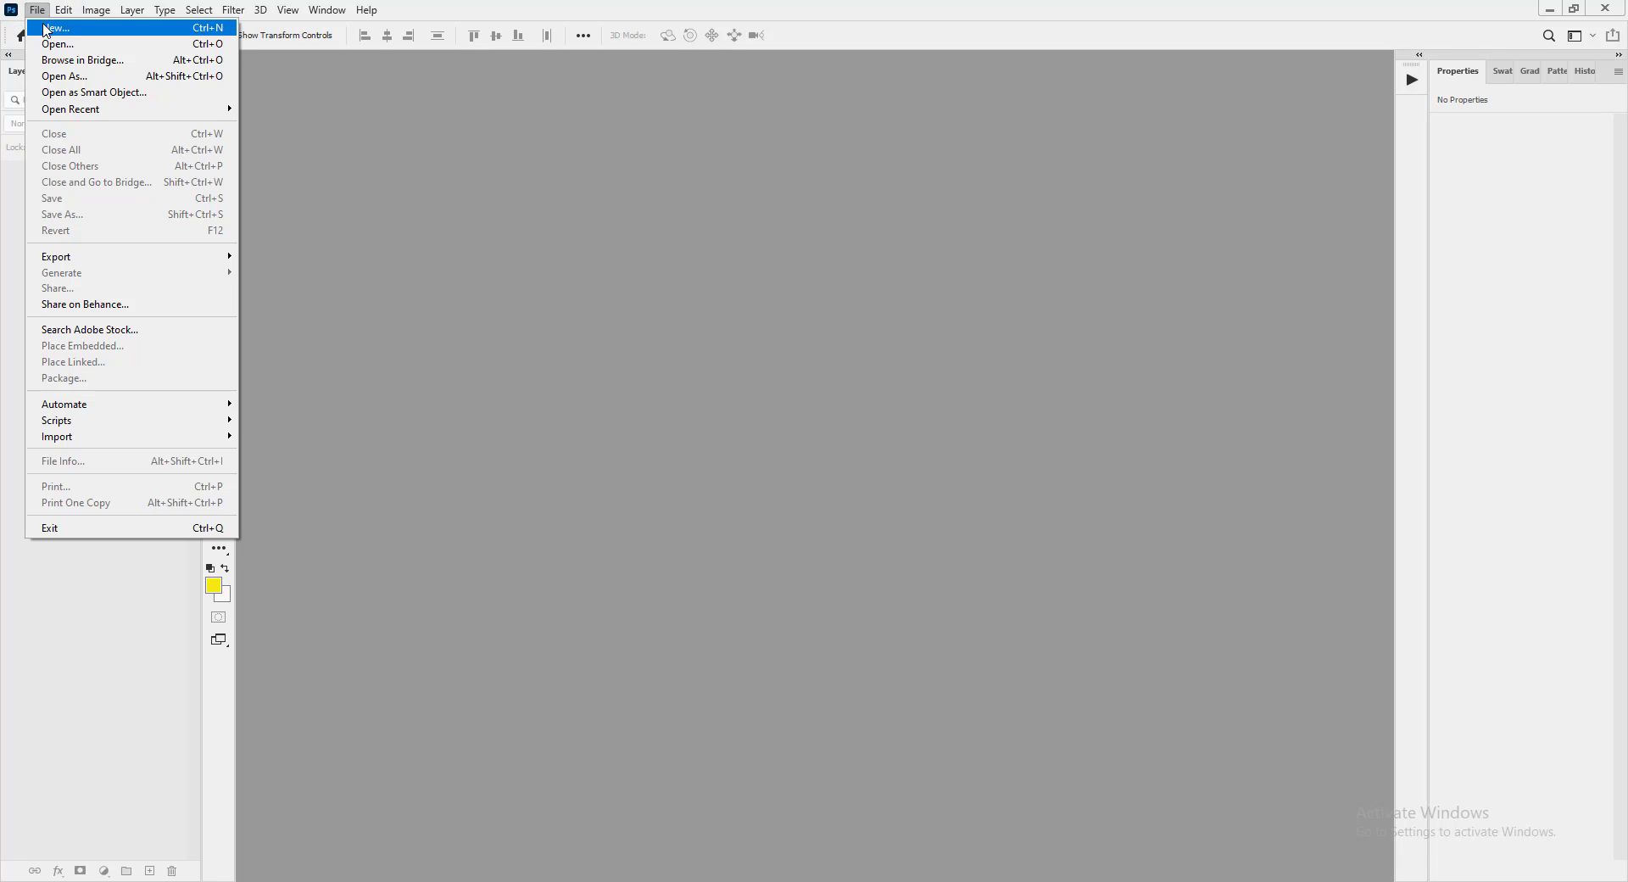
pyautogui.click(46, 28)
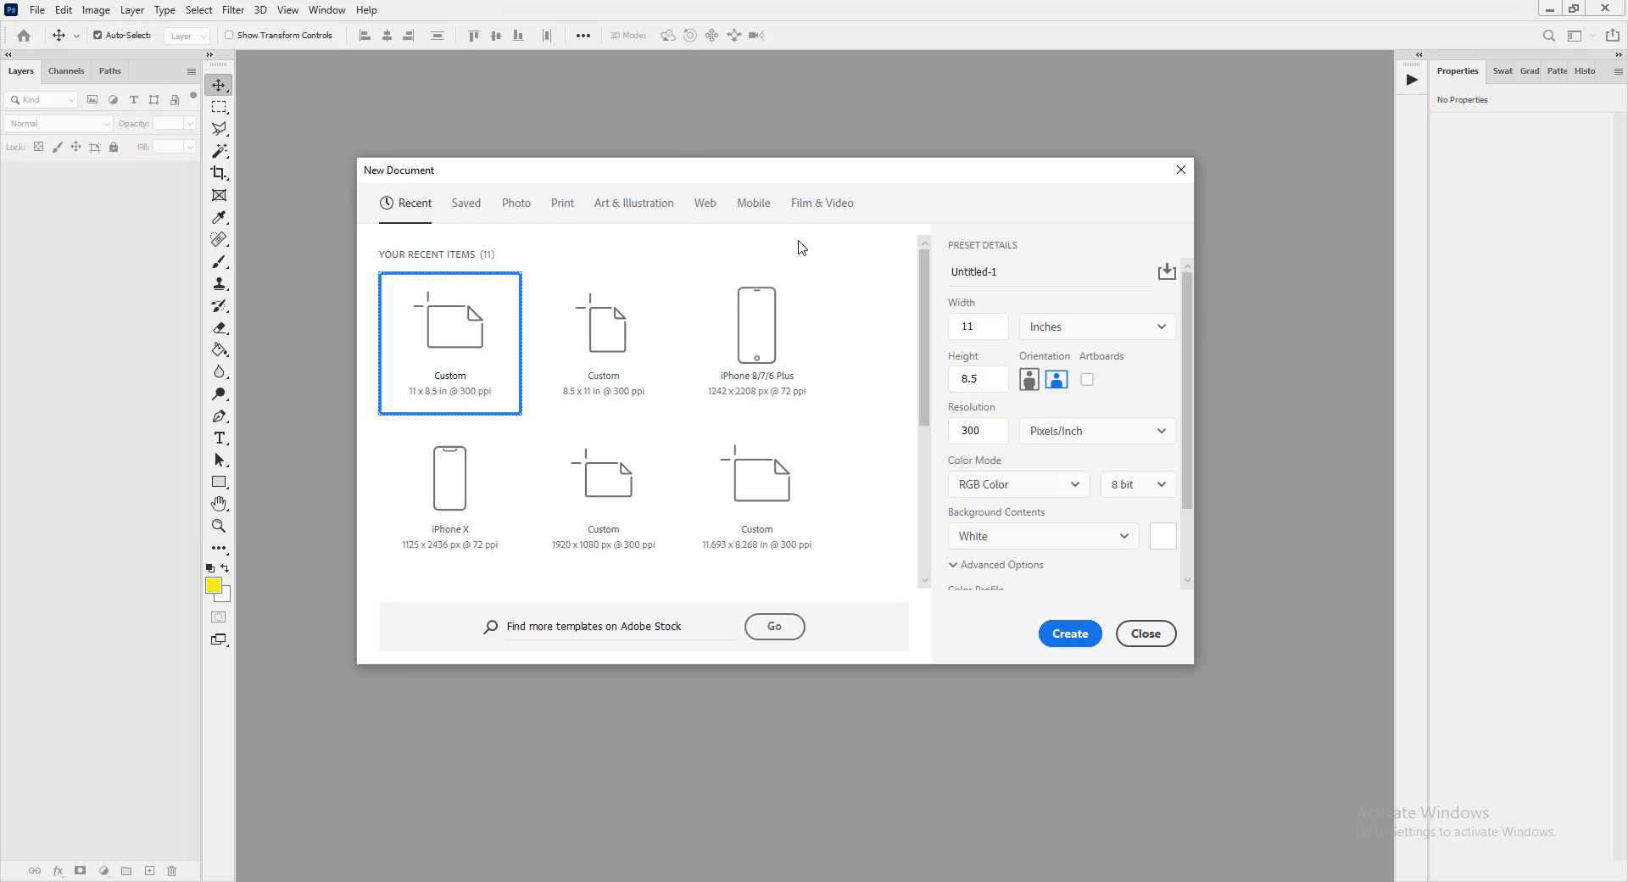
pyautogui.click(563, 203)
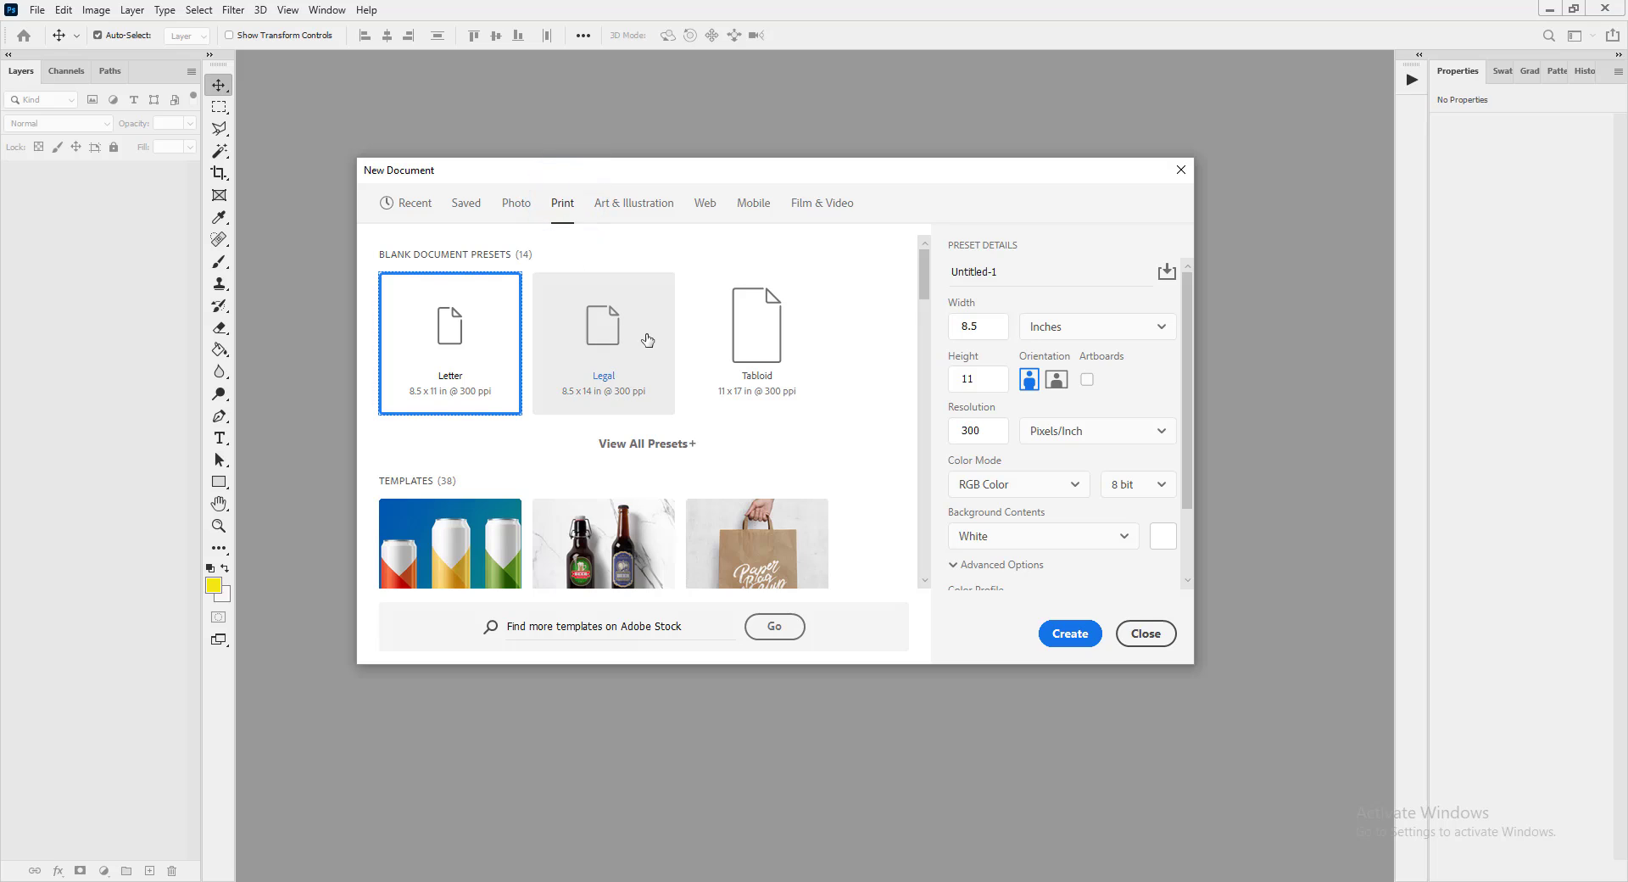
pyautogui.click(482, 342)
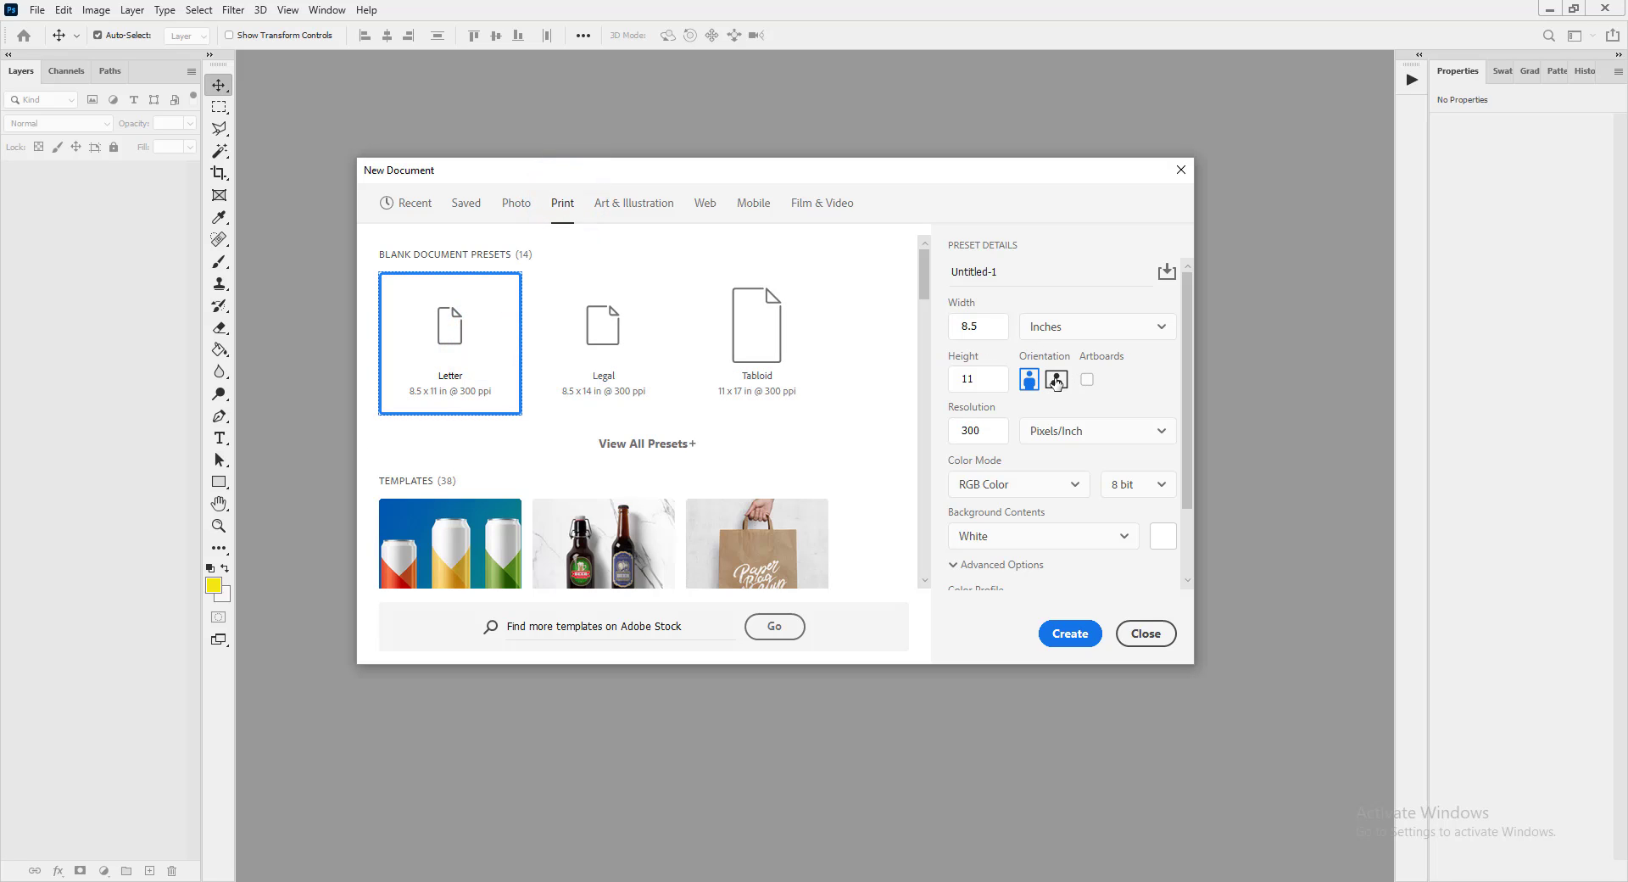
pyautogui.click(1057, 382)
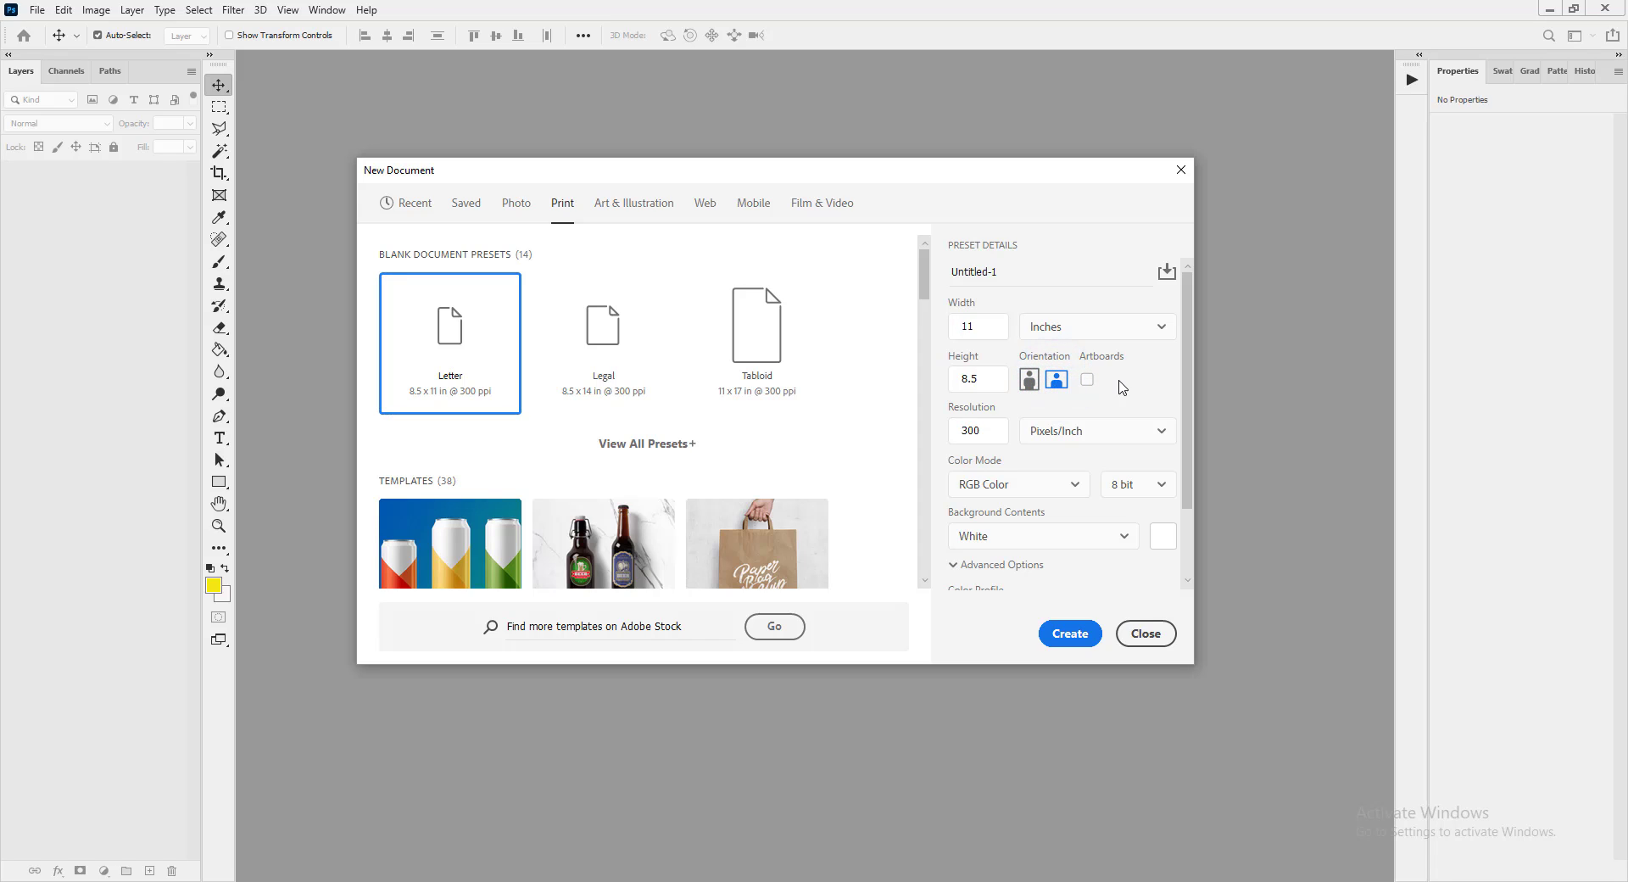
pyautogui.click(1088, 382)
# - Name the new document Blend Modes and create it with the remaining preset settings
pyautogui.scroll(-1, 1111, 387)
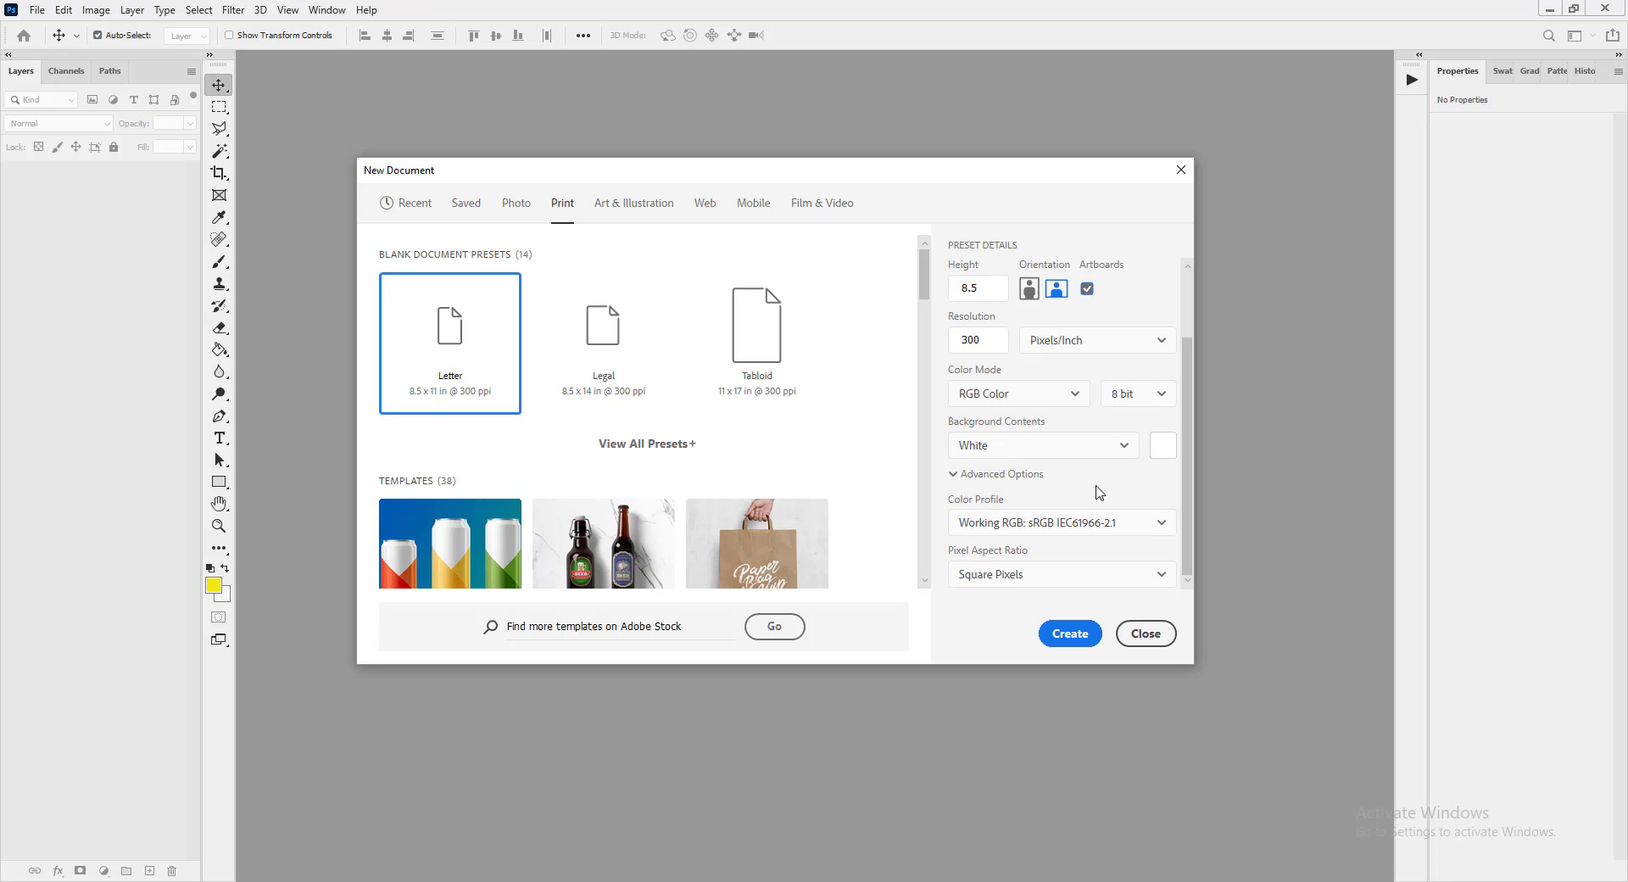
pyautogui.scroll(1, 1100, 492)
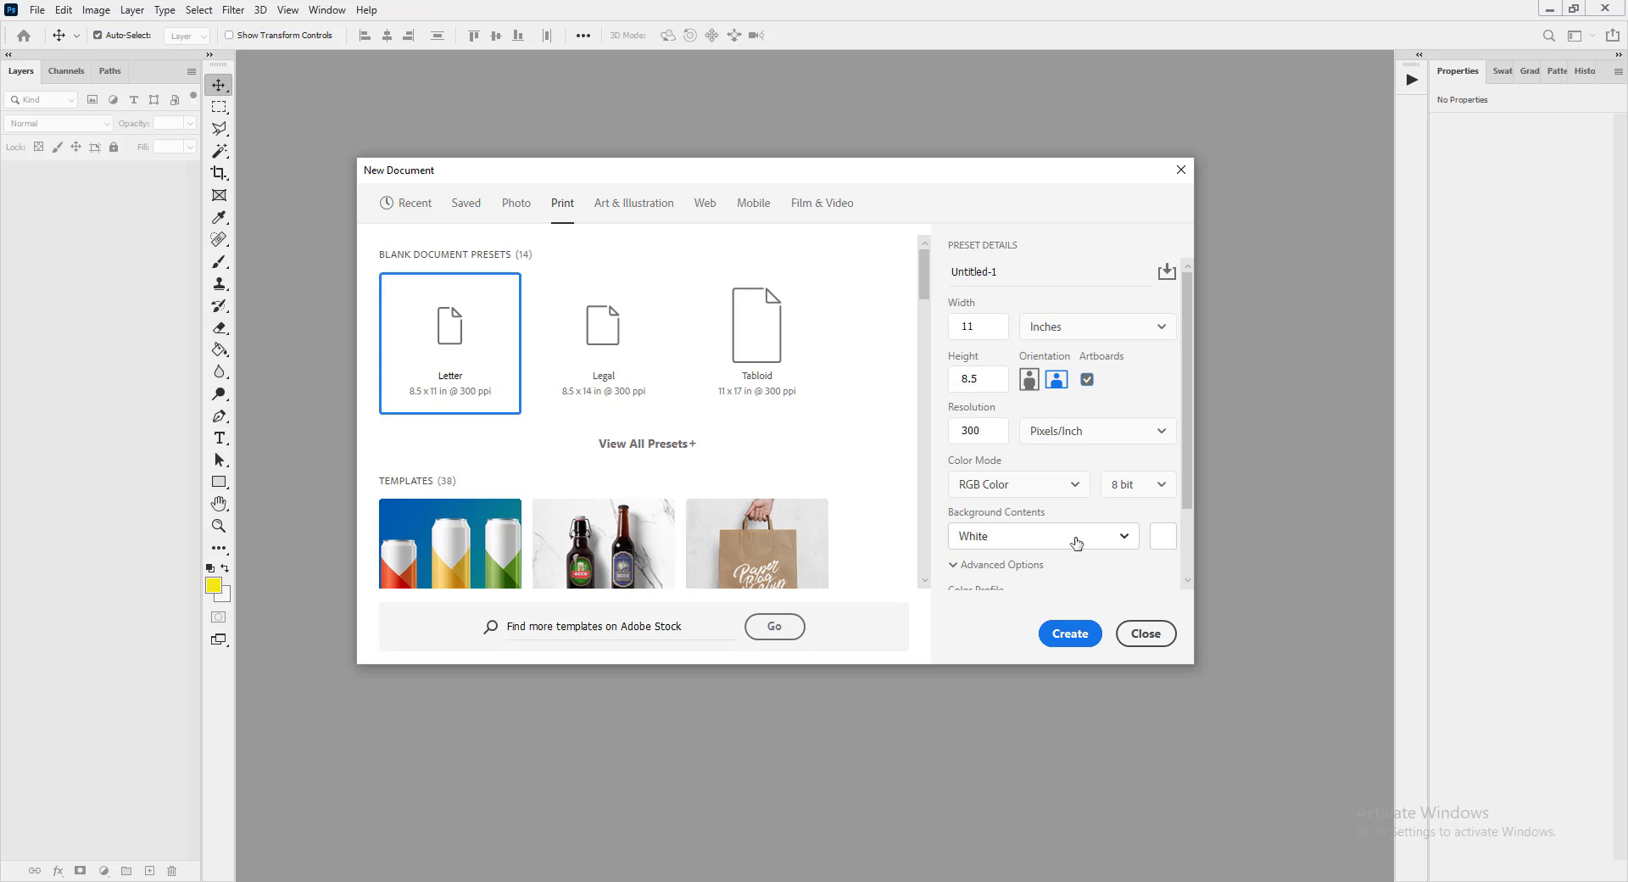
pyautogui.scroll(-1, 1102, 526)
pyautogui.scroll(1, 1127, 594)
pyautogui.click(1004, 270)
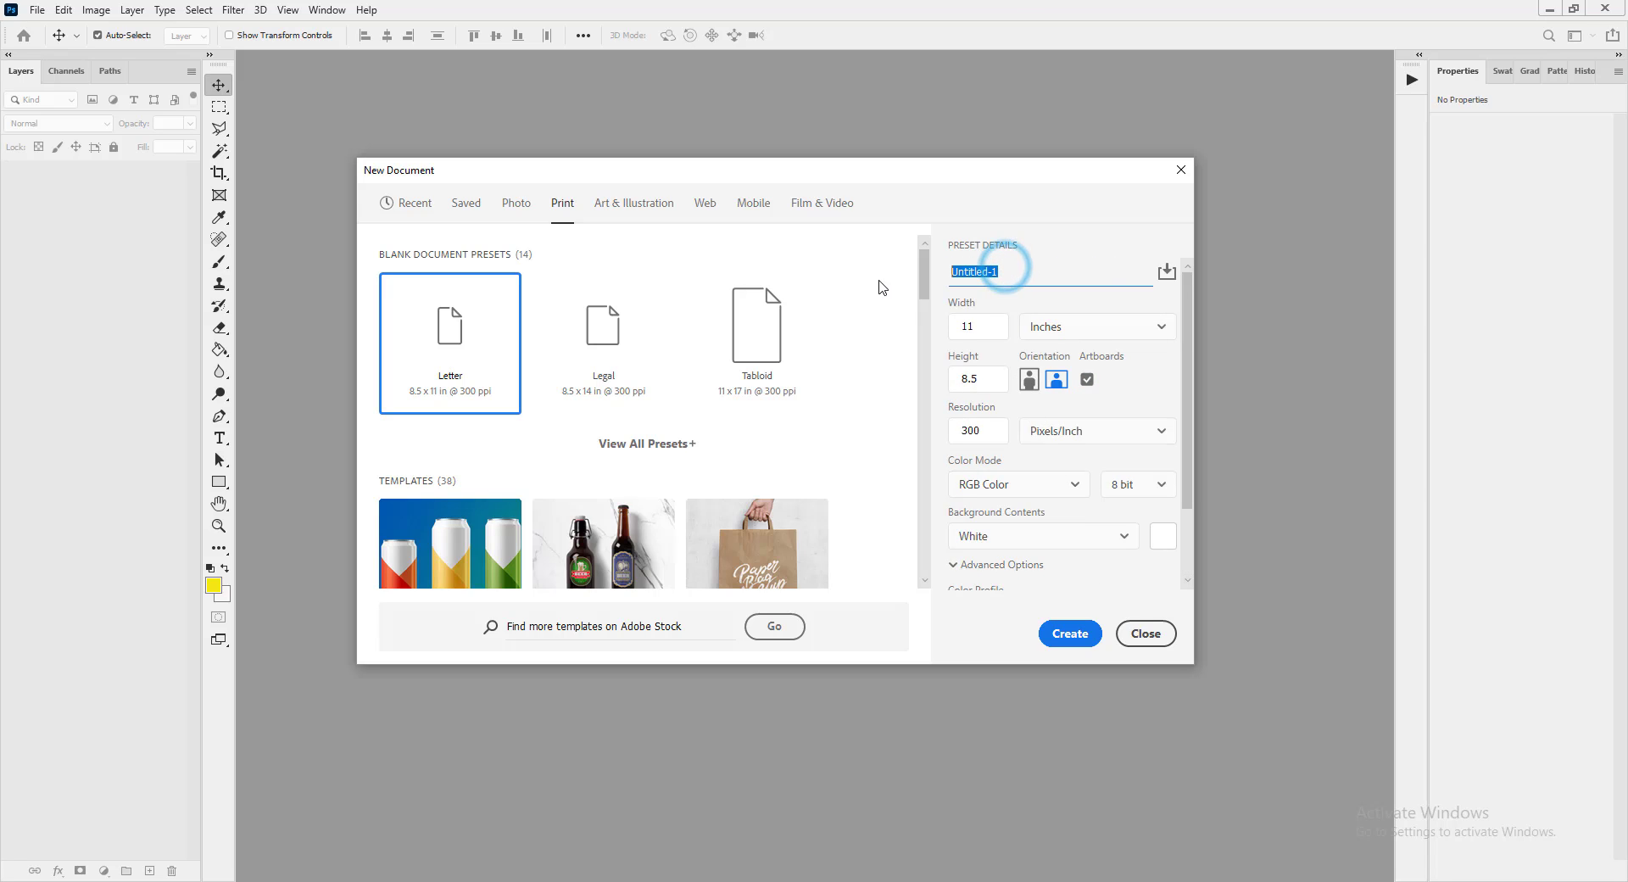
pyautogui.write('Blend Modes')
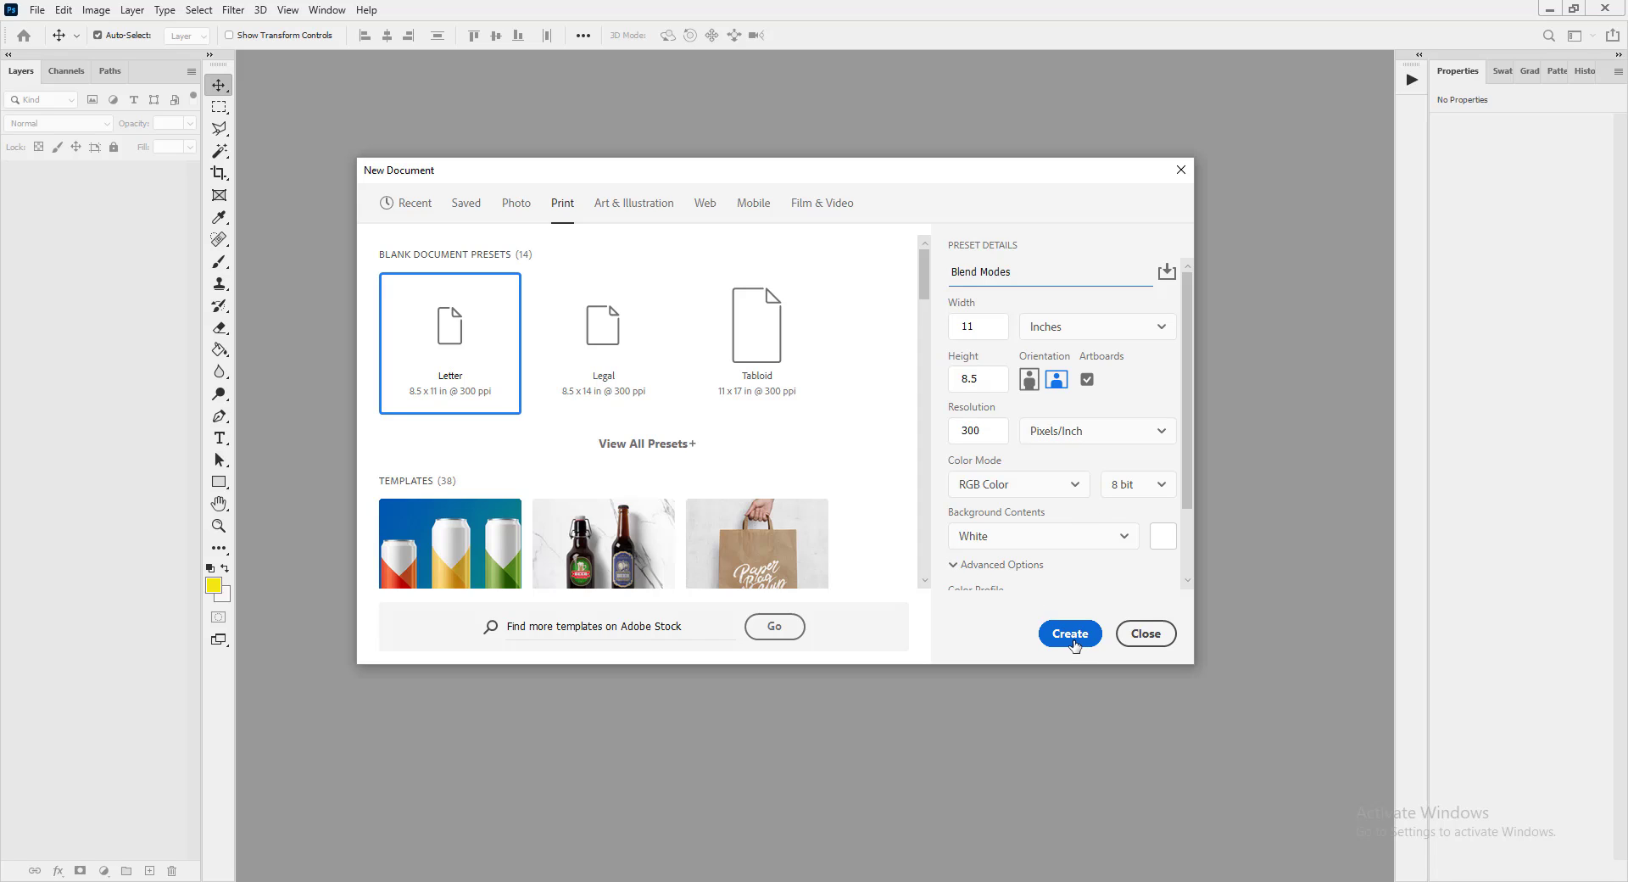
pyautogui.click(1073, 638)
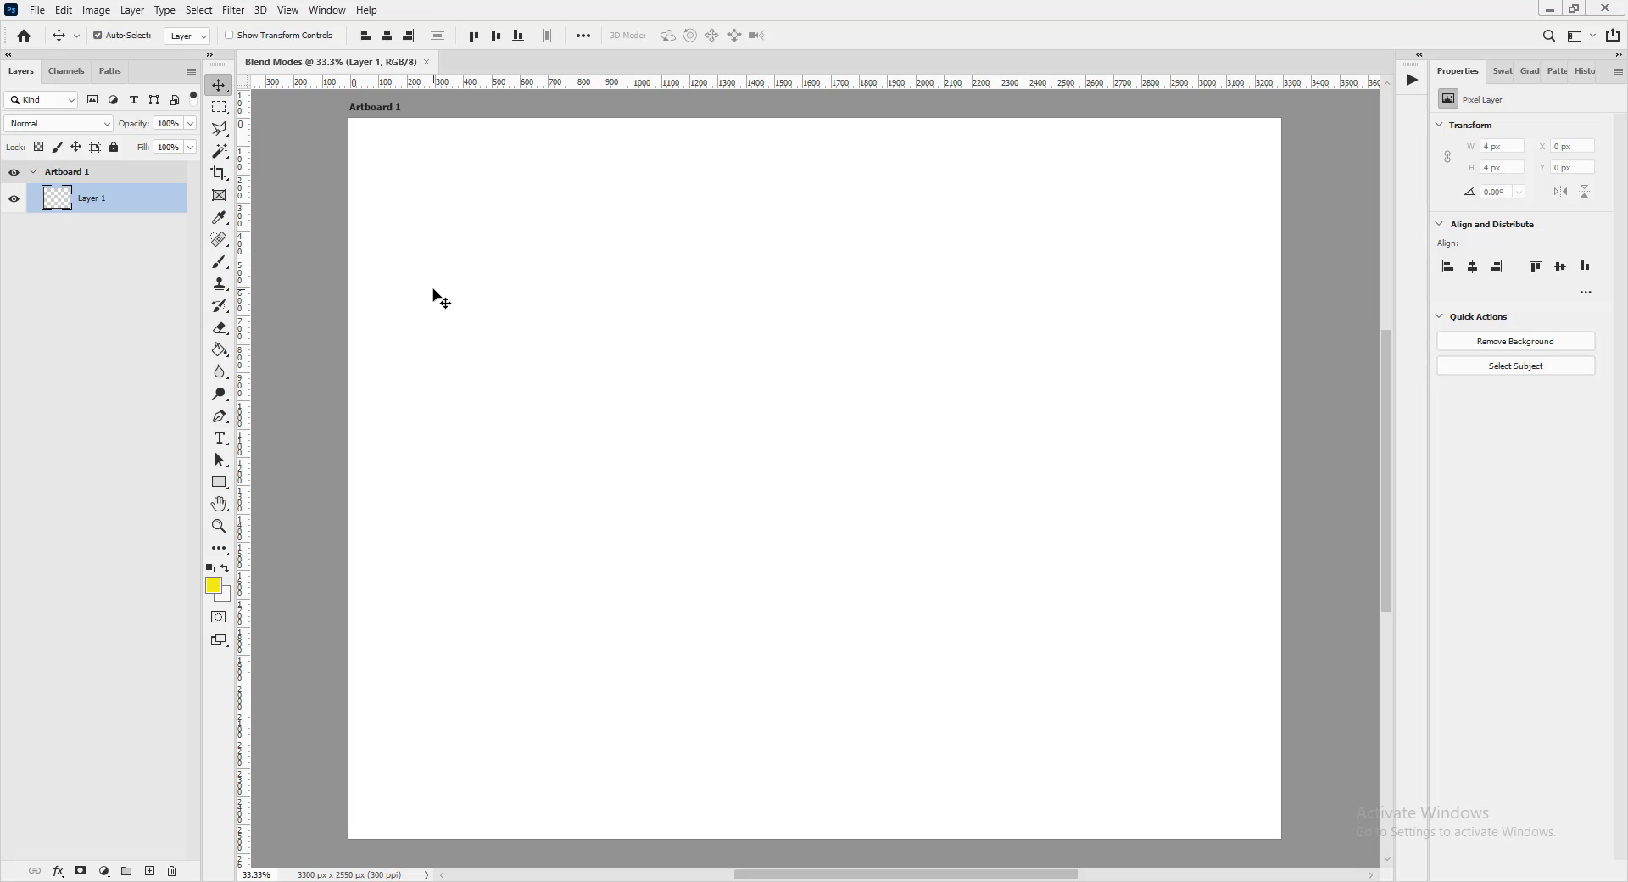
# - Review the list of blend modes available for the empty layer, then deselect the layer
pyautogui.click(91, 126)
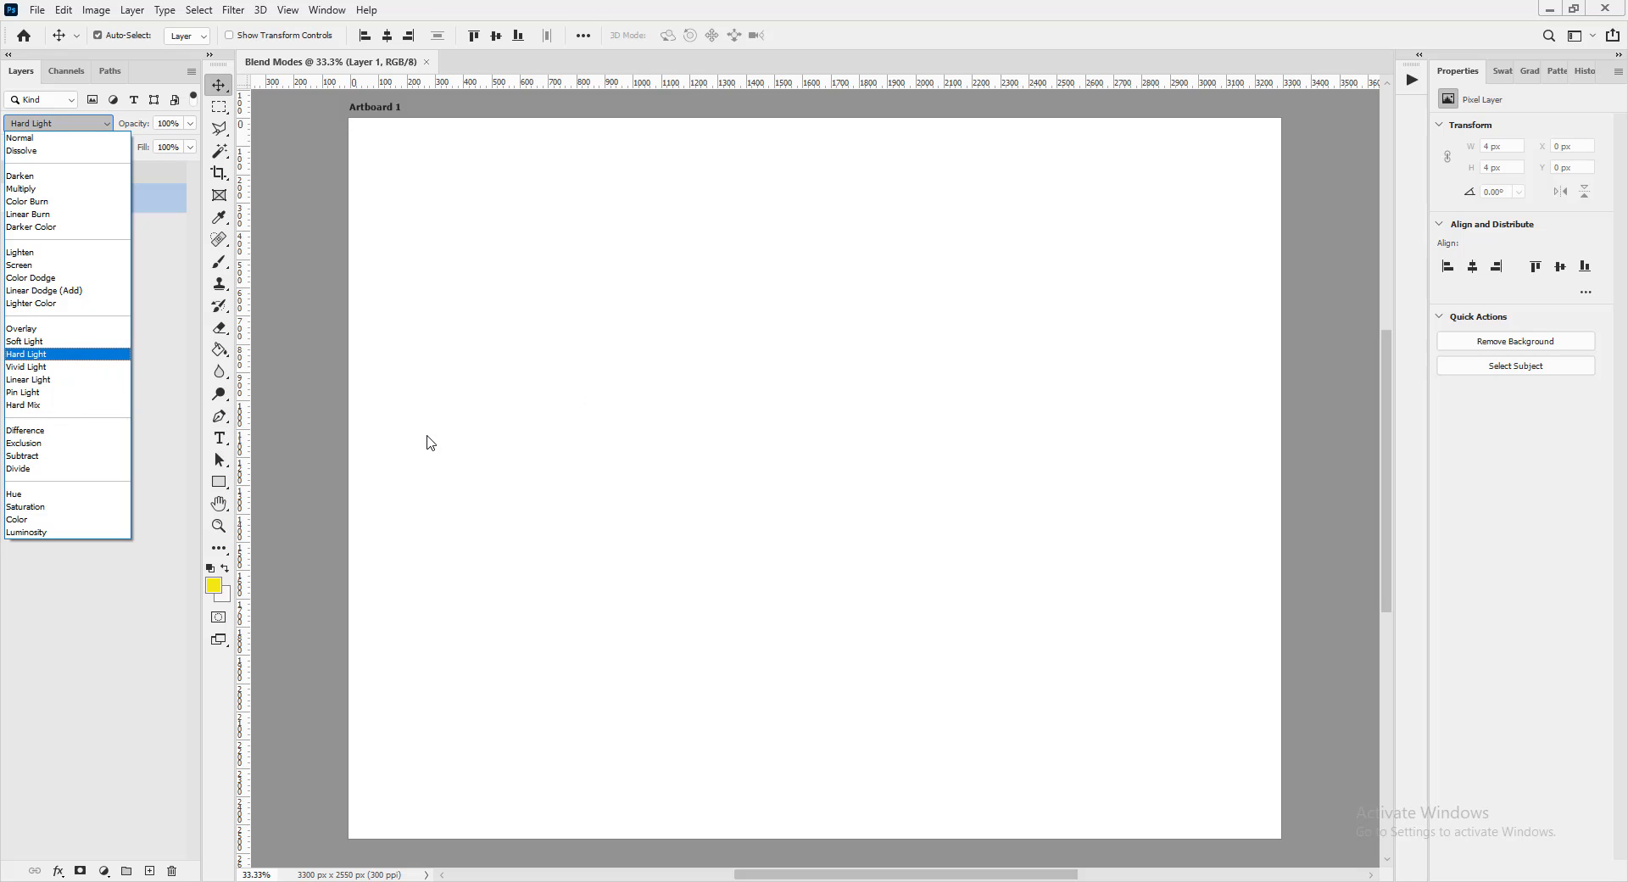
pyautogui.click(162, 591)
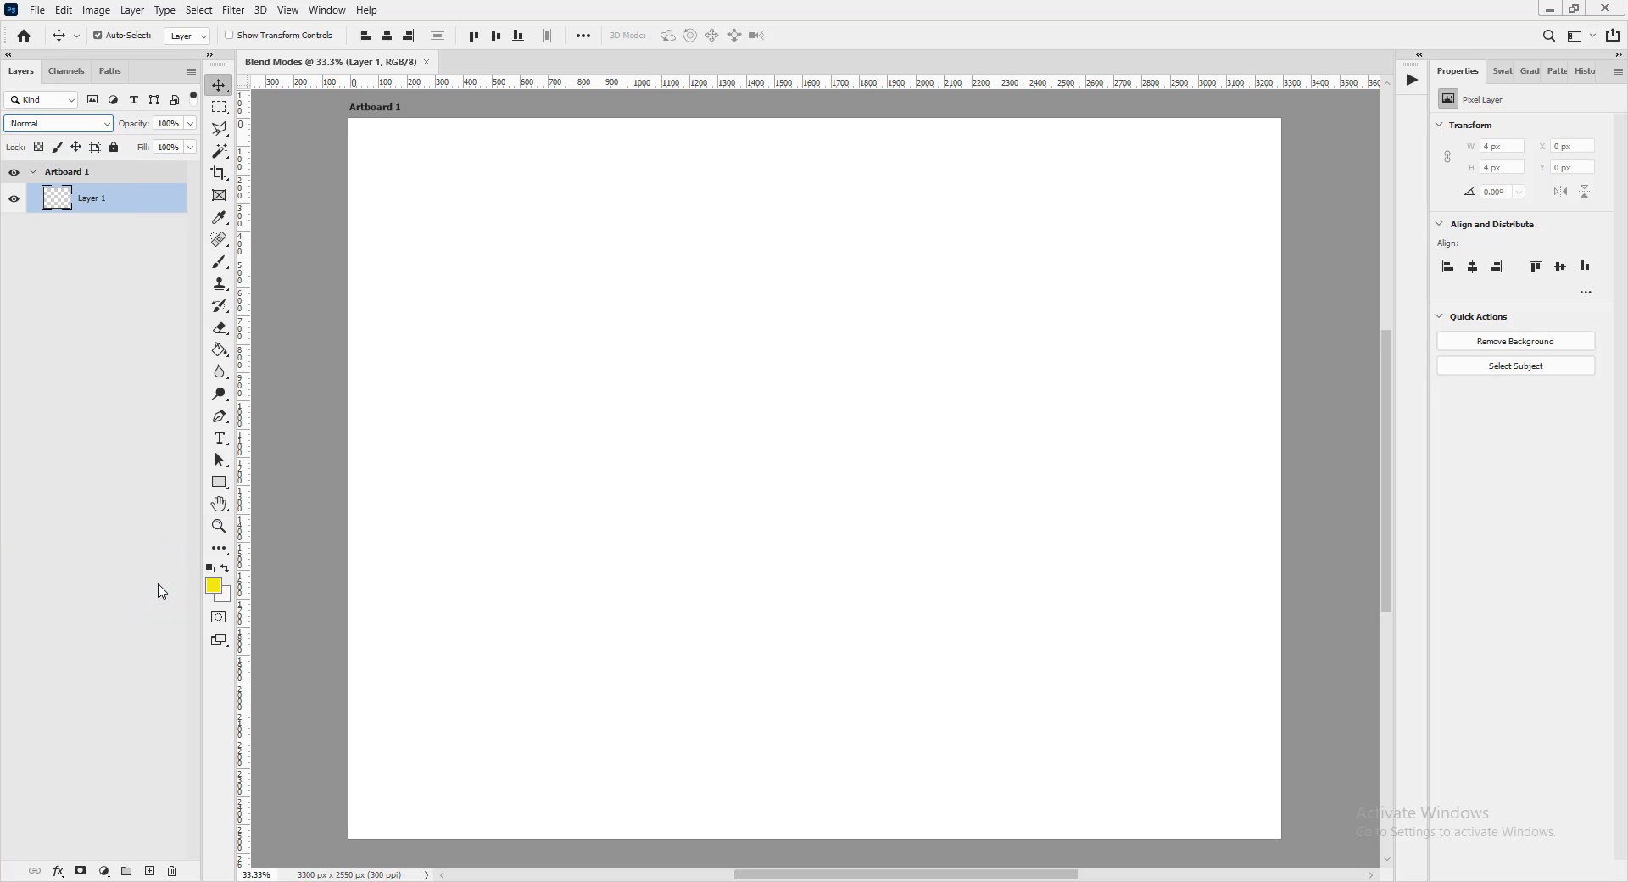
pyautogui.click(184, 521)
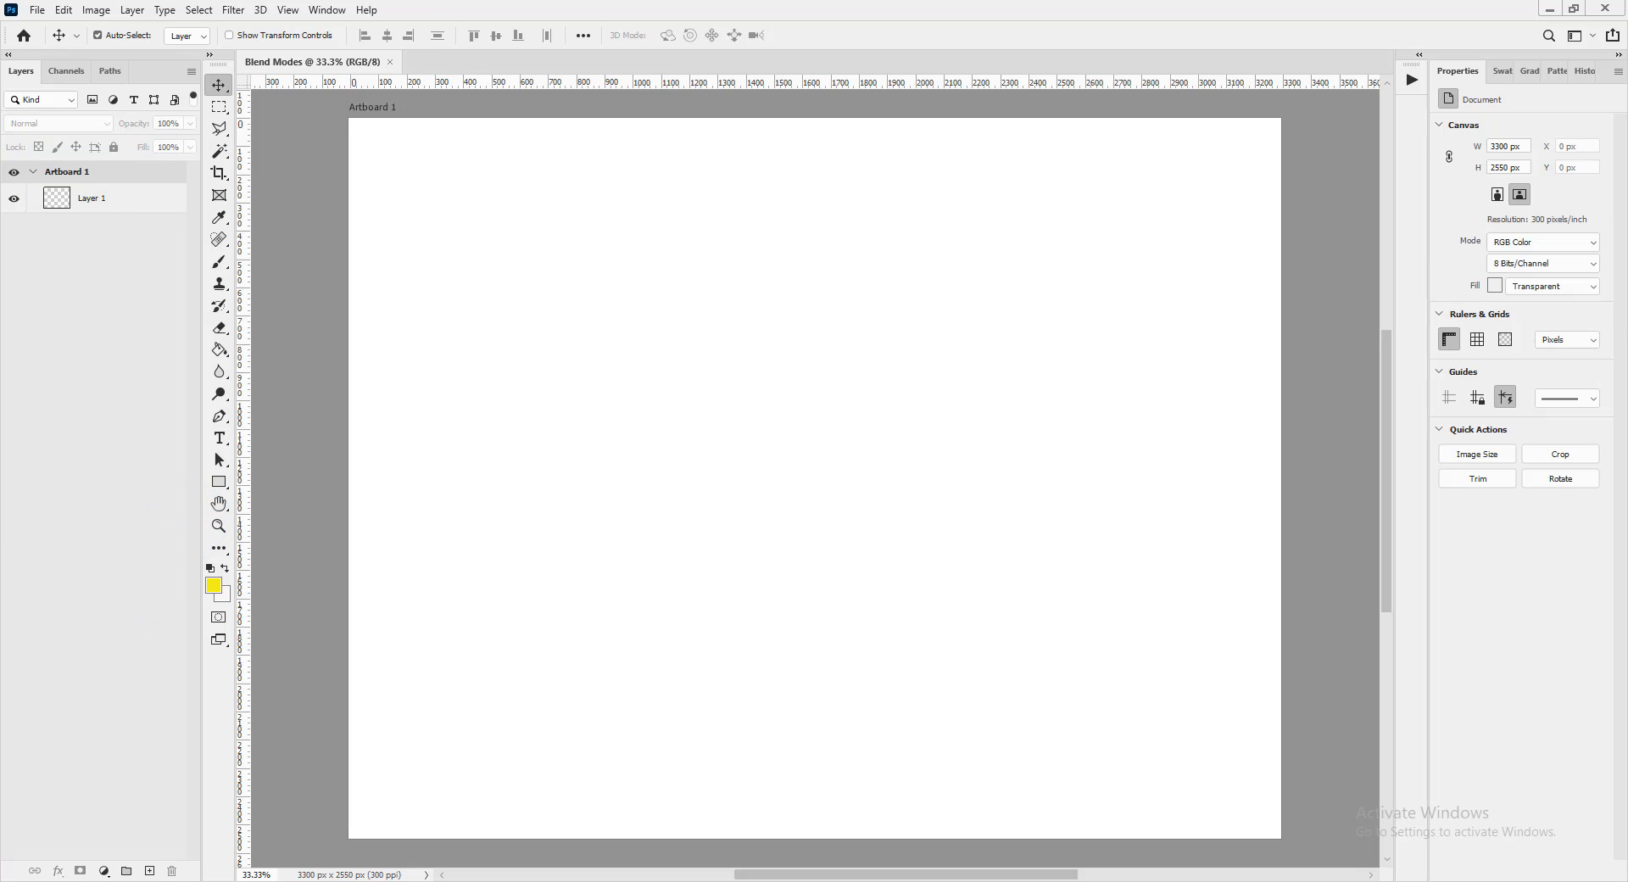
pyautogui.click(527, 387)
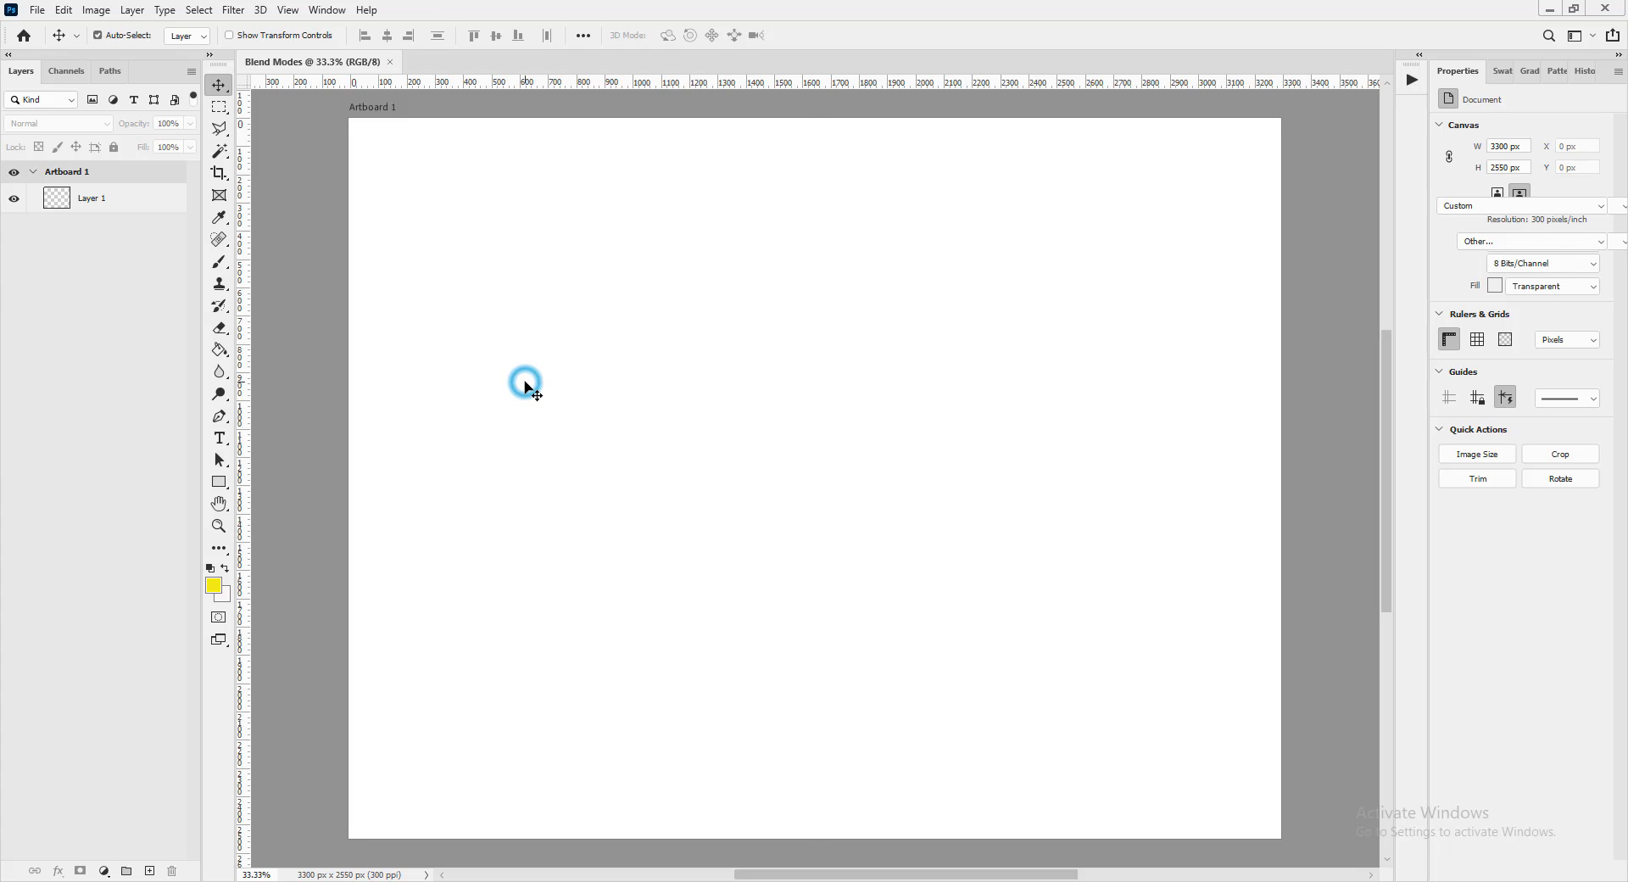
pyautogui.click(292, 396)
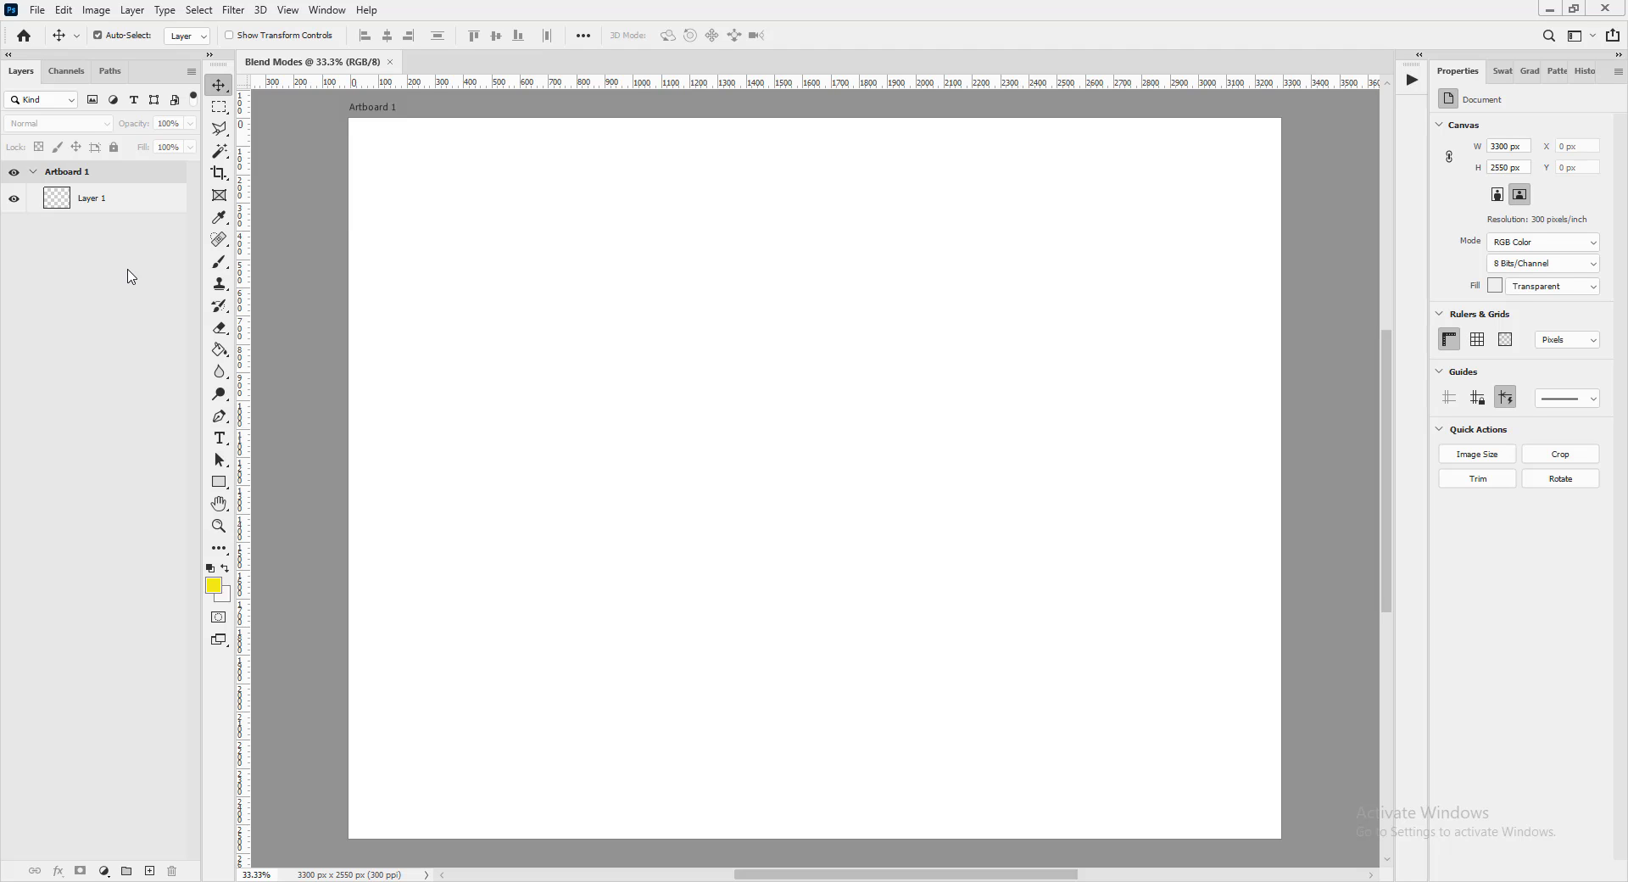
# - Choose the Ellipse tool and set the foreground color to dark gray 686868
pyautogui.click(219, 482)
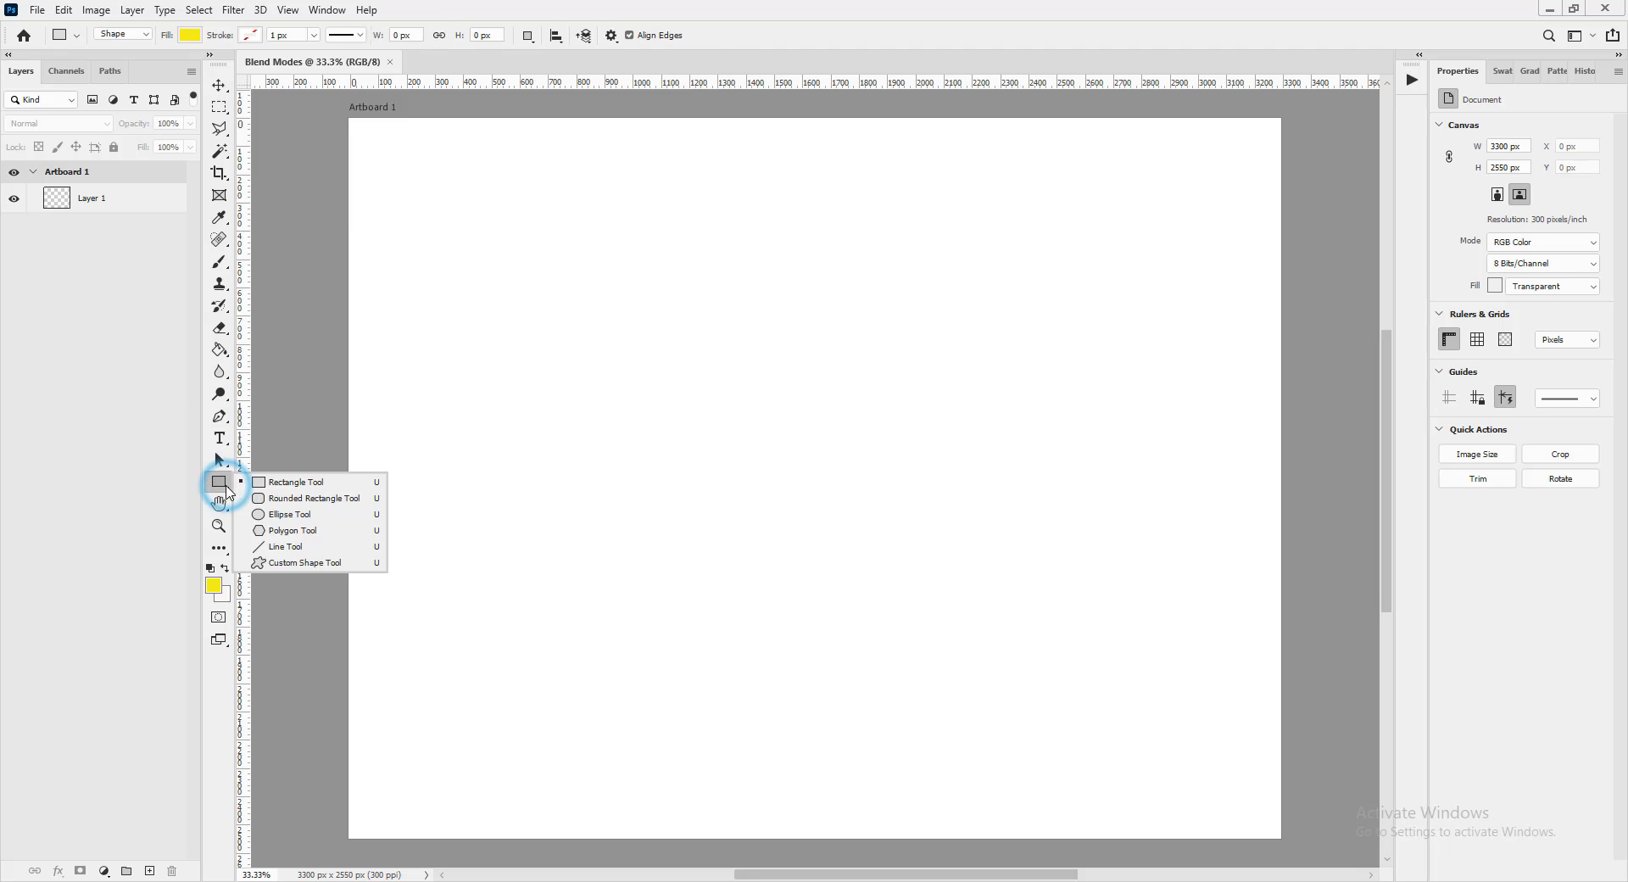
pyautogui.click(296, 514)
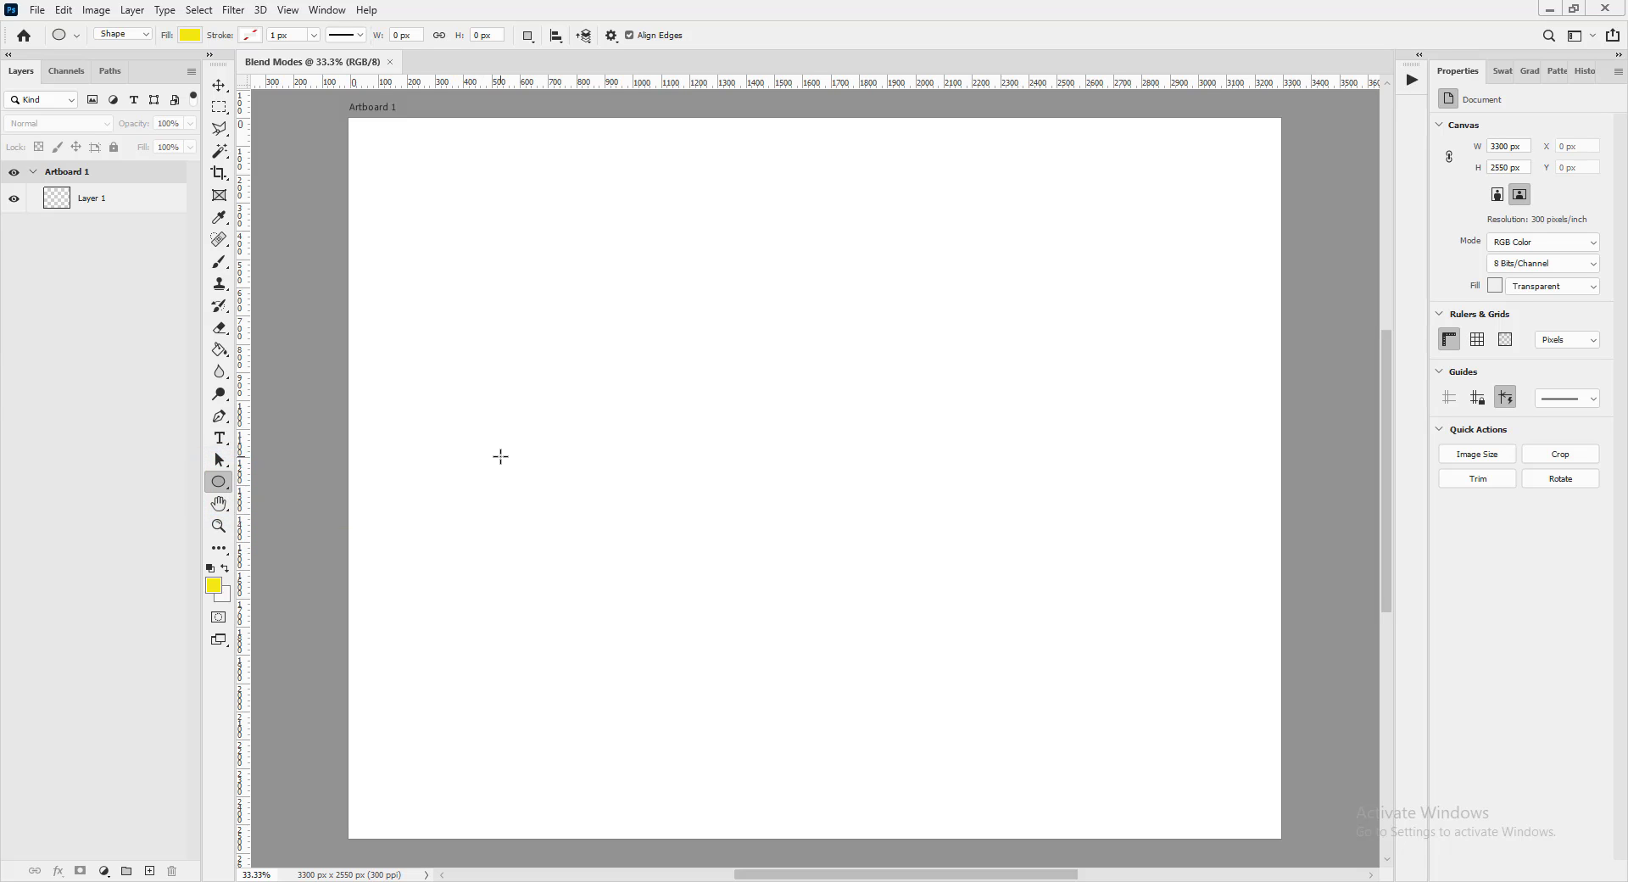
pyautogui.click(214, 586)
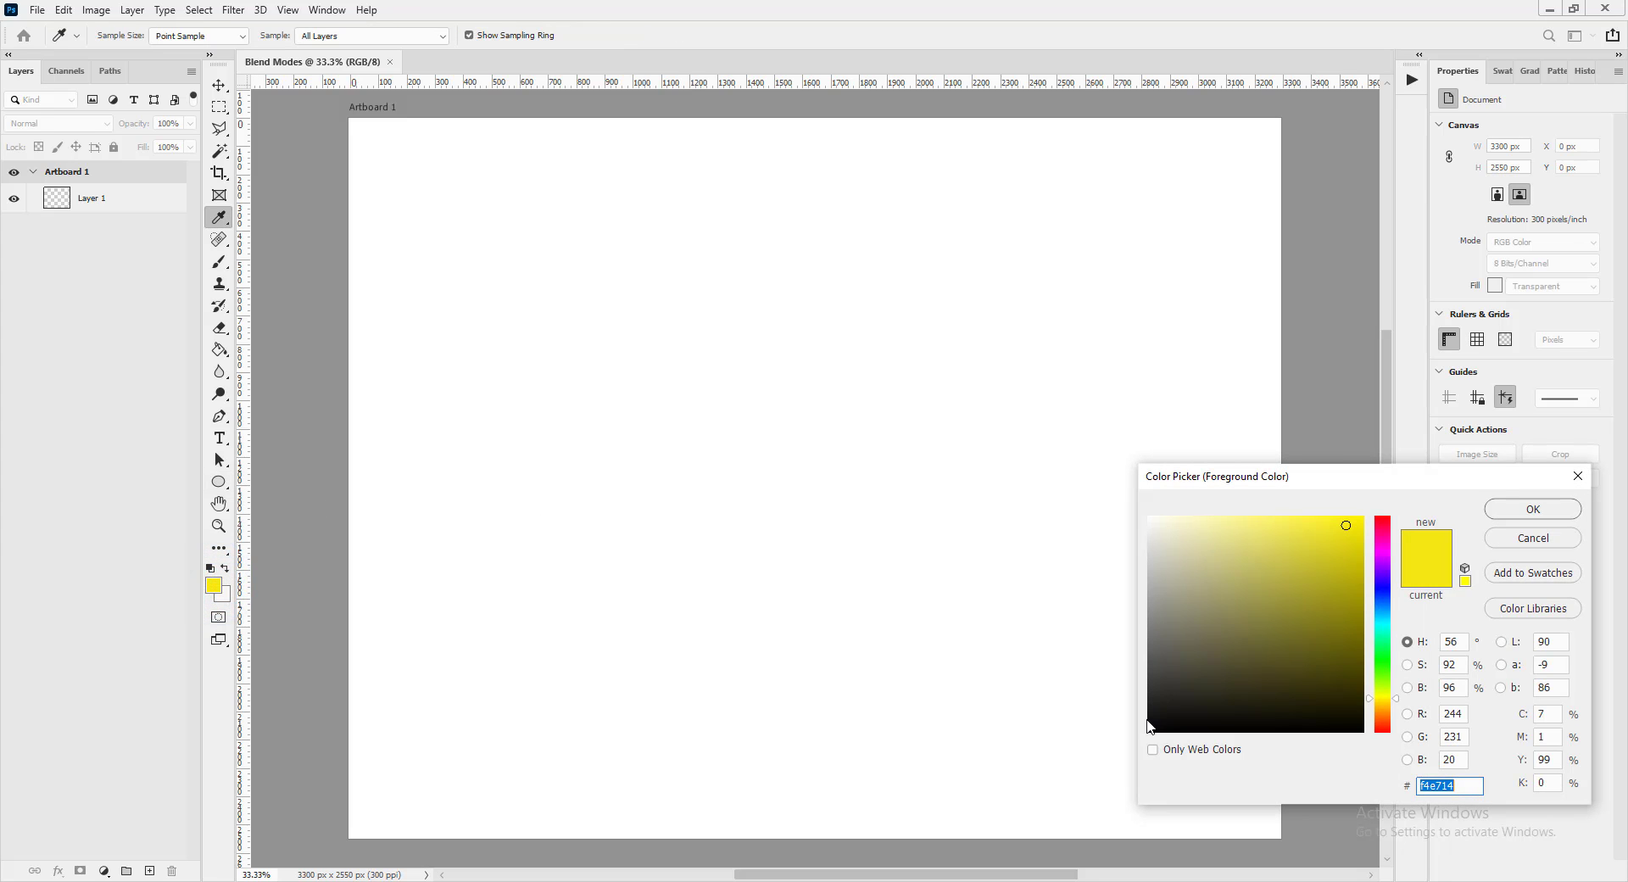
pyautogui.click(1145, 725)
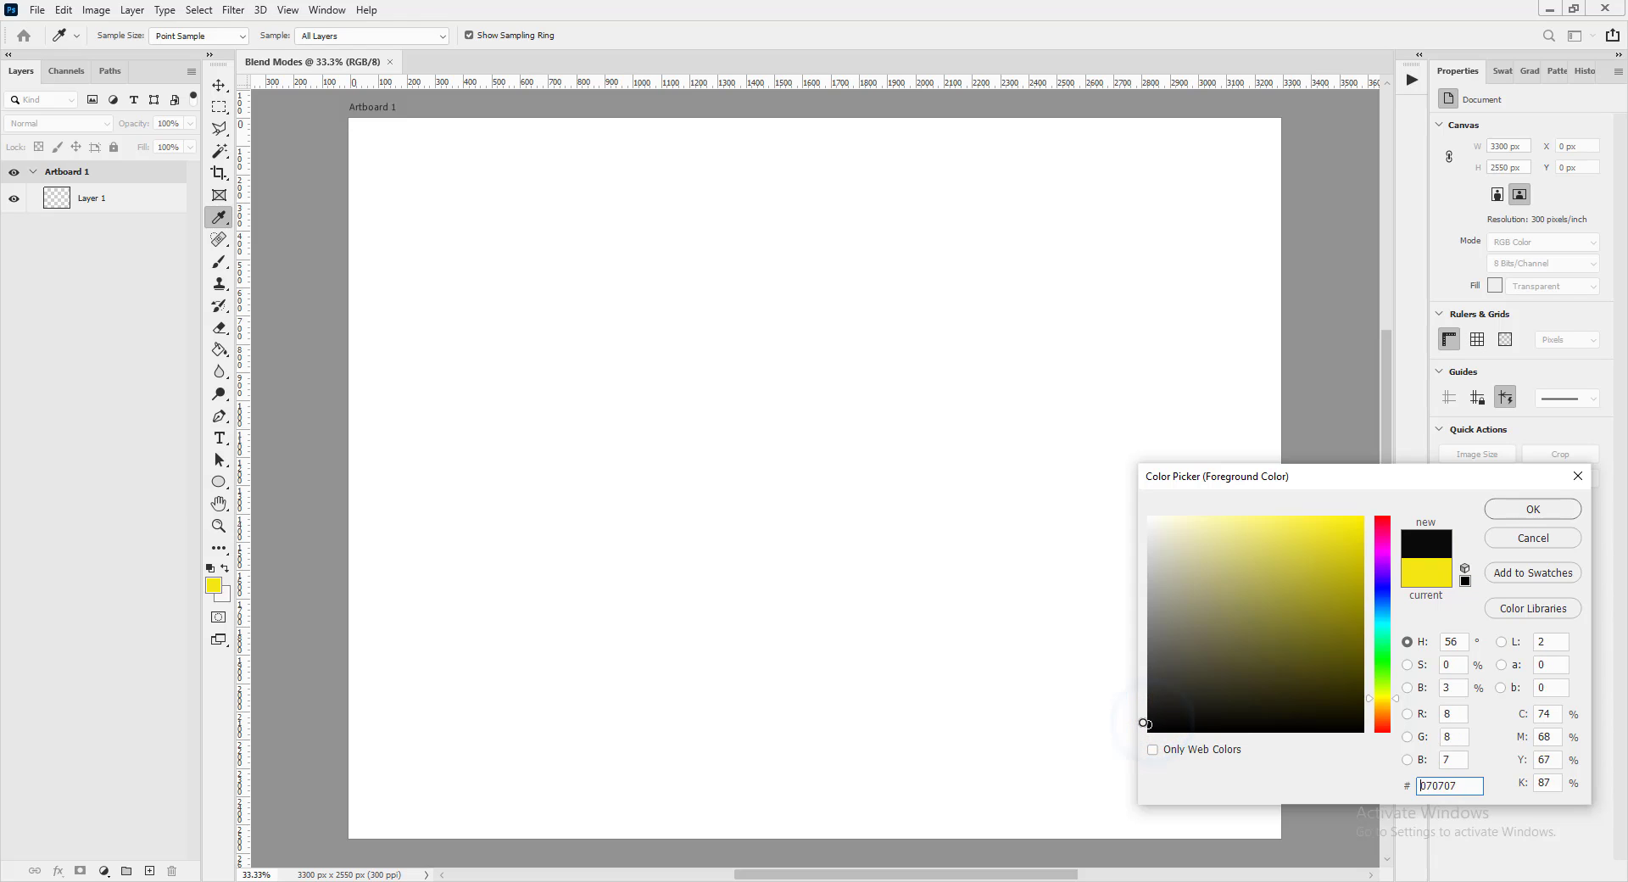
pyautogui.moveTo(1143, 723)
pyautogui.mouseDown()
pyautogui.moveTo(1115, 634)
pyautogui.moveTo(1115, 708)
pyautogui.moveTo(1096, 644)
pyautogui.mouseUp()
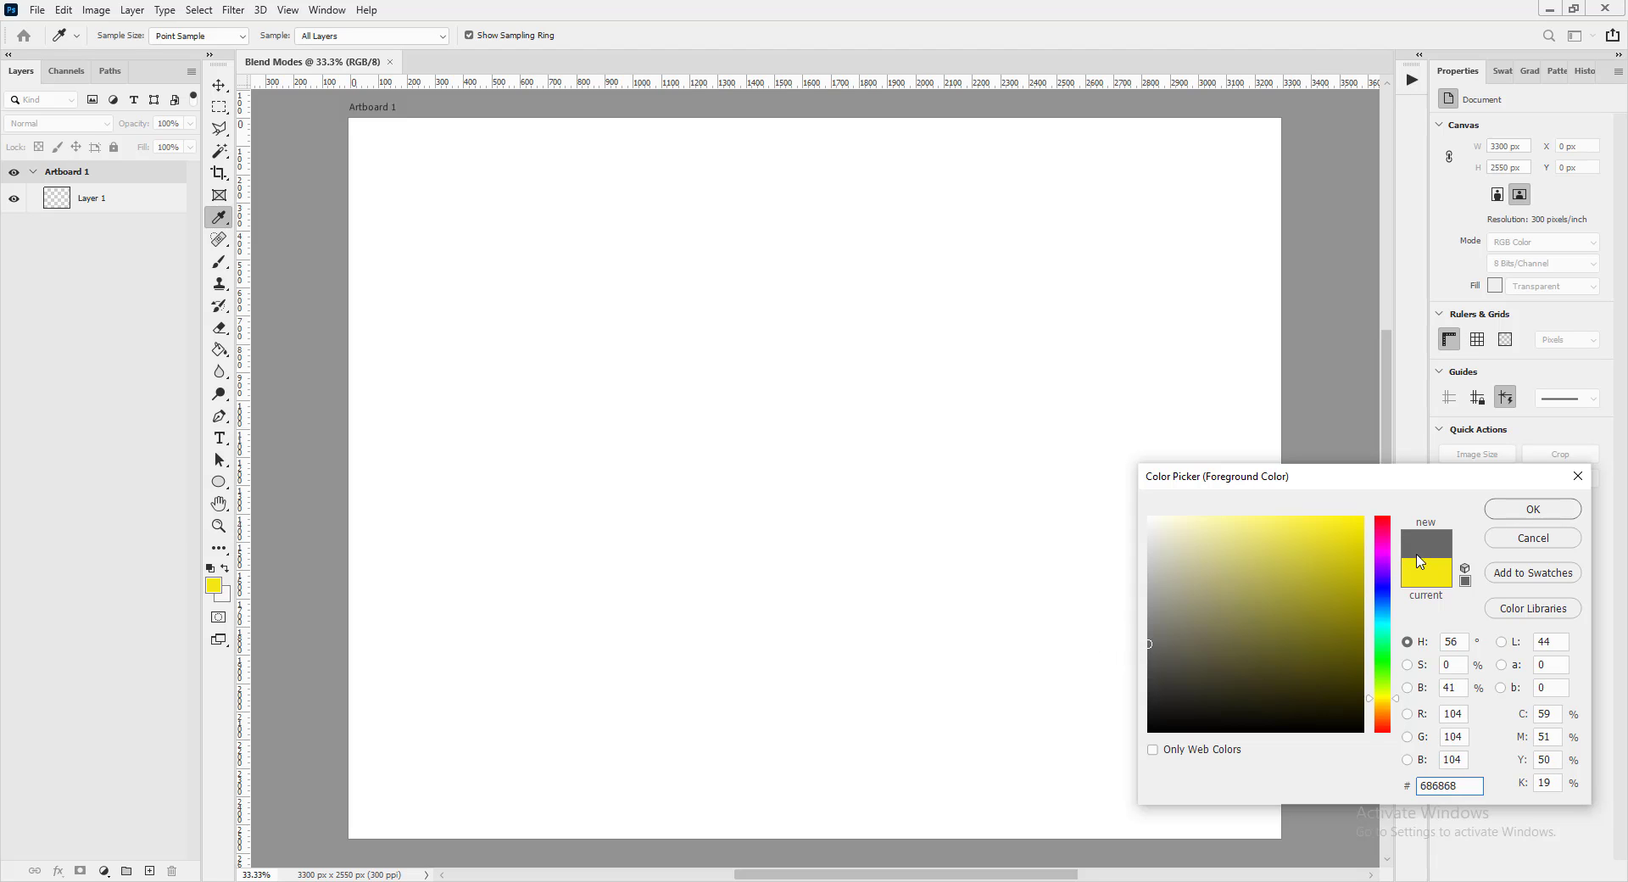
pyautogui.click(1505, 518)
pyautogui.press('u')
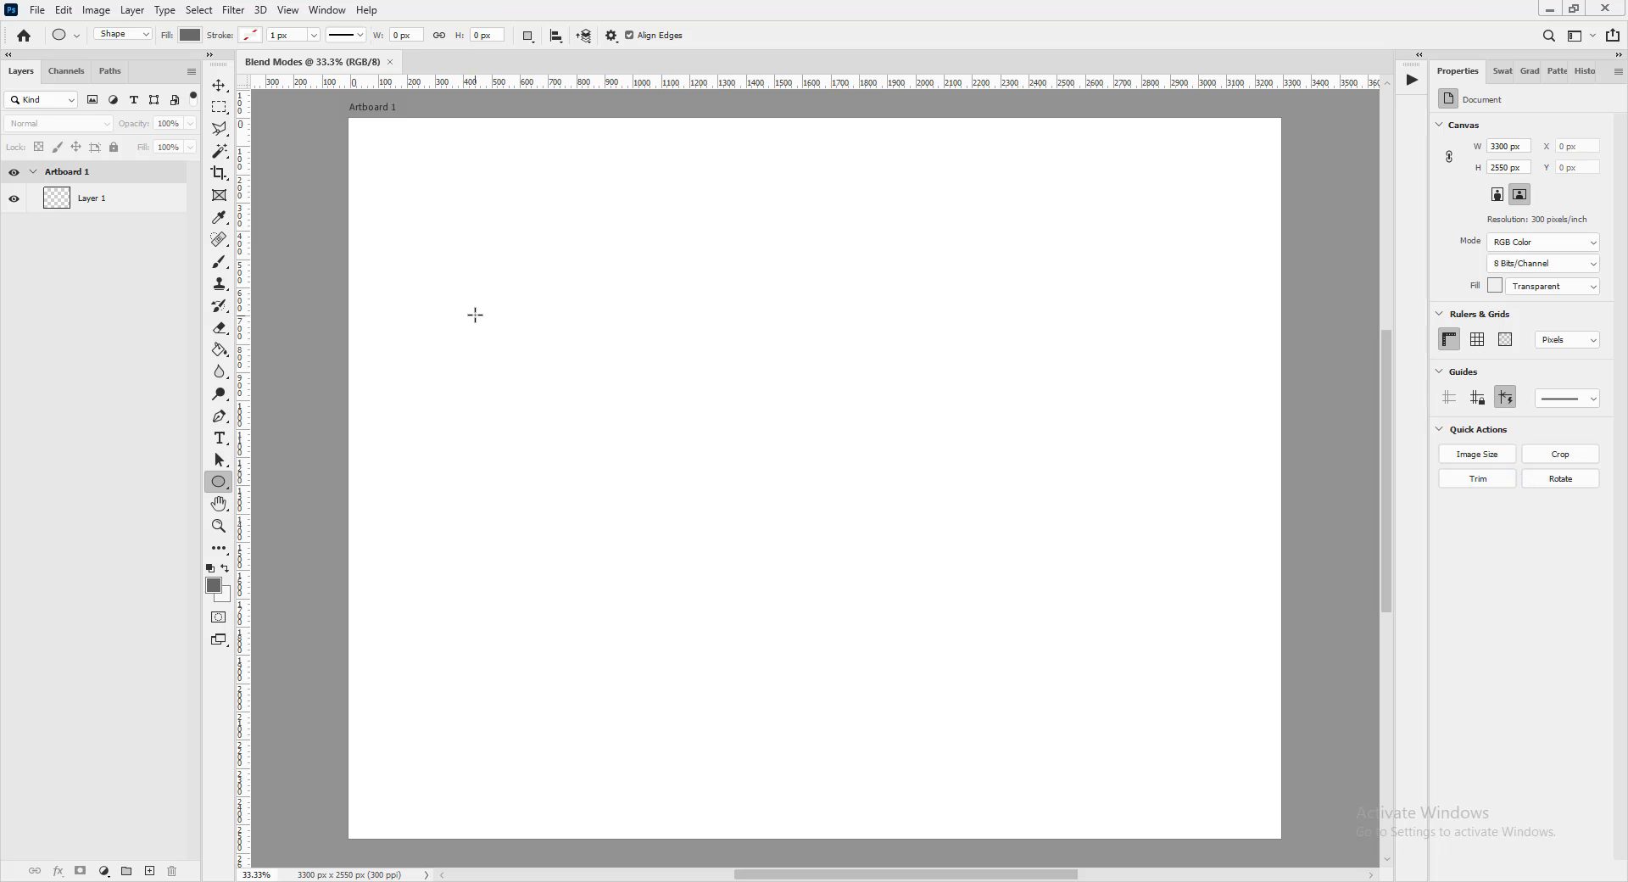
# - Draw a dark gray circle about 1113 px in diameter on the left half of the artboard
pyautogui.moveTo(488, 304); pyautogui.dragTo(803, 707)
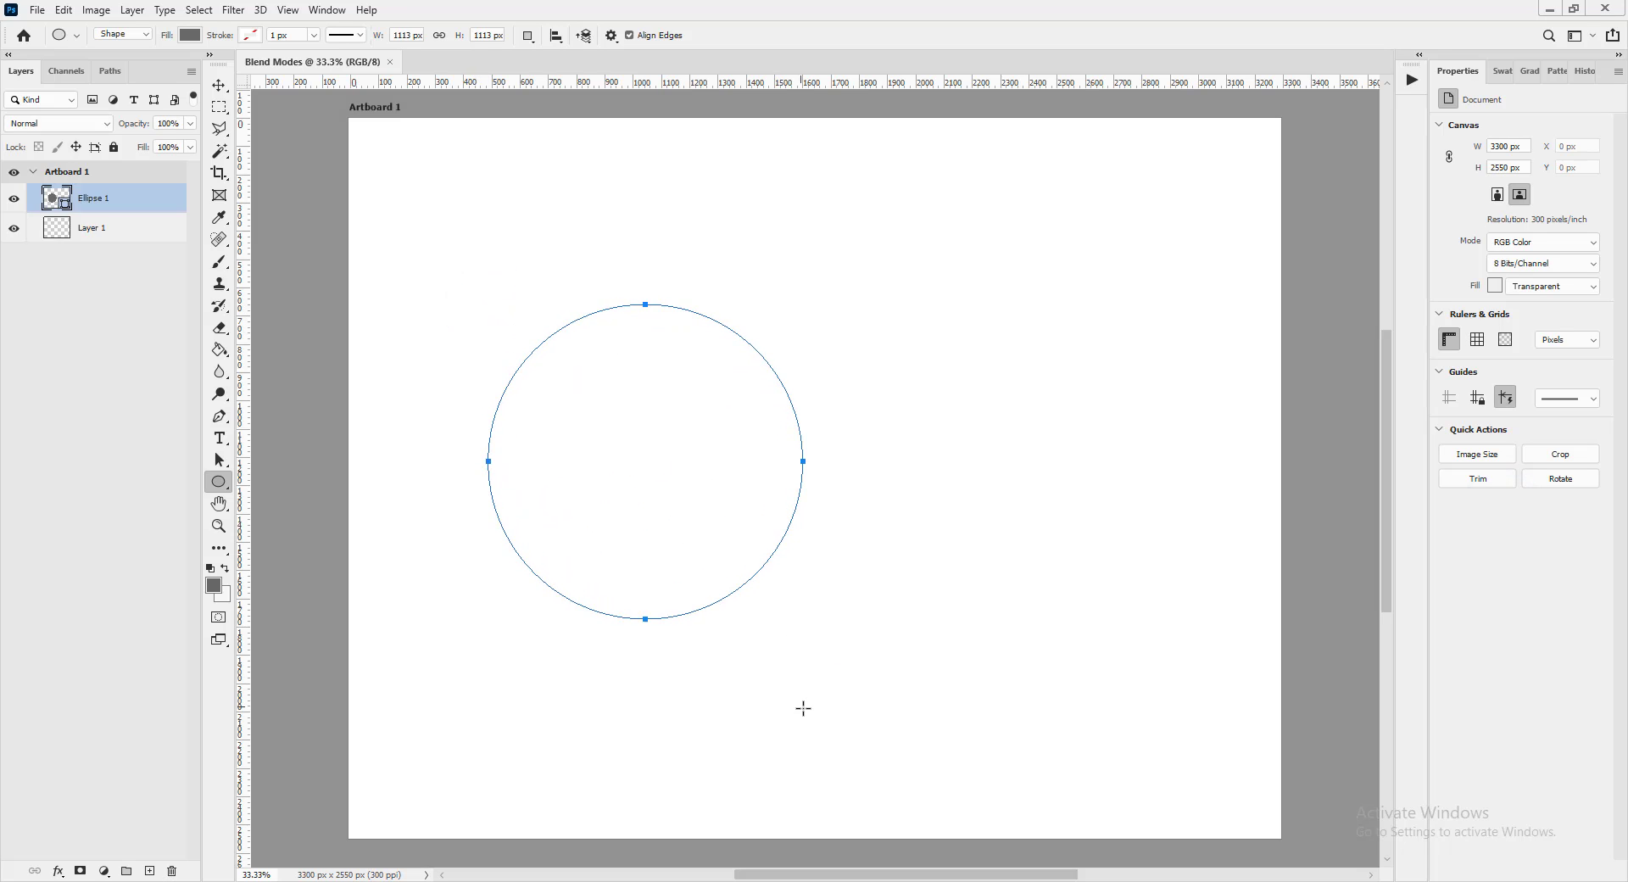
pyautogui.press('v')
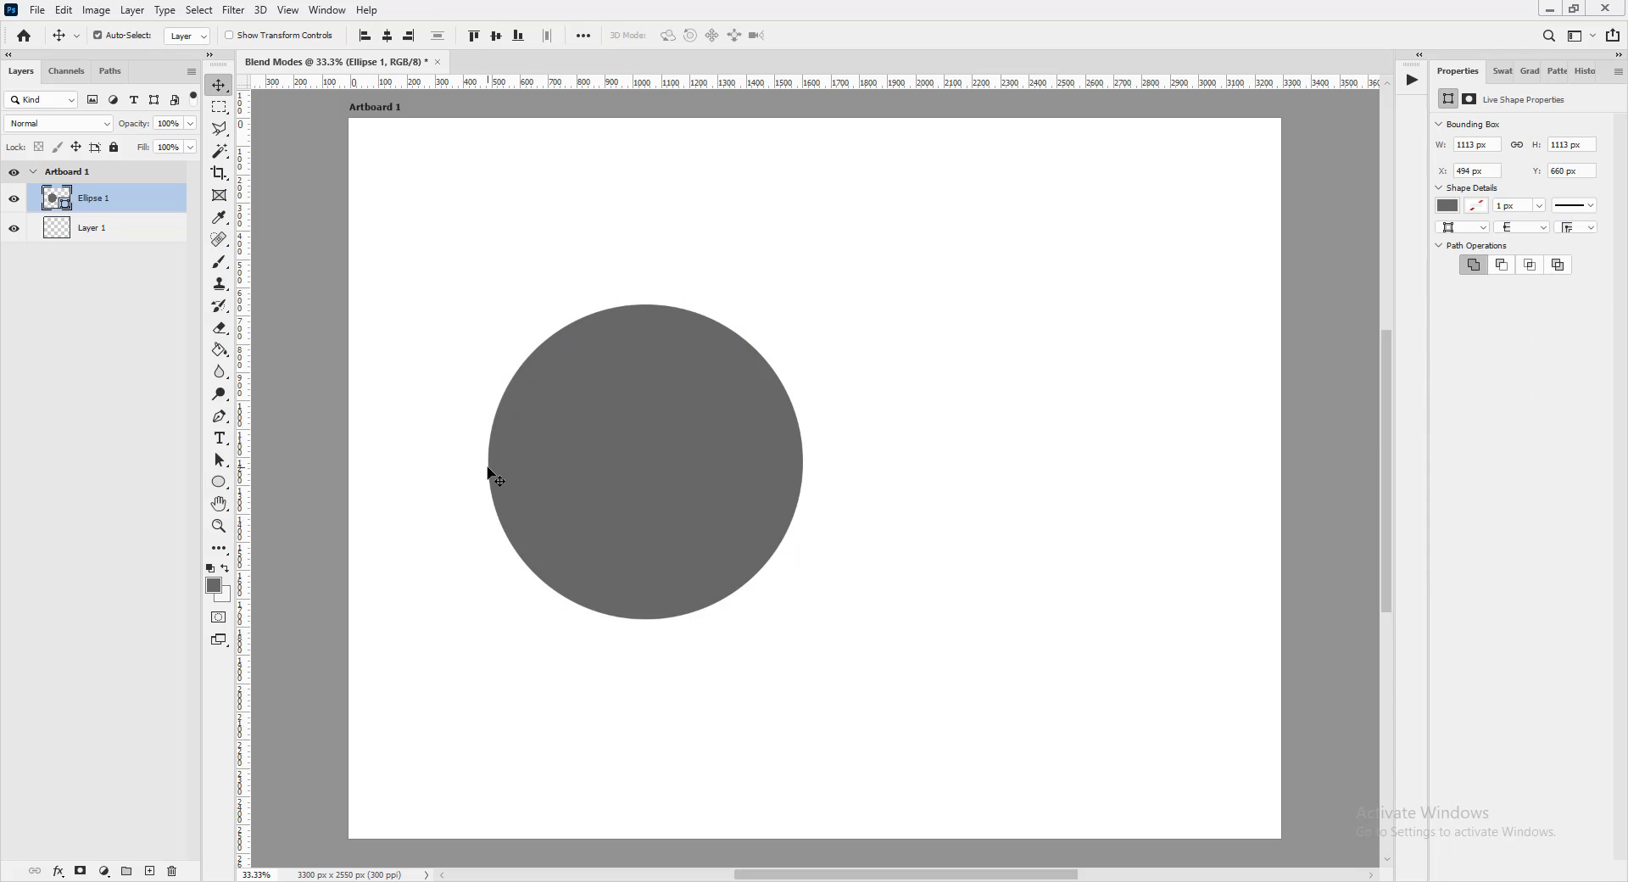
pyautogui.press('ctrl')
# - Set the foreground color to light gray cecece
pyautogui.click(214, 585)
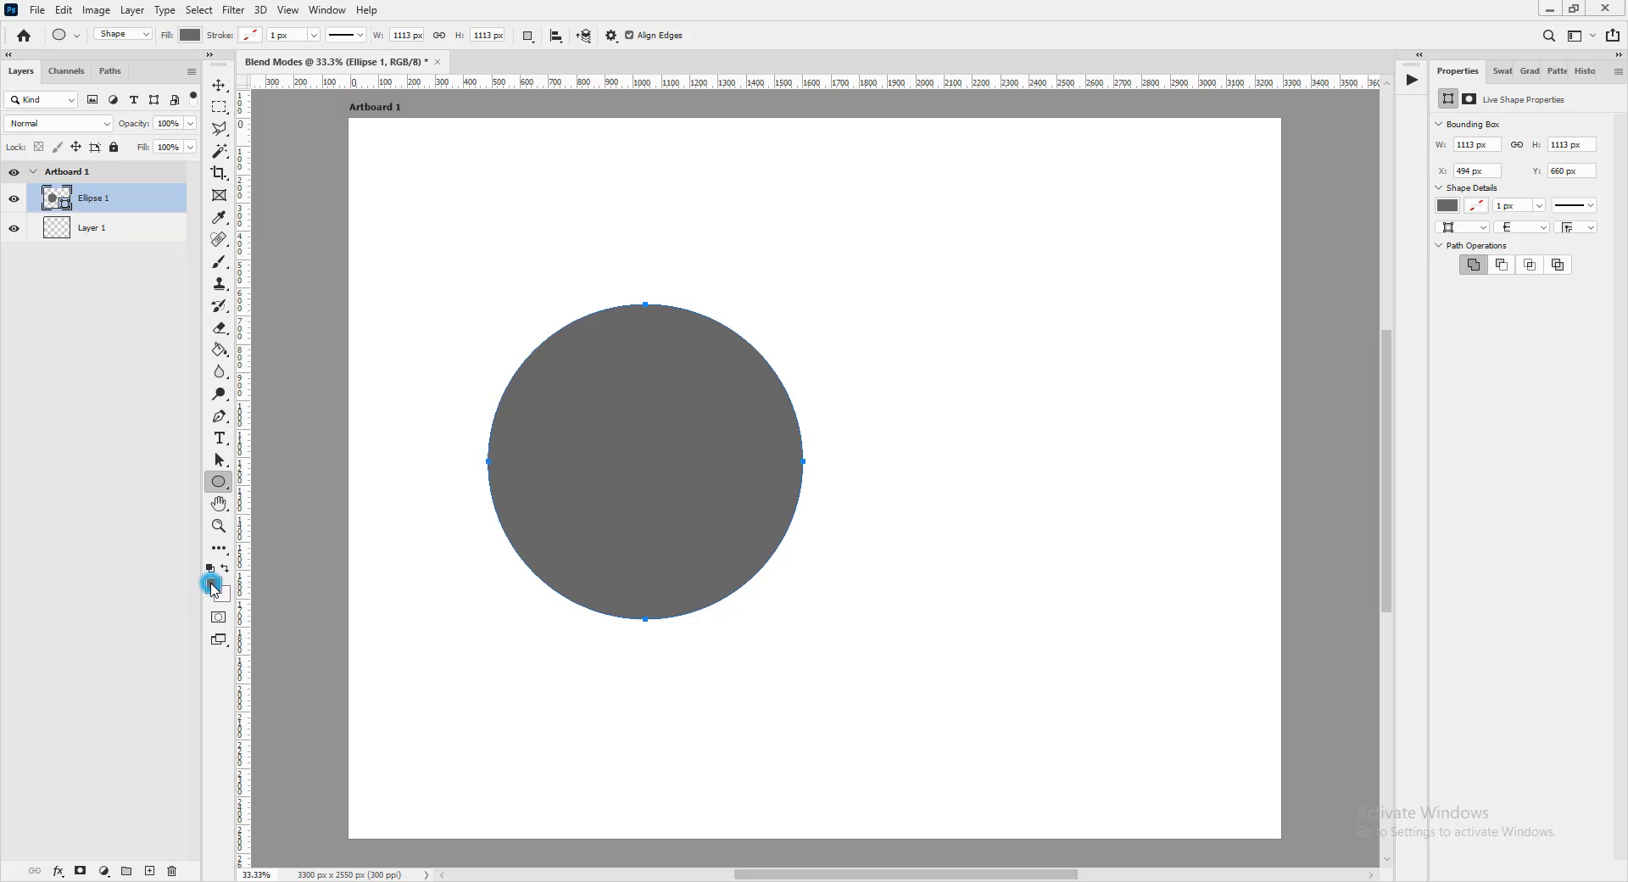
pyautogui.moveTo(1152, 564); pyautogui.dragTo(1137, 561)
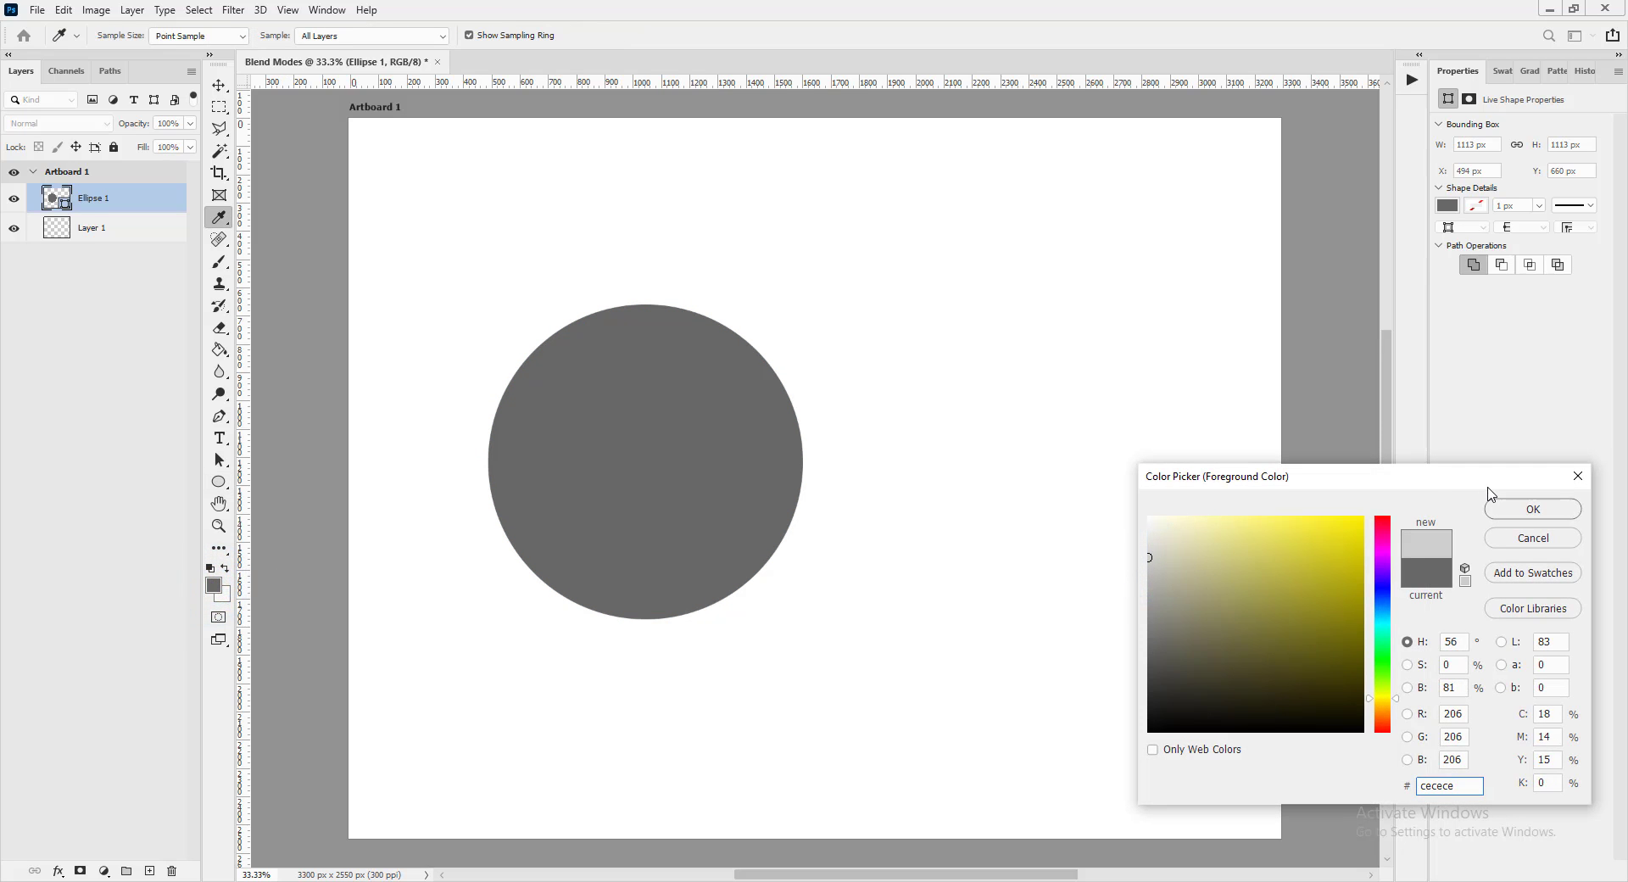
pyautogui.click(1507, 506)
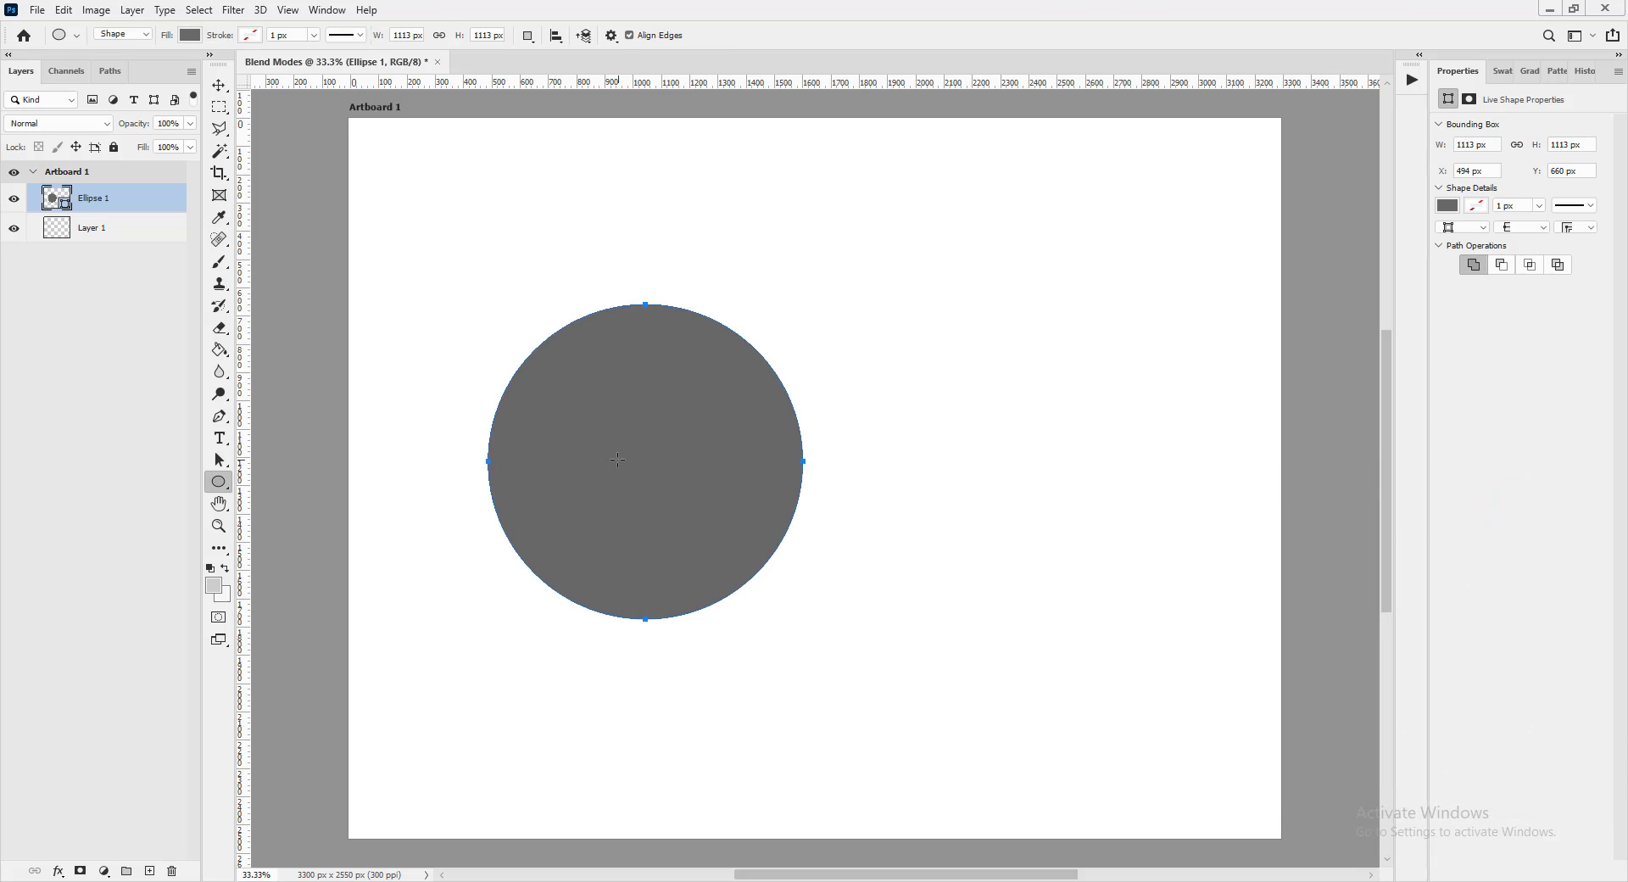
# - Duplicate the circle directly to its right, edge to edge, and fill the copy with light gray cecece
pyautogui.press('v')
pyautogui.moveTo(625, 469); pyautogui.dragTo(948, 480)
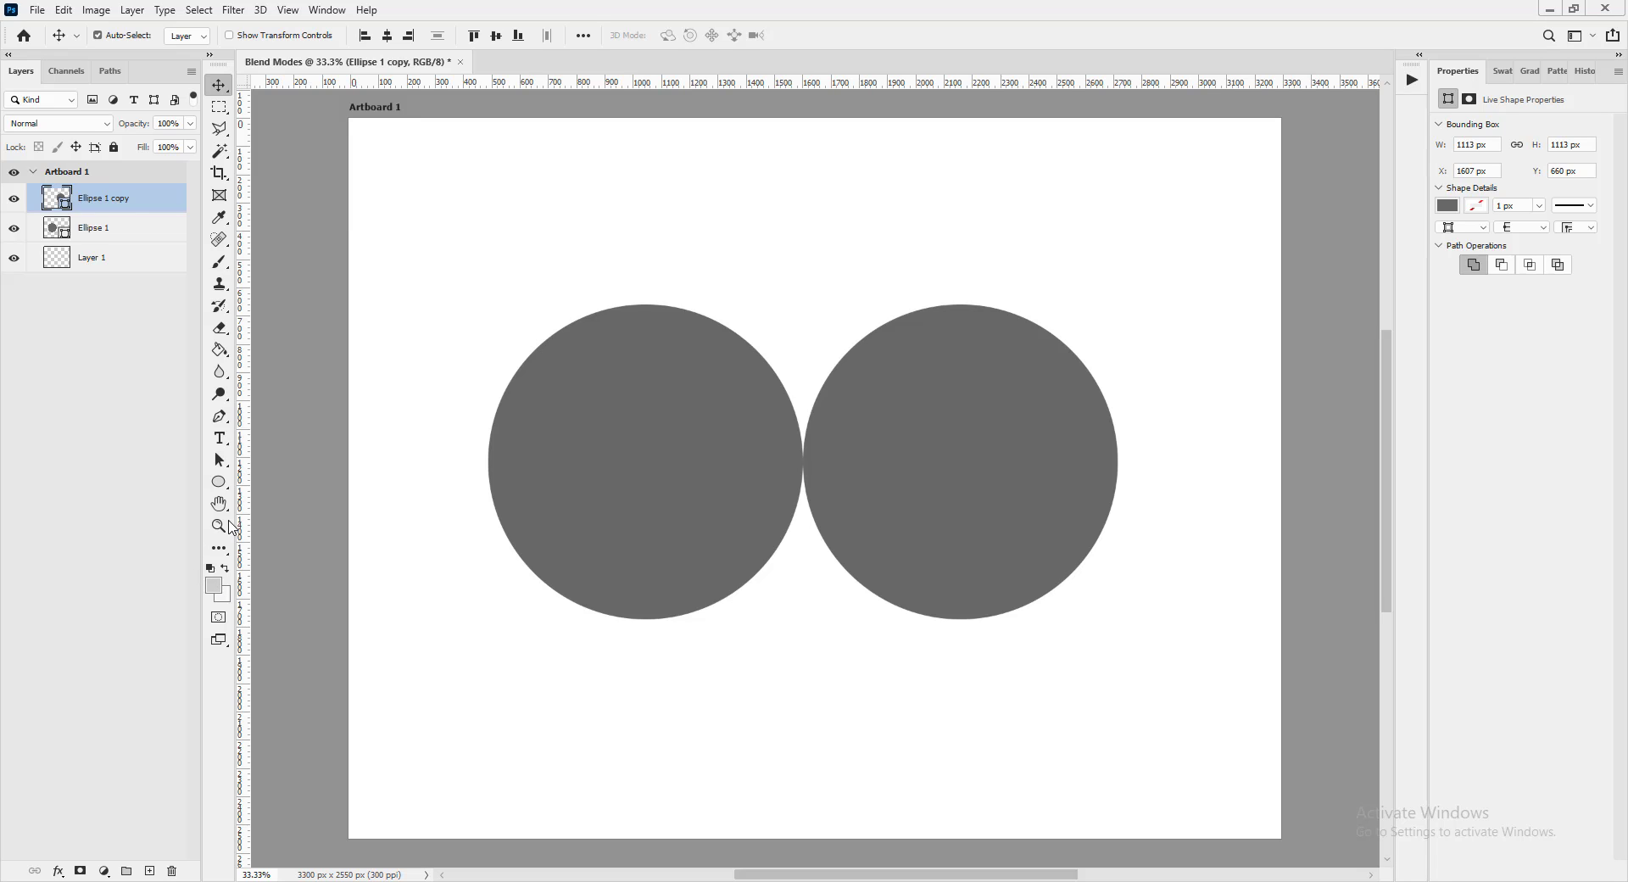
pyautogui.press('u')
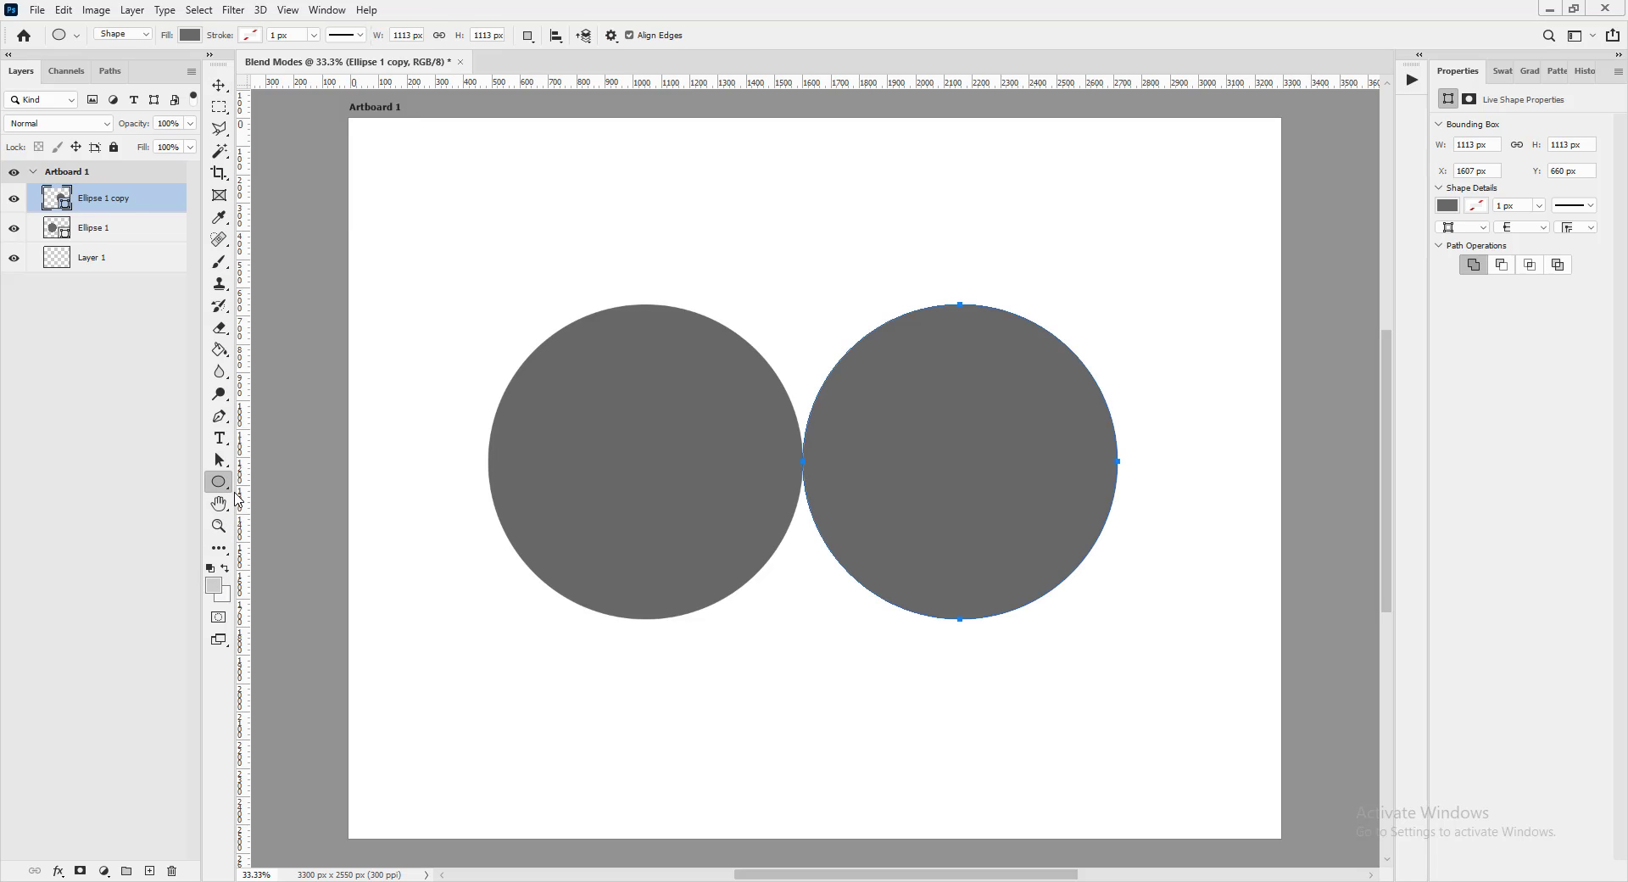
pyautogui.click(190, 35)
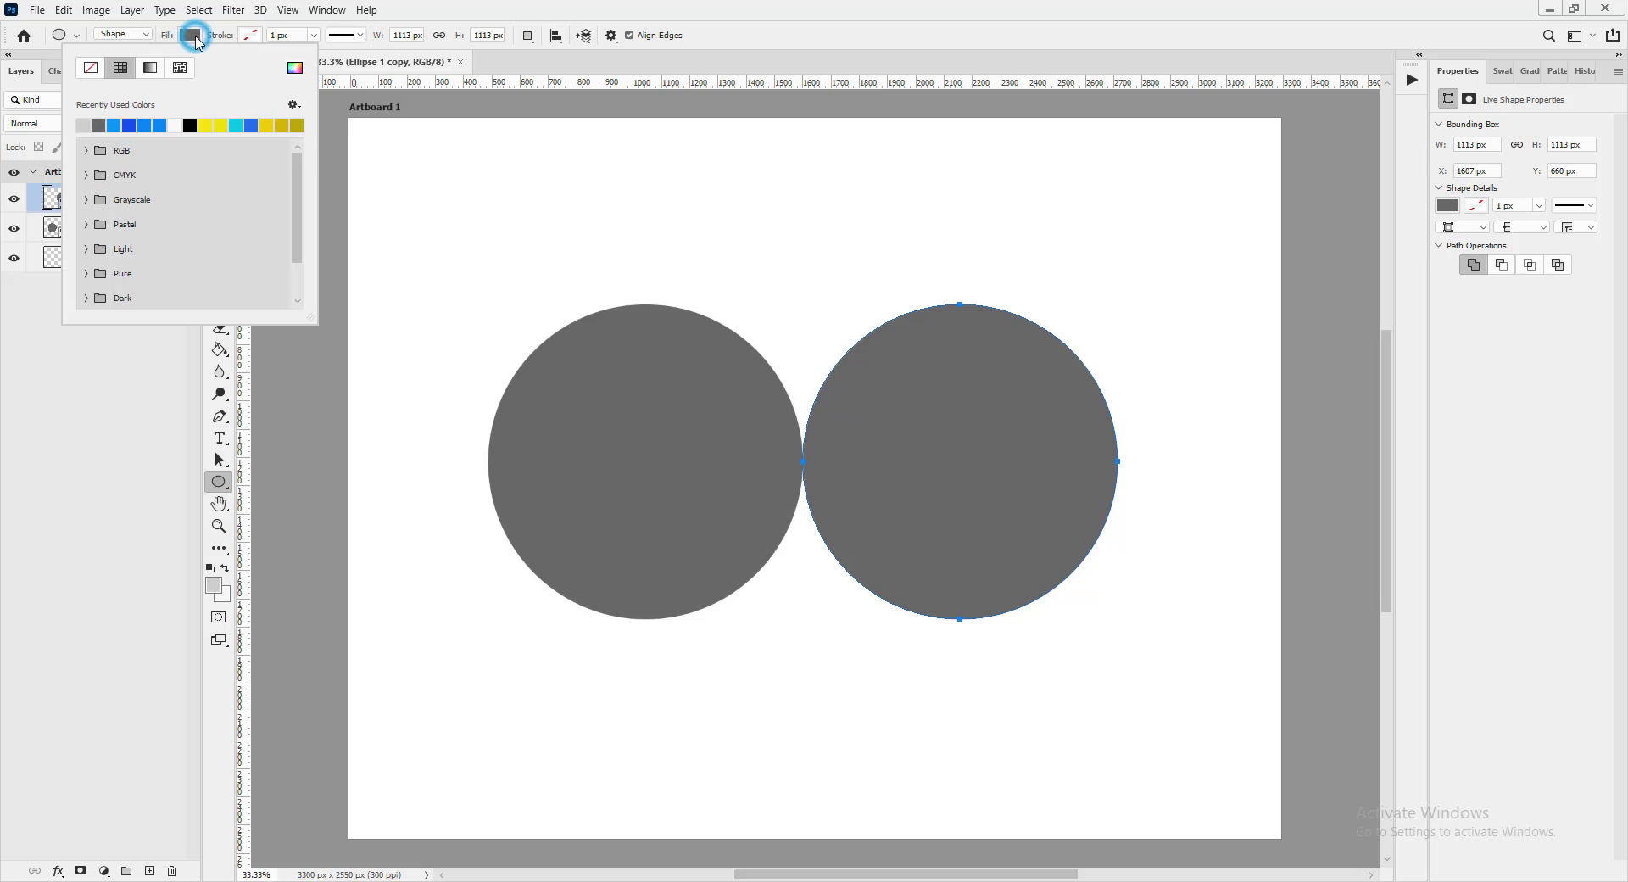
pyautogui.click(90, 120)
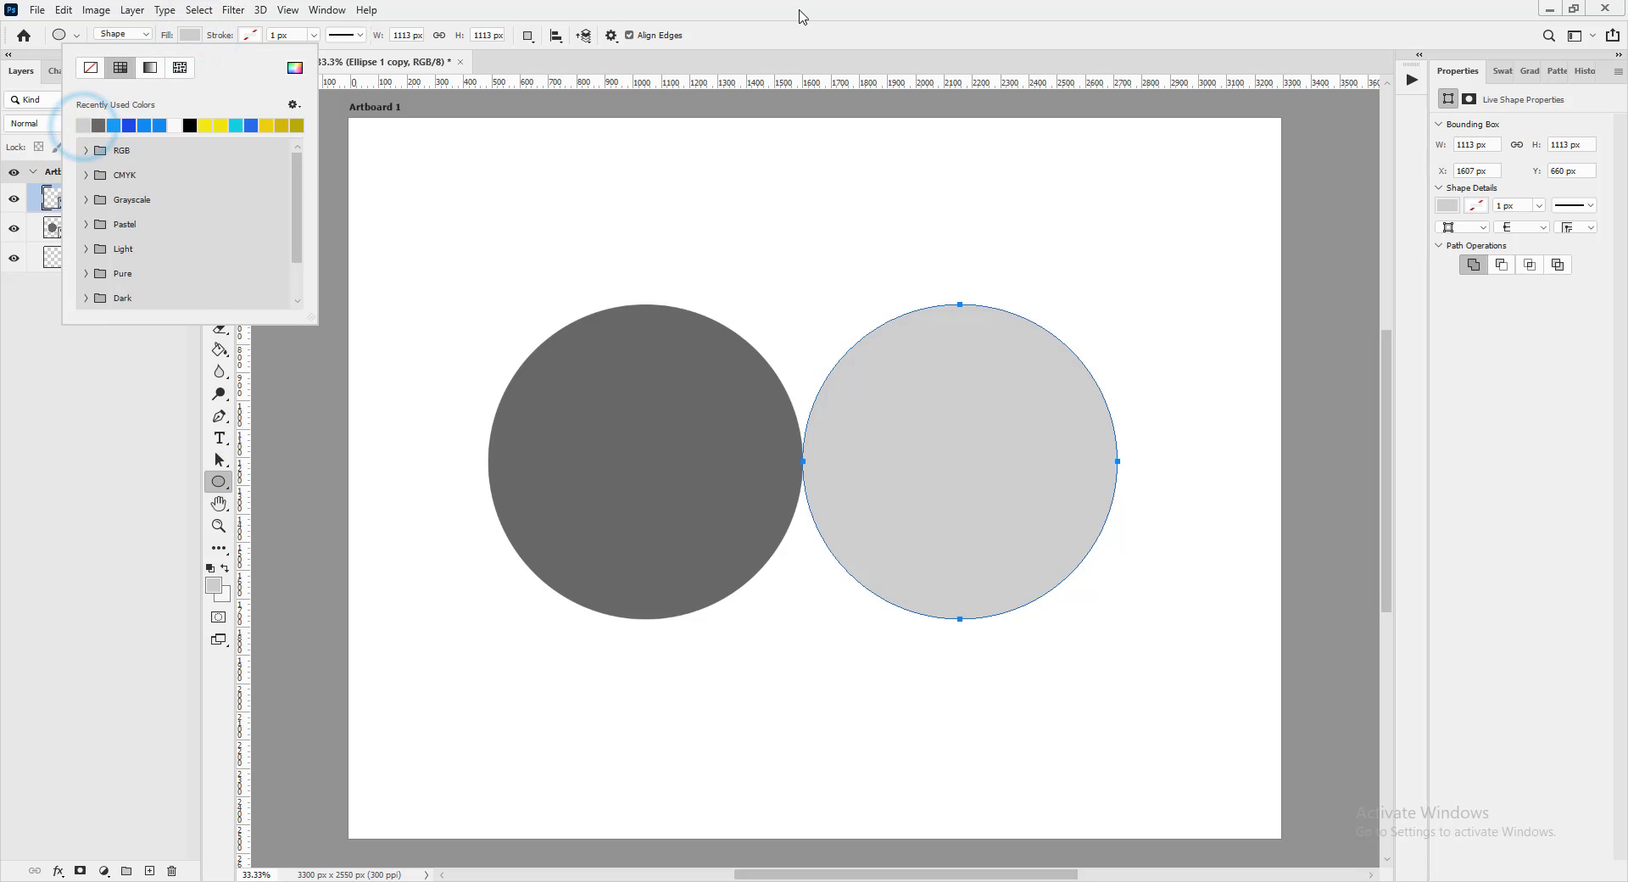
pyautogui.click(767, 15)
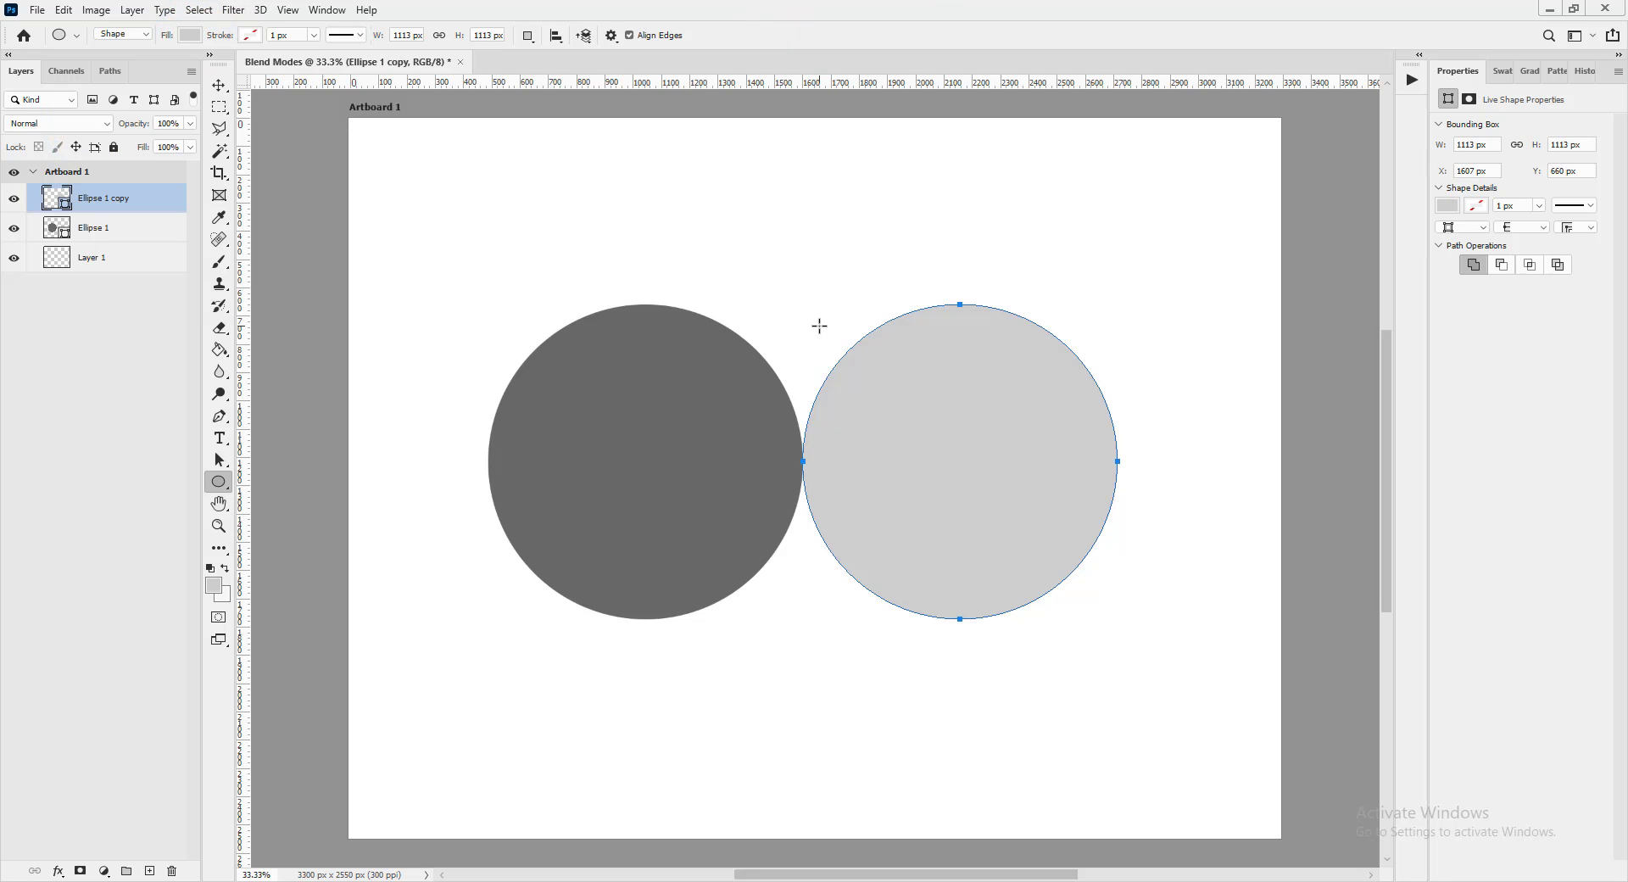
# - Overlap the light gray circle with the dark one near the artboard's middle and align their vertical centers
pyautogui.press('v')
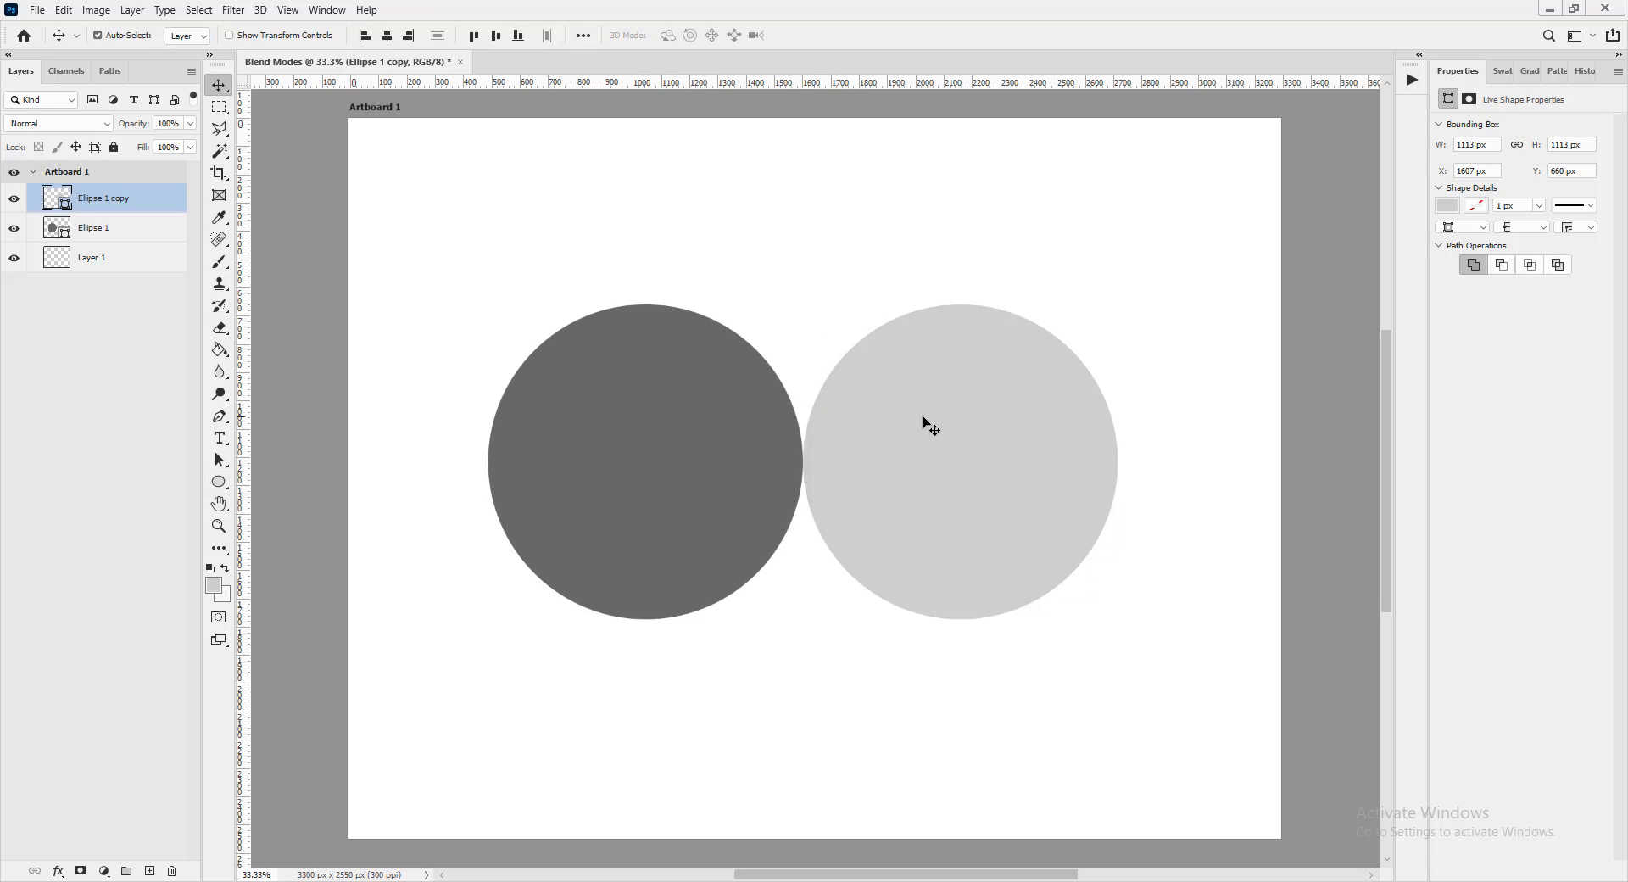
pyautogui.moveTo(922, 417); pyautogui.dragTo(783, 432)
pyautogui.keyDown('shift'); pyautogui.click(612, 449); pyautogui.keyUp('shift')
pyautogui.moveTo(613, 449); pyautogui.dragTo(704, 445)
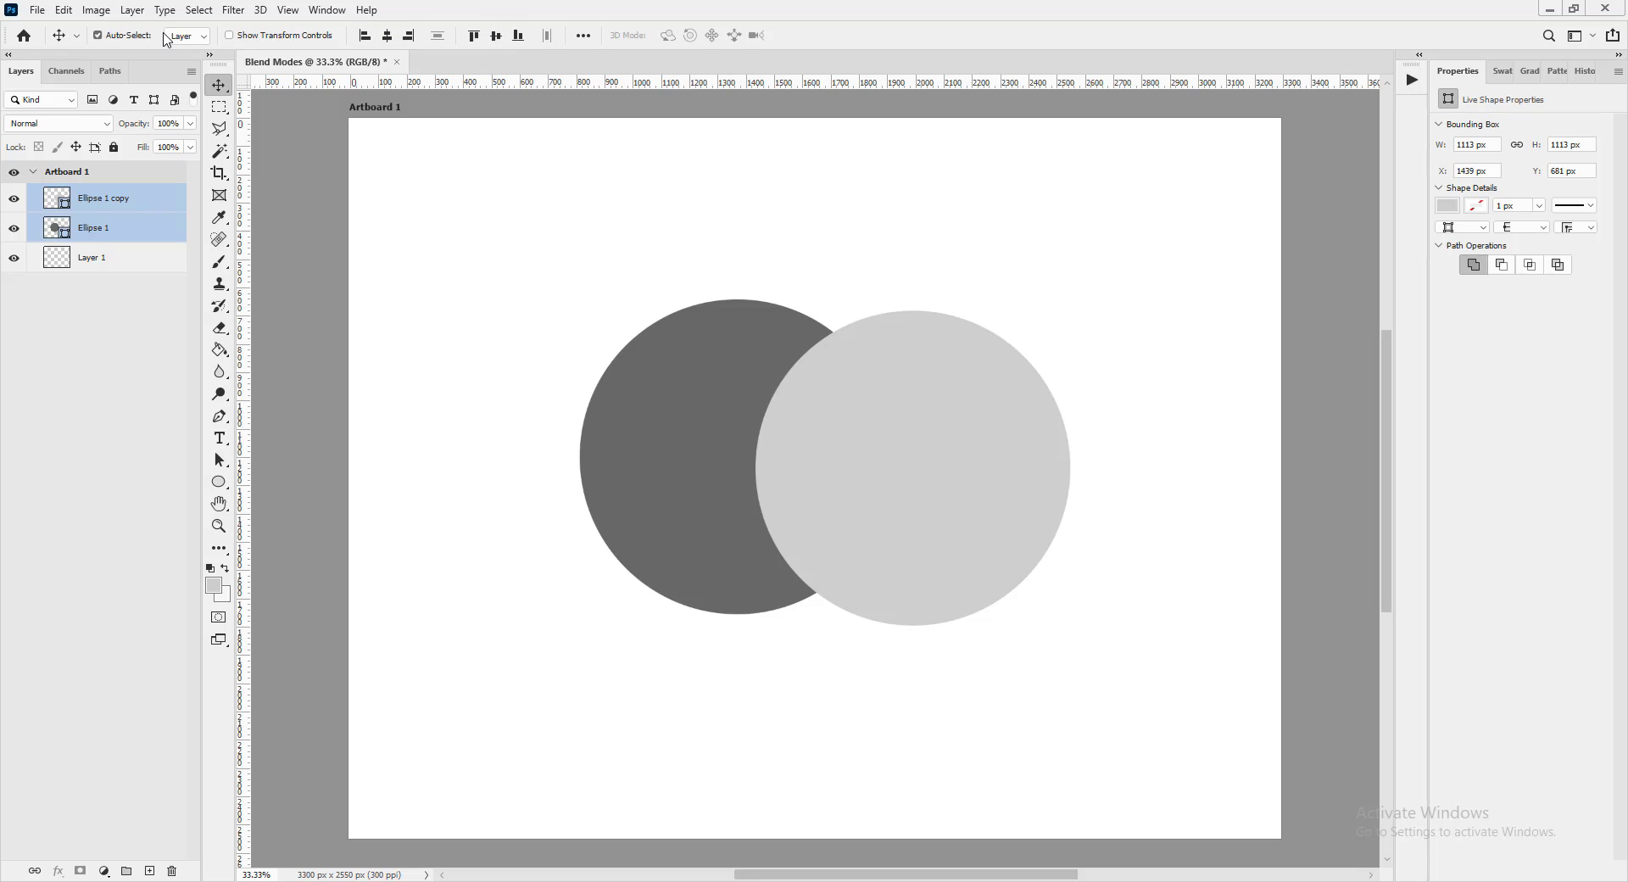
pyautogui.click(498, 38)
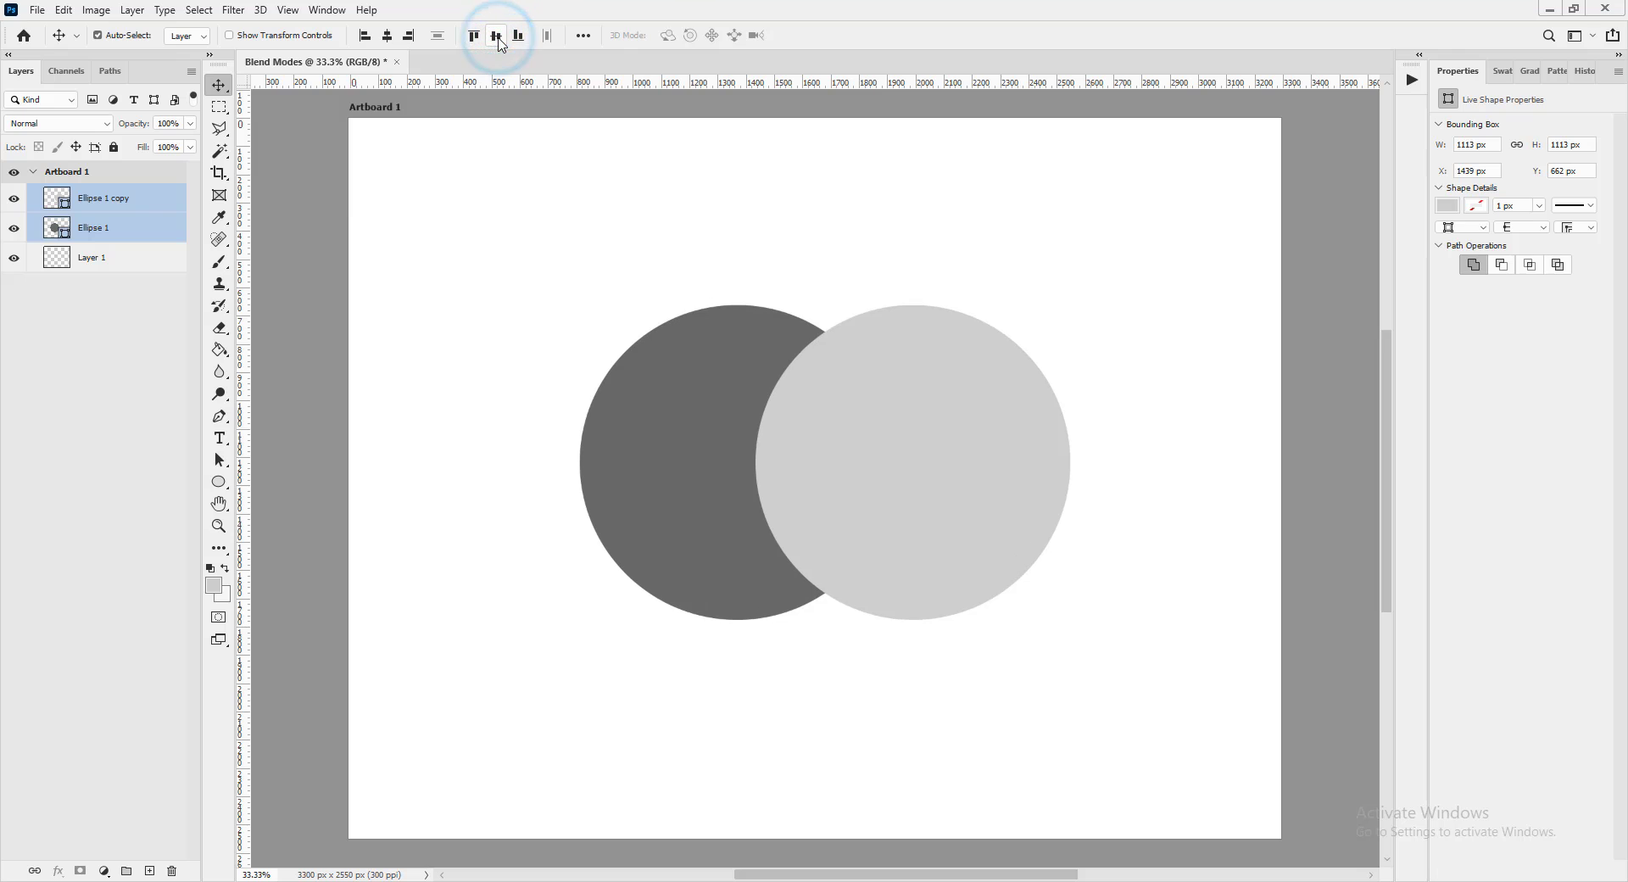
pyautogui.click(856, 270)
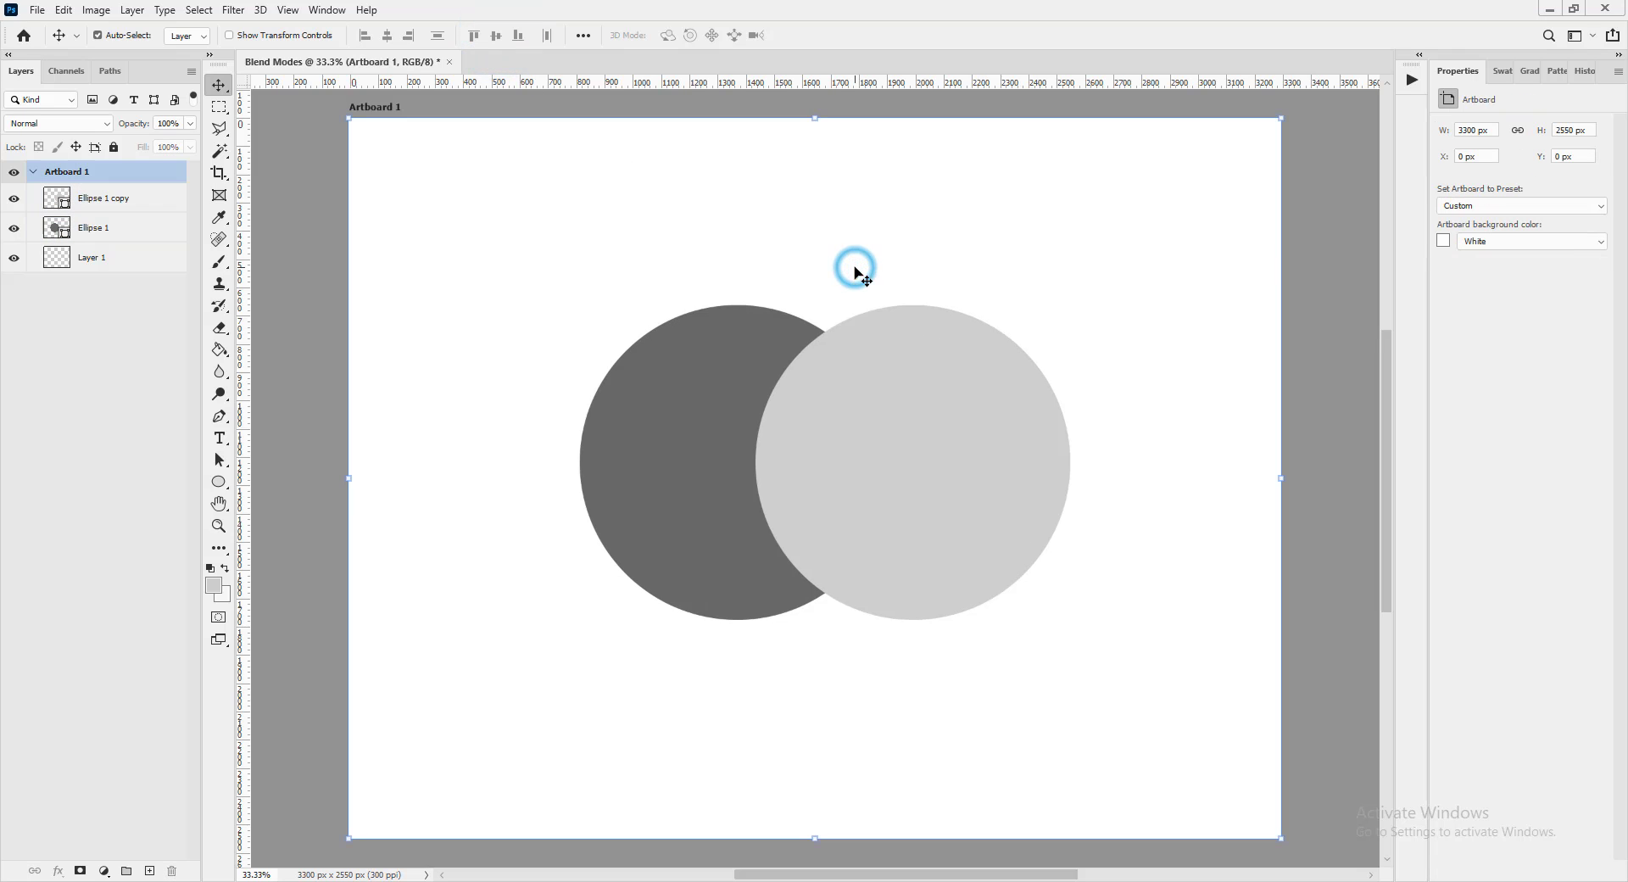
# - Set the light gray circle's blend mode to Dissolve
pyautogui.click(916, 383)
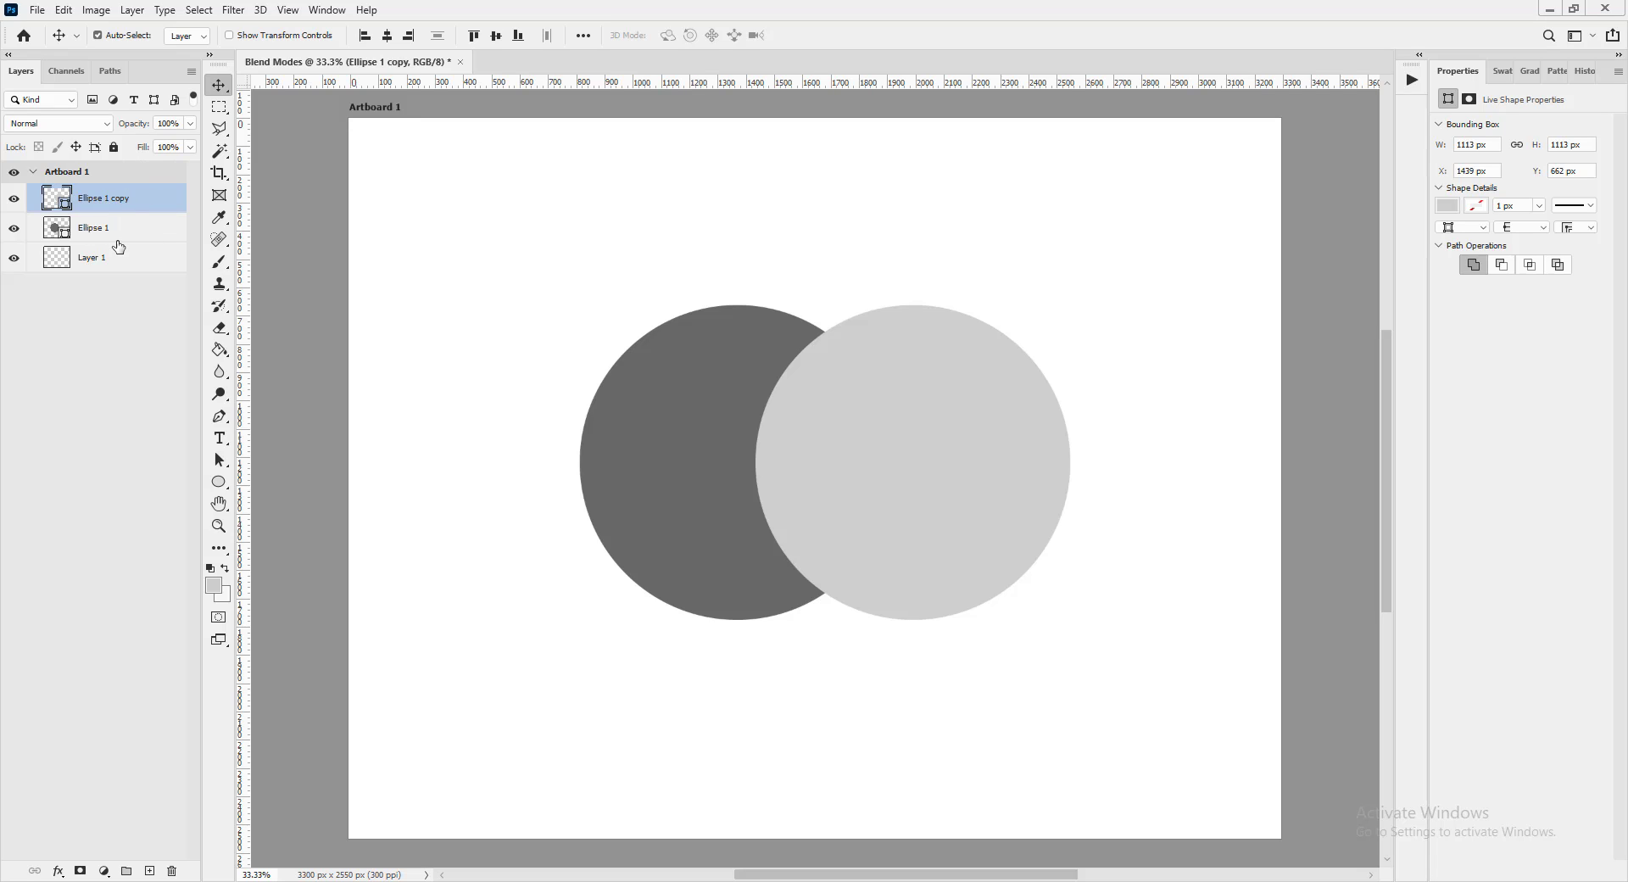
pyautogui.click(954, 474)
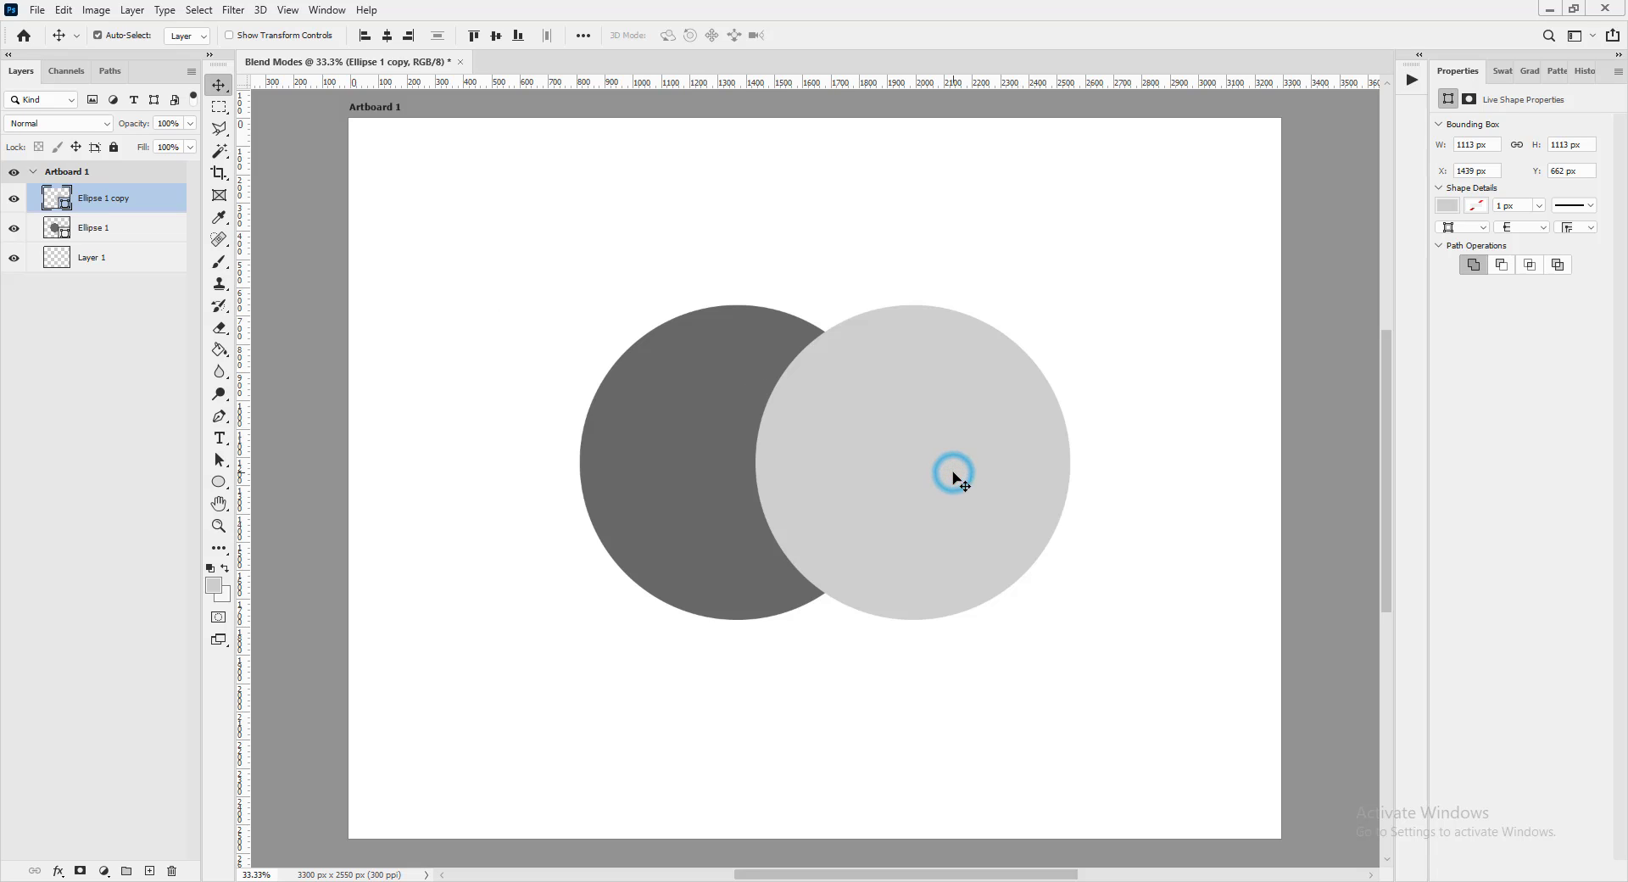
pyautogui.click(689, 490)
pyautogui.click(878, 479)
pyautogui.click(890, 484)
pyautogui.click(942, 438)
pyautogui.click(108, 127)
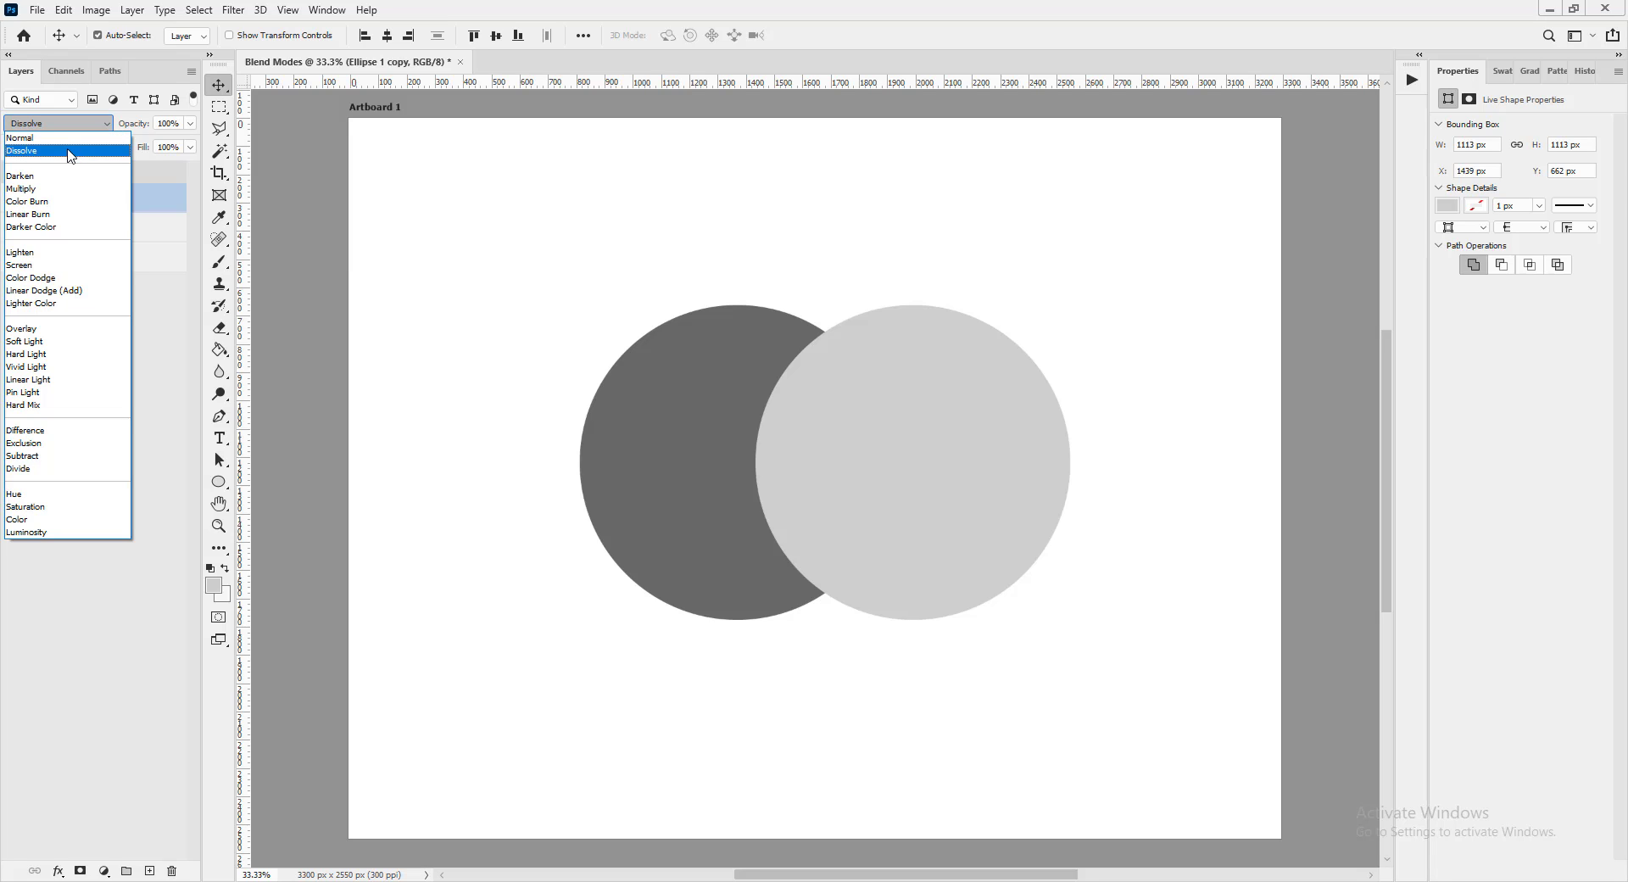
pyautogui.click(69, 151)
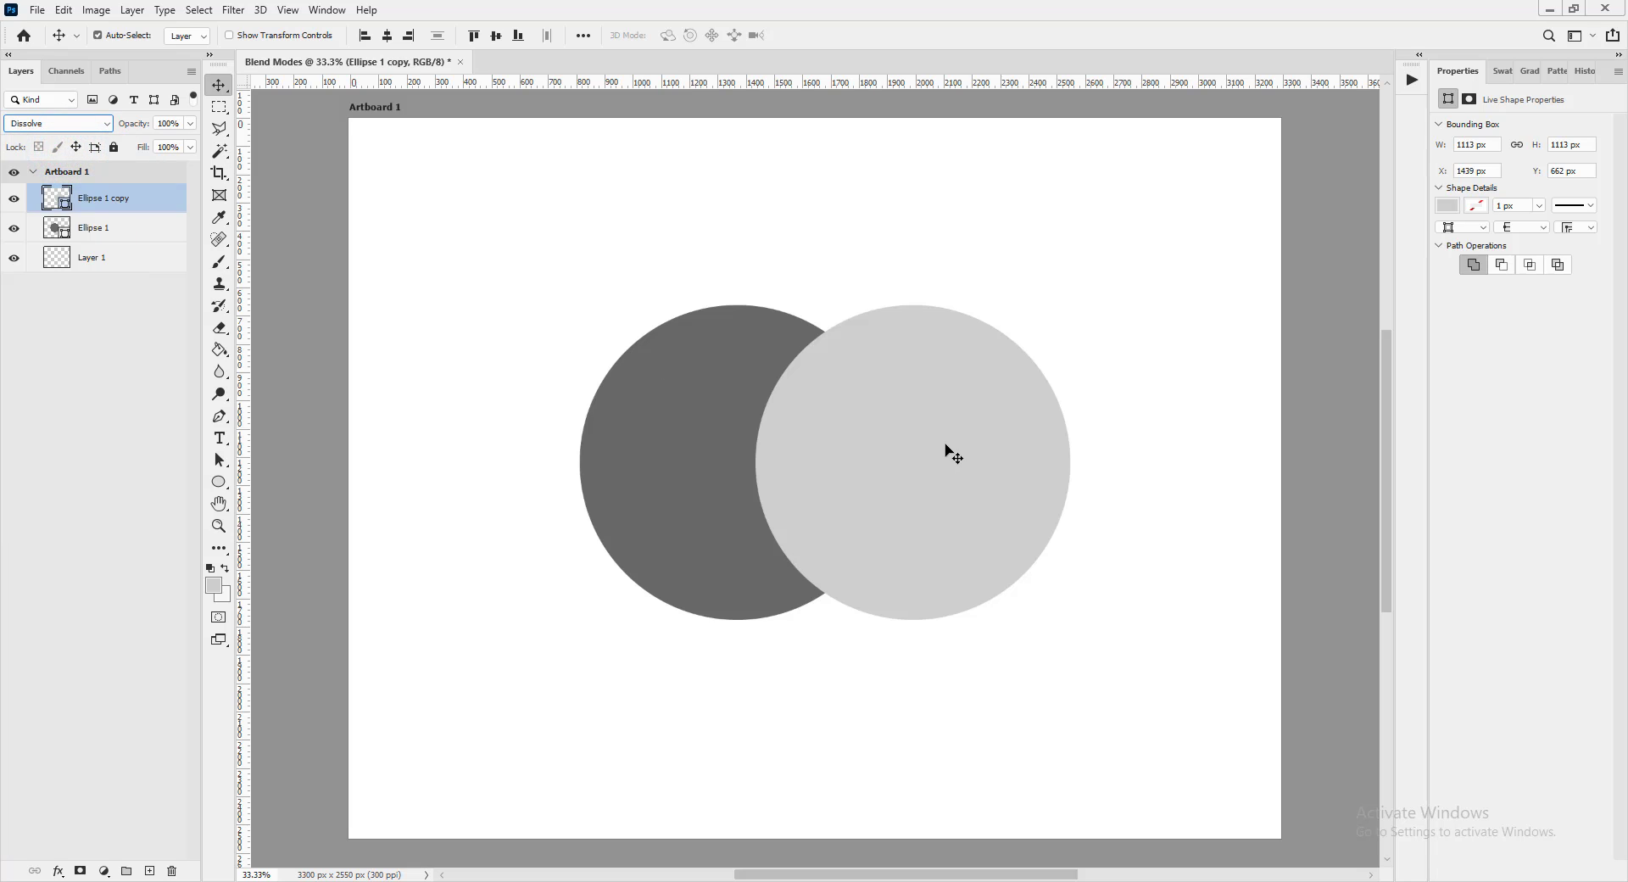
pyautogui.click(946, 450)
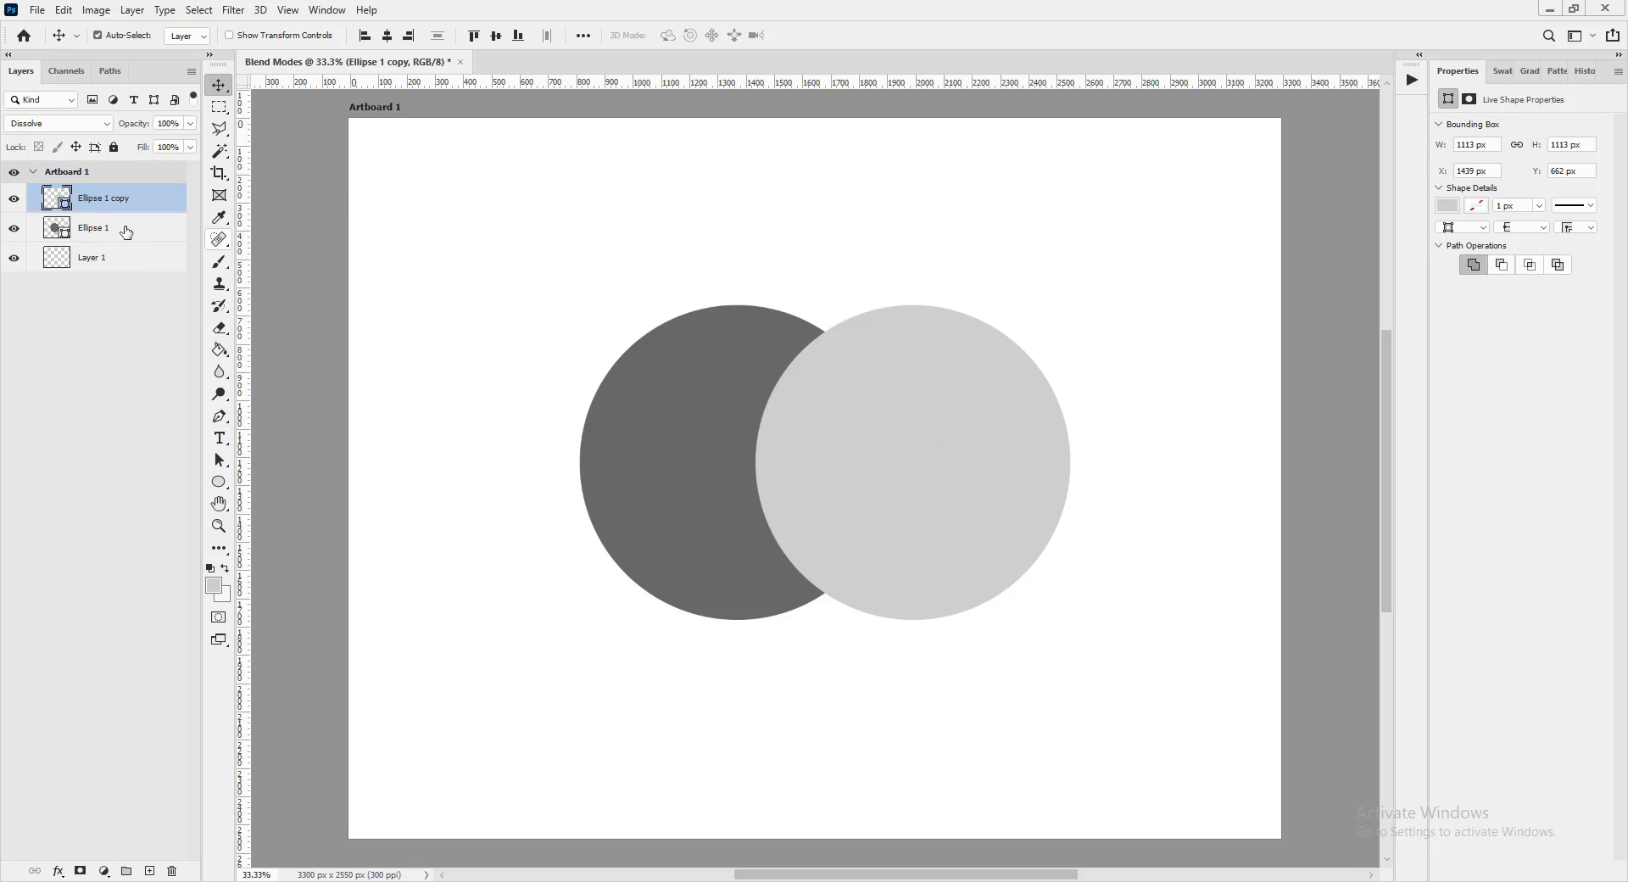
# - Change the light gray circle's blend mode to Darken
pyautogui.click(107, 128)
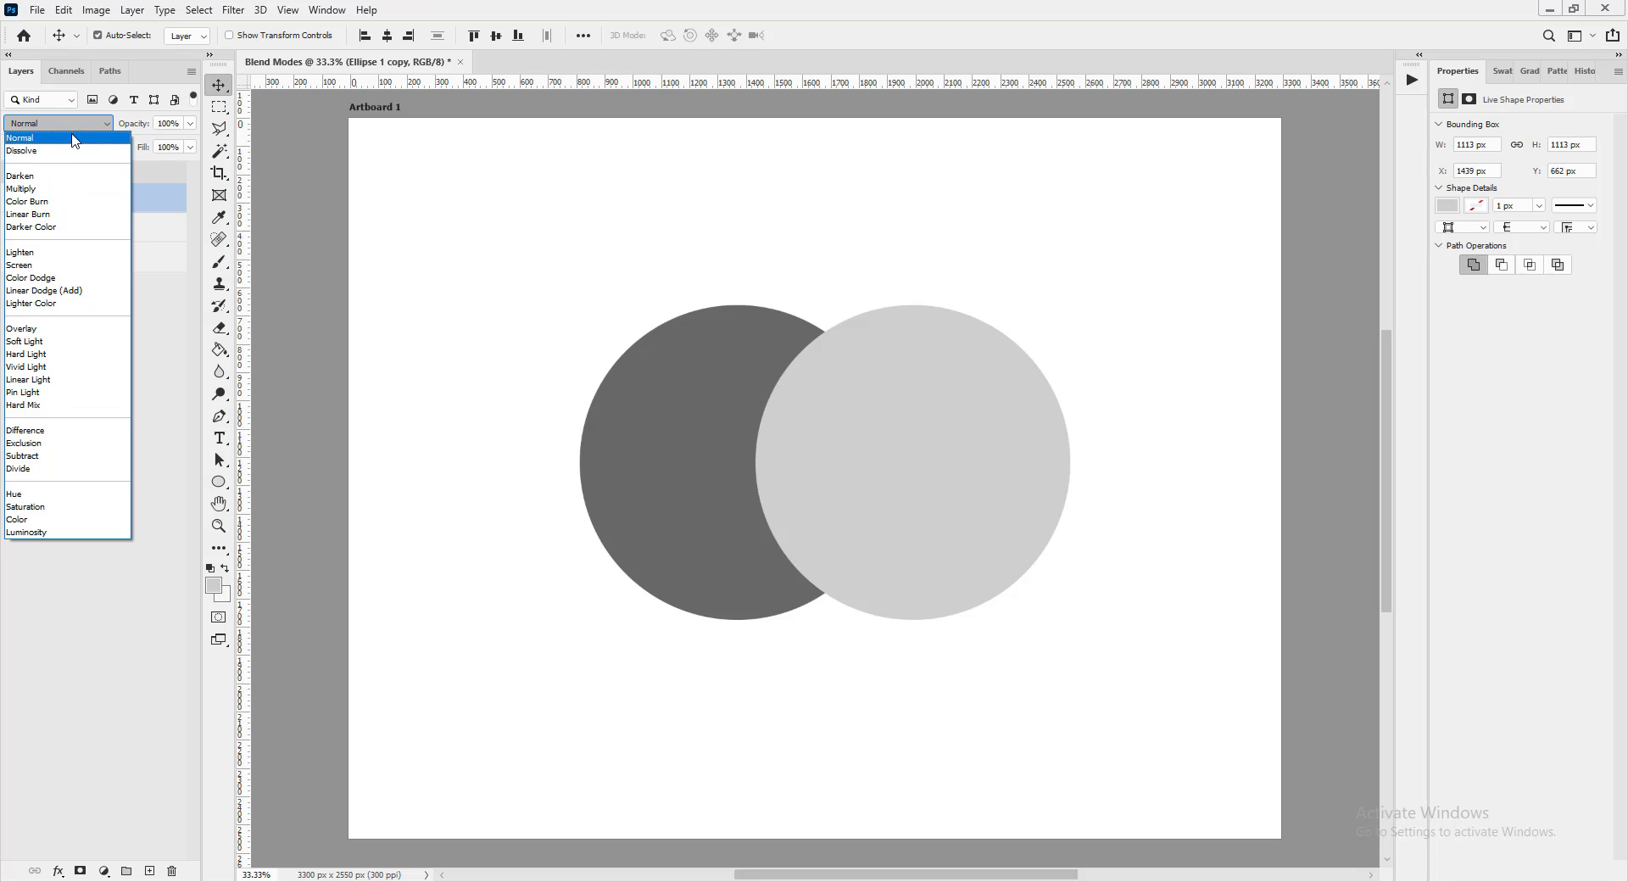
pyautogui.click(905, 522)
pyautogui.press('Down')
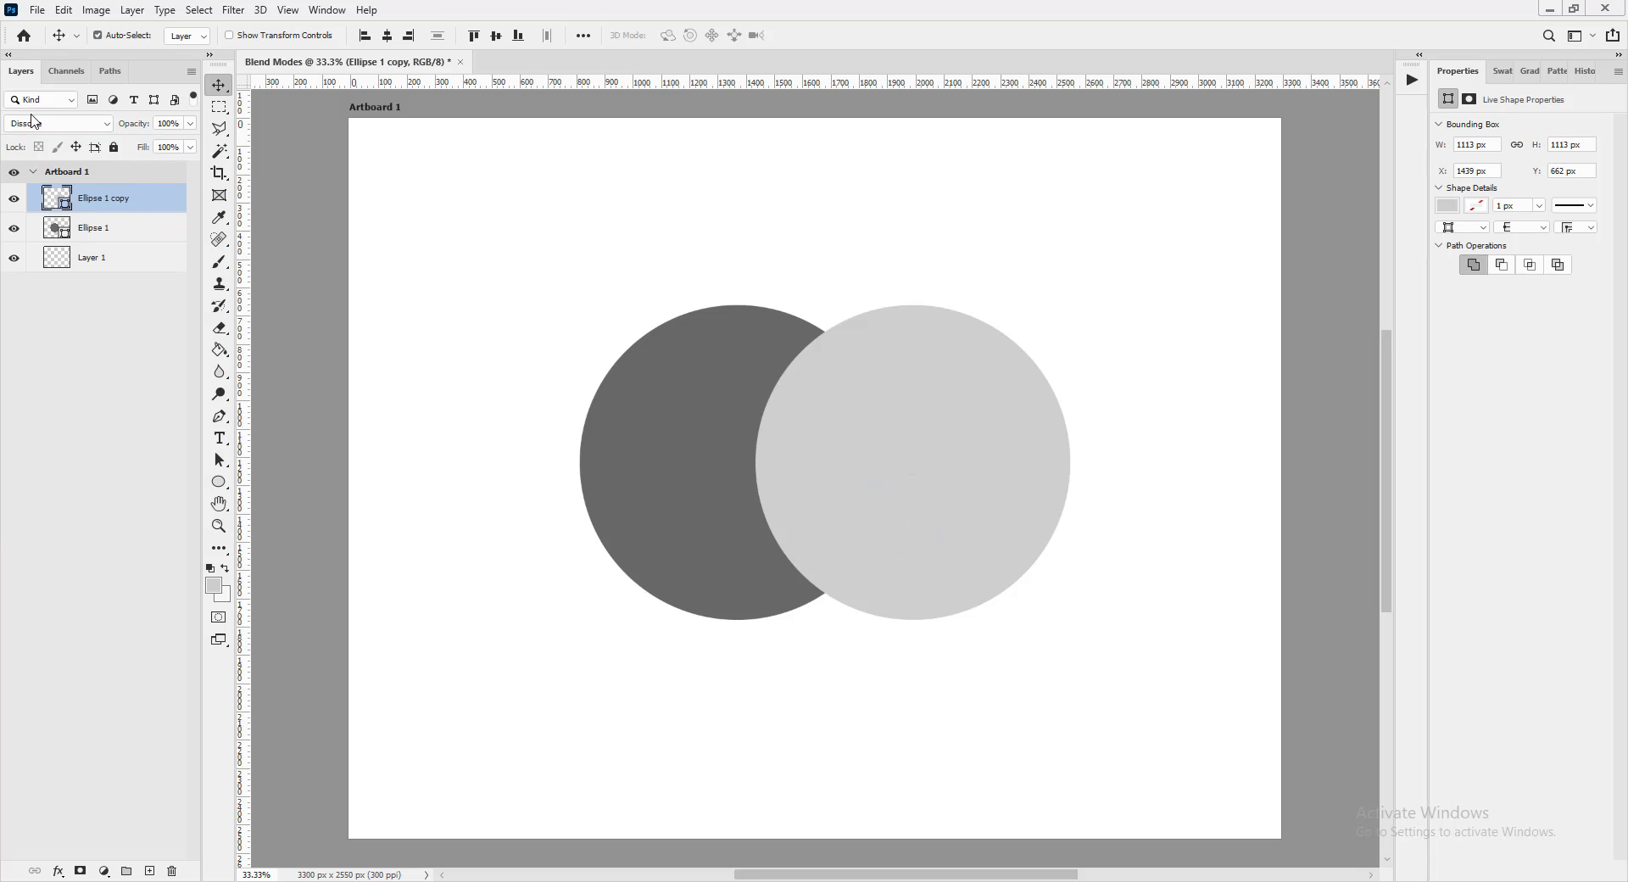
pyautogui.click(33, 121)
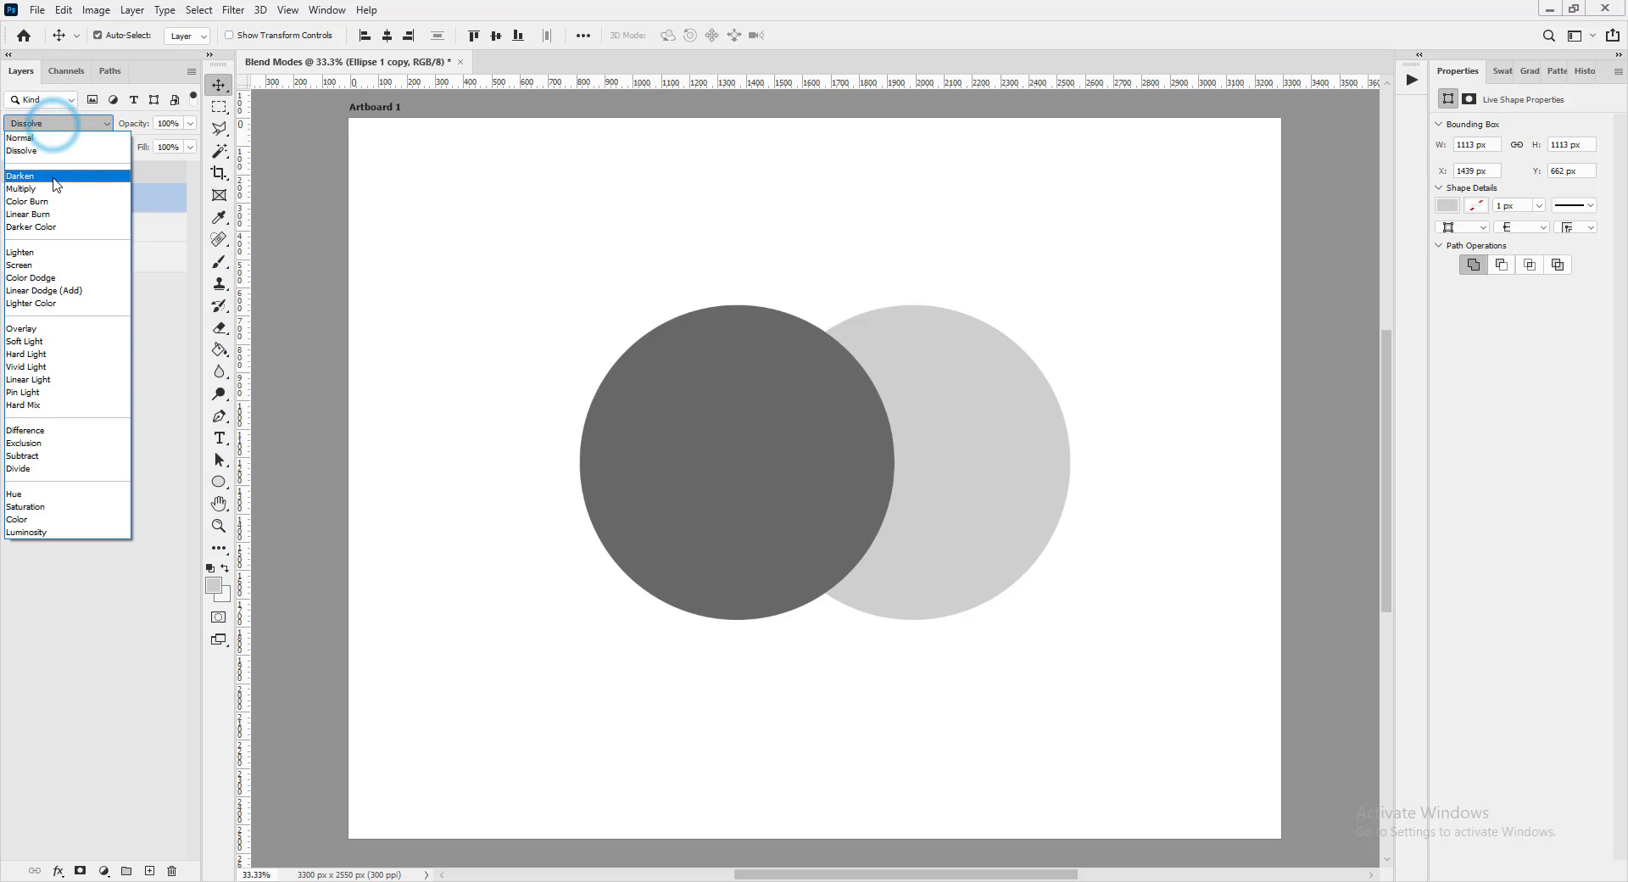
pyautogui.click(50, 176)
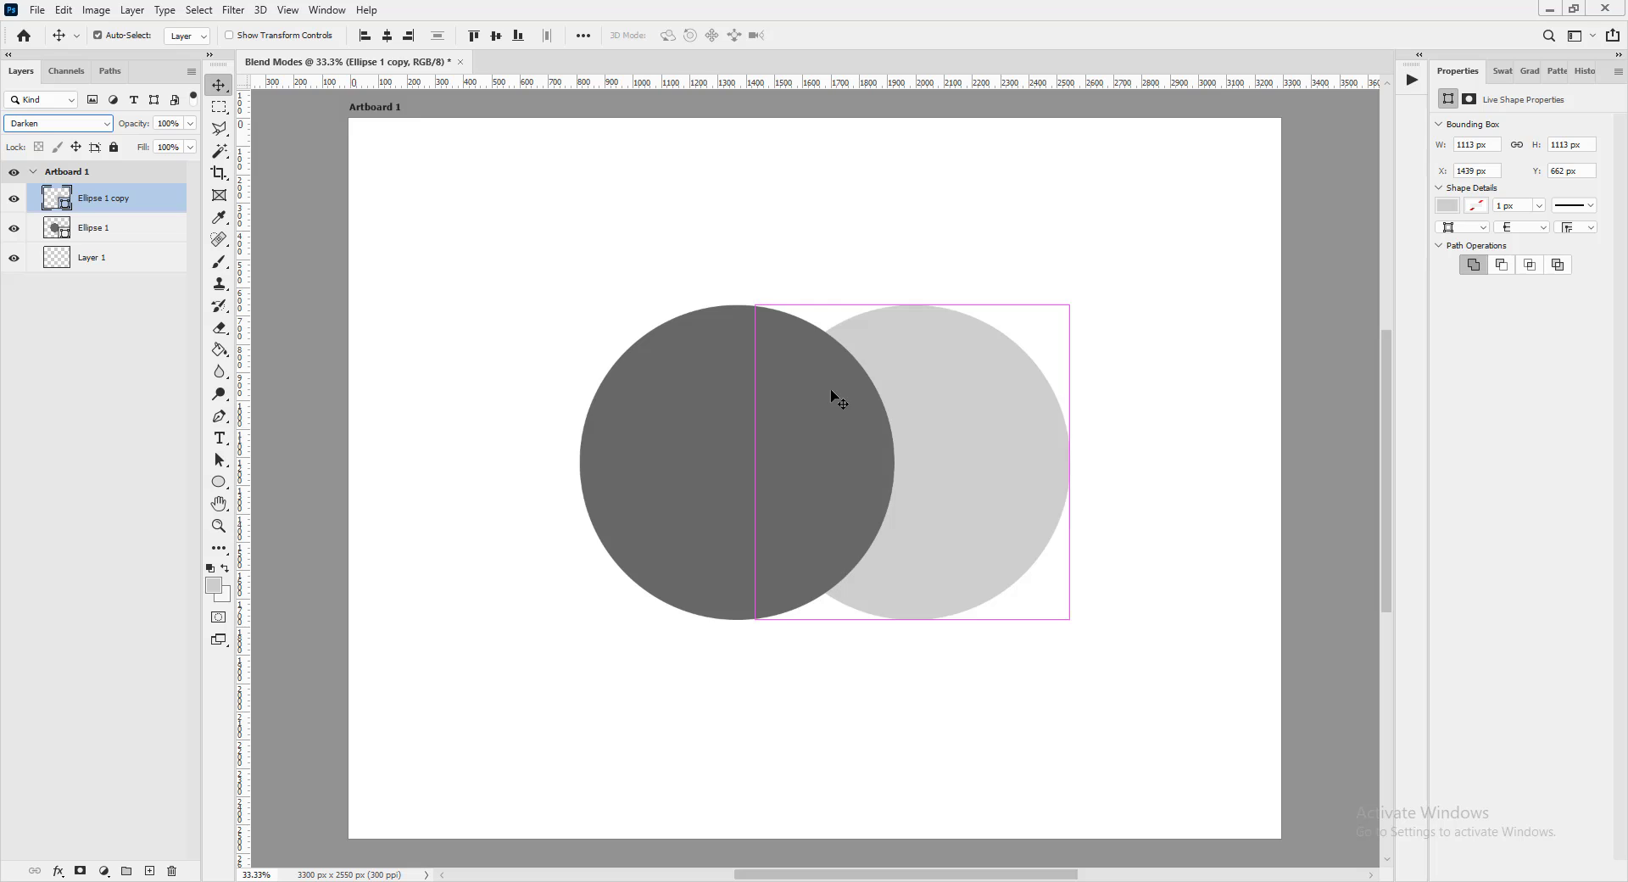
# - Reset the light gray circle's blend mode to Normal, deselect everything, and reapply Darken to that circle
pyautogui.hotkey('alt', 'shift', 'n')
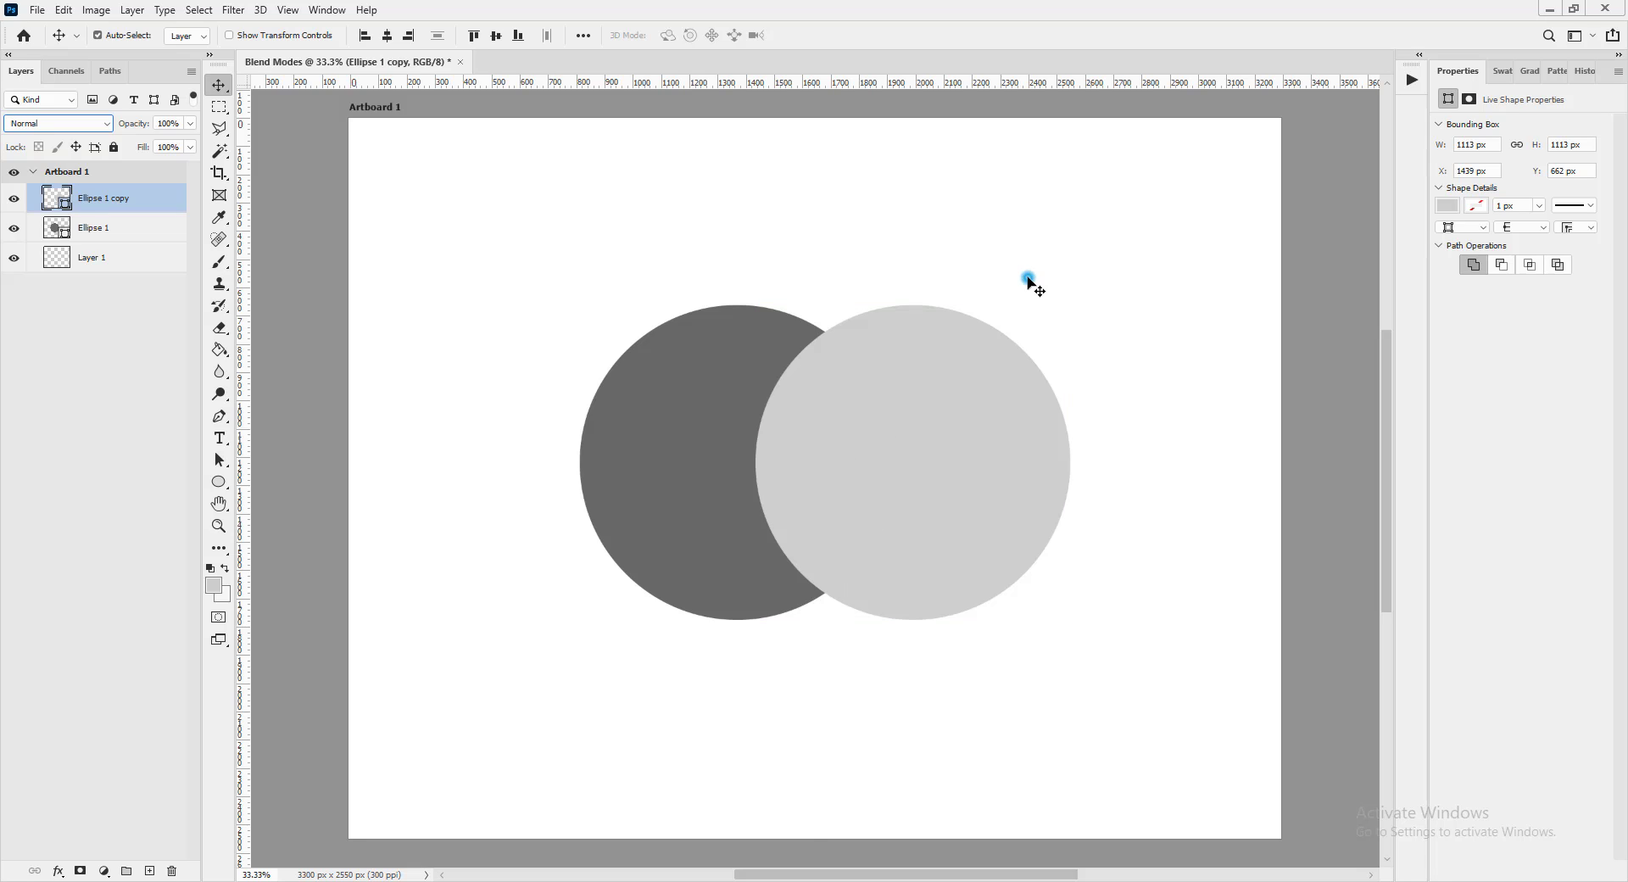
pyautogui.click(1028, 276)
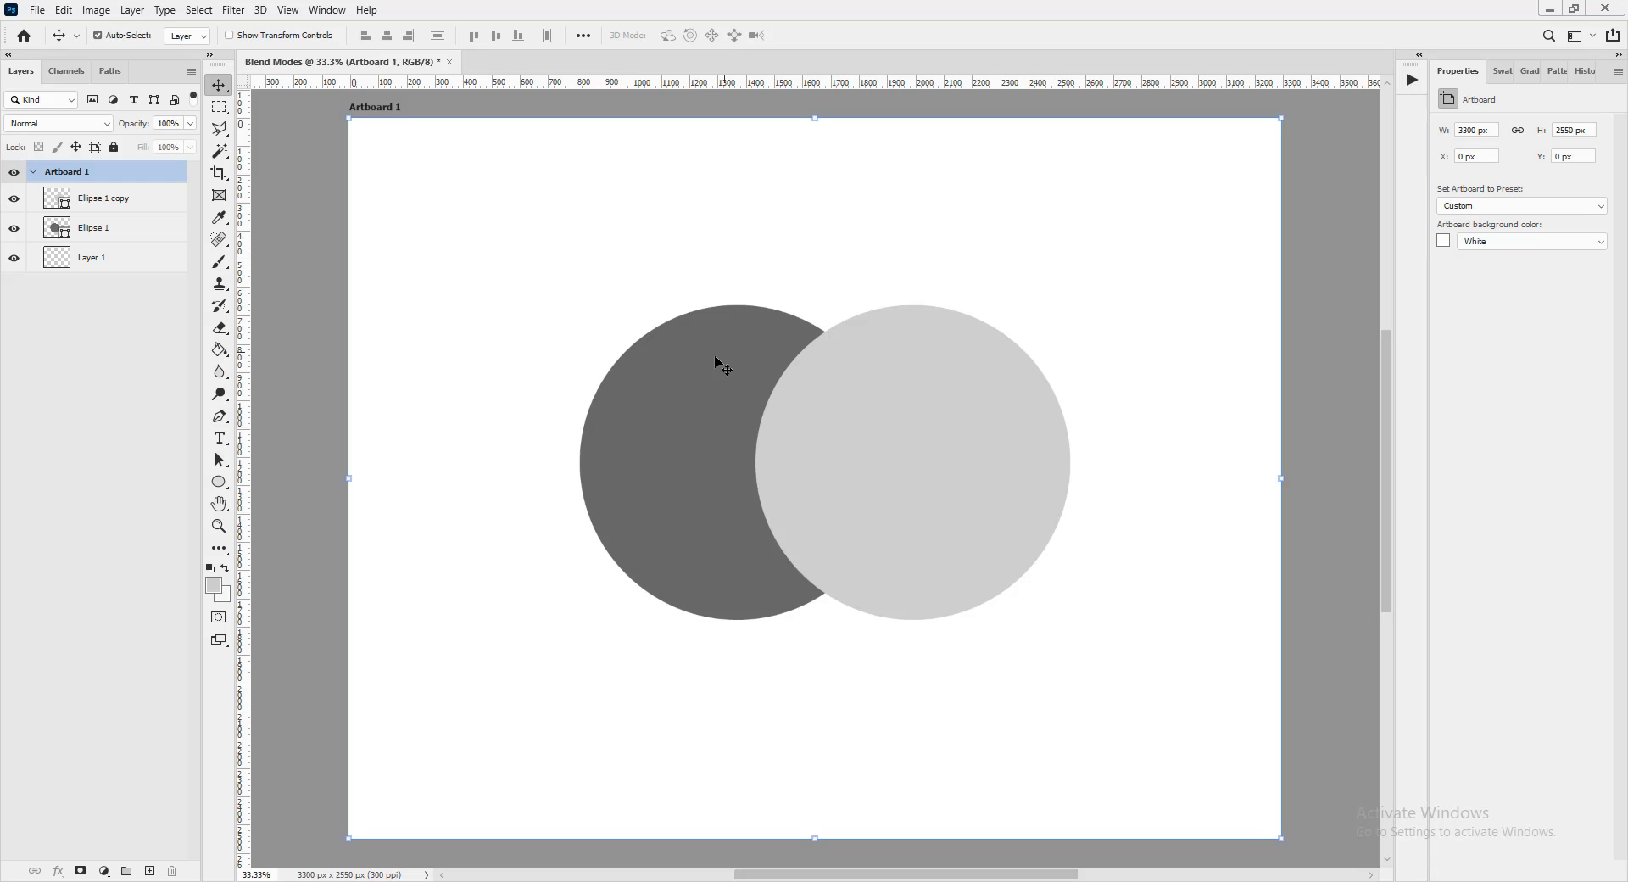
pyautogui.click(1319, 369)
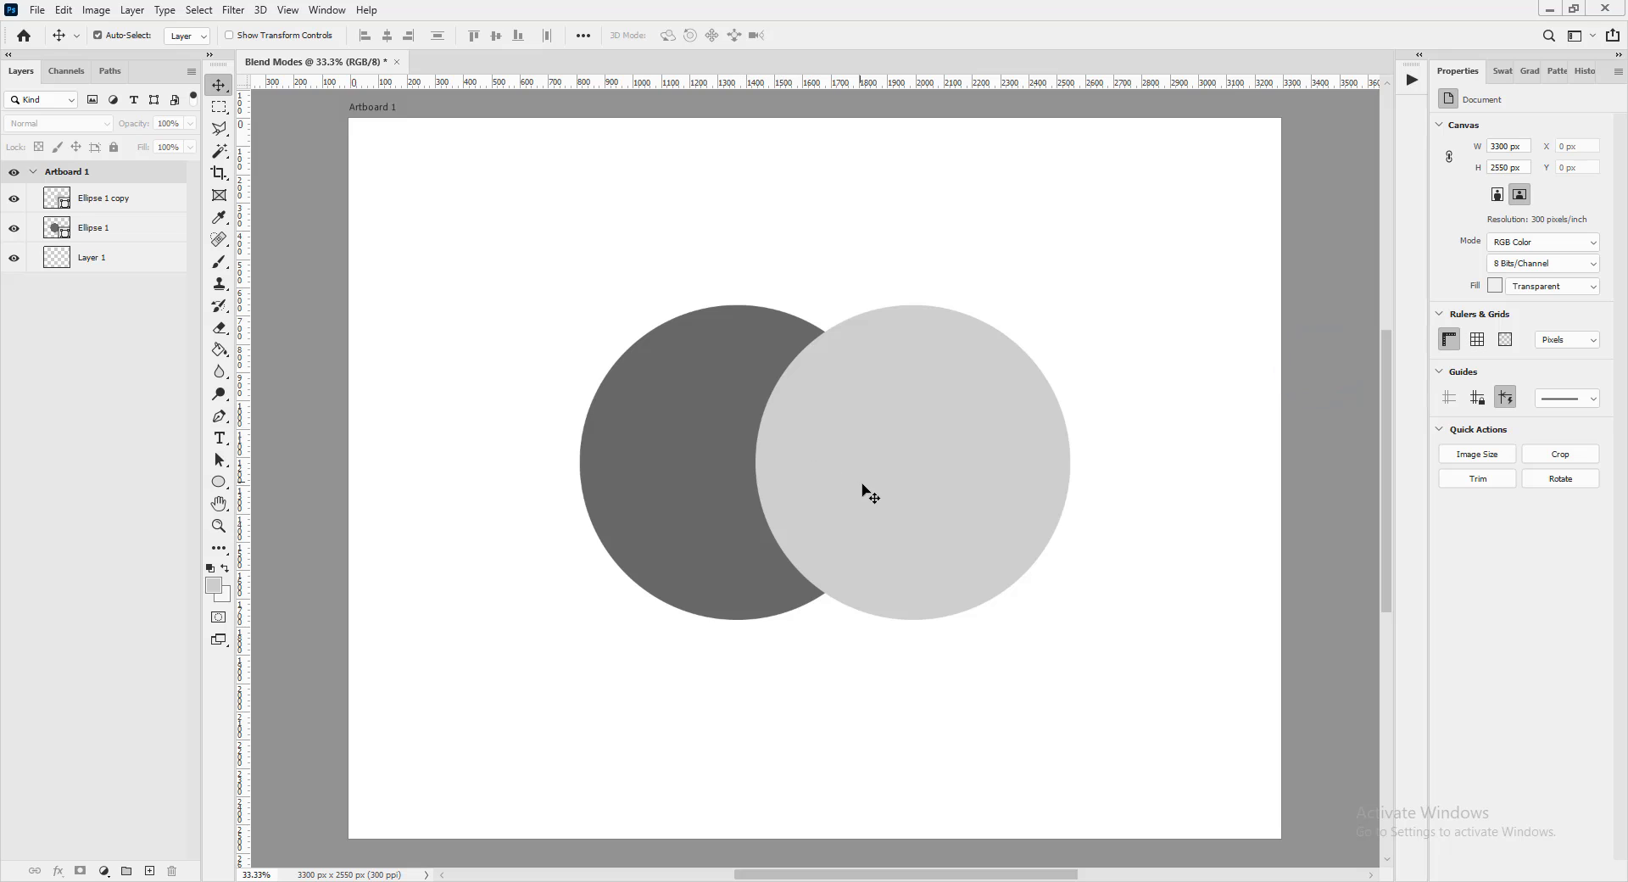
pyautogui.moveTo(862, 484)
pyautogui.mouseDown()
pyautogui.moveTo(764, 482)
pyautogui.moveTo(833, 484)
pyautogui.mouseUp()
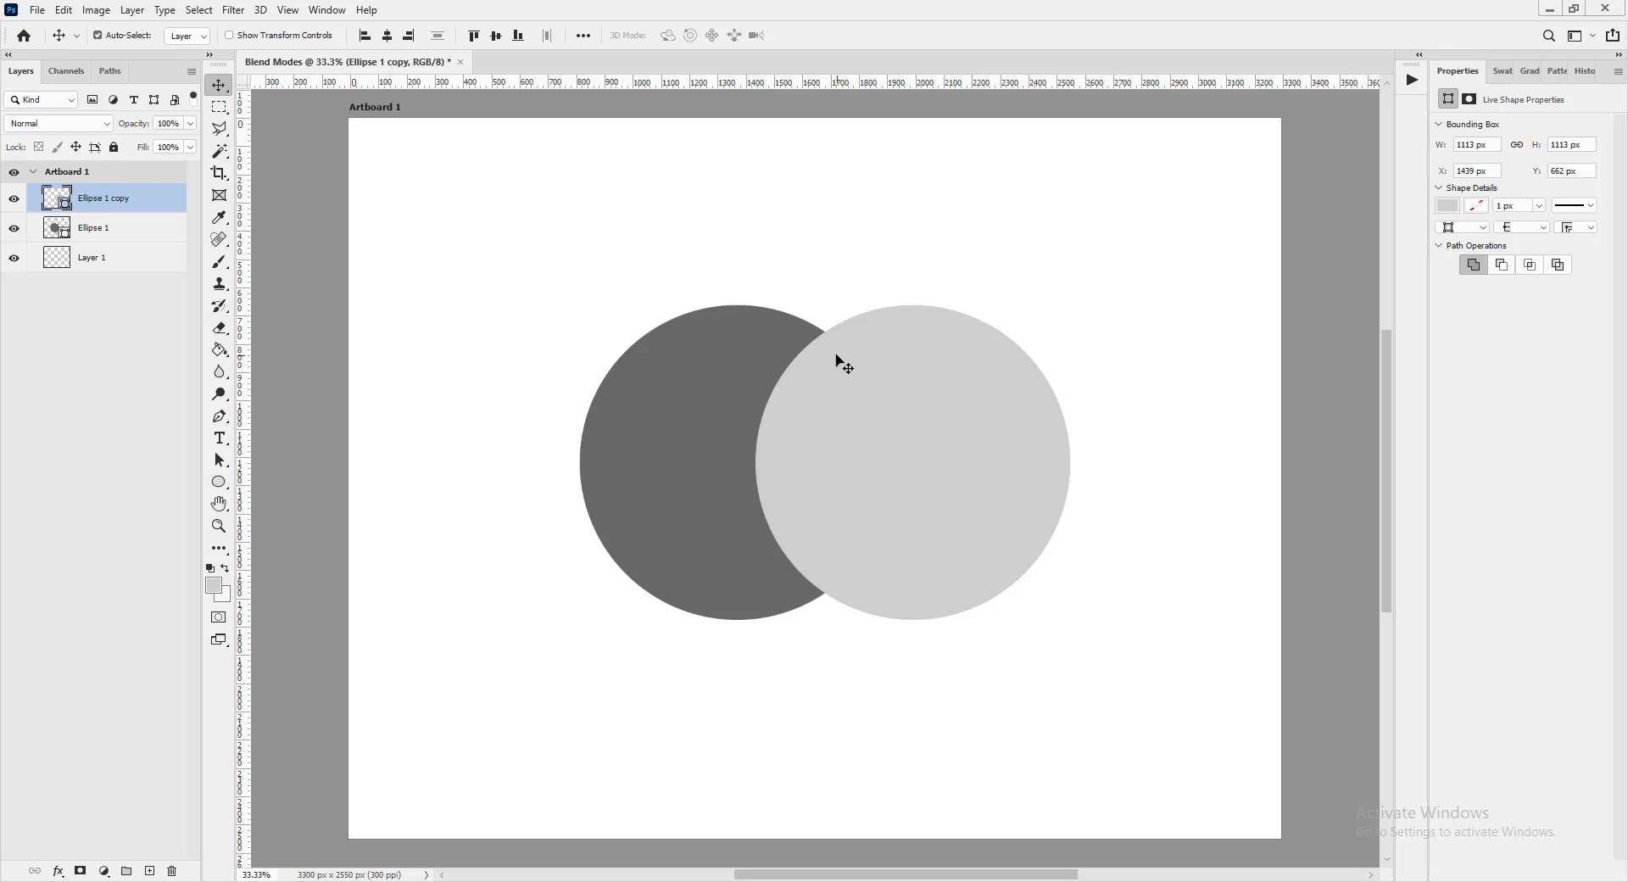
pyautogui.click(98, 125)
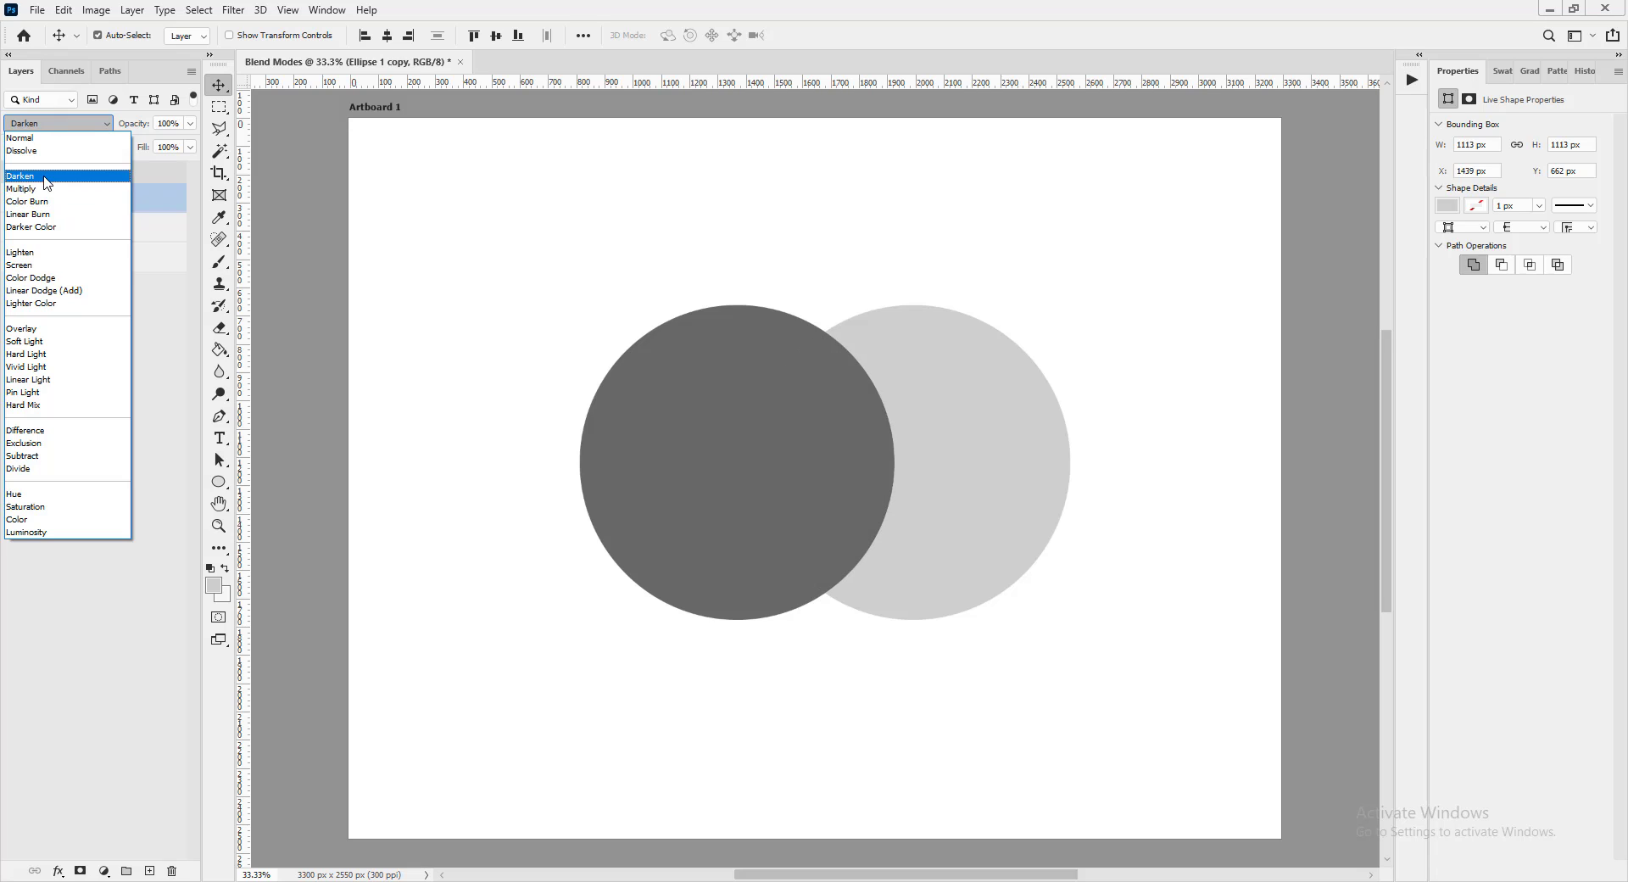
pyautogui.click(45, 175)
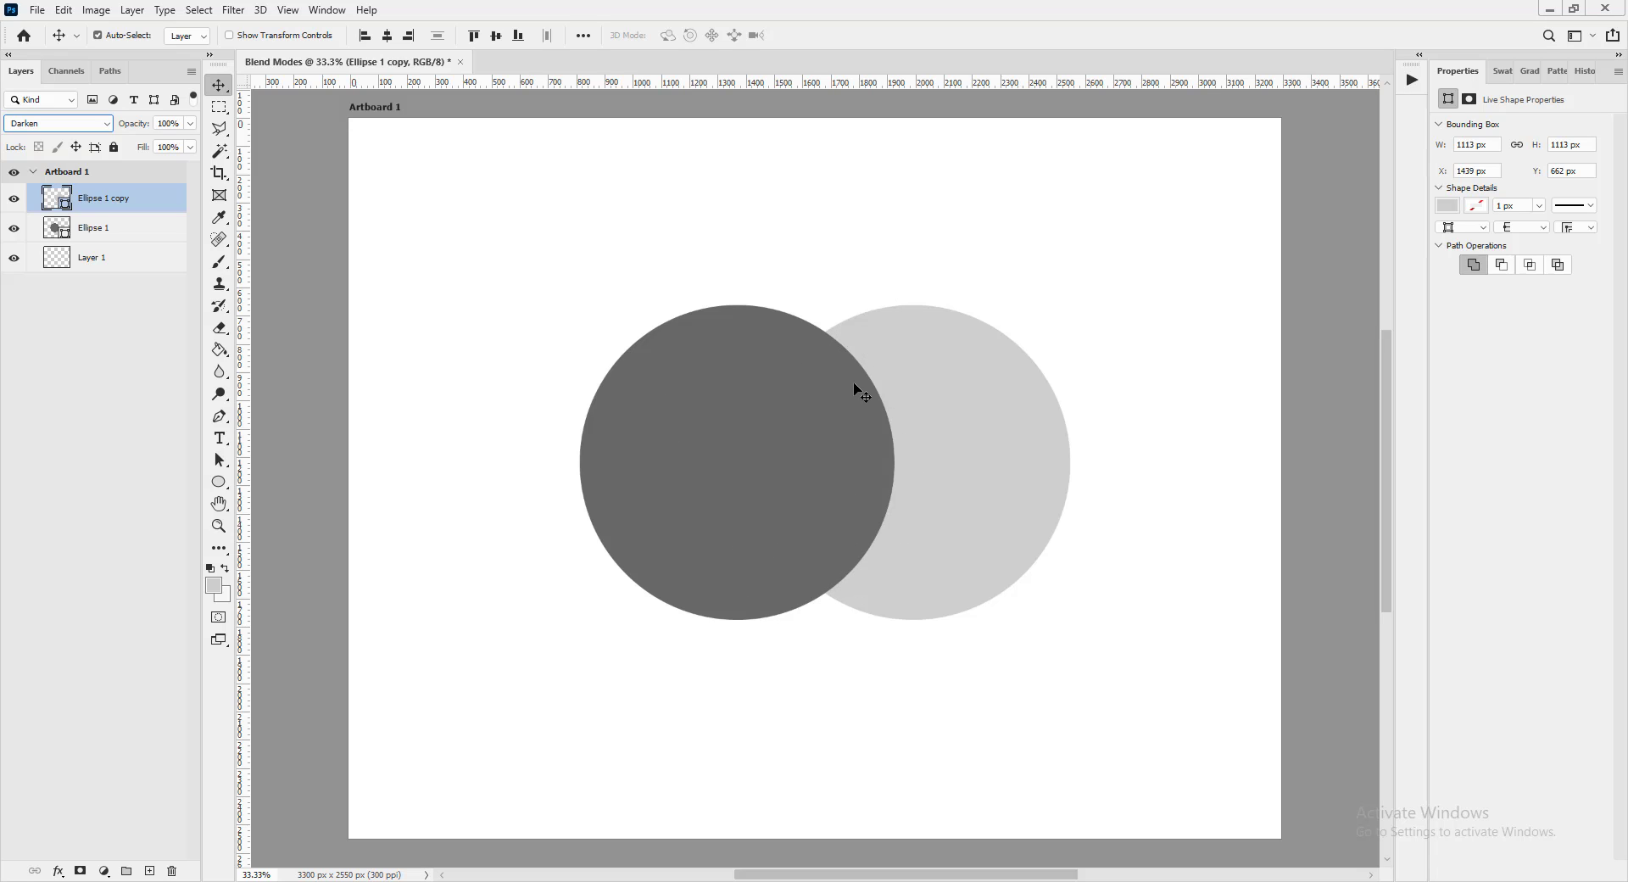
# - Move the dark gray circle's layer above the light gray one and set its blend mode to Darken
pyautogui.click(653, 479)
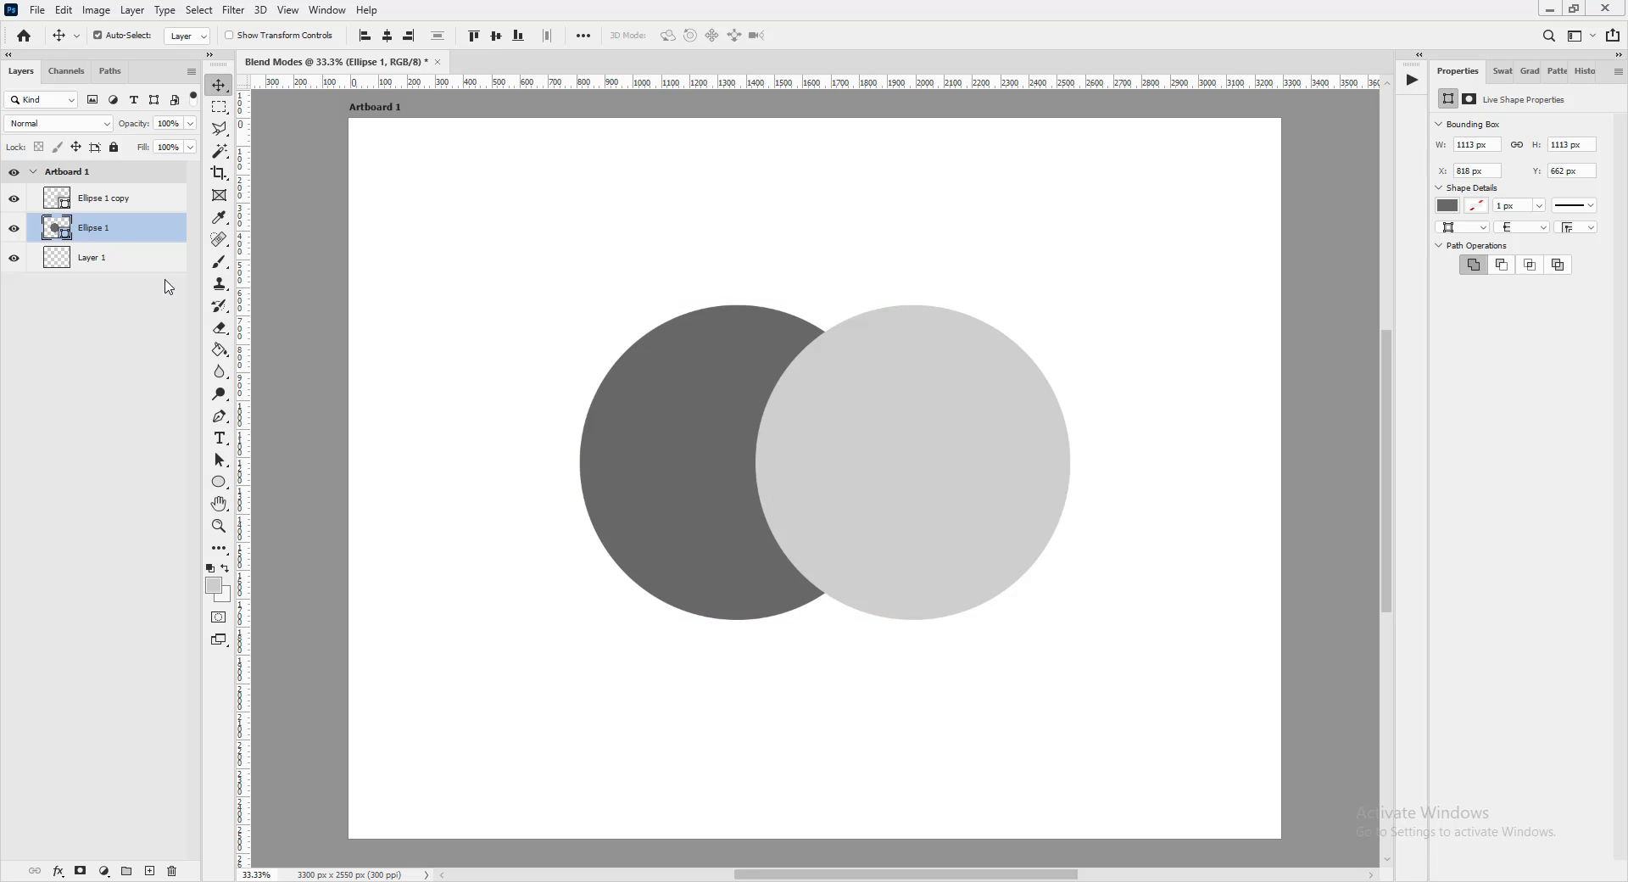
pyautogui.moveTo(98, 226); pyautogui.dragTo(91, 188)
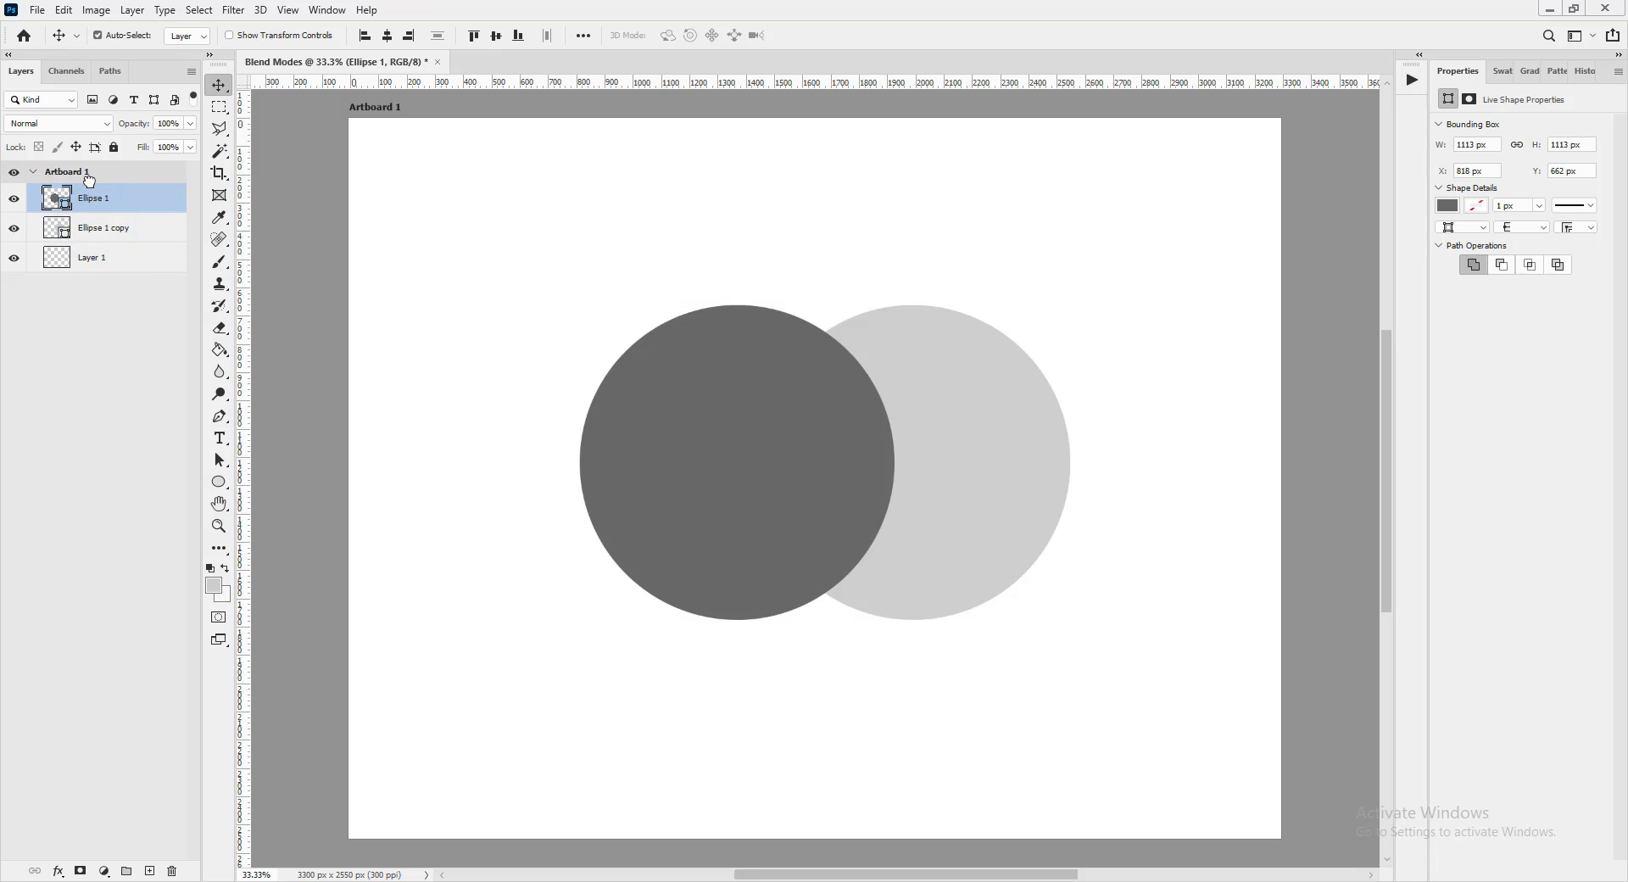
pyautogui.click(66, 122)
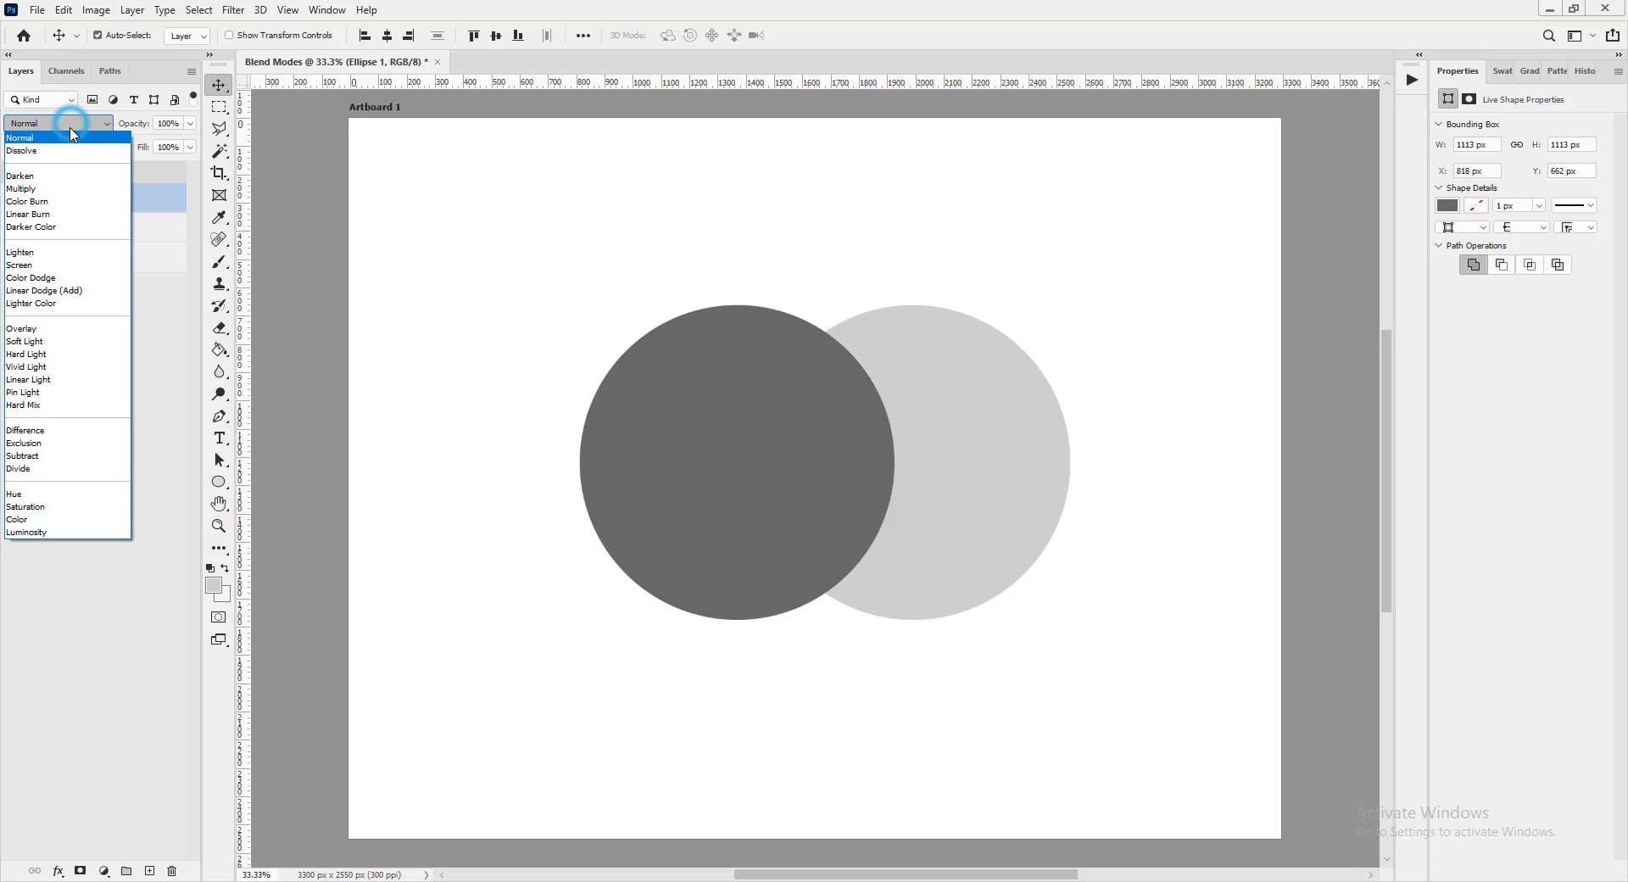
pyautogui.click(51, 176)
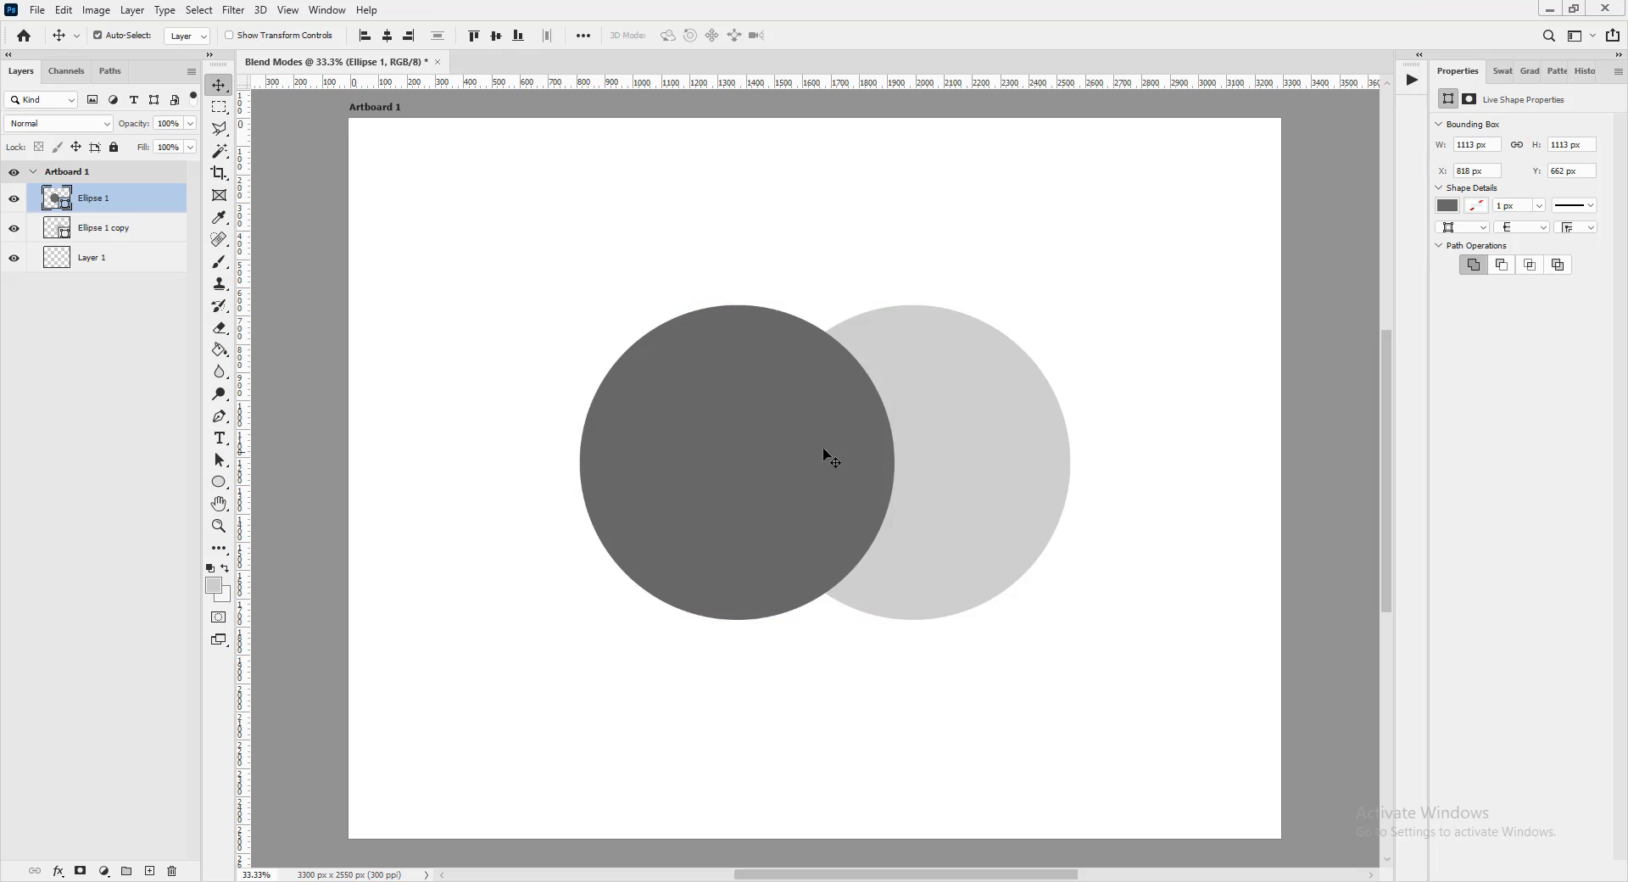
# - Move the light gray circle's layer back above the dark one and set its blend mode to Multiply
pyautogui.click(956, 451)
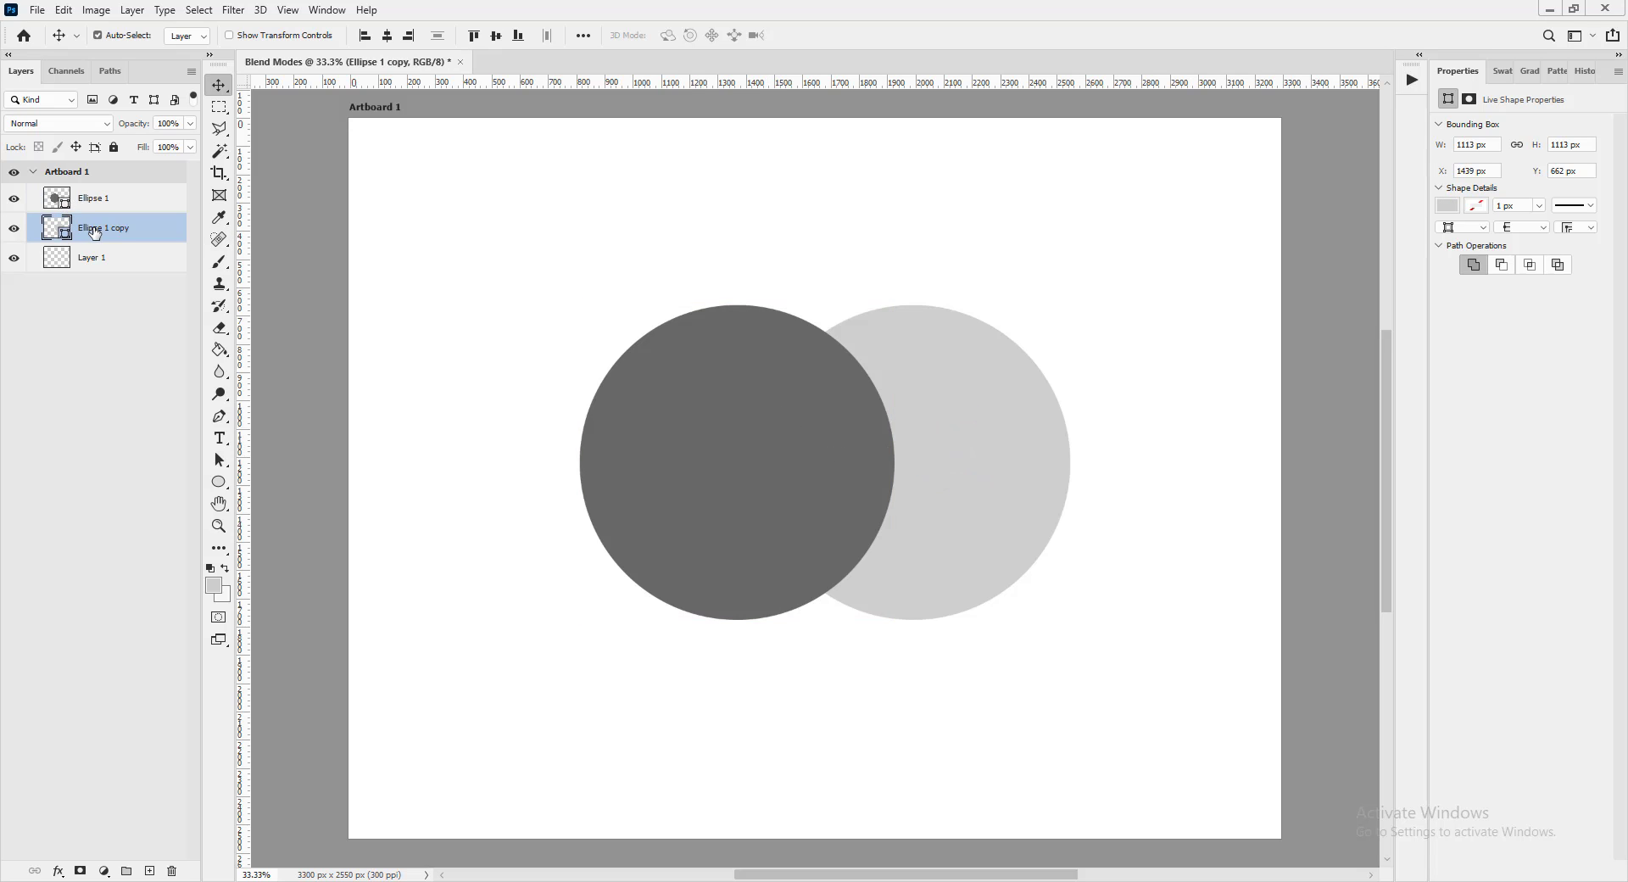
pyautogui.moveTo(95, 227); pyautogui.dragTo(89, 193)
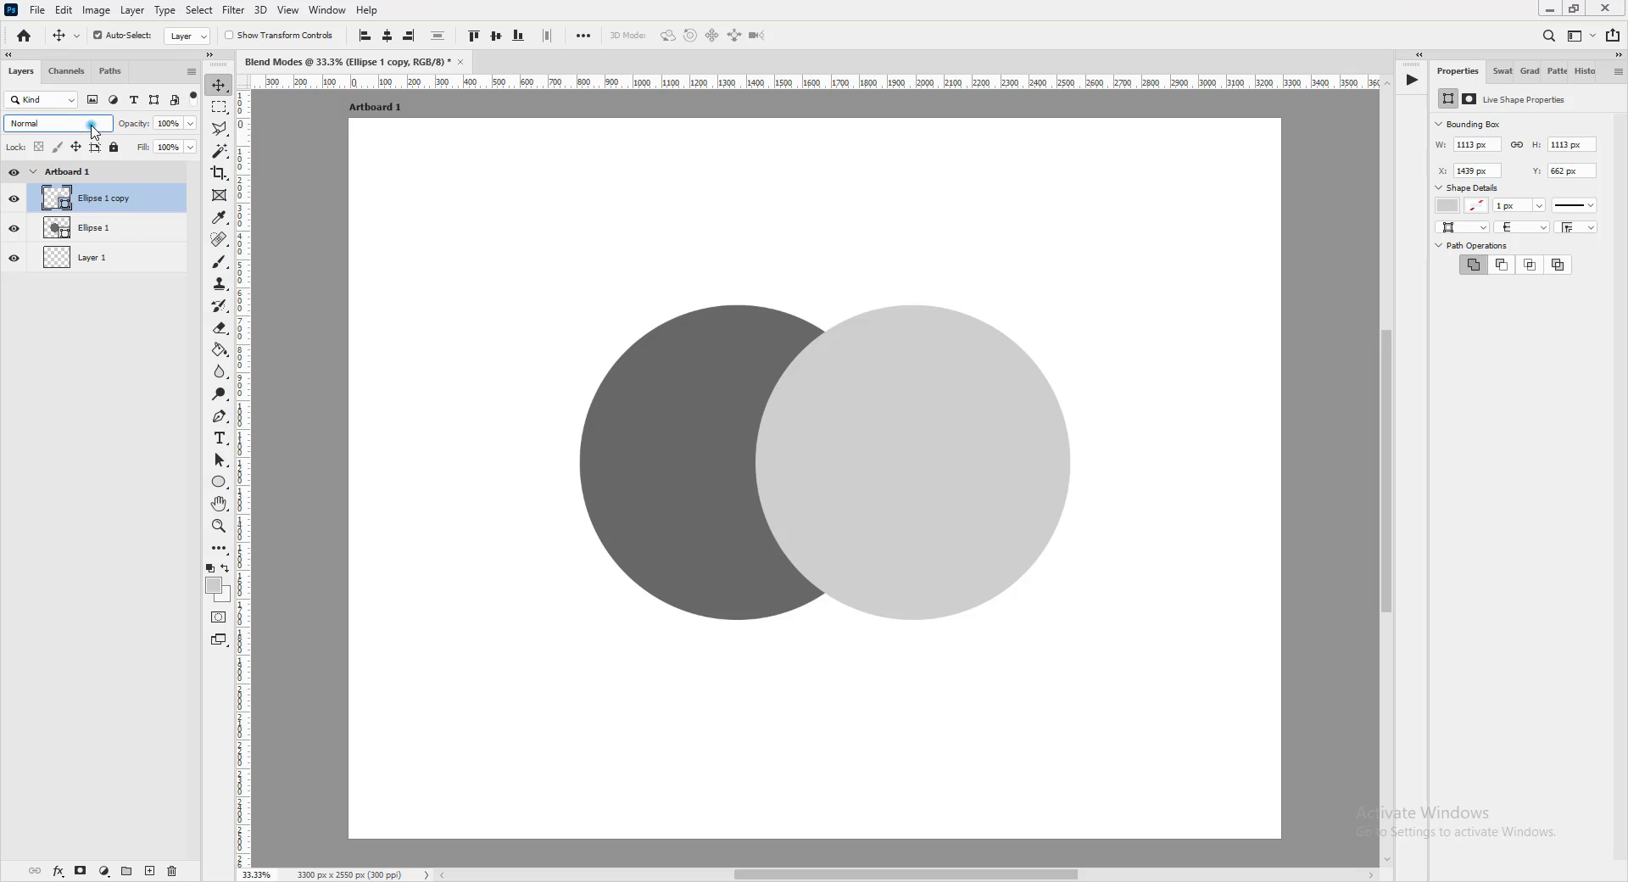
pyautogui.click(89, 124)
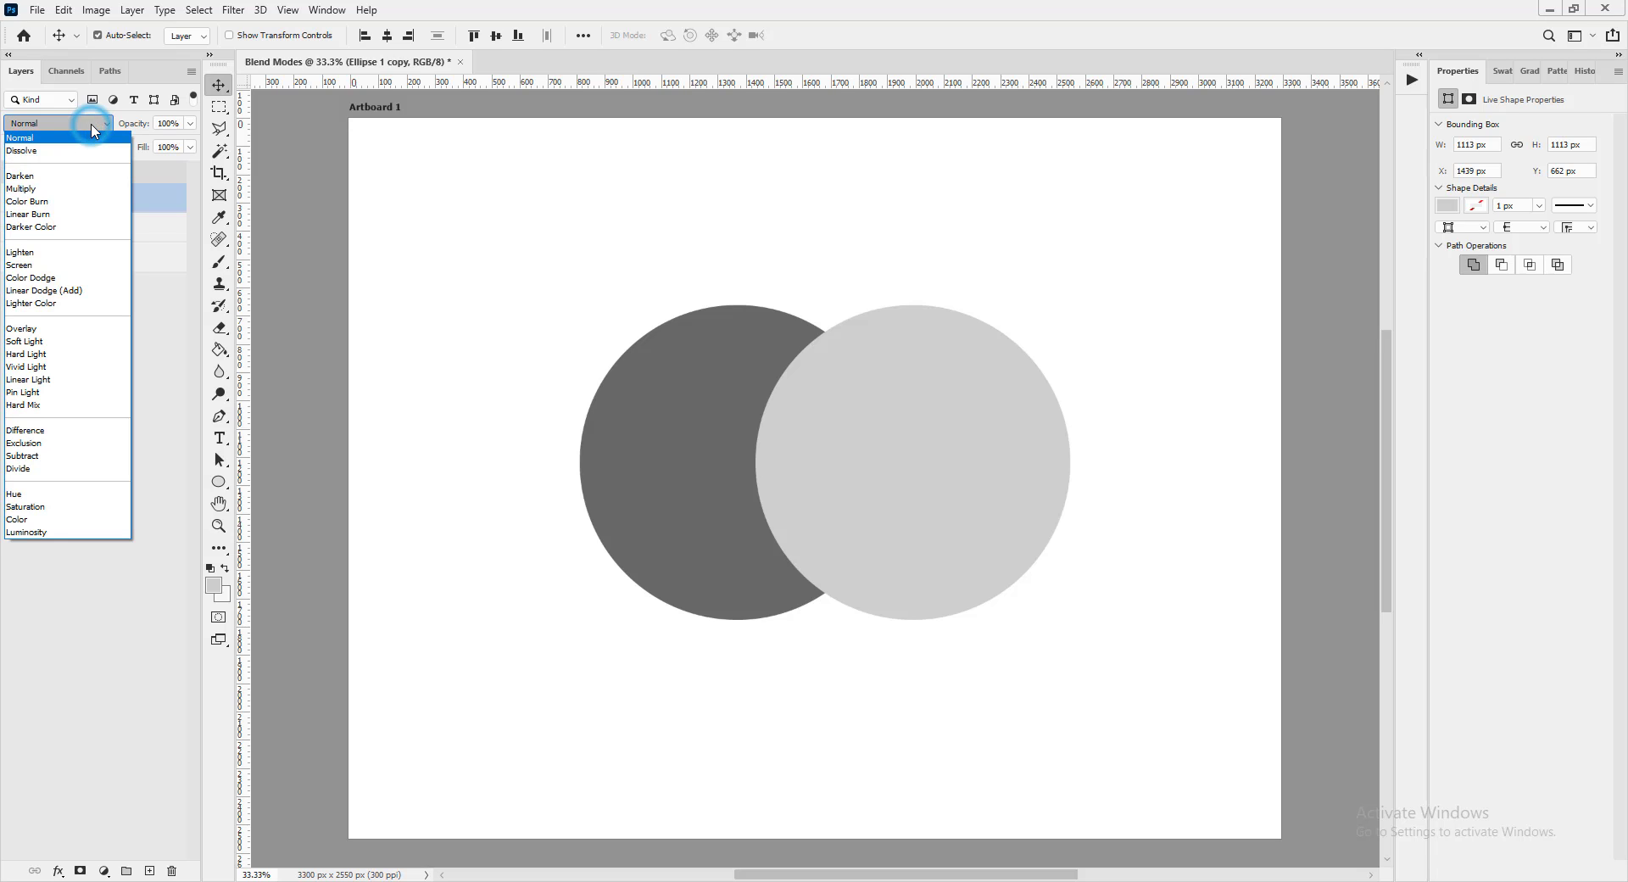
pyautogui.click(56, 188)
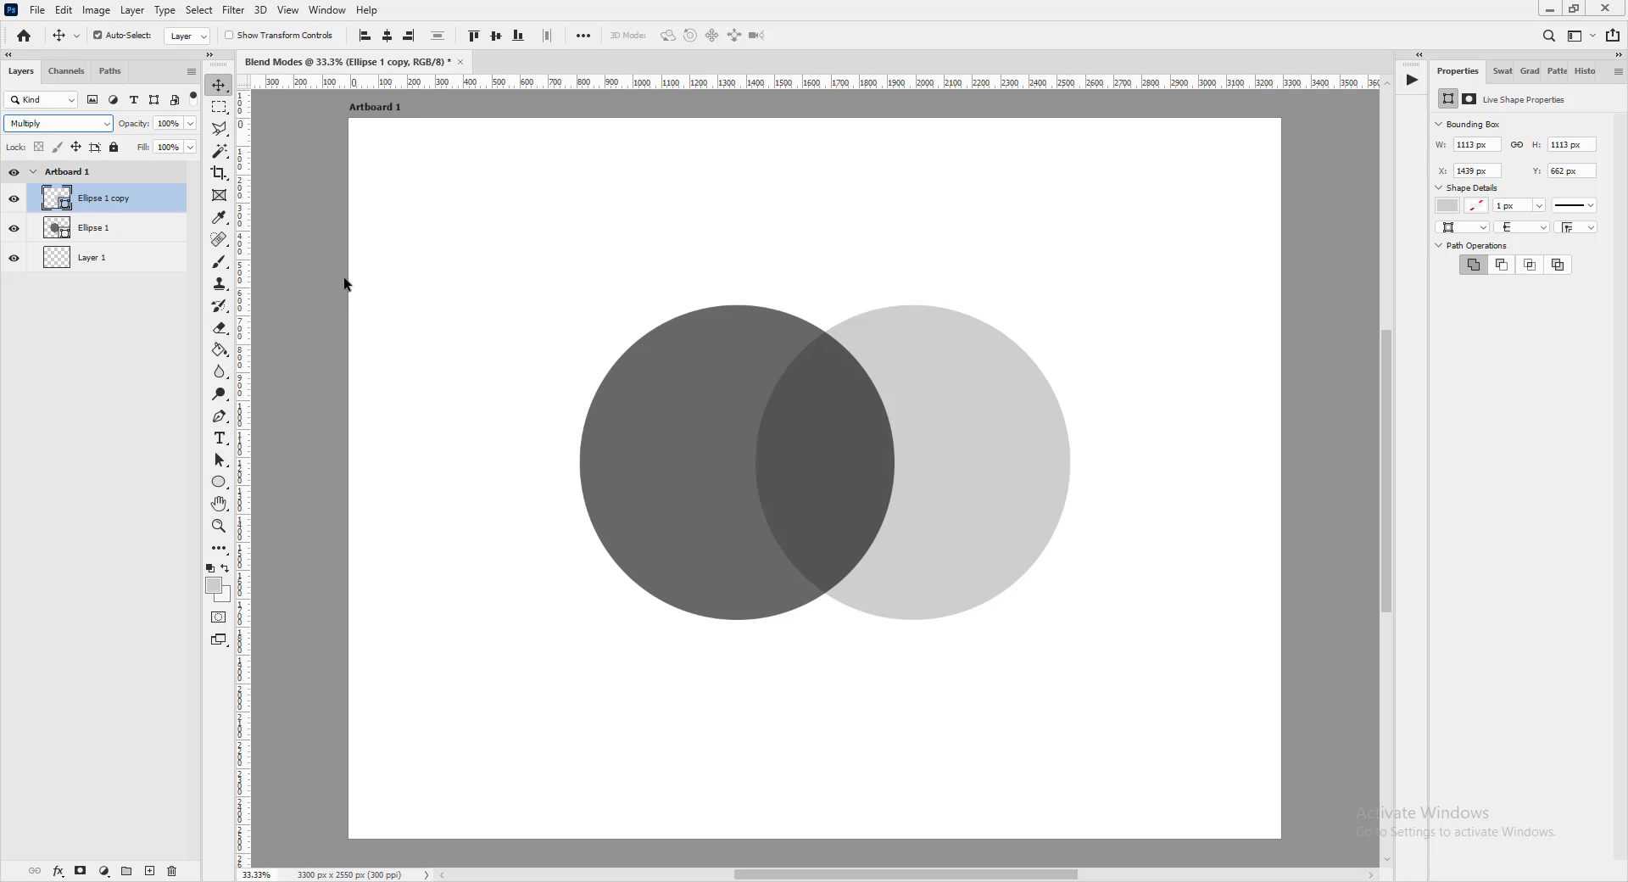
# - Try the Color Burn blend mode on the light gray circle, followed by Linear Burn
pyautogui.click(105, 123)
pyautogui.click(34, 201)
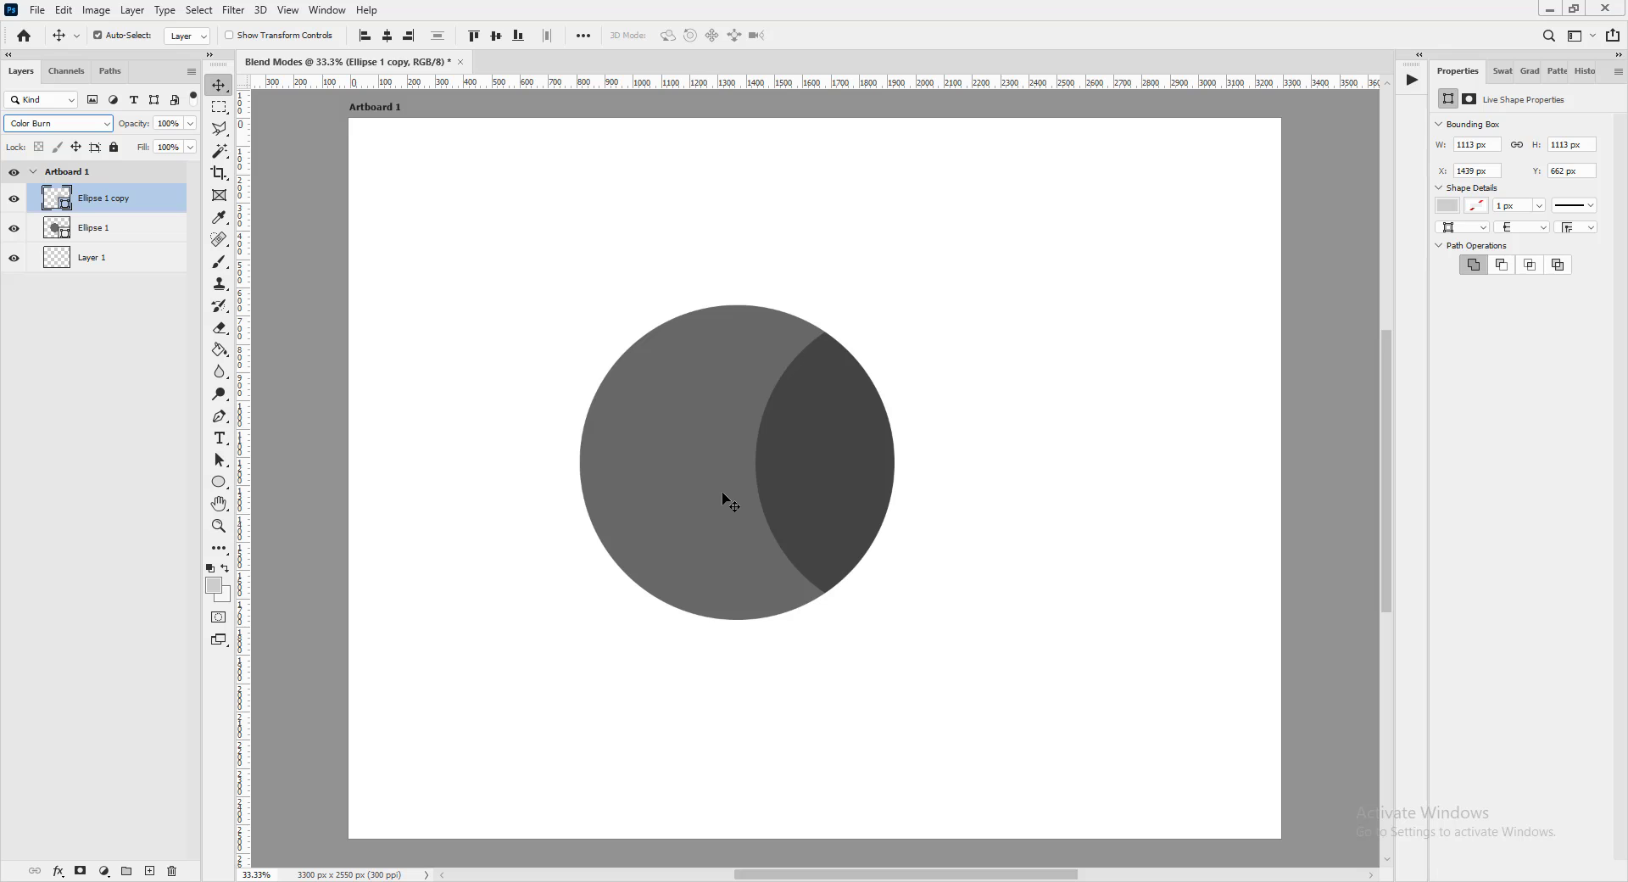
pyautogui.click(86, 124)
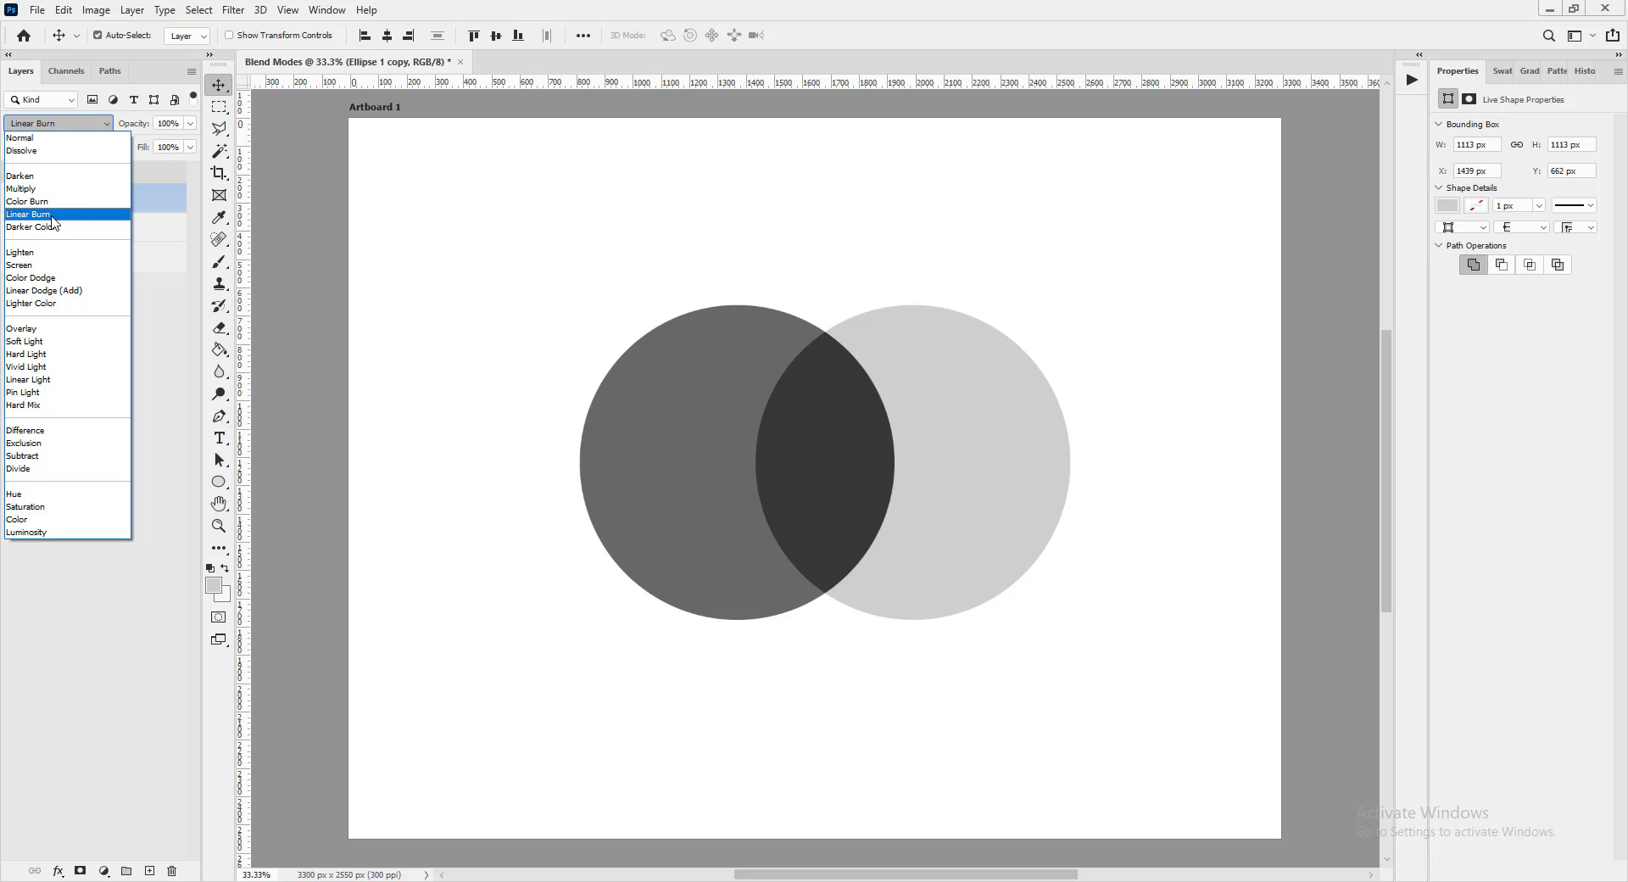
pyautogui.click(53, 216)
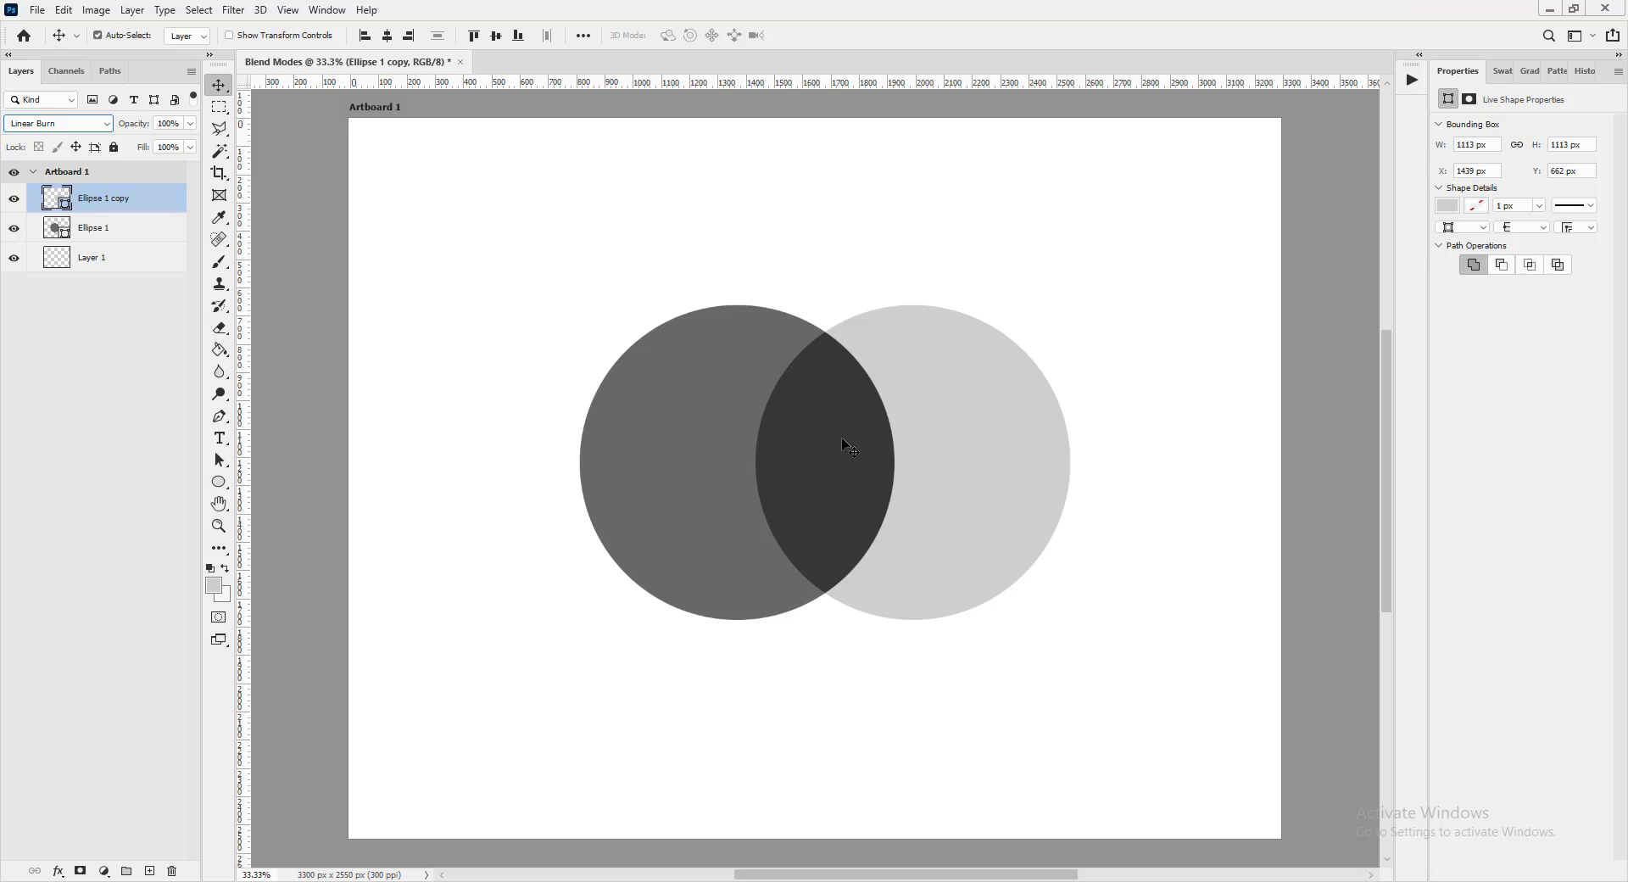
# - Slide the light gray circle over most of the dark gray circle, and undo the move
pyautogui.click(98, 128)
pyautogui.click(98, 127)
pyautogui.moveTo(950, 412); pyautogui.dragTo(801, 421)
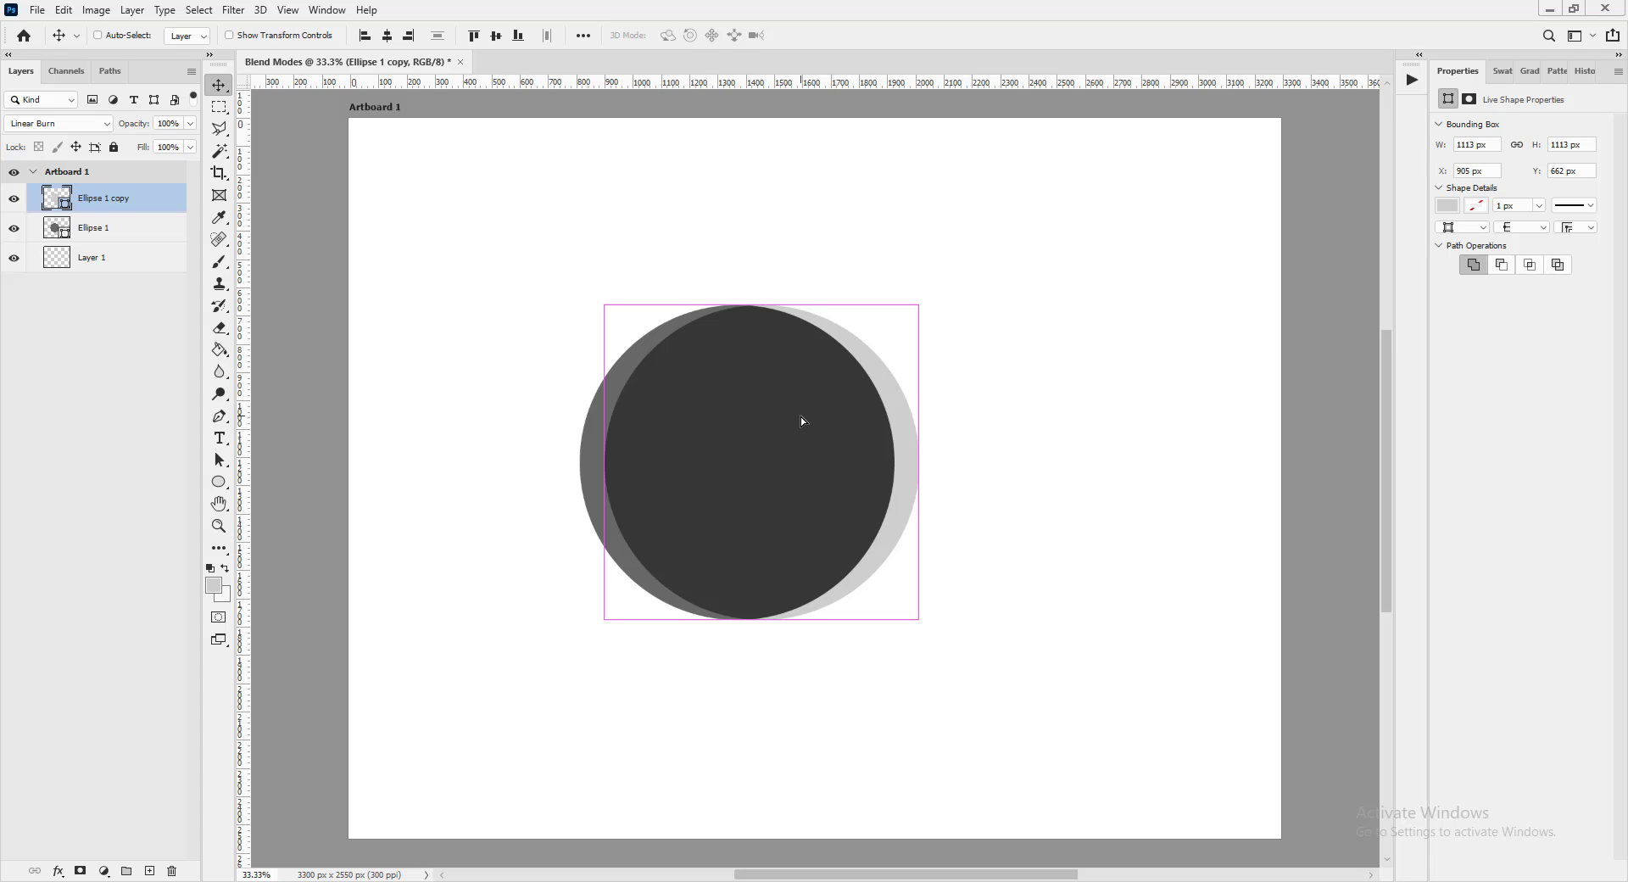
pyautogui.hotkey('ctrl', 'z')
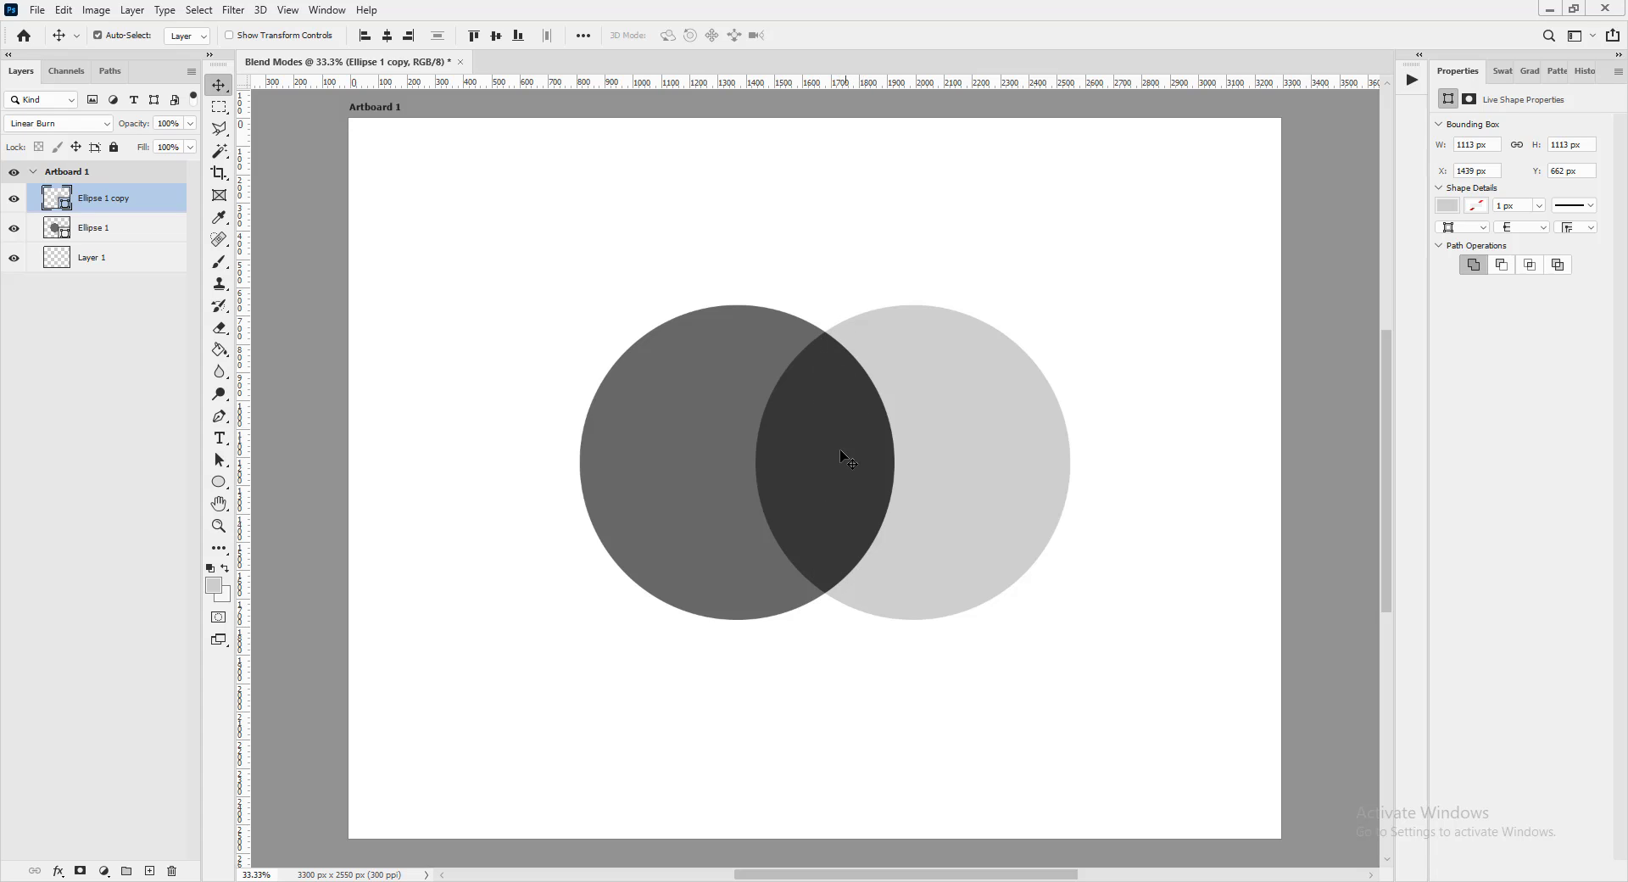
# - Set the blend mode of the light gray circle and of the dark gray circle to Darker Color
pyautogui.click(86, 127)
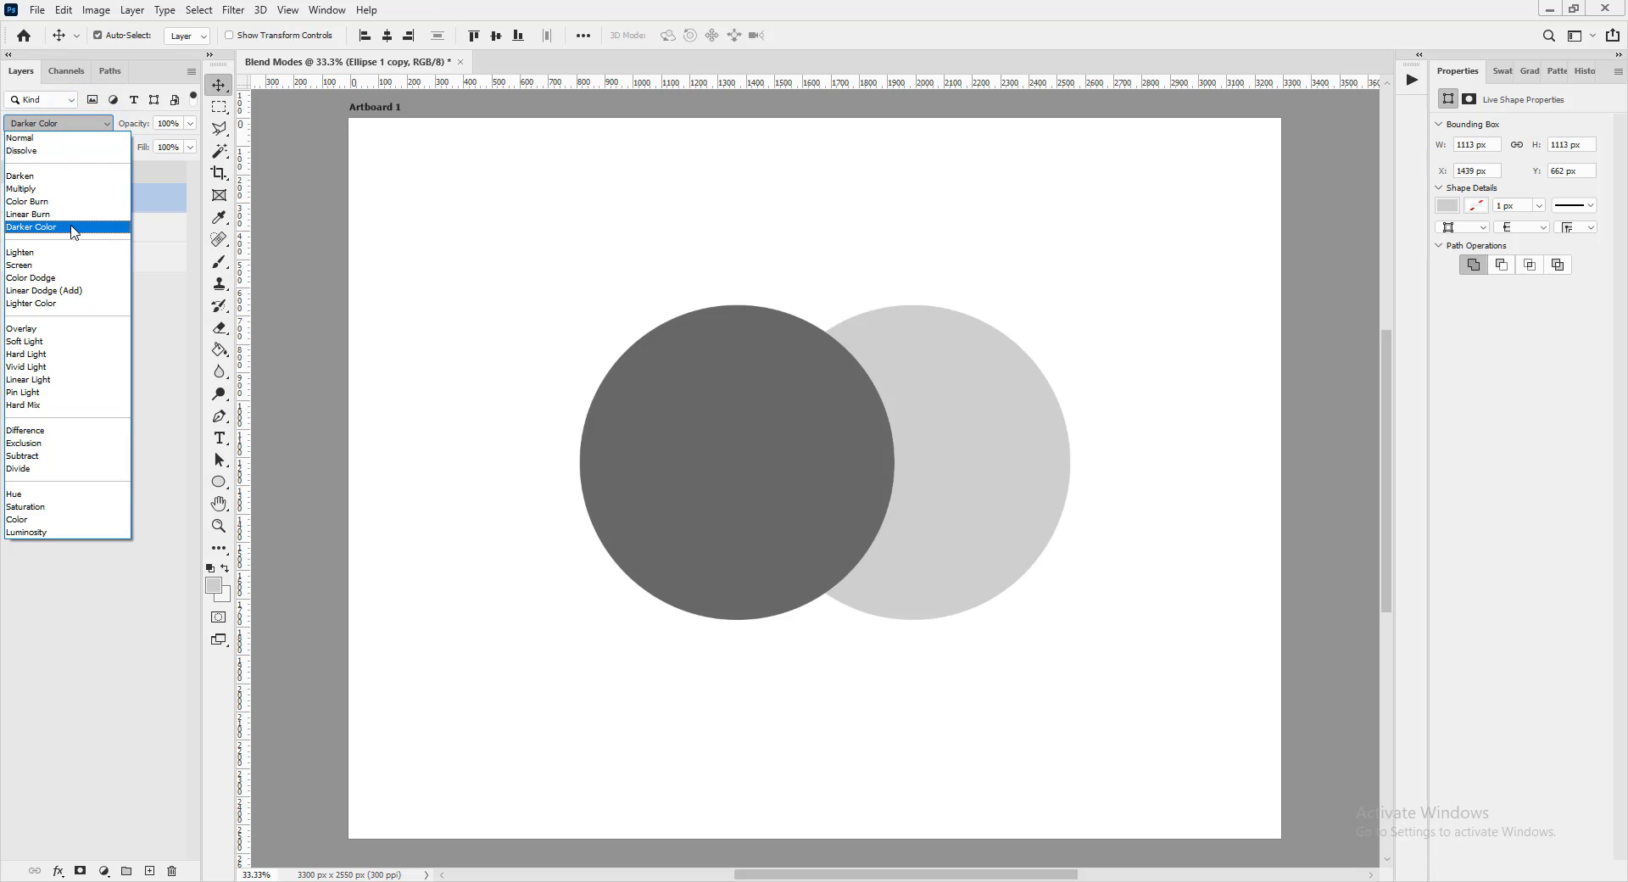
pyautogui.click(73, 229)
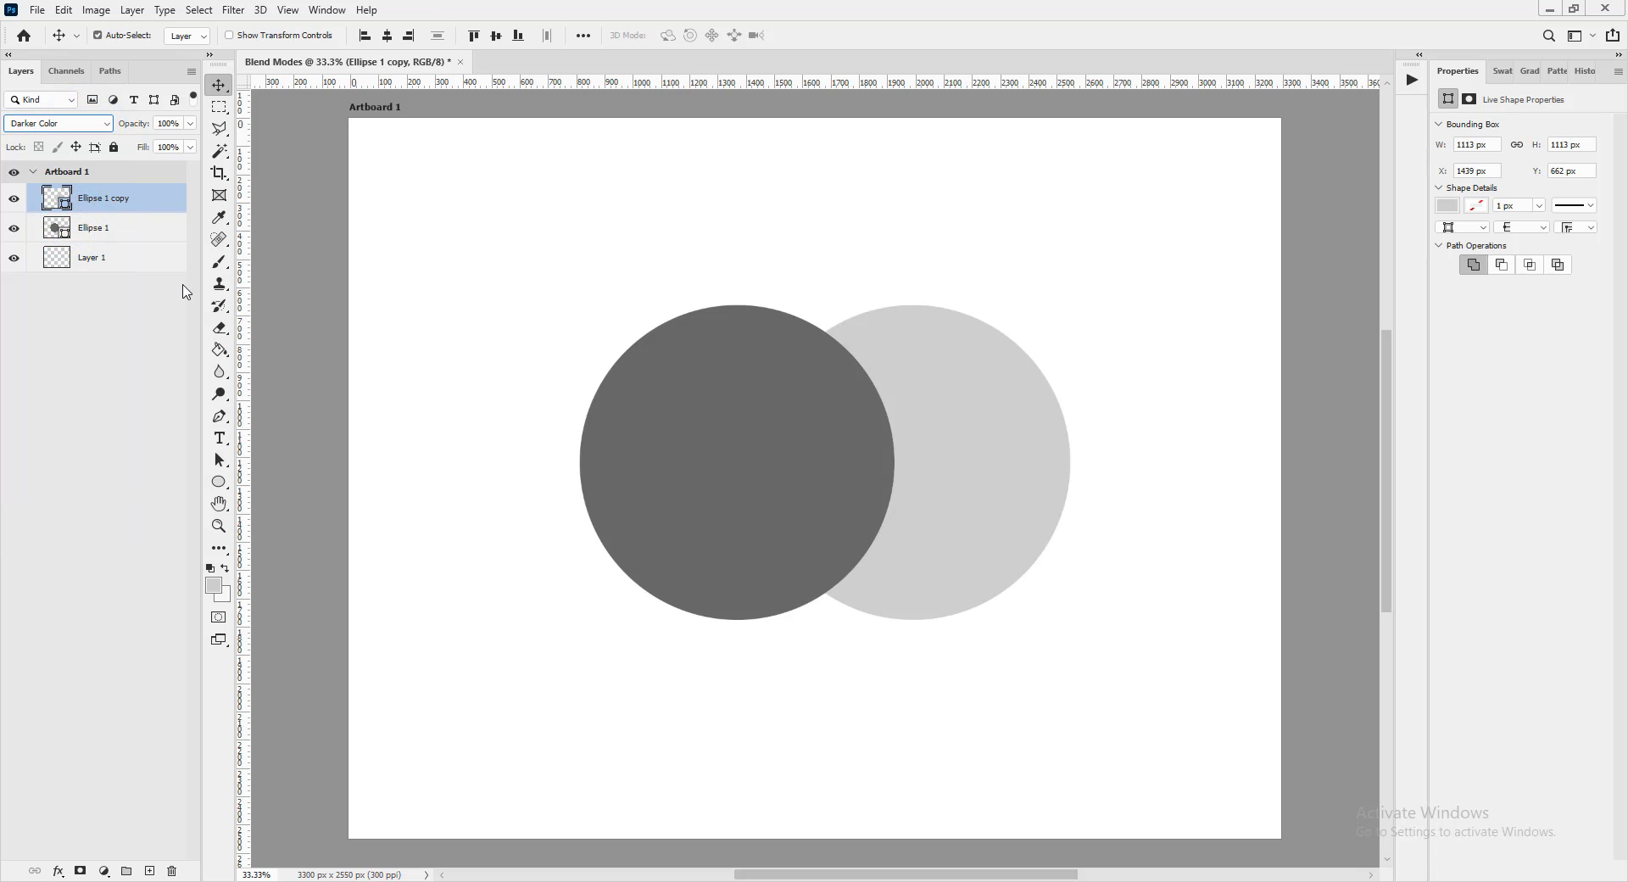
pyautogui.click(609, 436)
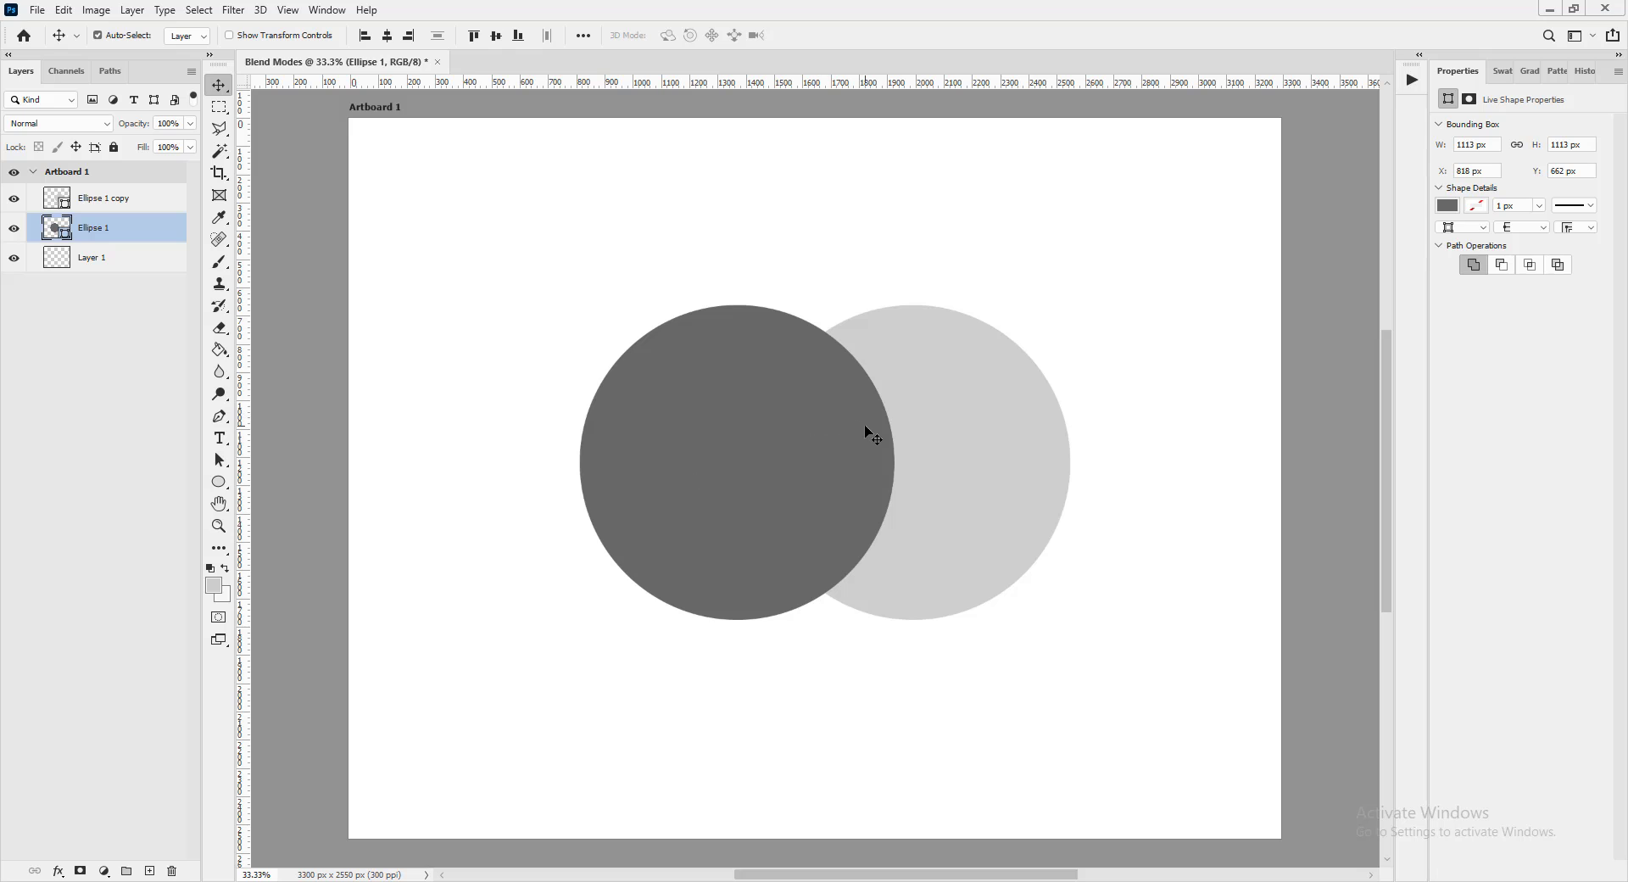
pyautogui.click(91, 126)
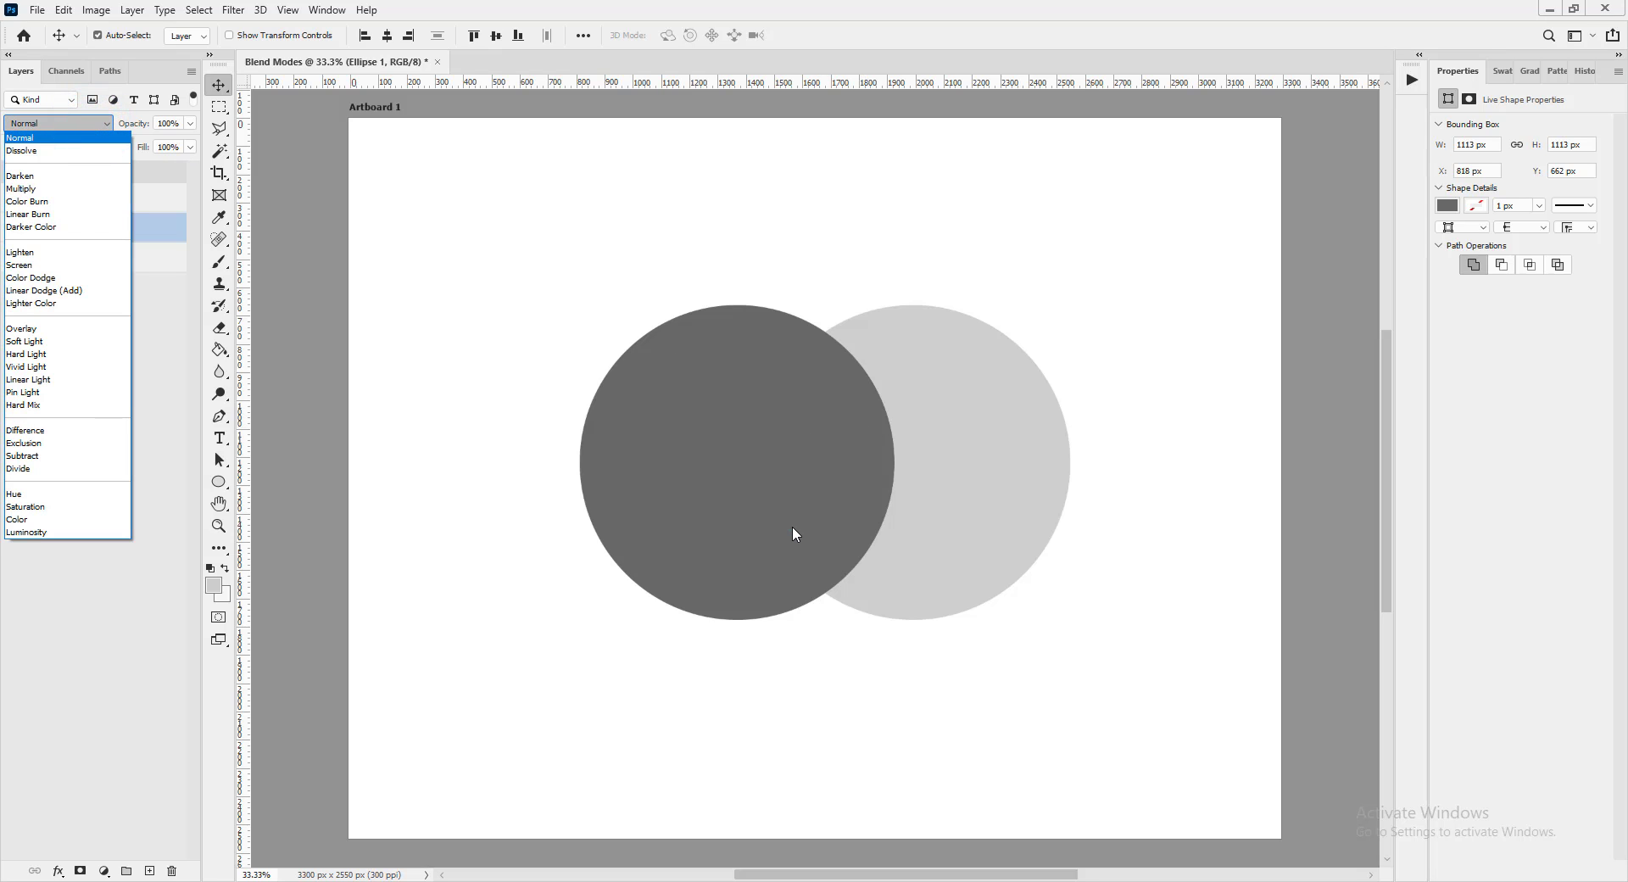
pyautogui.click(792, 525)
pyautogui.click(81, 124)
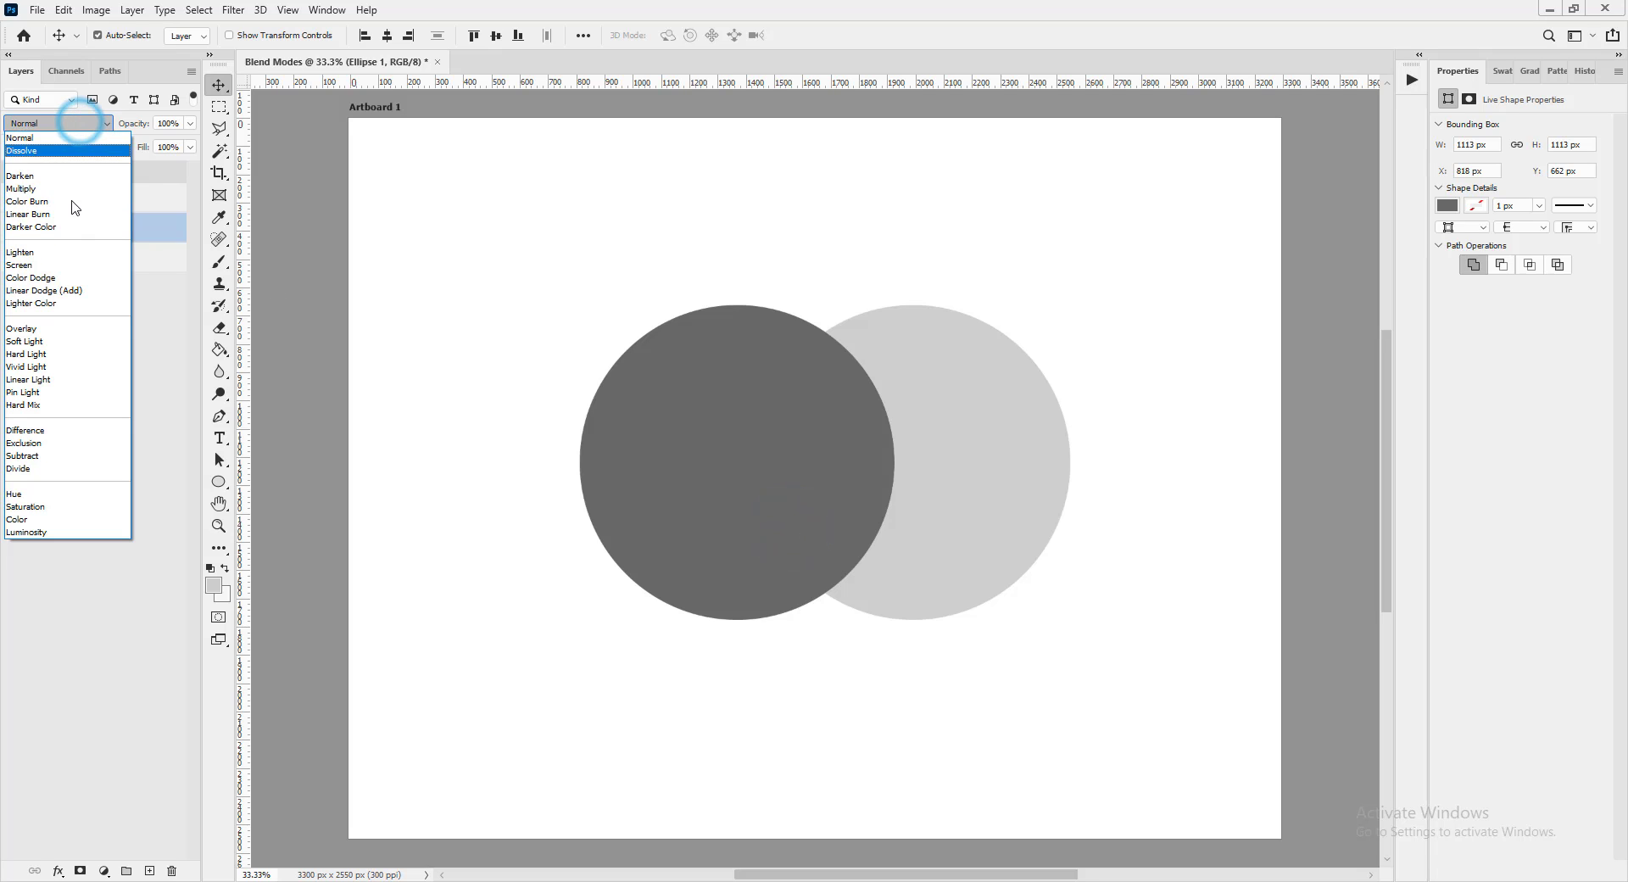
pyautogui.click(46, 229)
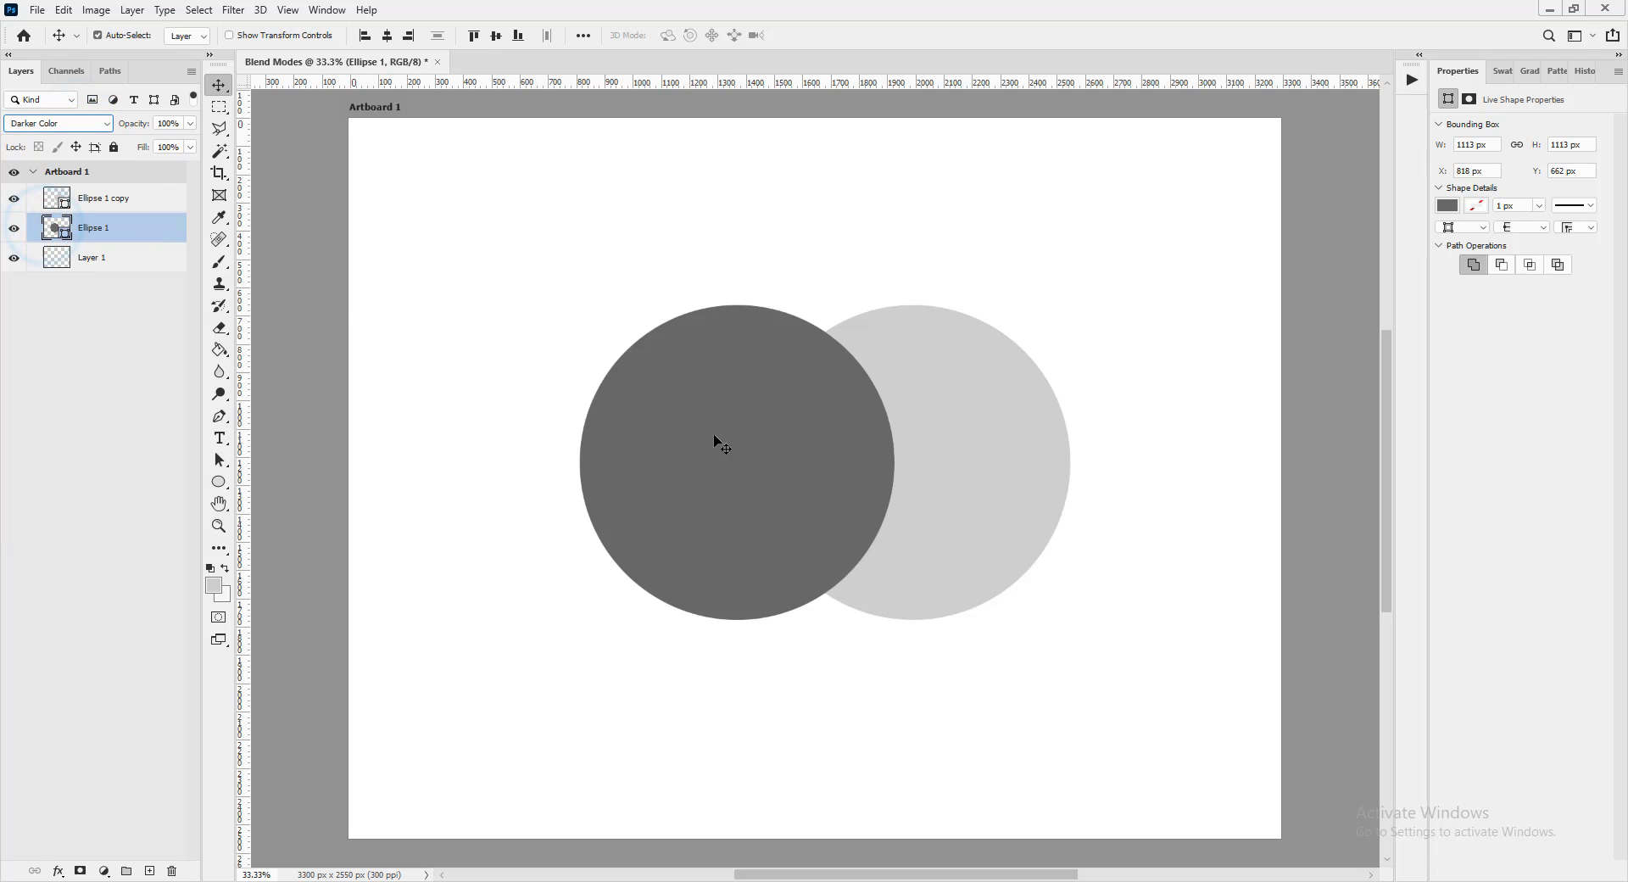
# - Try the Lighten blend mode on the dark gray circle, and return it to Darker Color
pyautogui.click(77, 127)
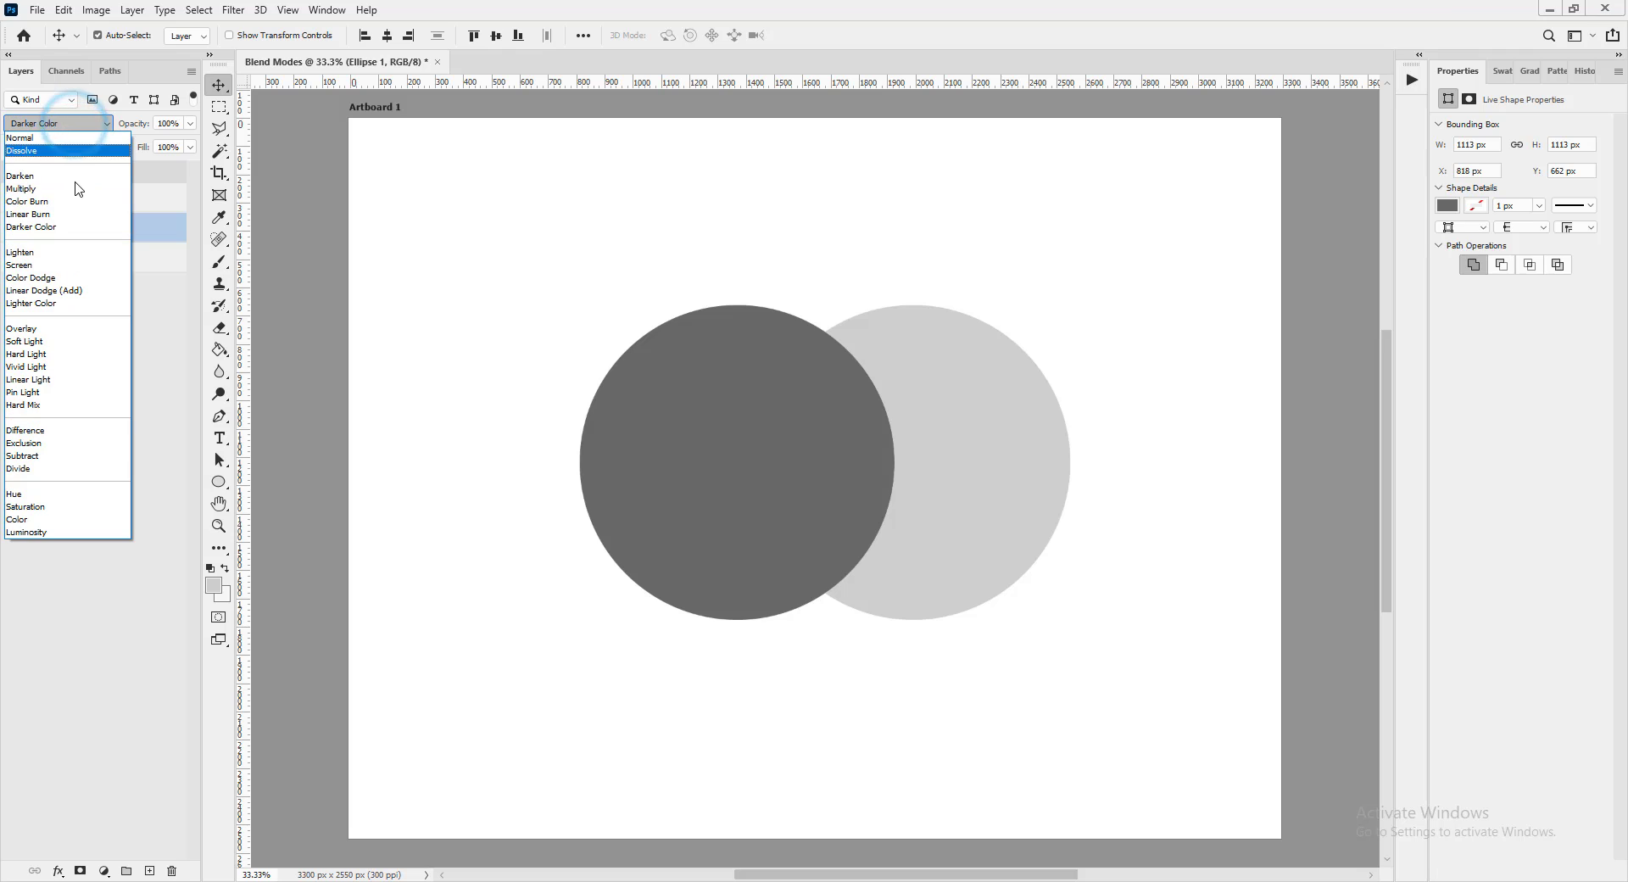
pyautogui.click(66, 253)
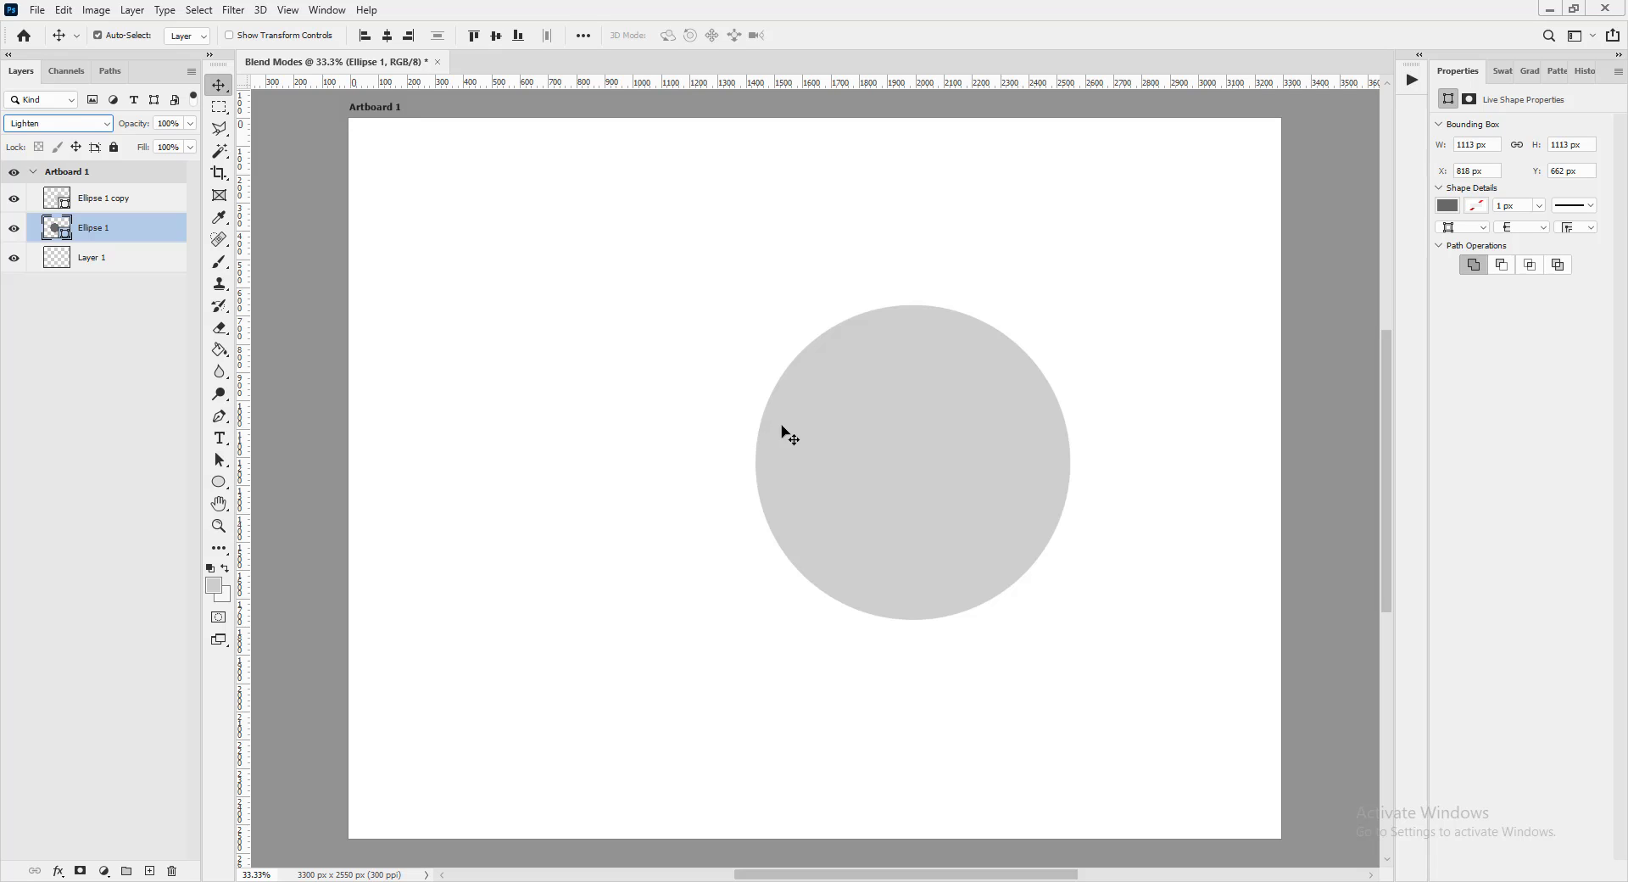
pyautogui.hotkey('shift', '-')
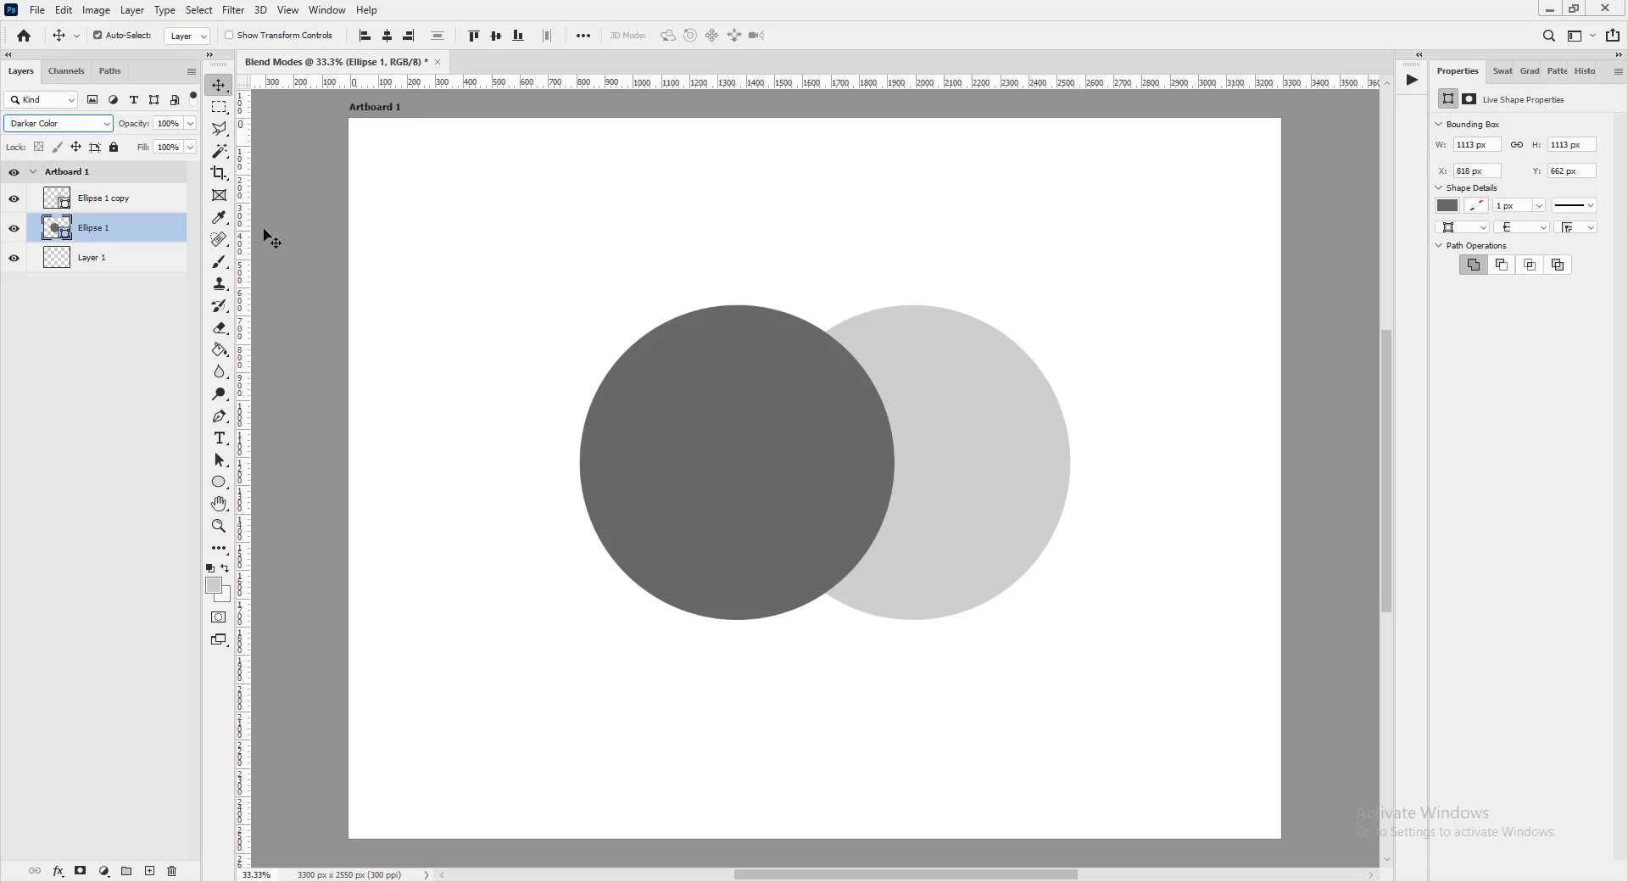
# - Select the light gray circle and set its blend mode to Lighten, comparing it with Darken
pyautogui.click(954, 427)
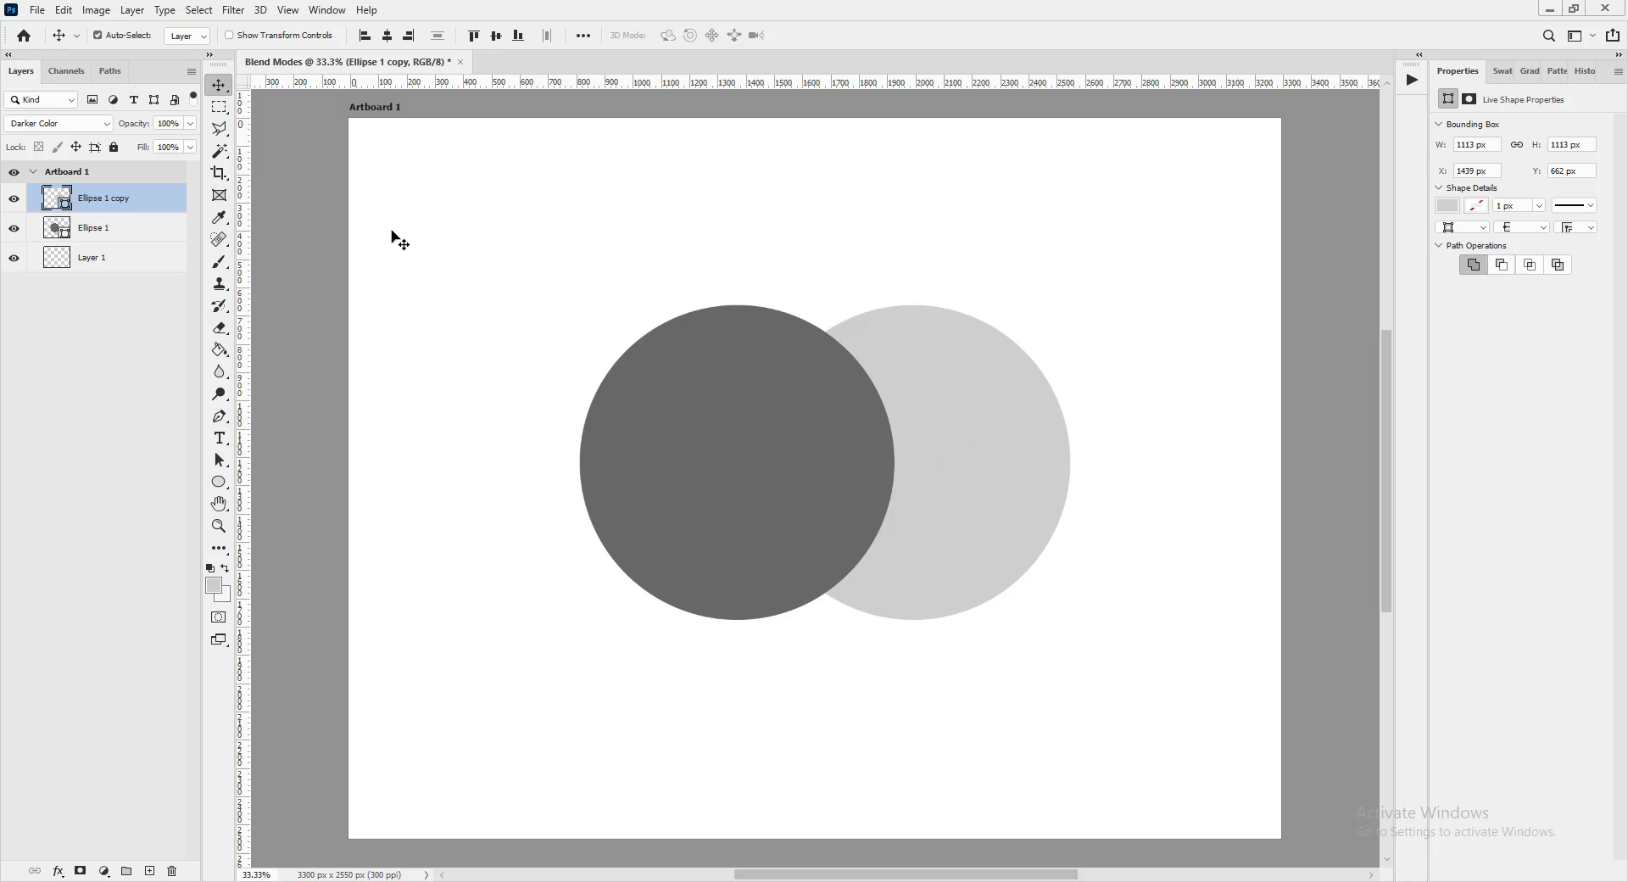
pyautogui.click(1002, 435)
pyautogui.click(105, 124)
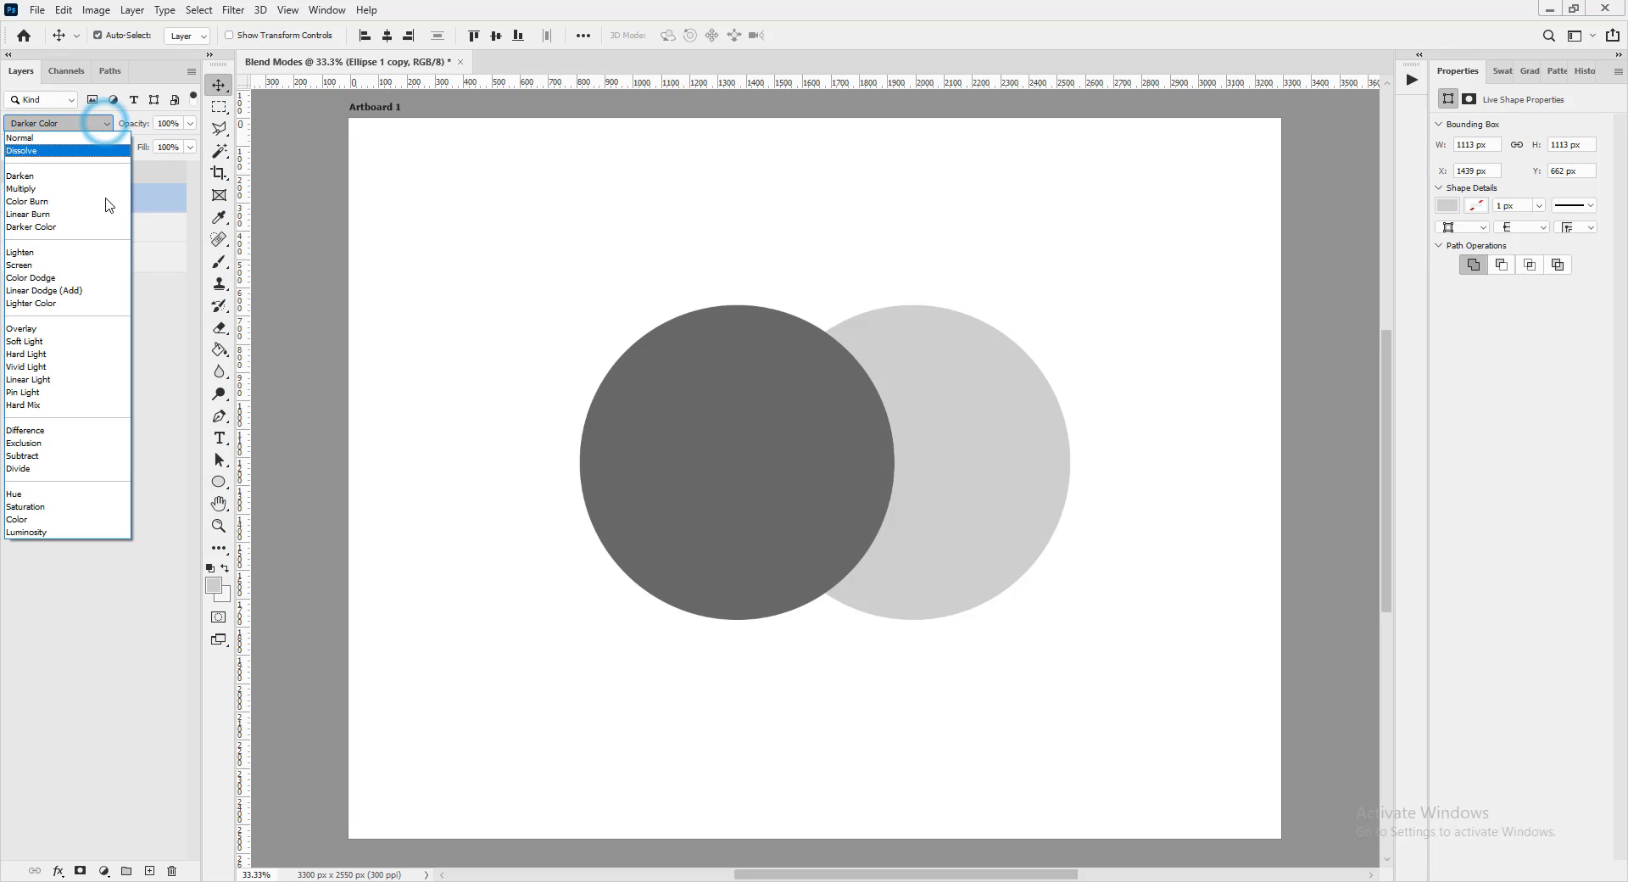
pyautogui.click(75, 252)
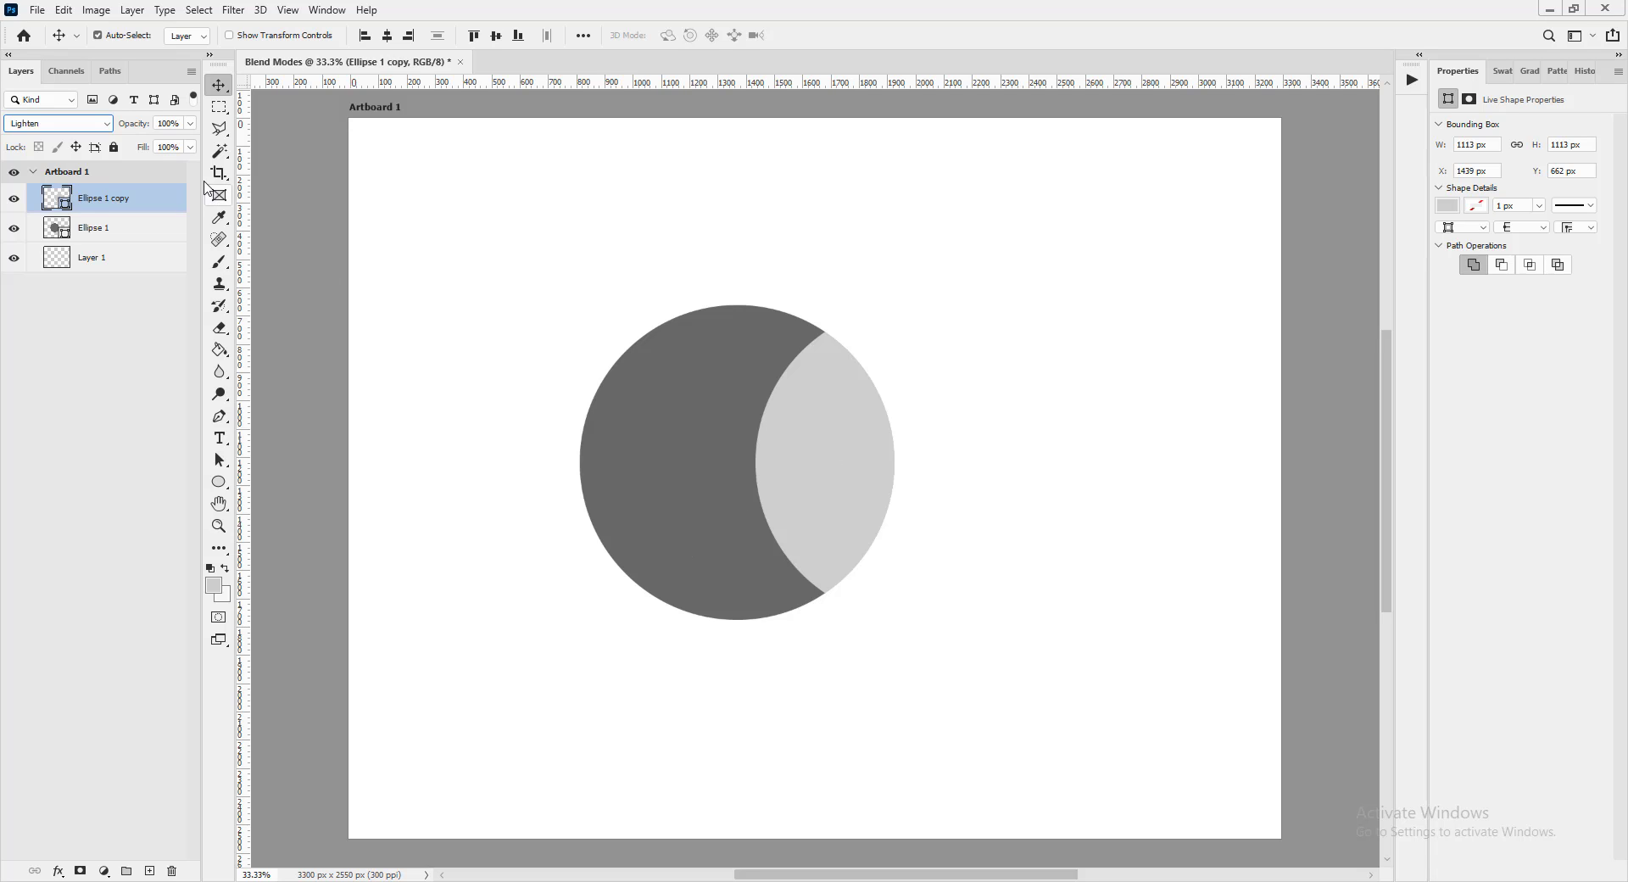
pyautogui.click(108, 125)
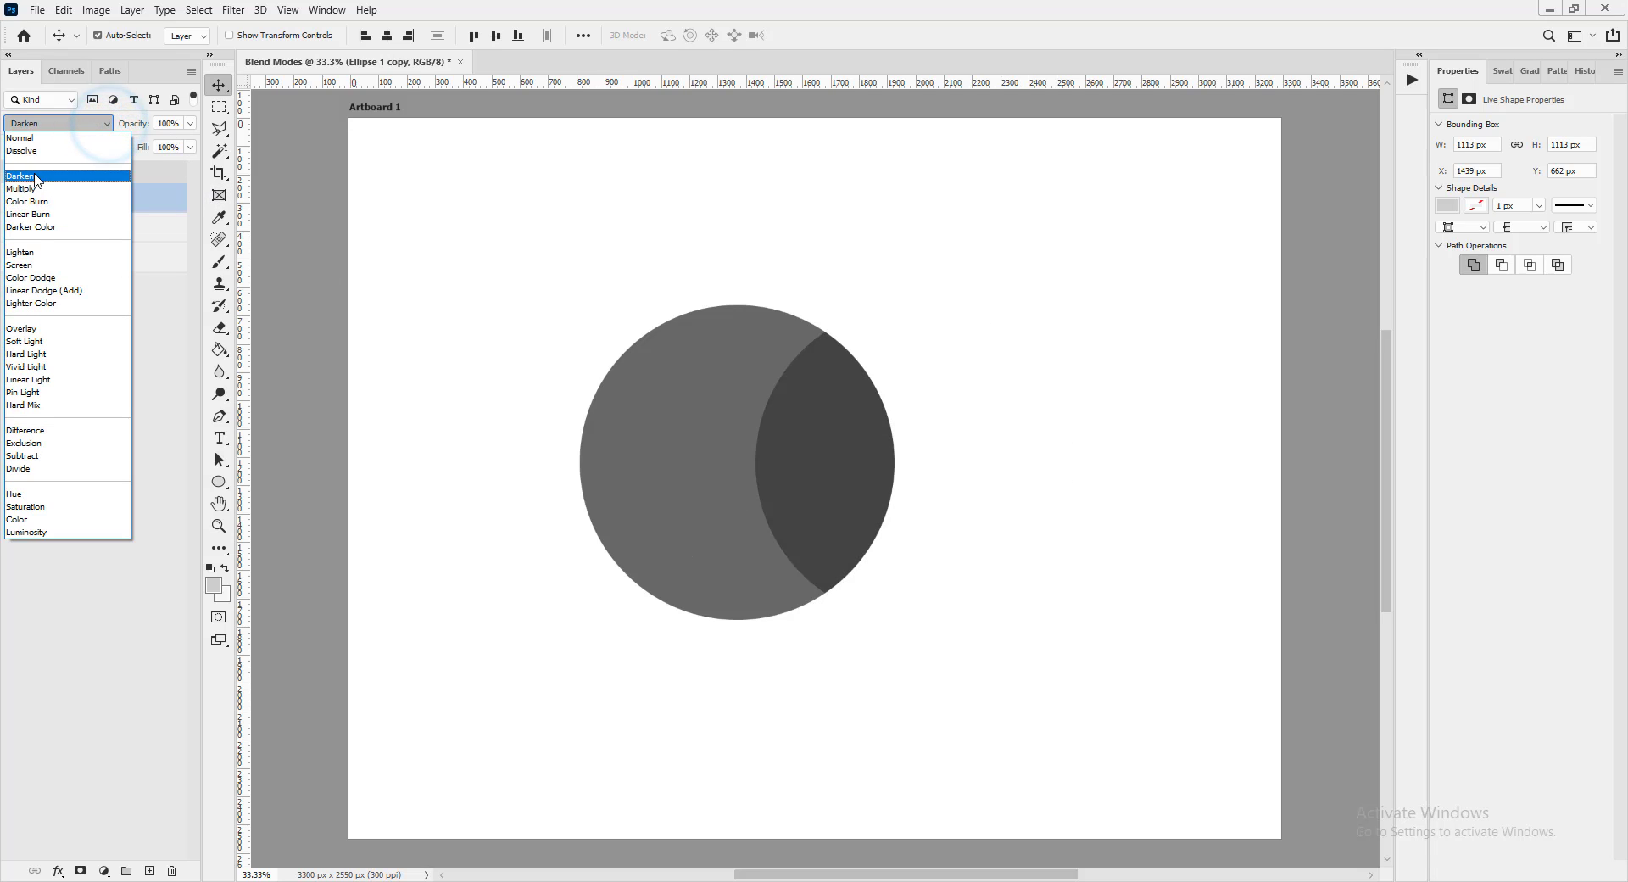
pyautogui.click(68, 252)
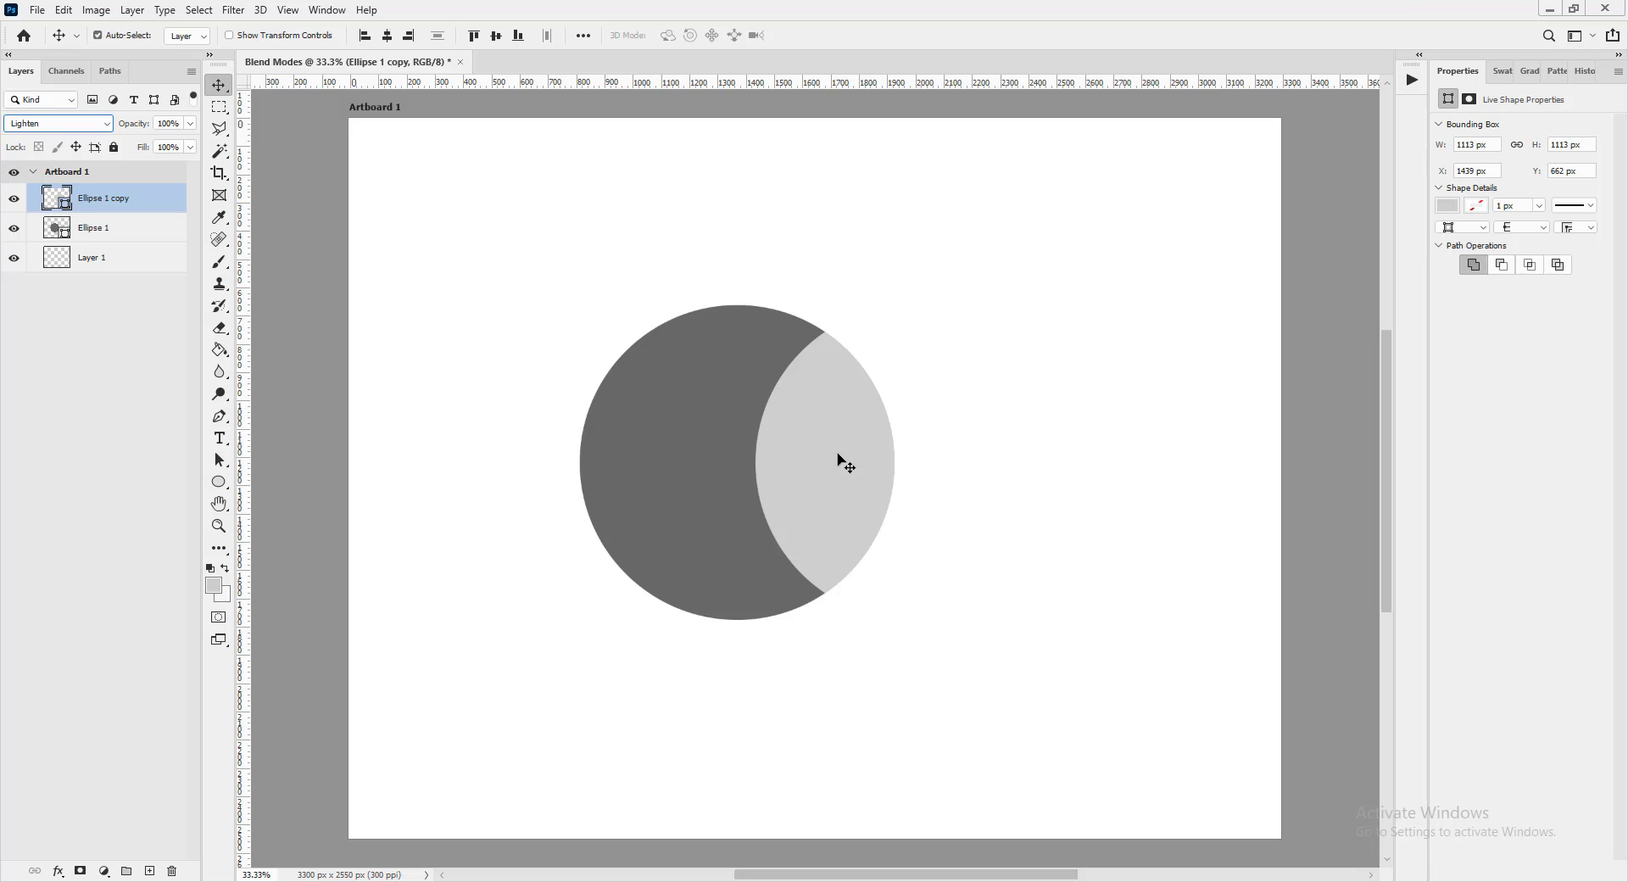
# - Set the light gray circle's blend mode to Screen and clear the layer selection
pyautogui.click(100, 127)
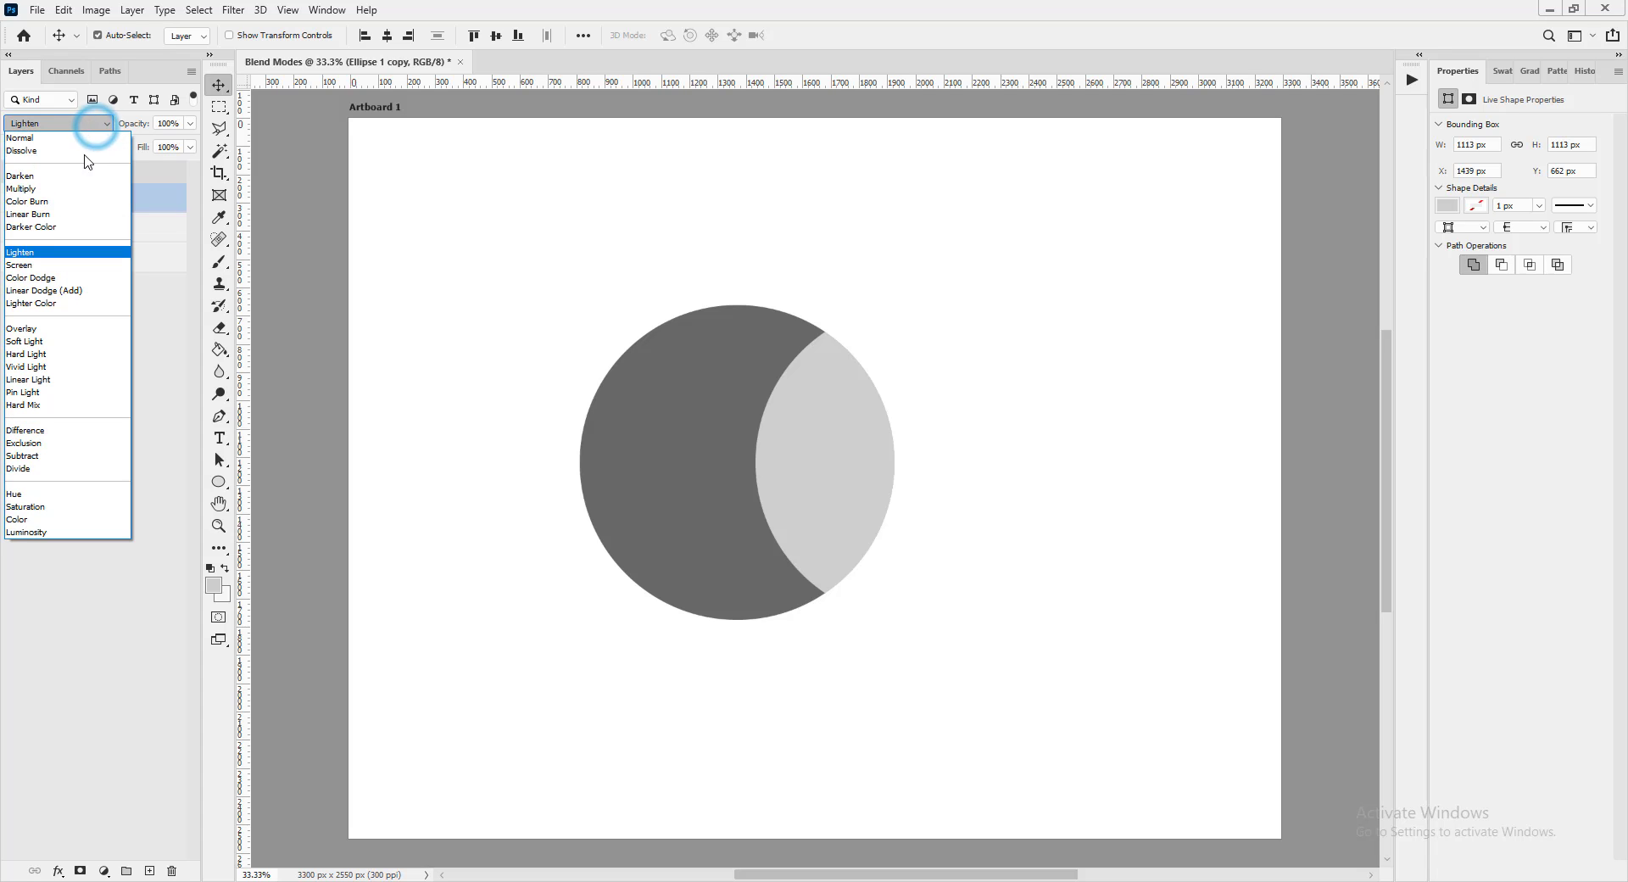
pyautogui.click(44, 266)
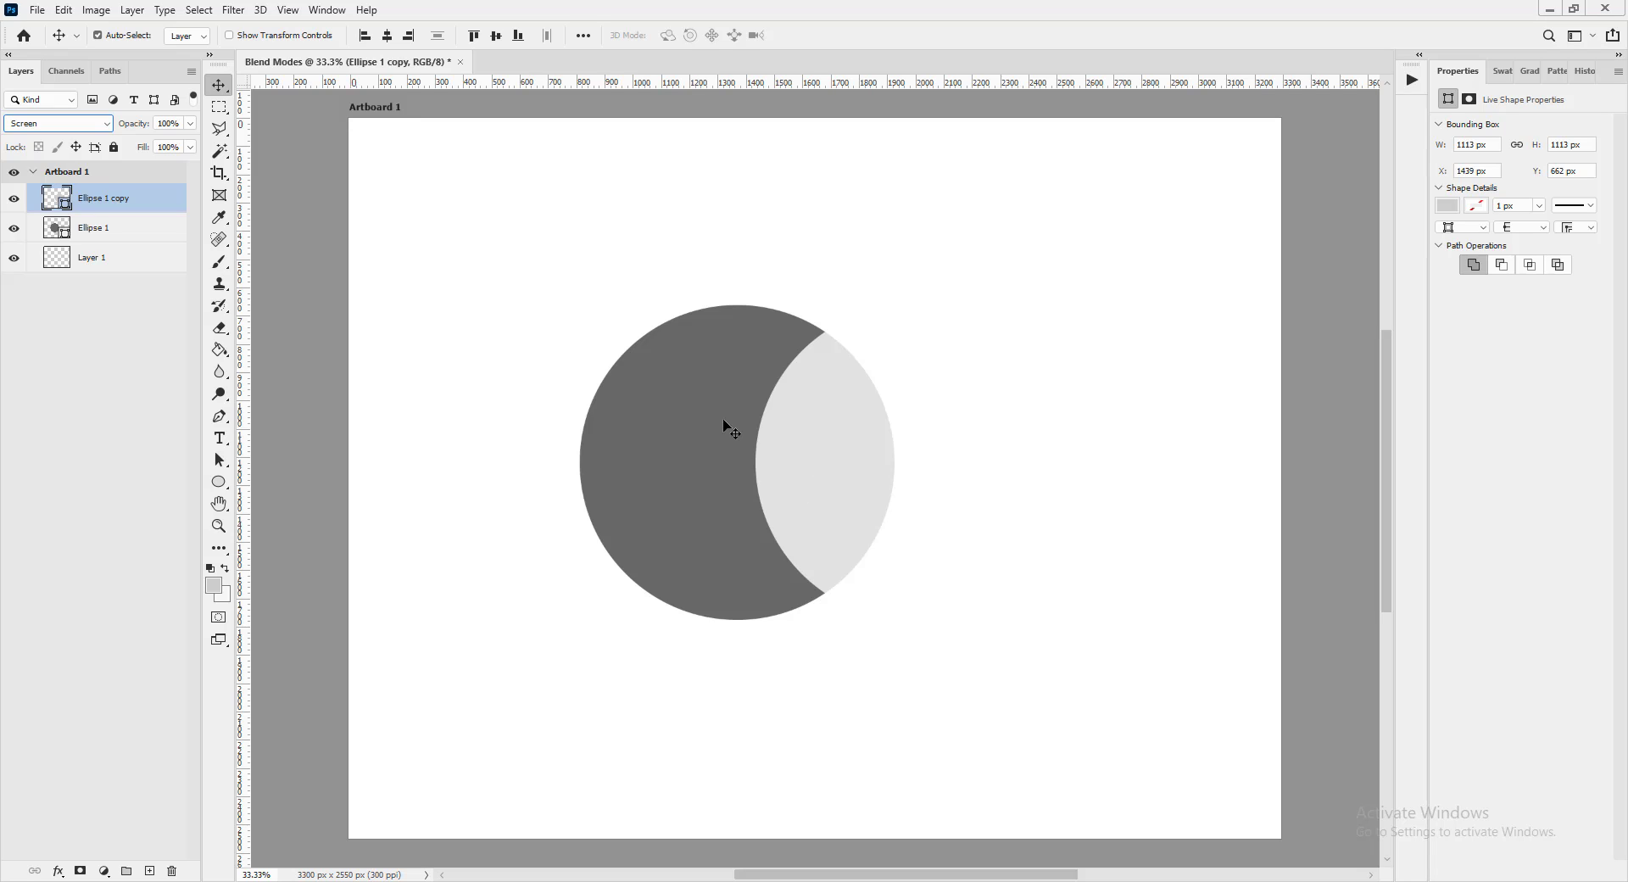
pyautogui.click(402, 209)
pyautogui.click(403, 207)
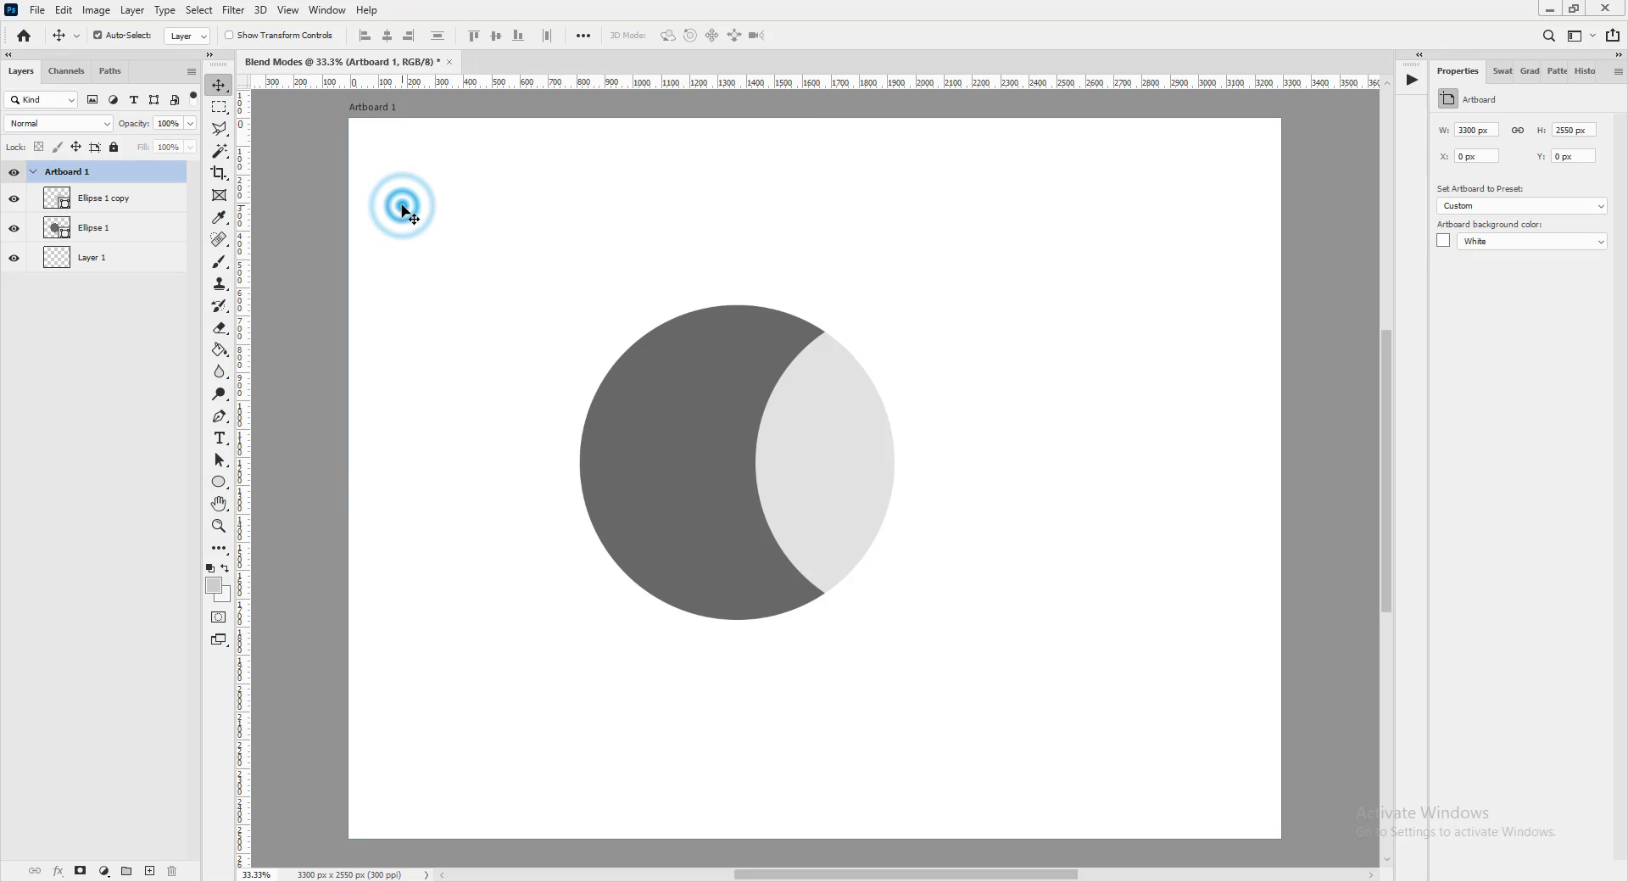
pyautogui.click(297, 204)
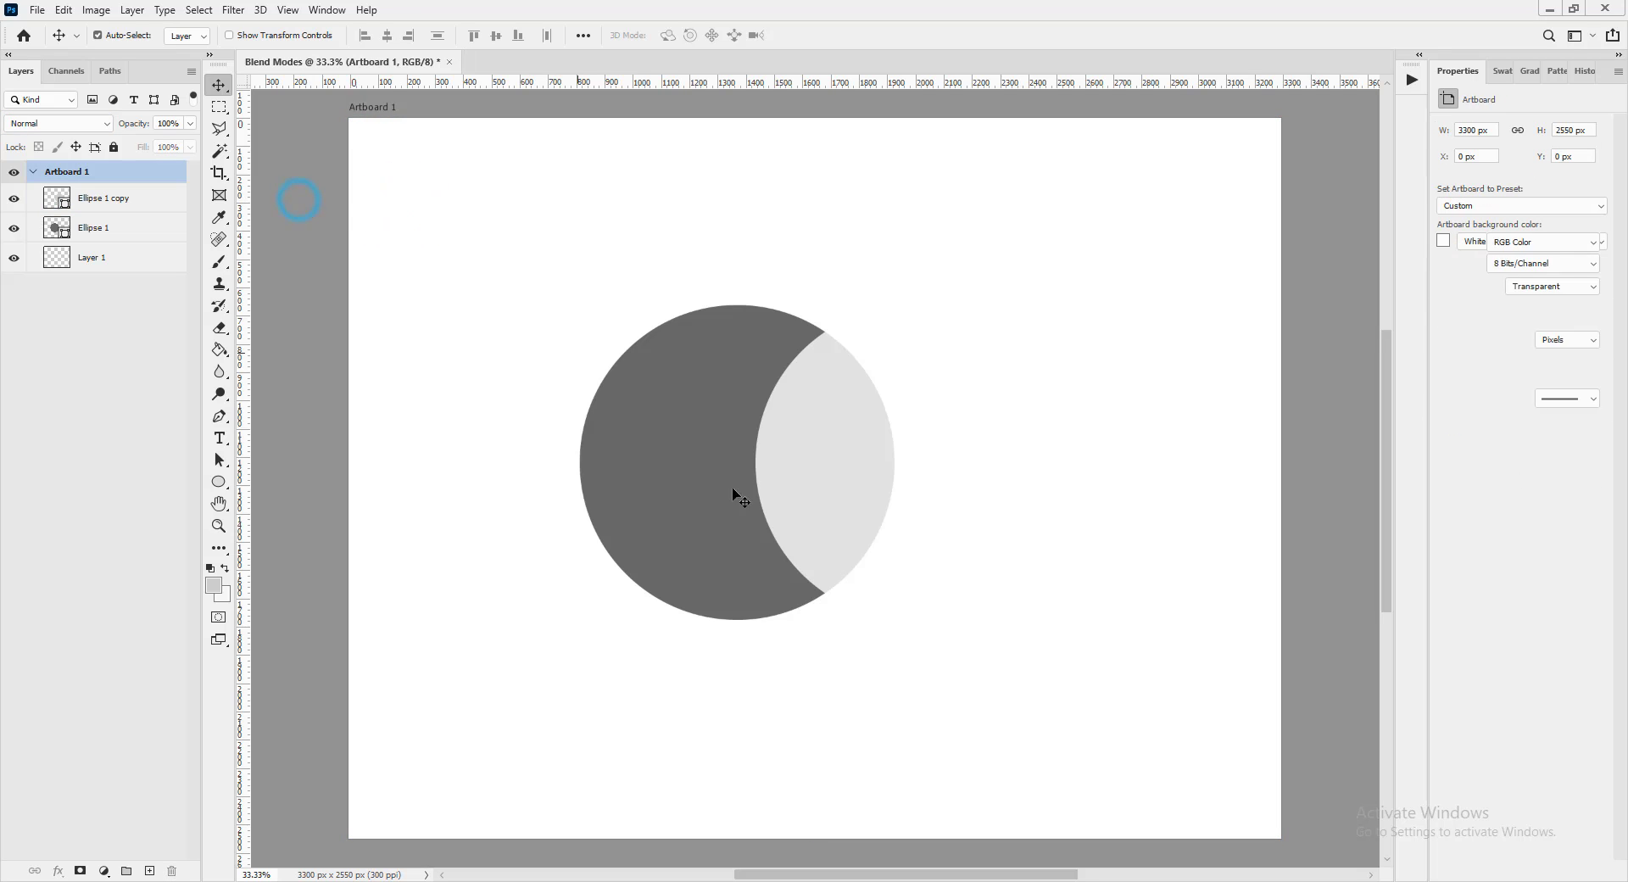
# - Reselect the light gray circle's layer and set its blend mode to Color Dodge
pyautogui.click(826, 506)
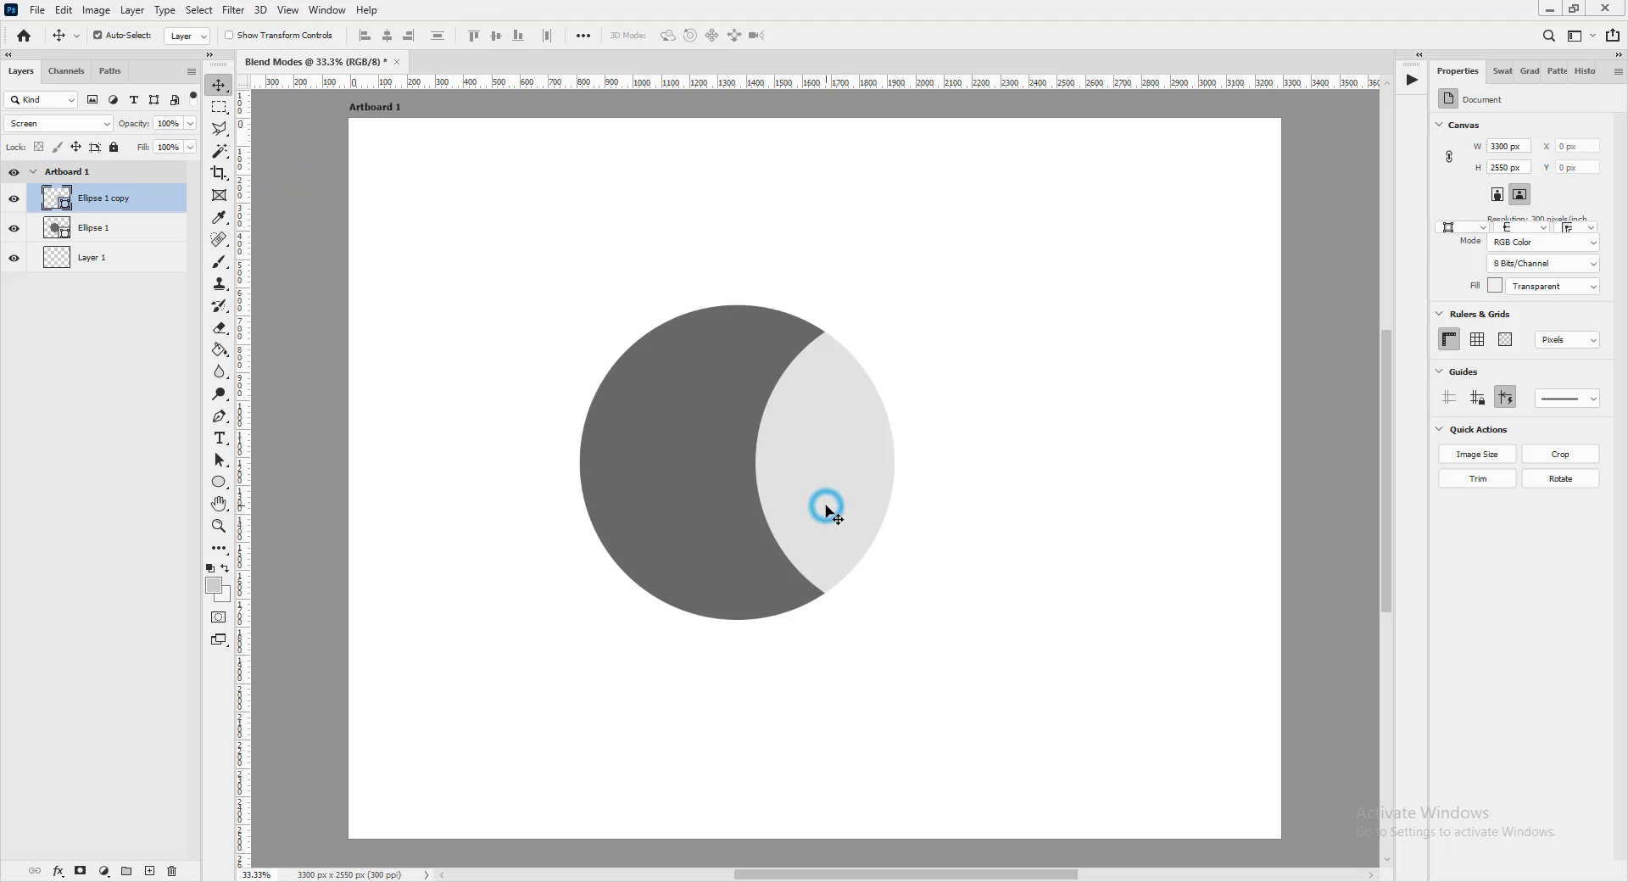
pyautogui.click(66, 124)
pyautogui.click(68, 276)
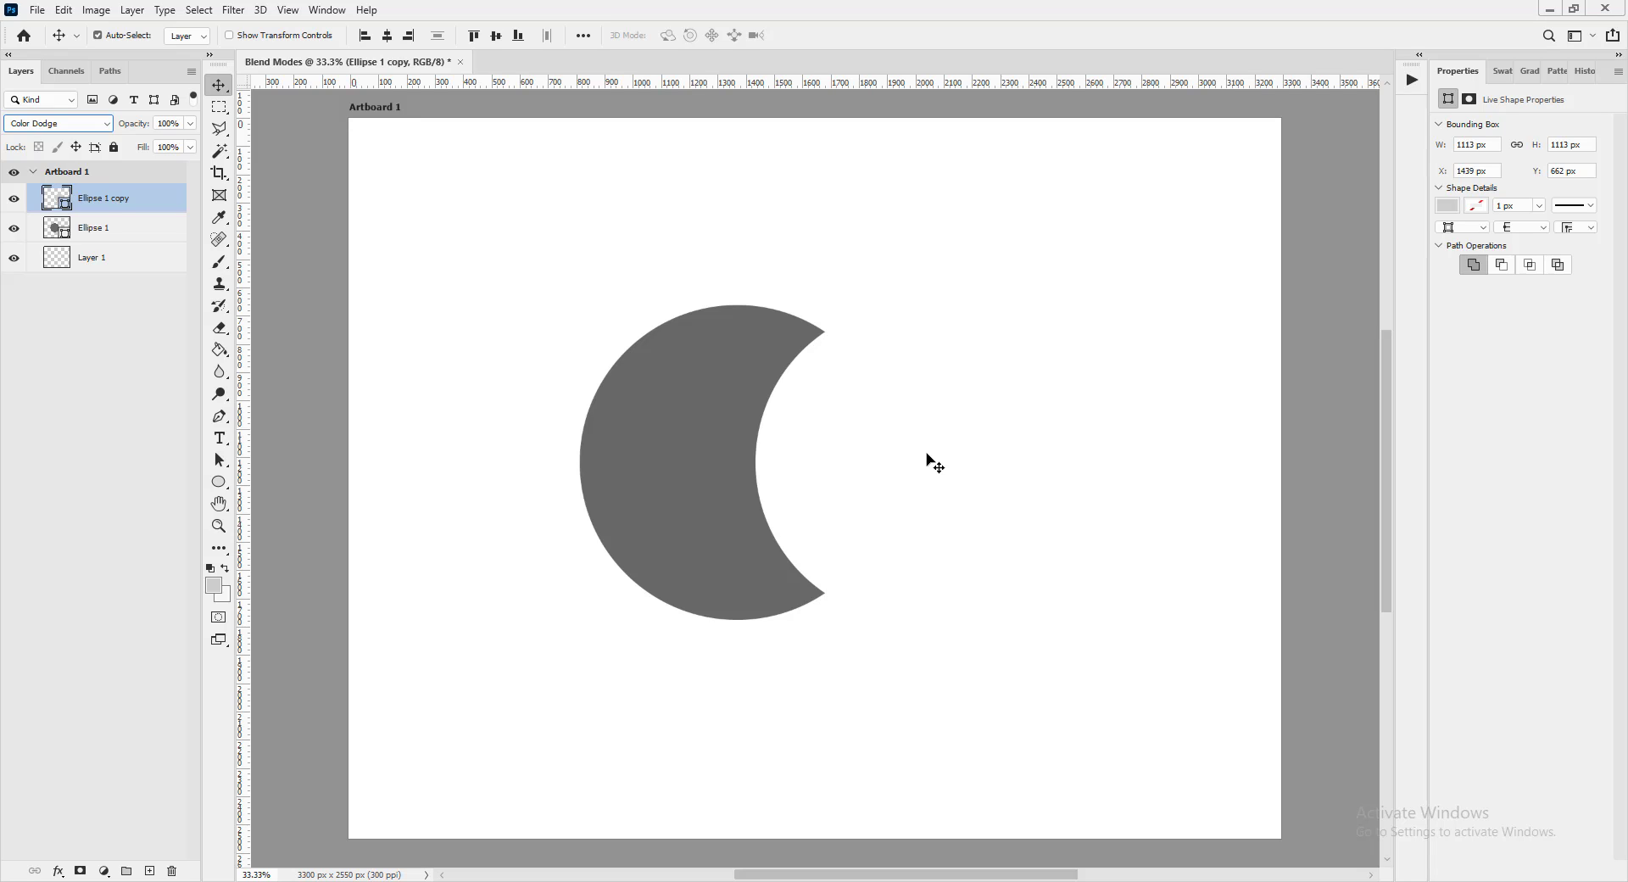
# - Preview further blend modes on the light gray circle and set it to Overlay
pyautogui.click(808, 441)
pyautogui.click(84, 125)
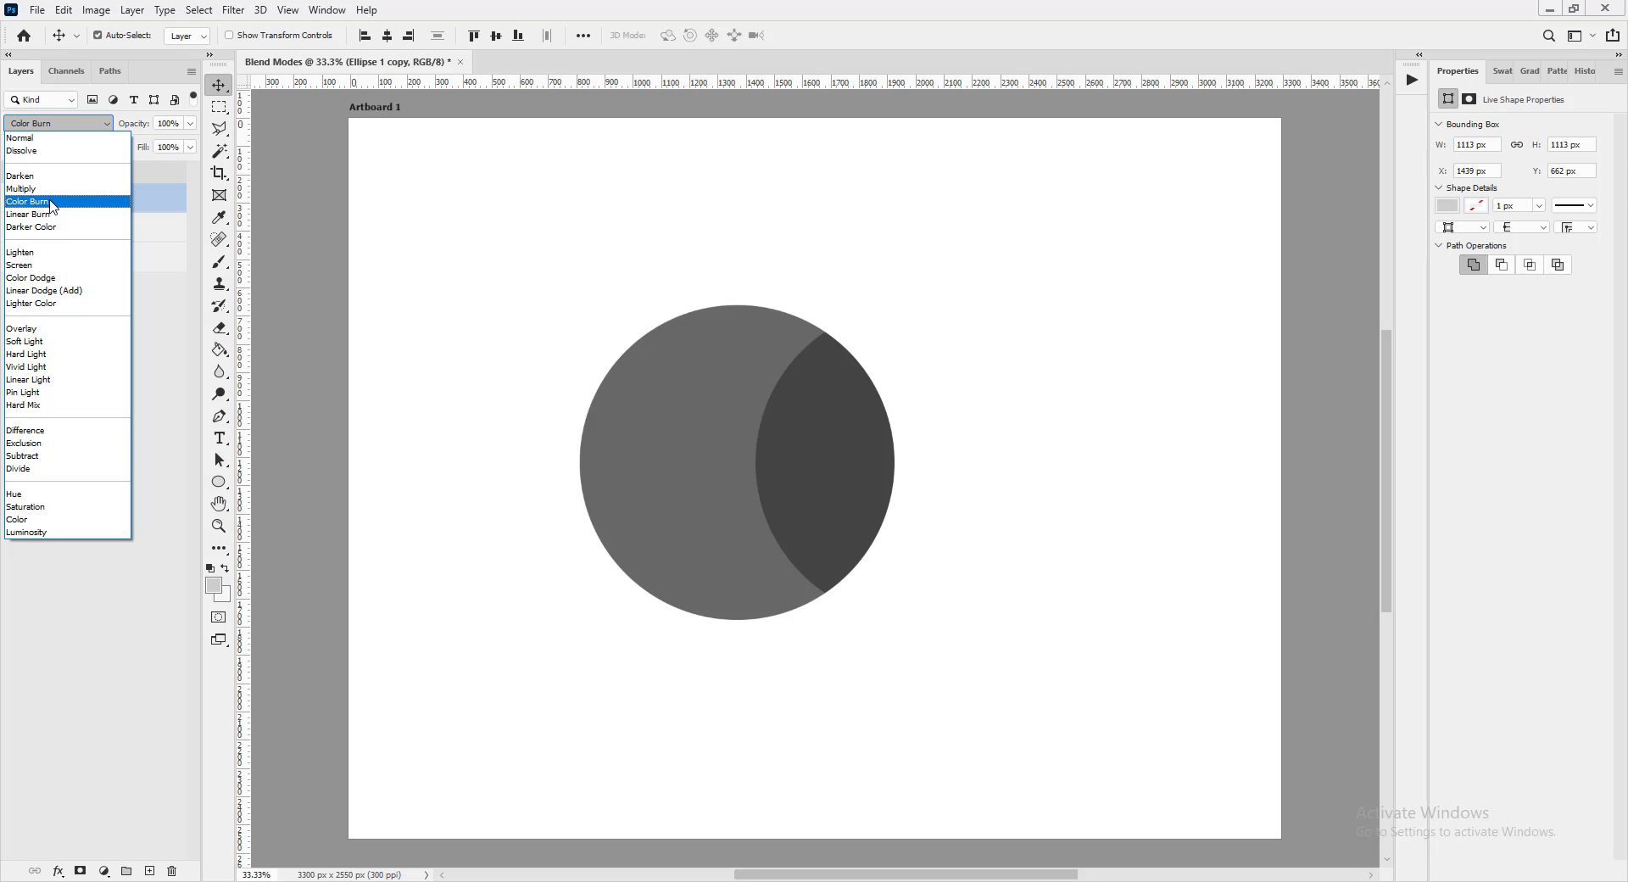
pyautogui.press('Up')
pyautogui.press('Up')
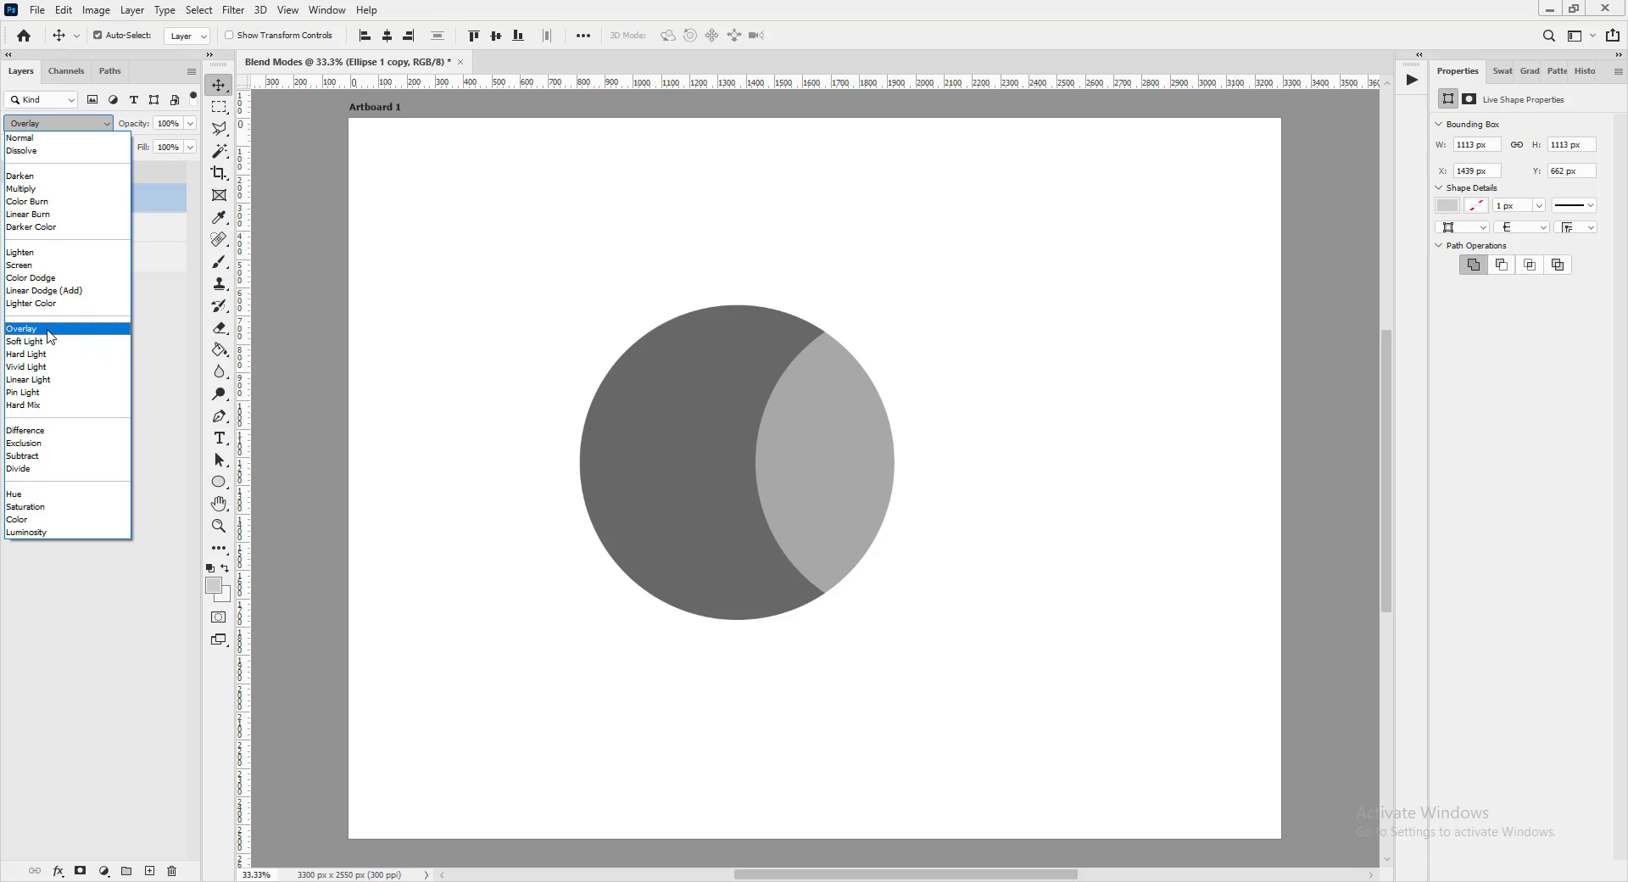
pyautogui.click(50, 336)
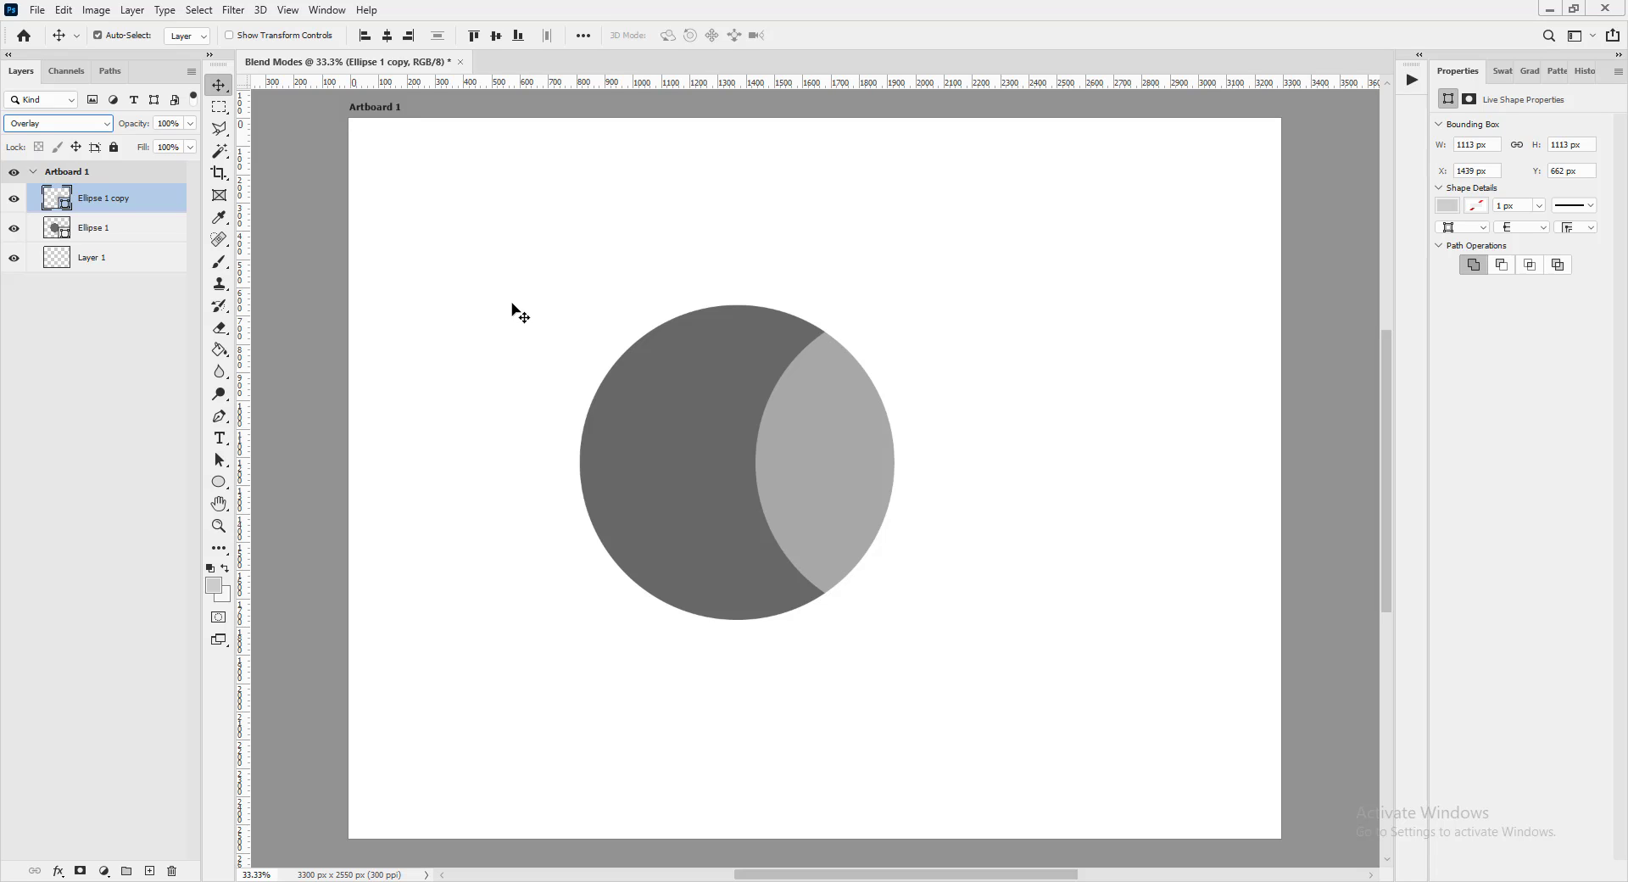
# - Select the dark gray circle, then reselect the light gray one and set its blend mode to Difference
pyautogui.click(828, 462)
pyautogui.click(669, 459)
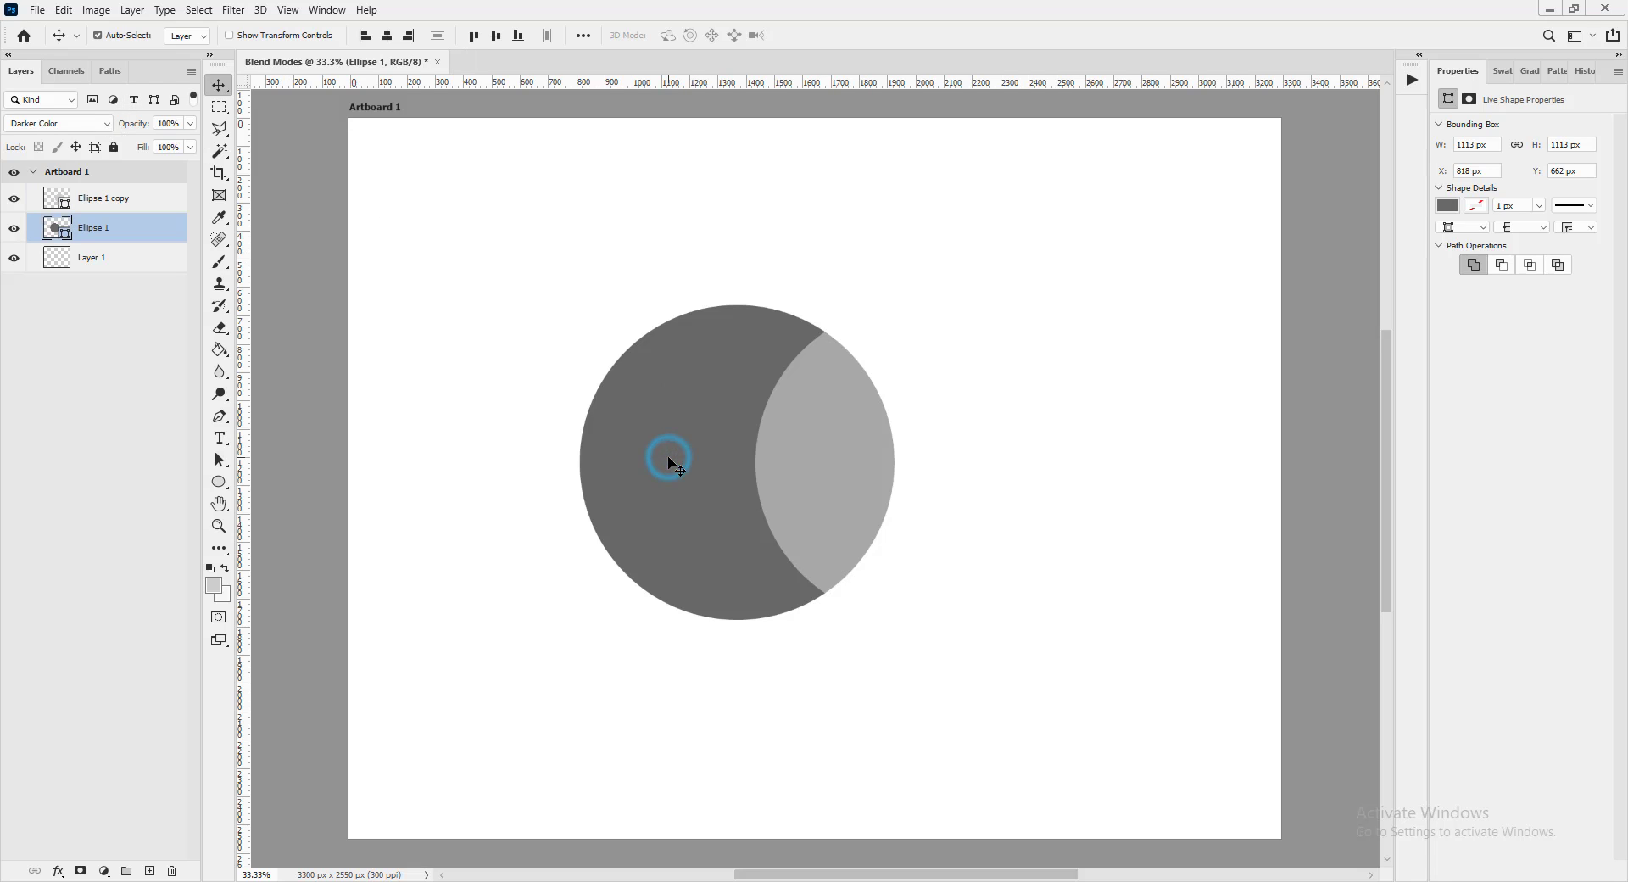
pyautogui.click(974, 473)
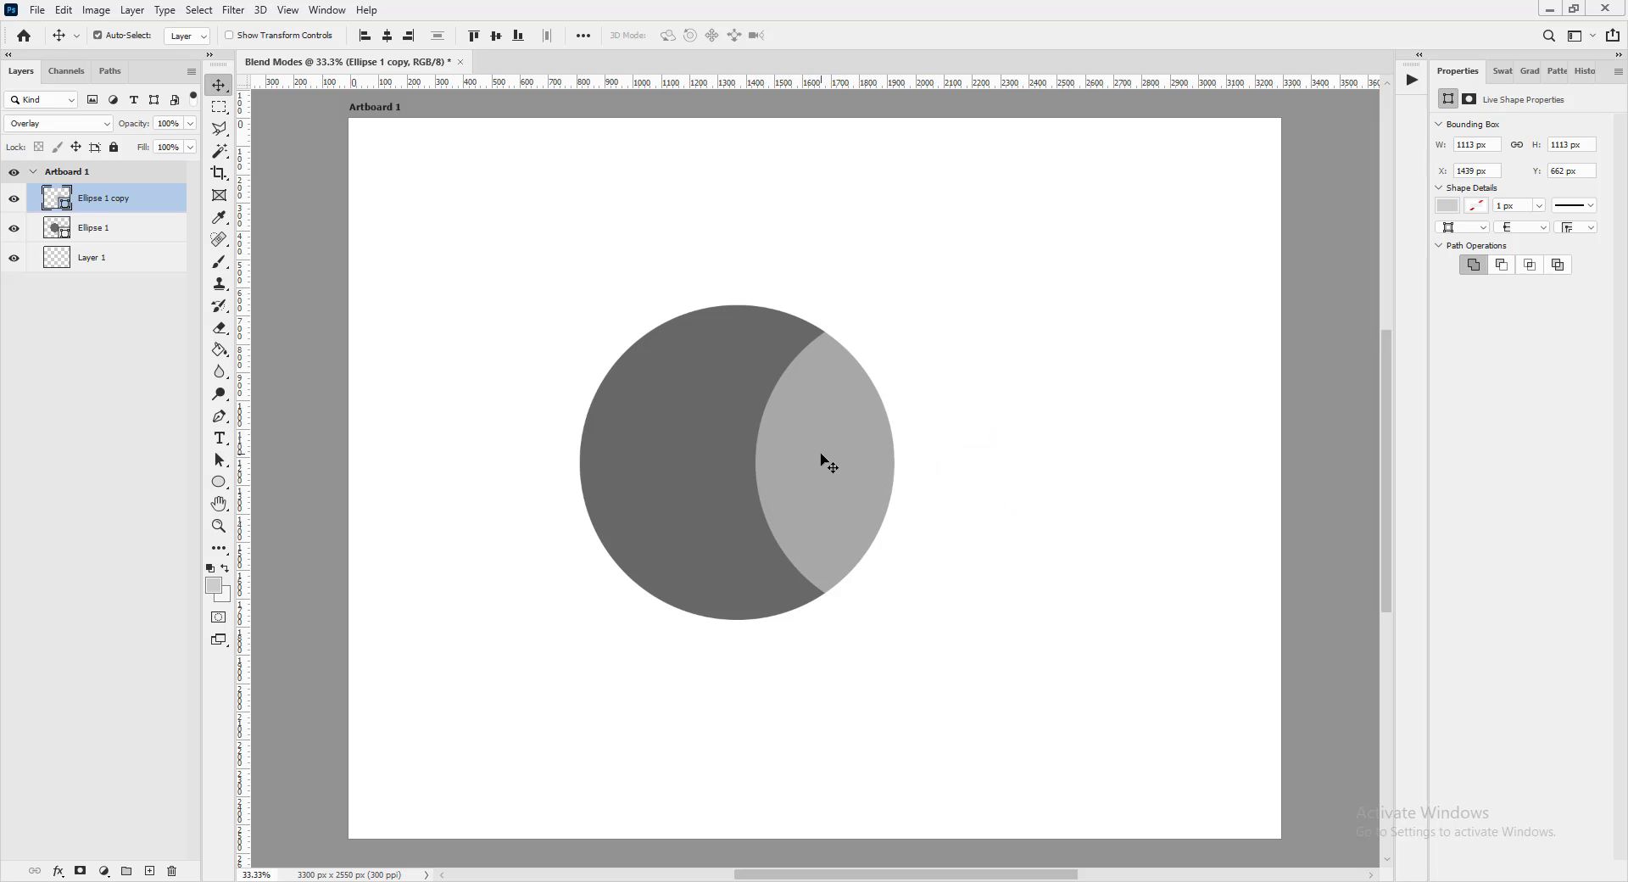
pyautogui.click(77, 124)
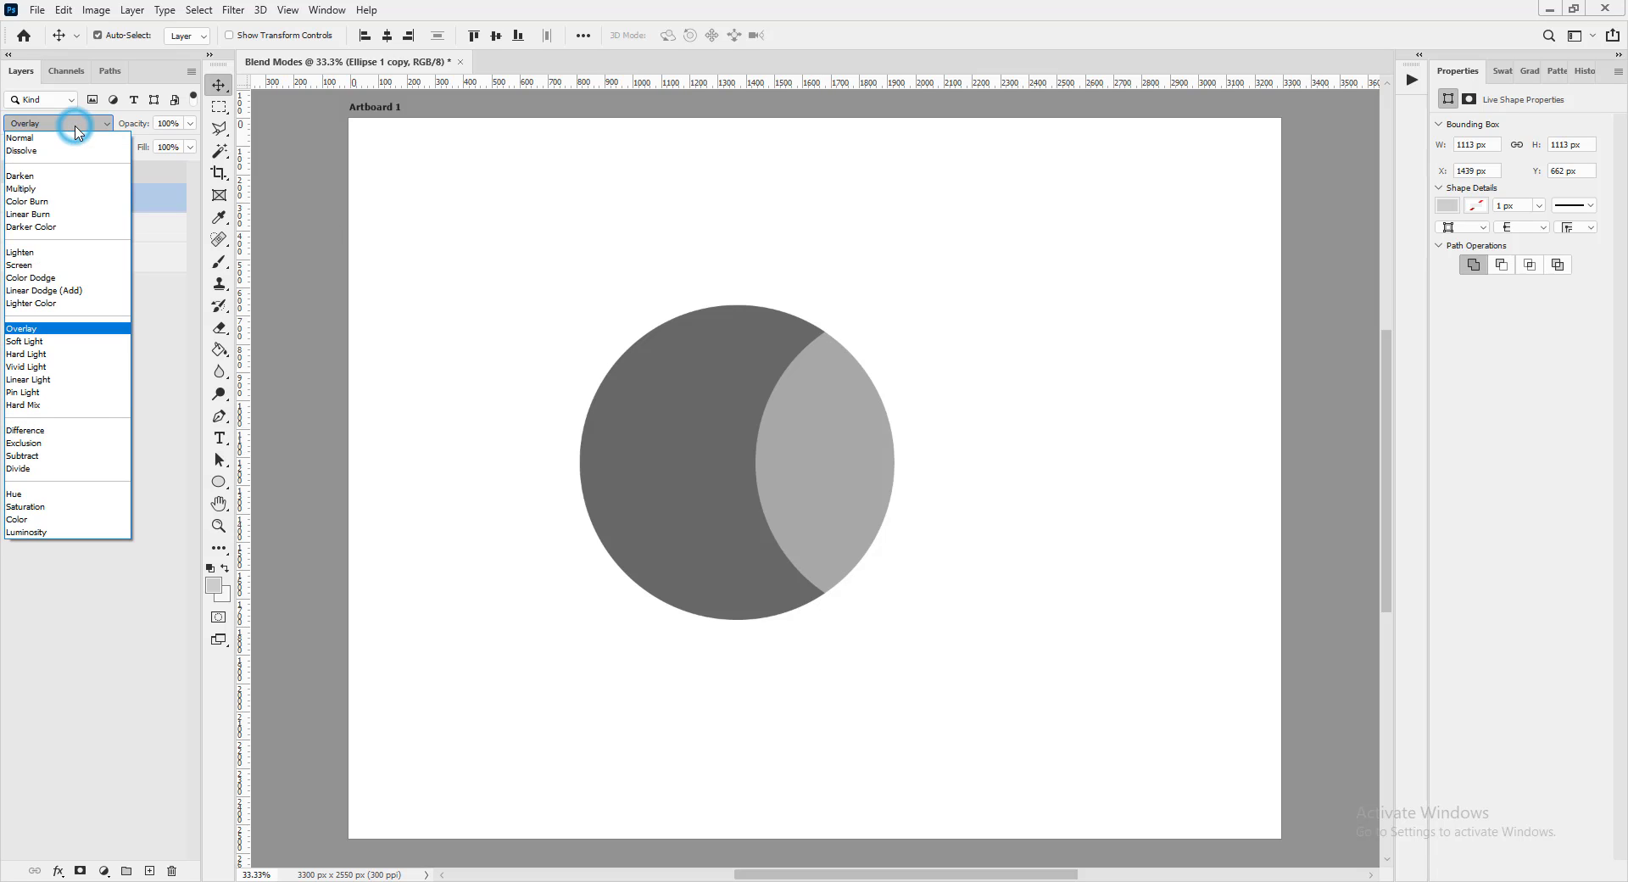
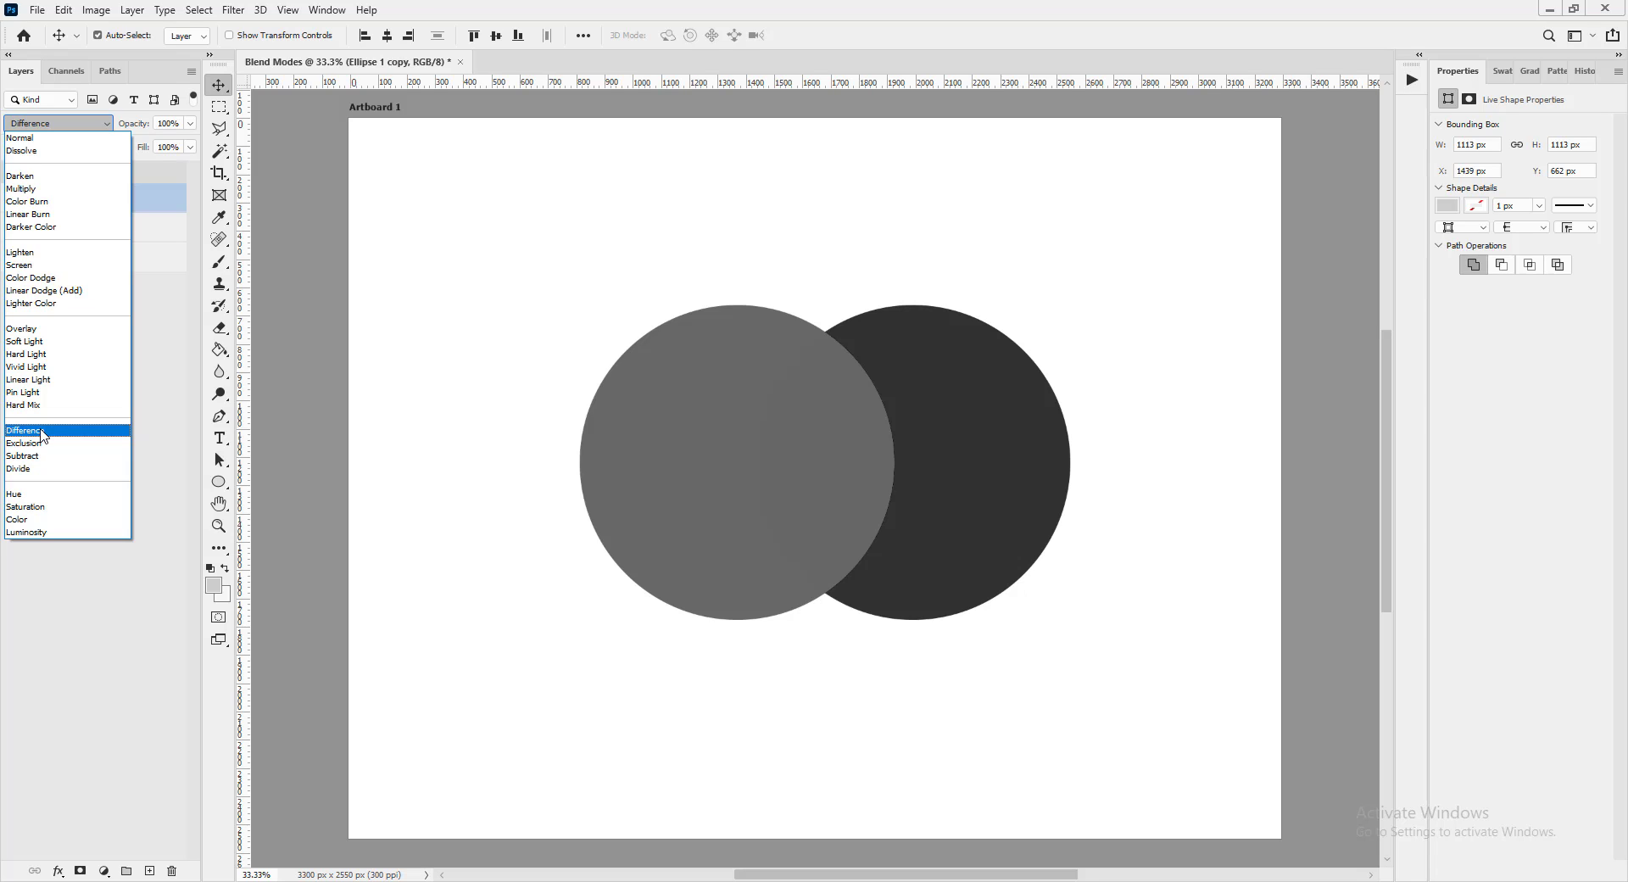
pyautogui.click(43, 431)
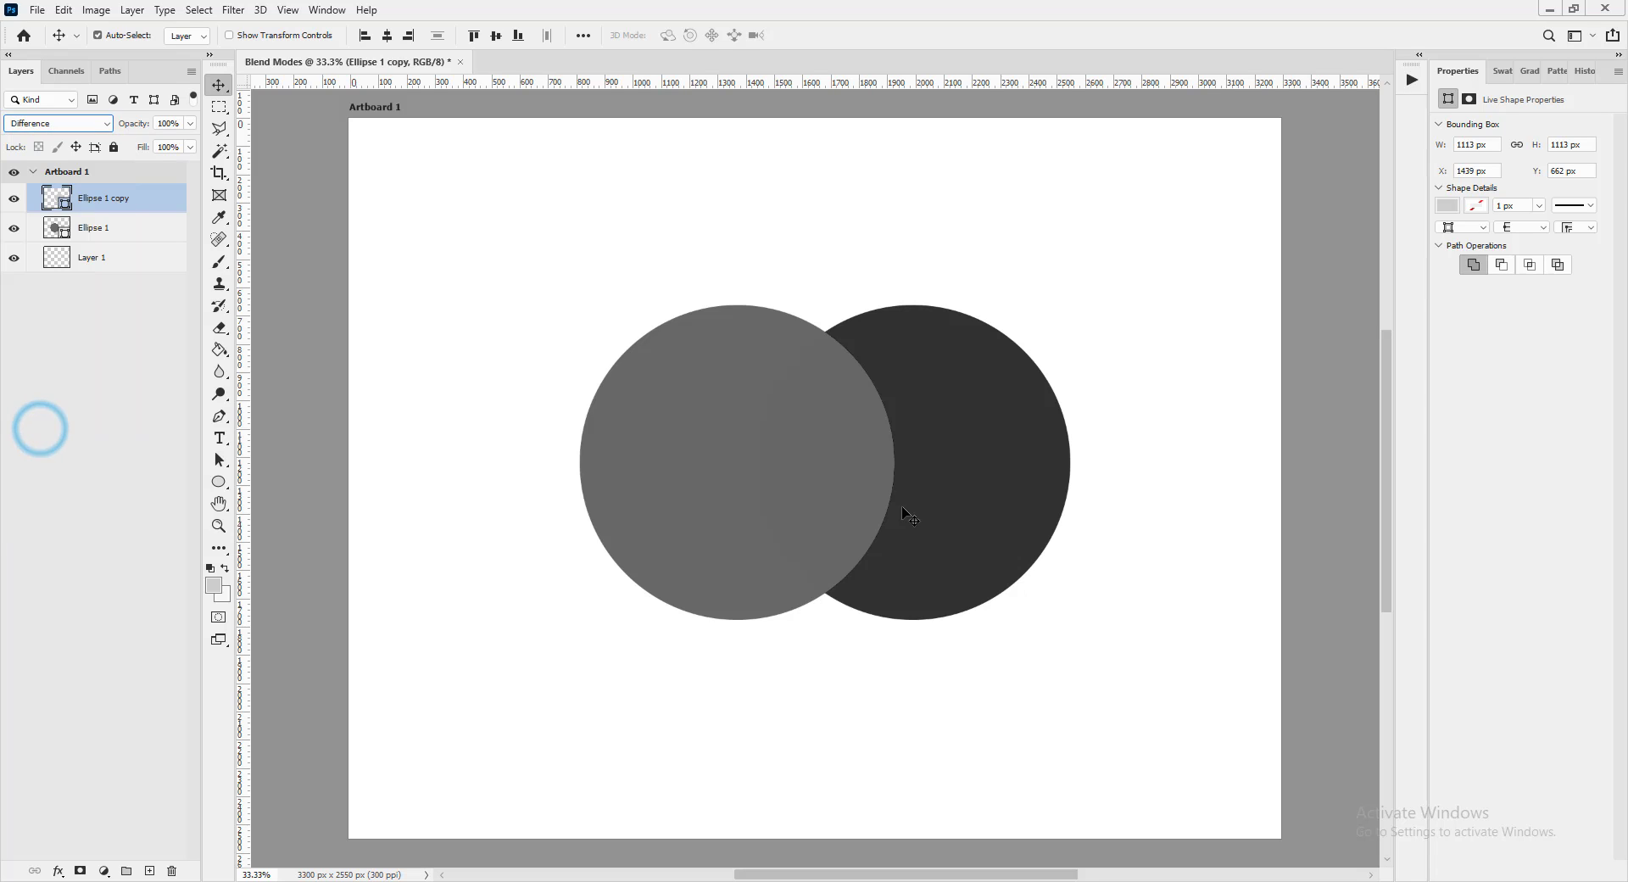
pyautogui.click(999, 460)
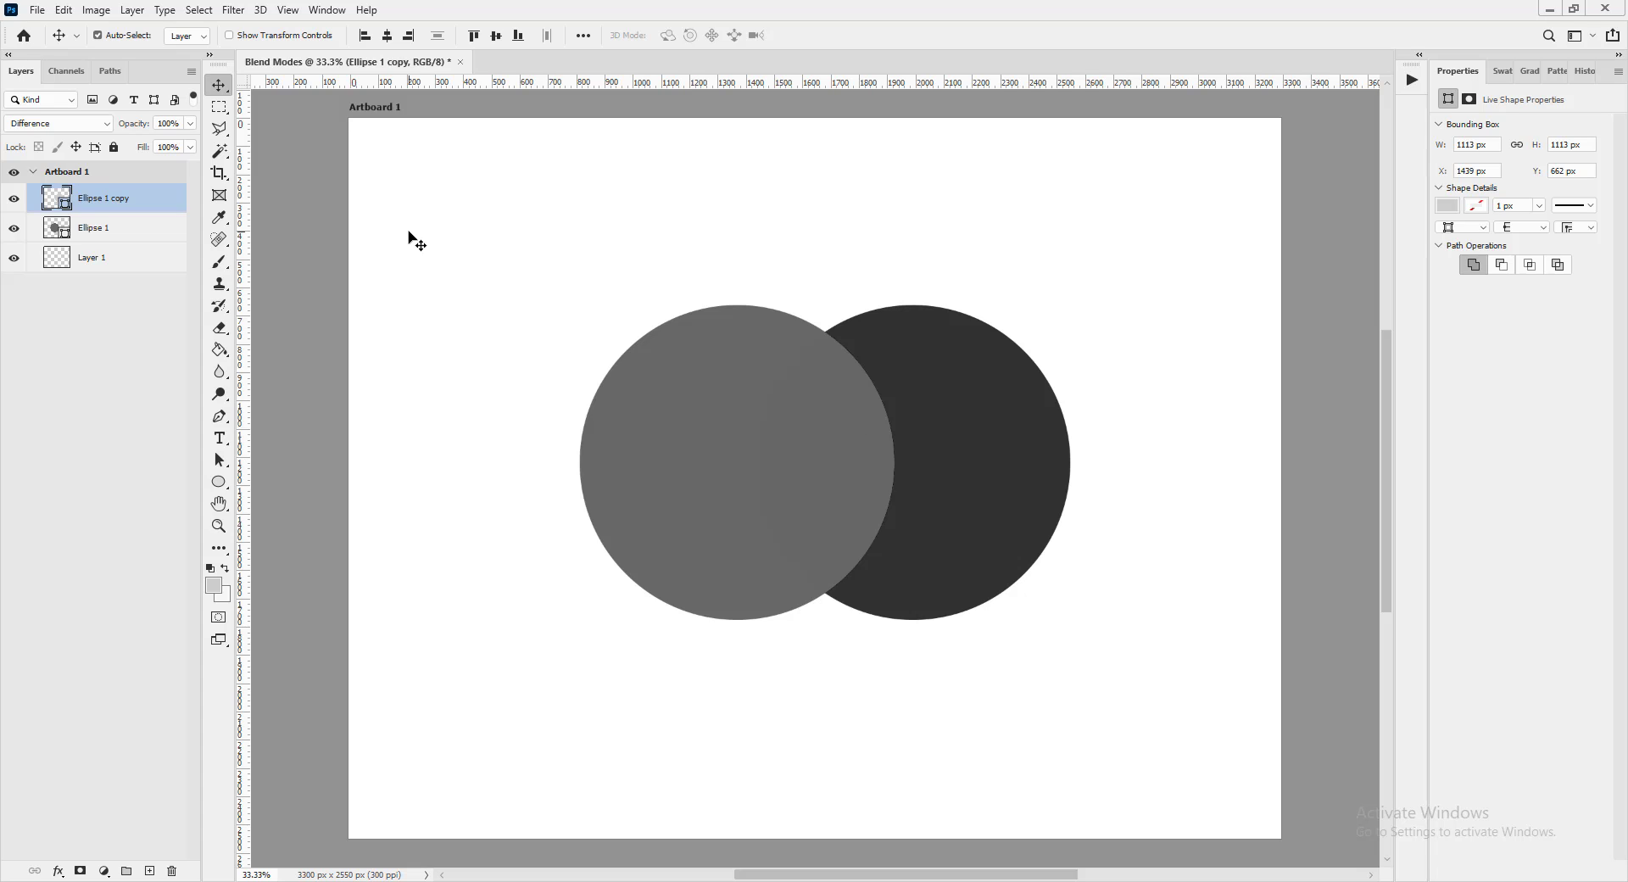
# - Try the Exclusion blend mode on the light gray circle's layer, followed by Subtract
pyautogui.click(75, 134)
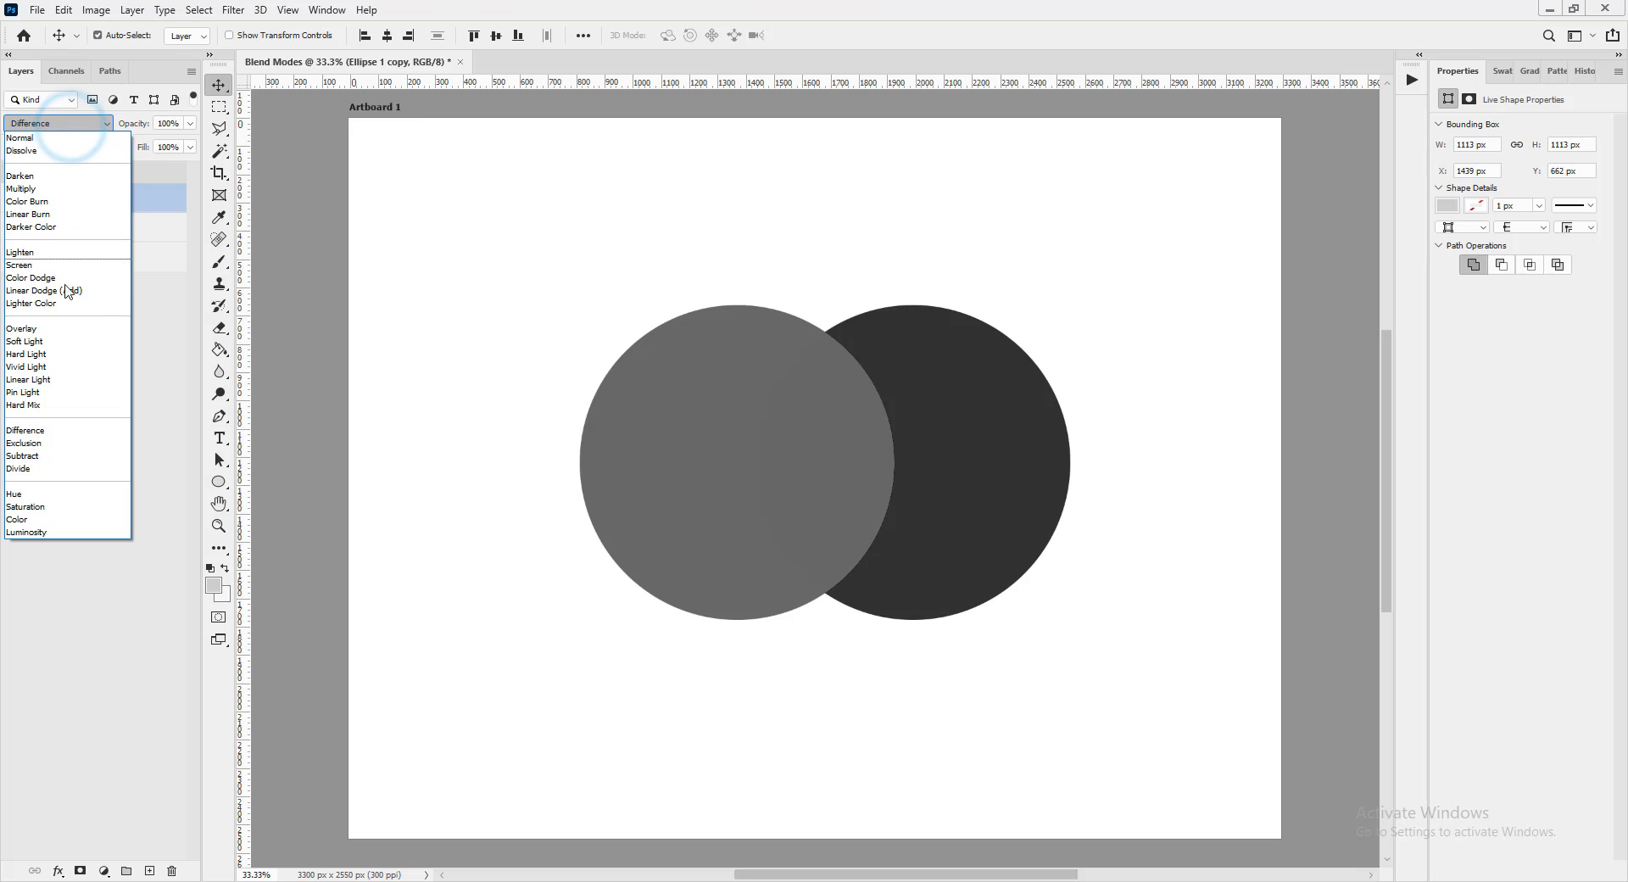
pyautogui.click(53, 444)
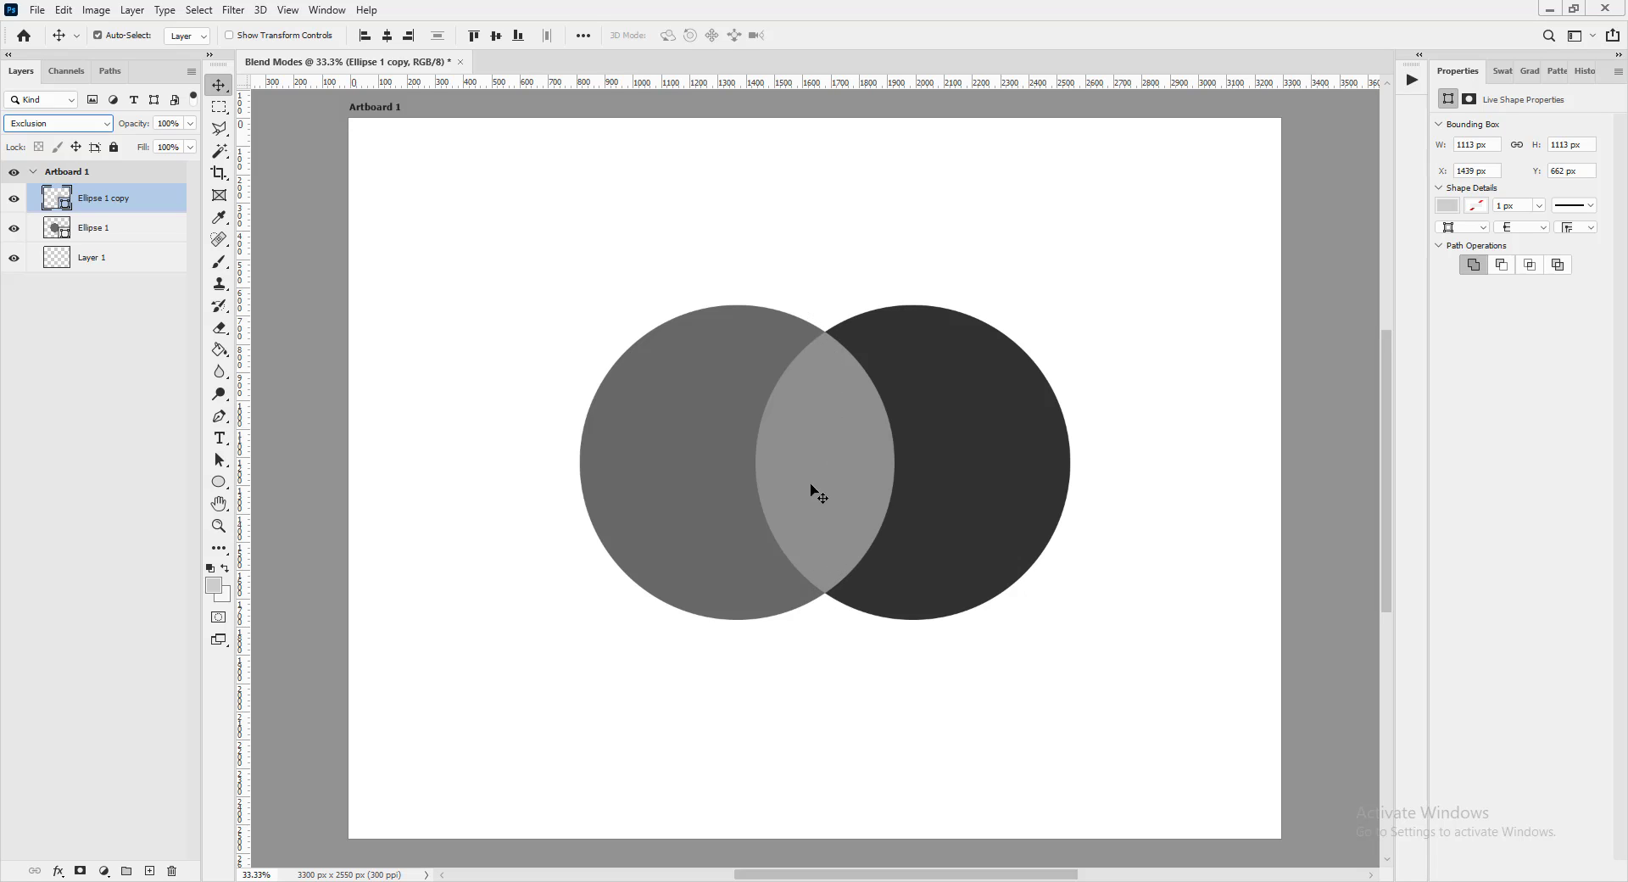
pyautogui.click(84, 123)
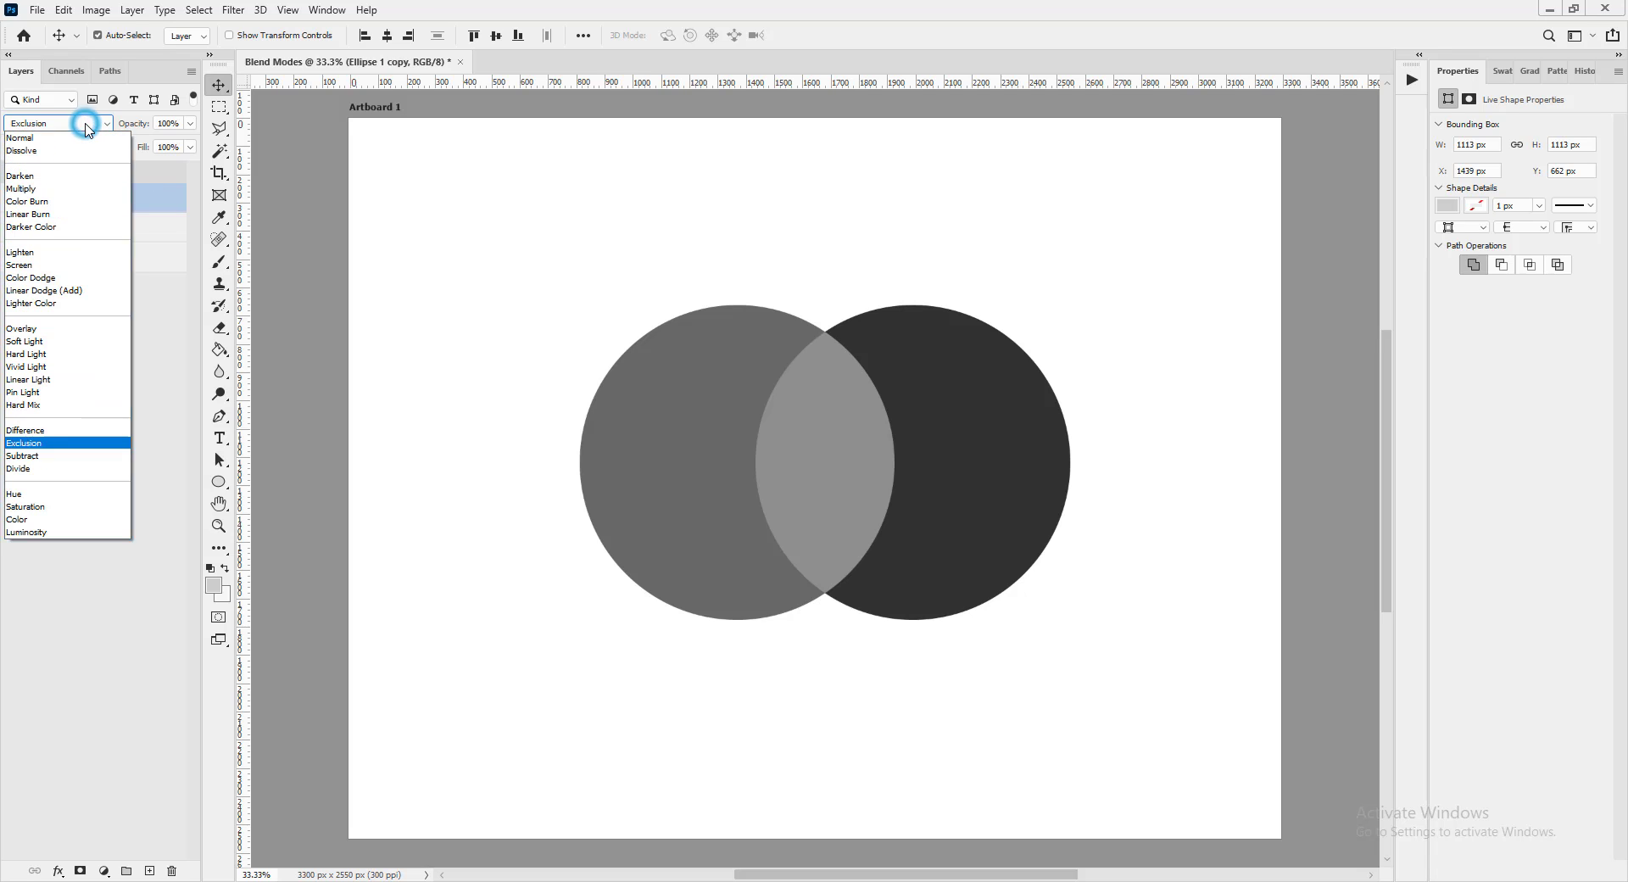
pyautogui.click(51, 463)
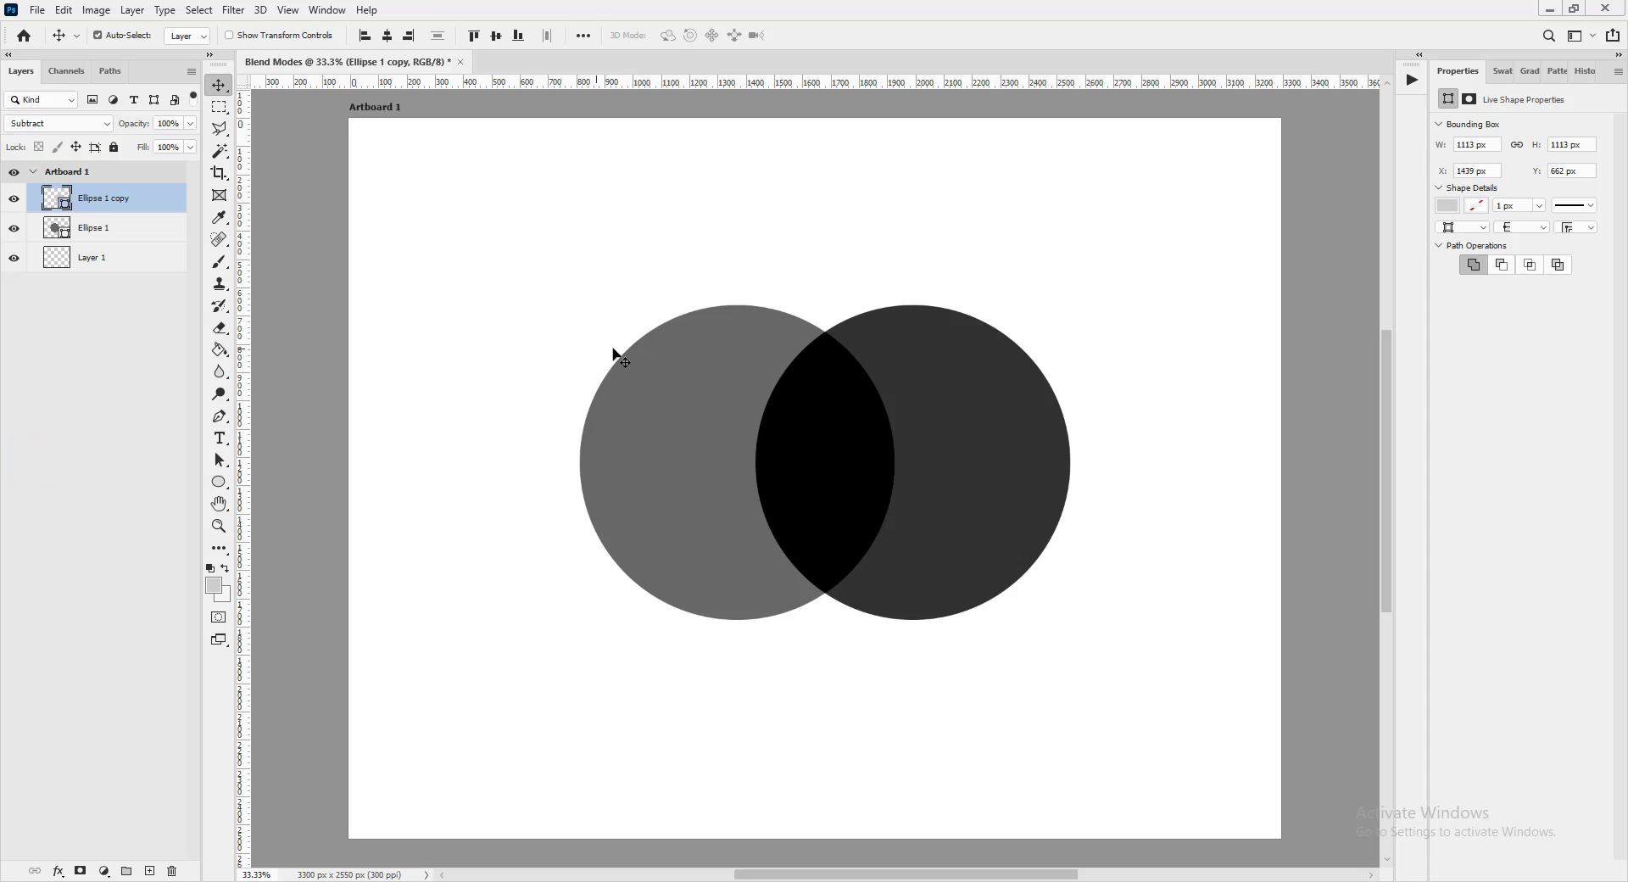
pyautogui.click(833, 438)
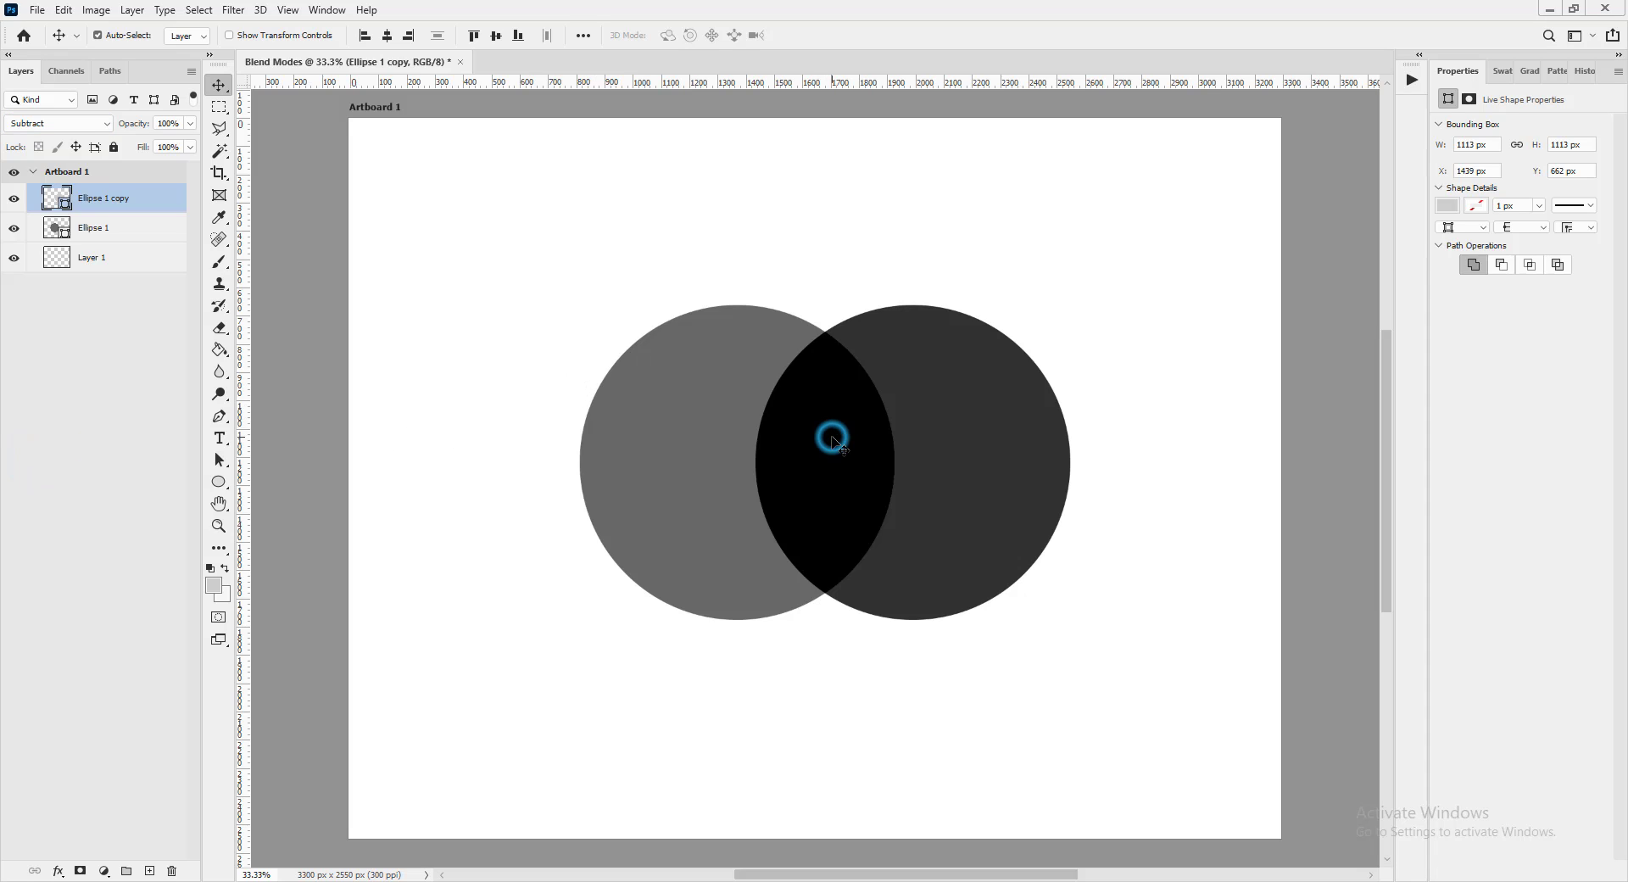
# - Set the light gray circle's blend mode to Luminosity and look at the document's color mode options
pyautogui.click(105, 123)
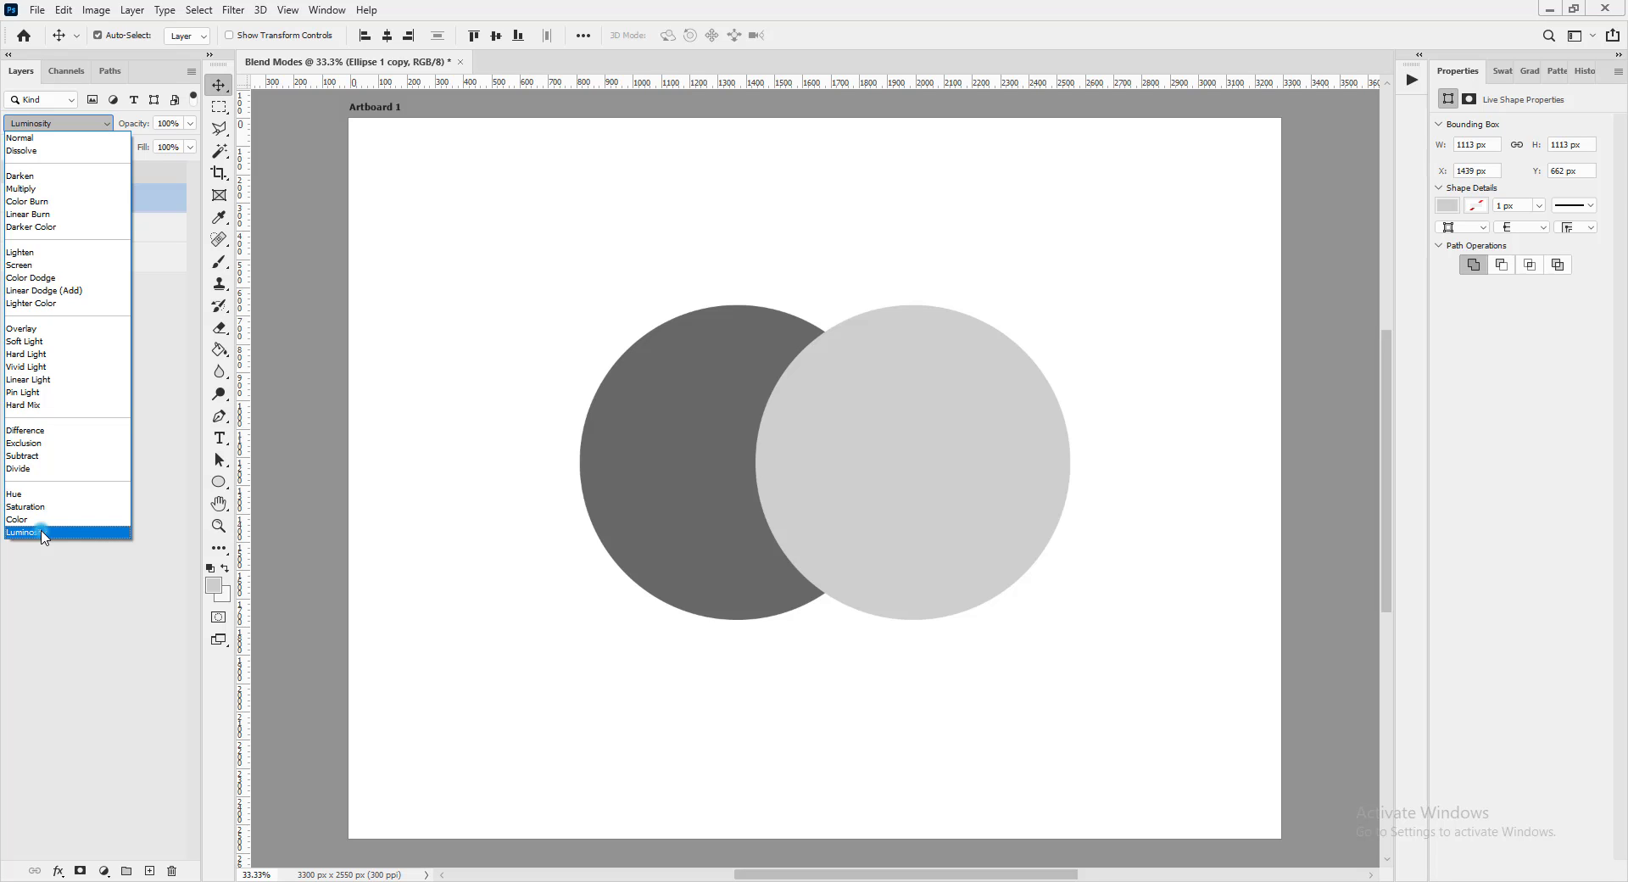
pyautogui.click(44, 532)
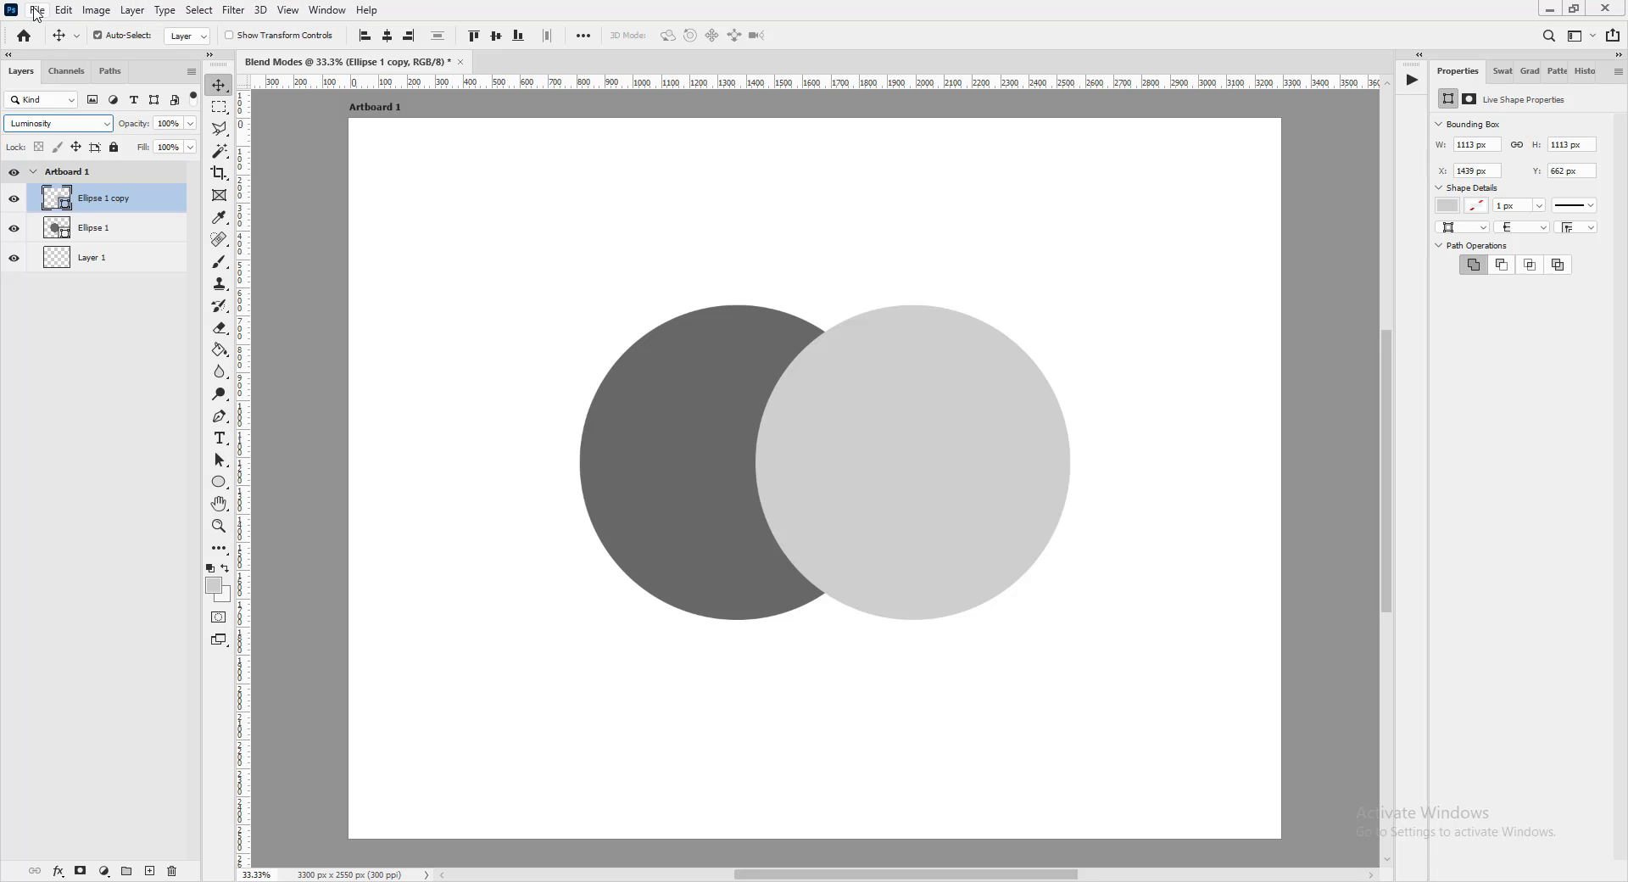
pyautogui.click(93, 12)
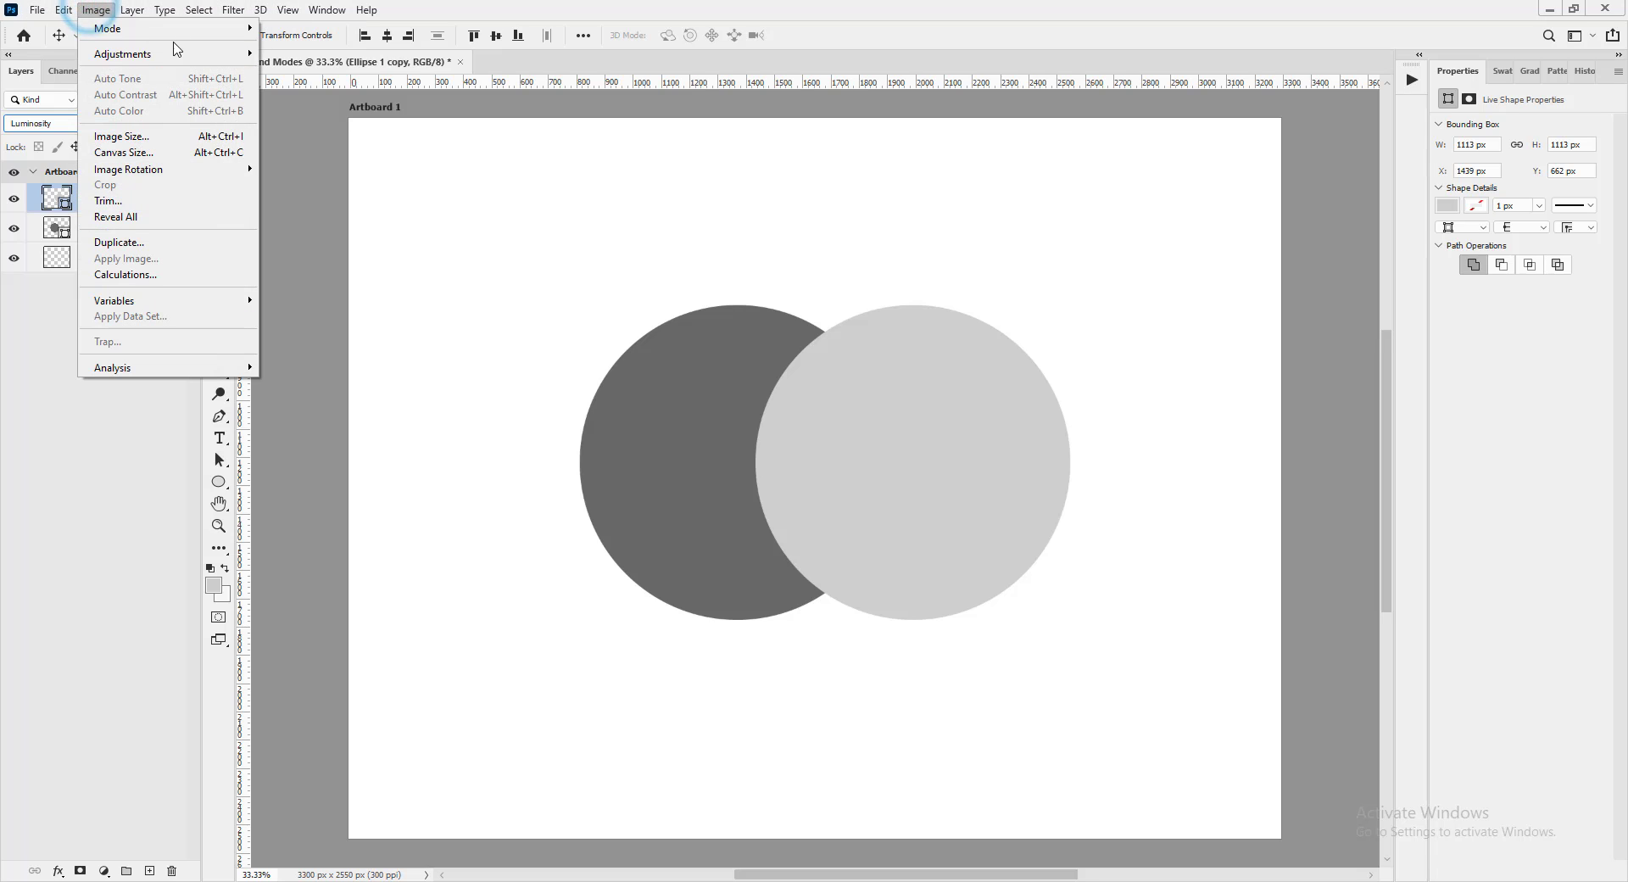
pyautogui.moveTo(204, 28)
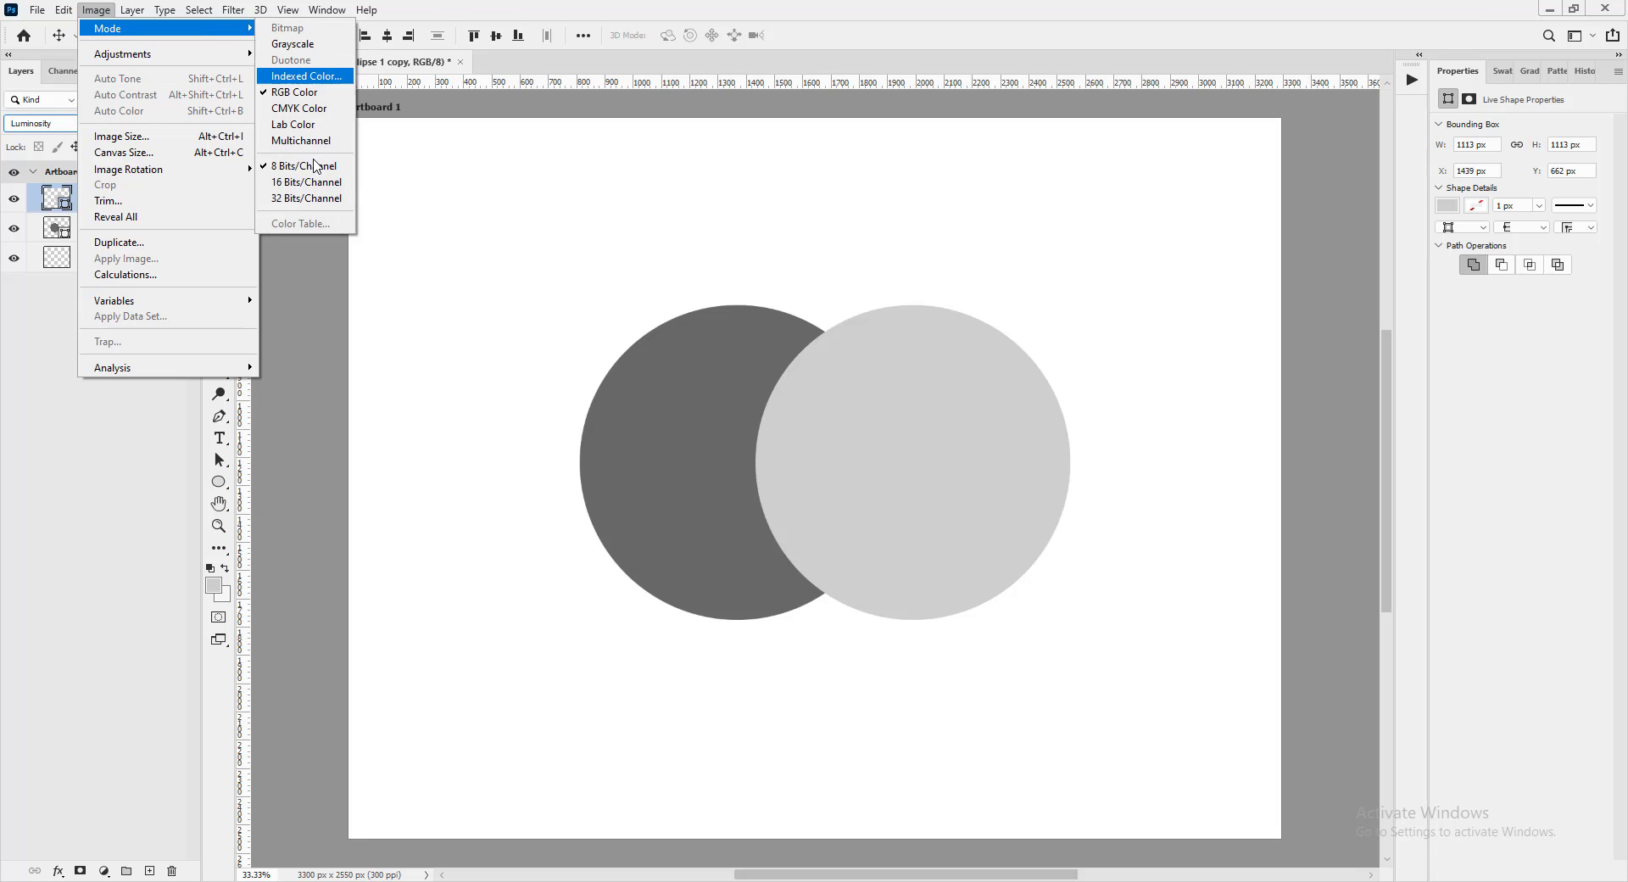
pyautogui.click(434, 544)
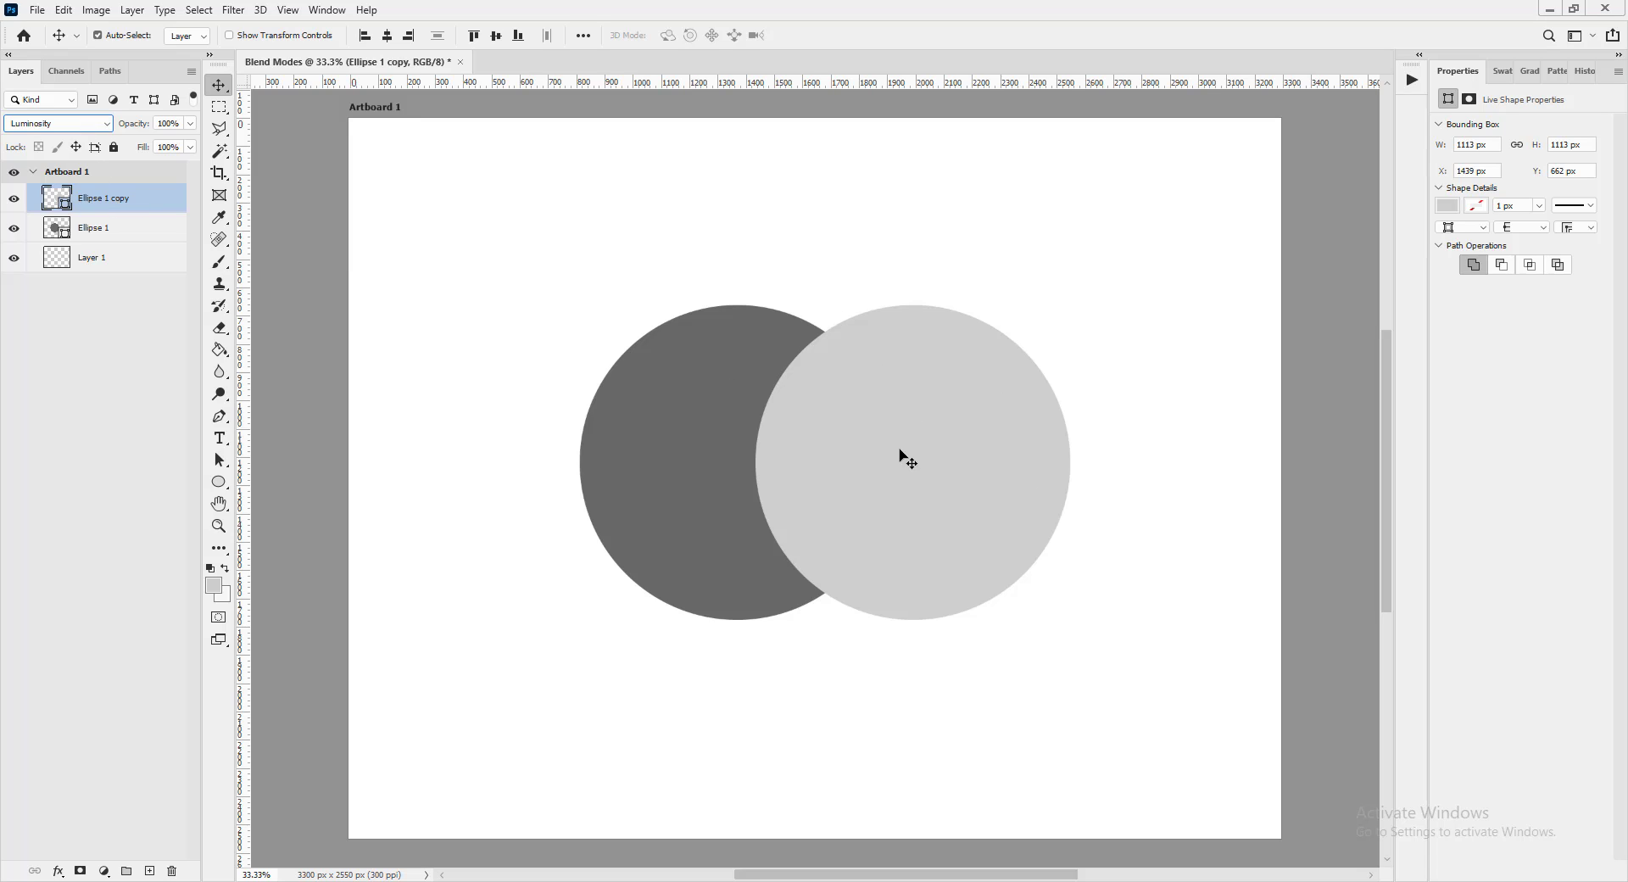
# - Preview other blend modes on the light gray circle, set it back to Normal, and deselect everything
pyautogui.click(858, 485)
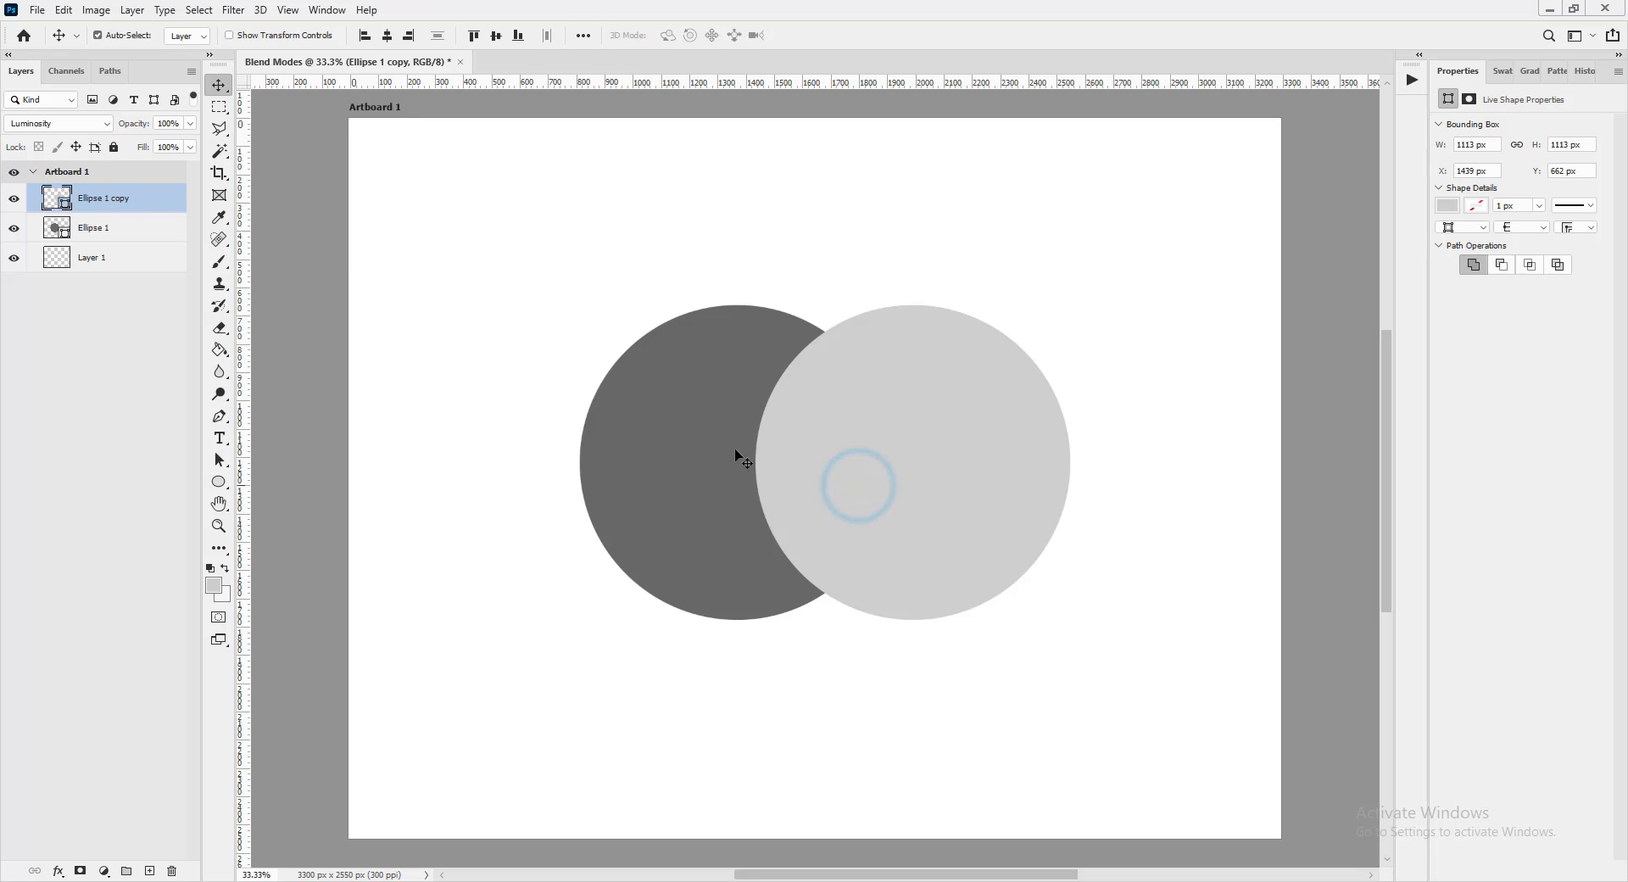
pyautogui.click(105, 124)
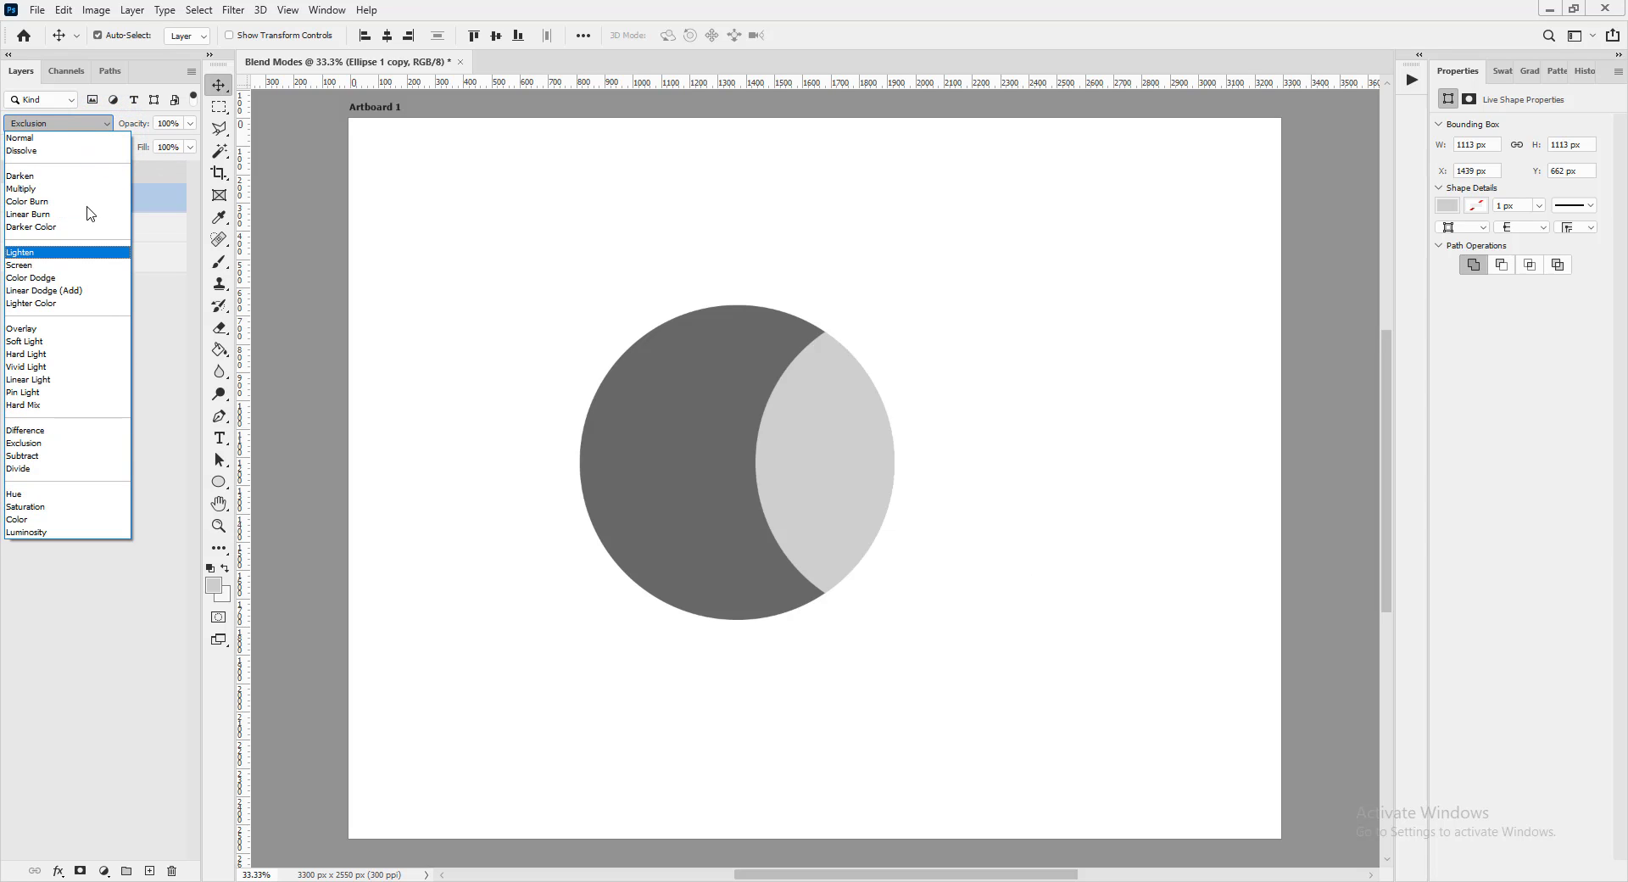
pyautogui.click(430, 284)
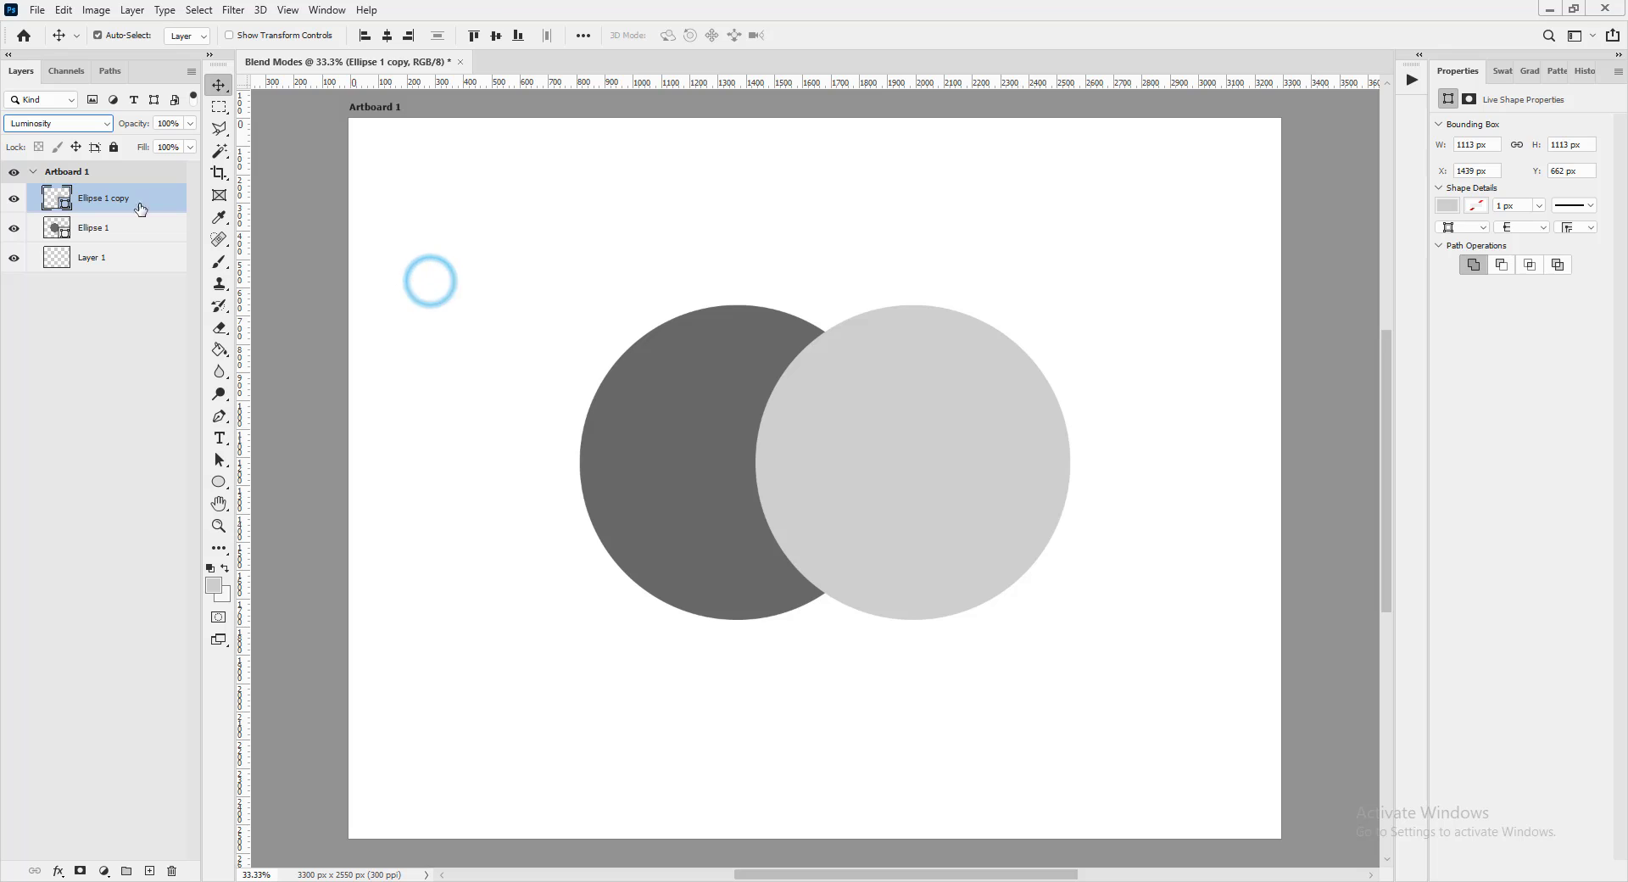
pyautogui.click(51, 125)
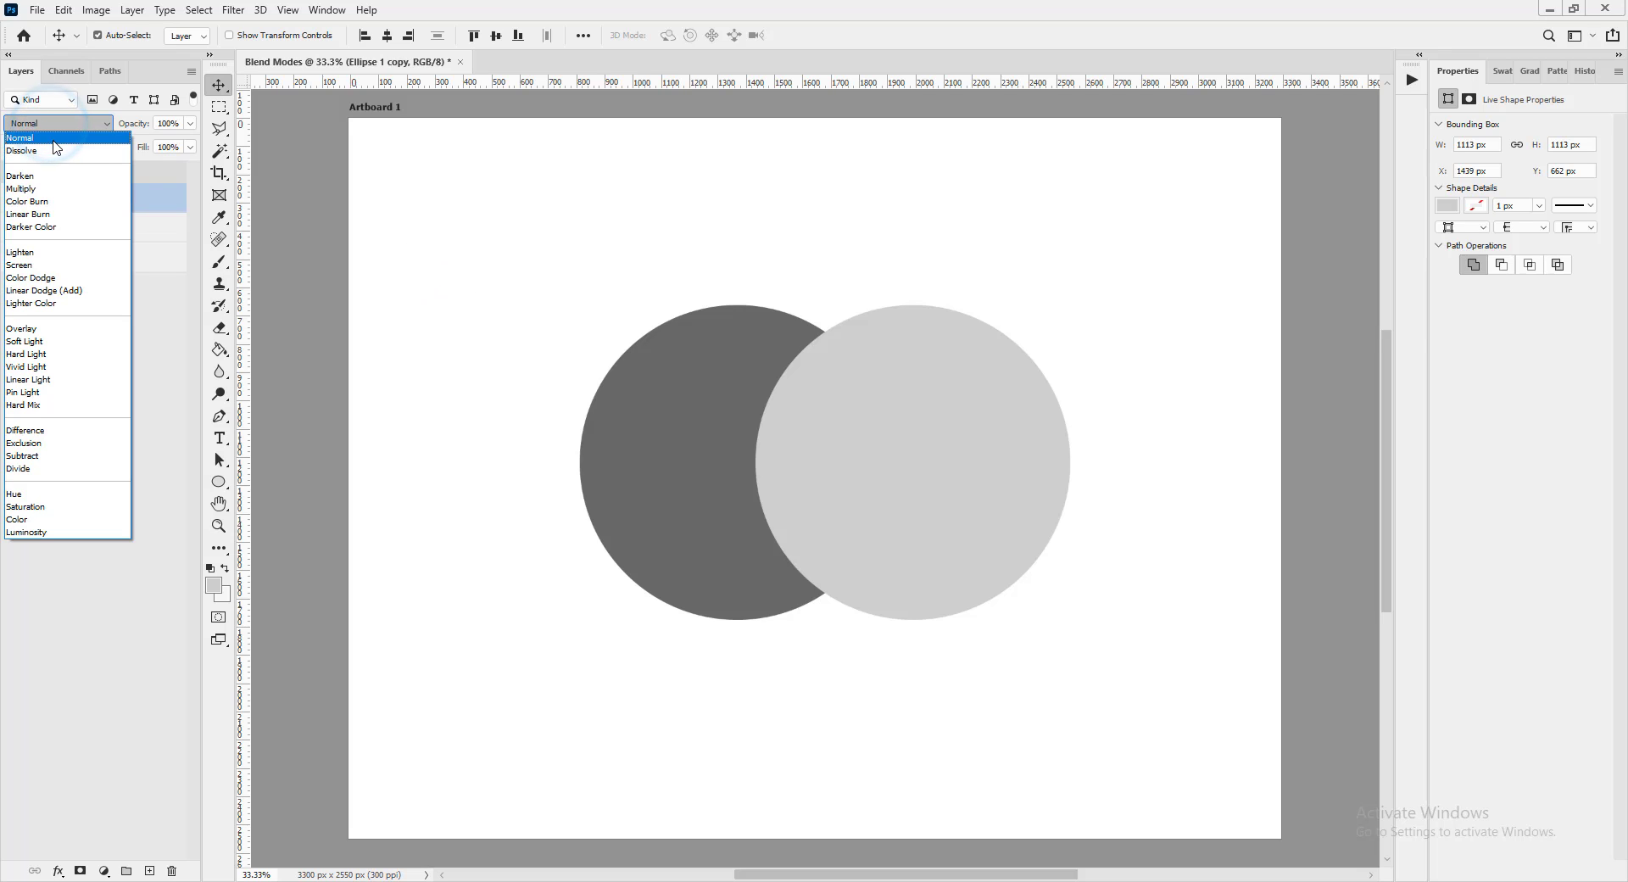
pyautogui.click(51, 137)
pyautogui.click(425, 368)
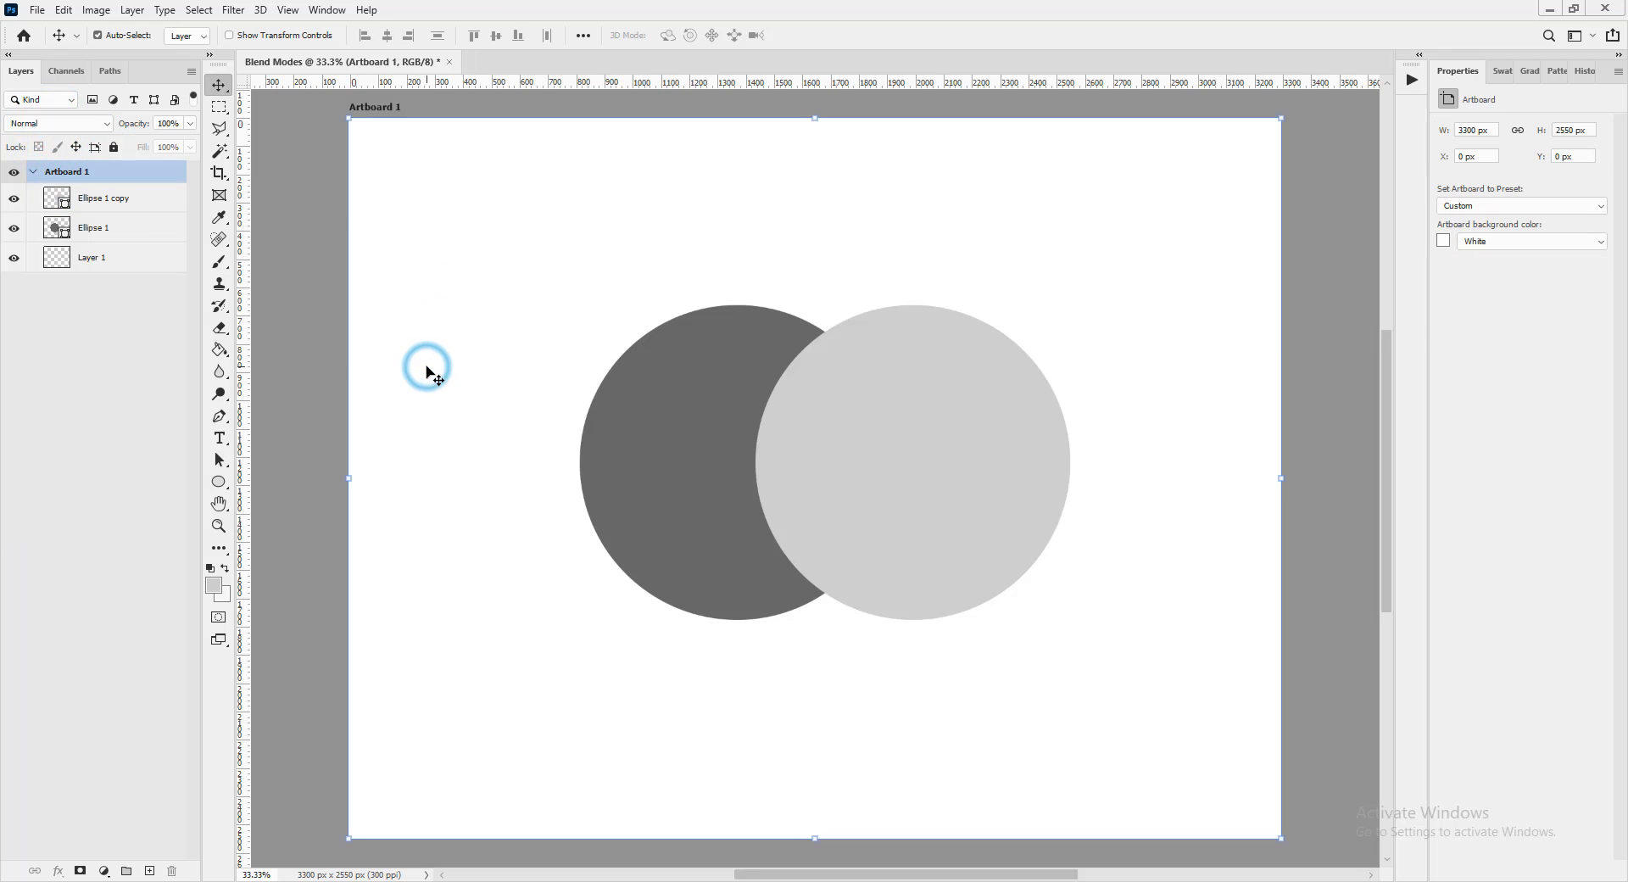
pyautogui.click(310, 386)
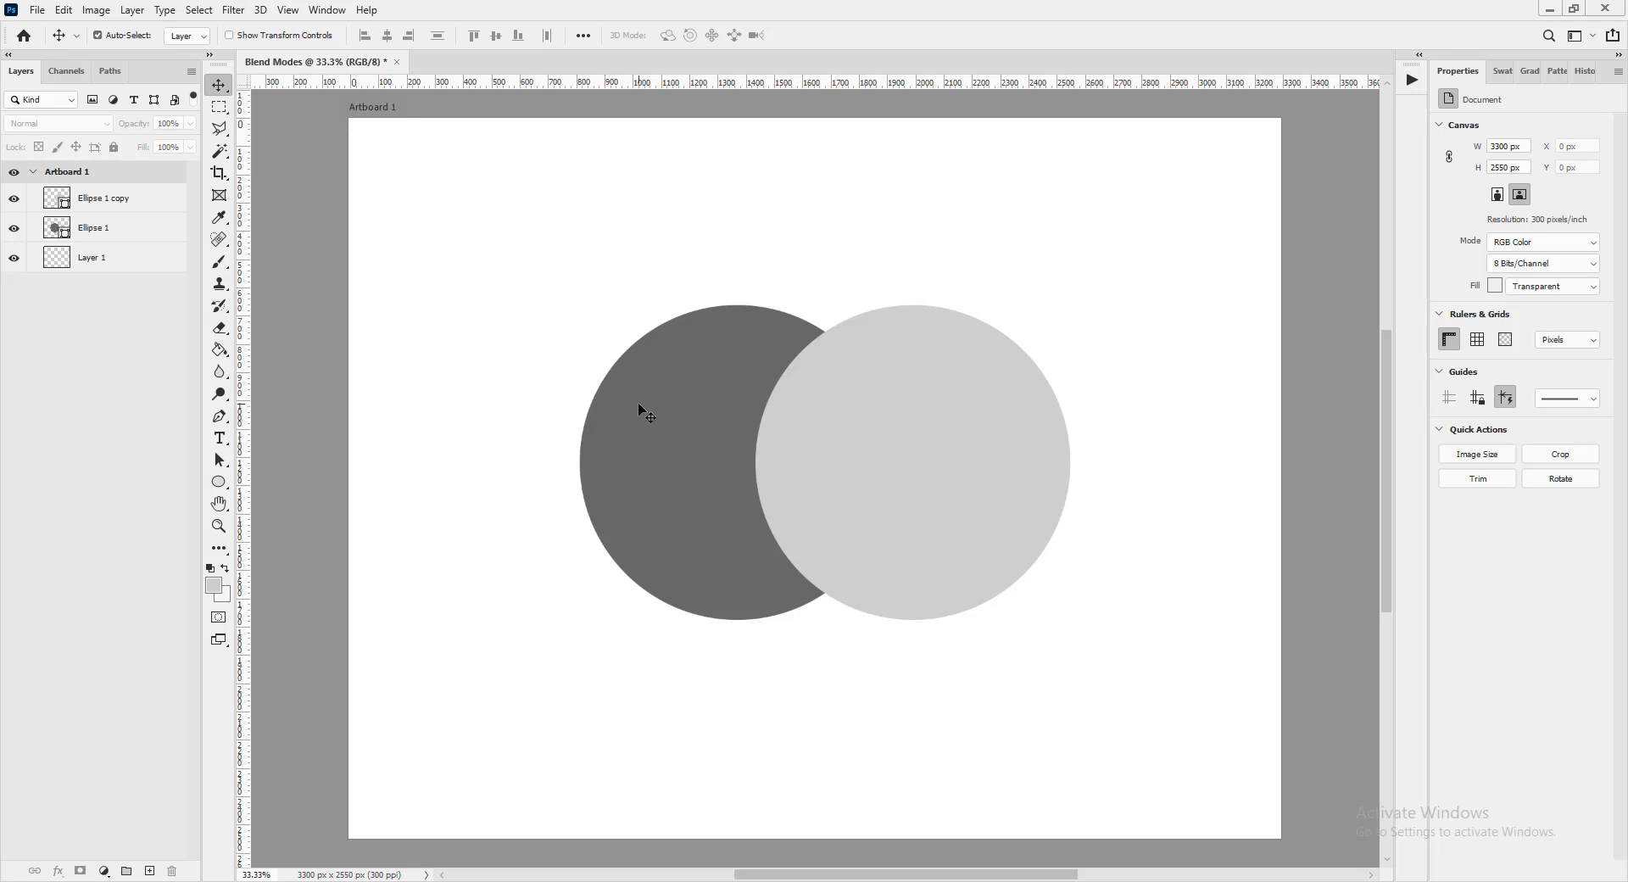
pyautogui.click(625, 473)
pyautogui.click(930, 439)
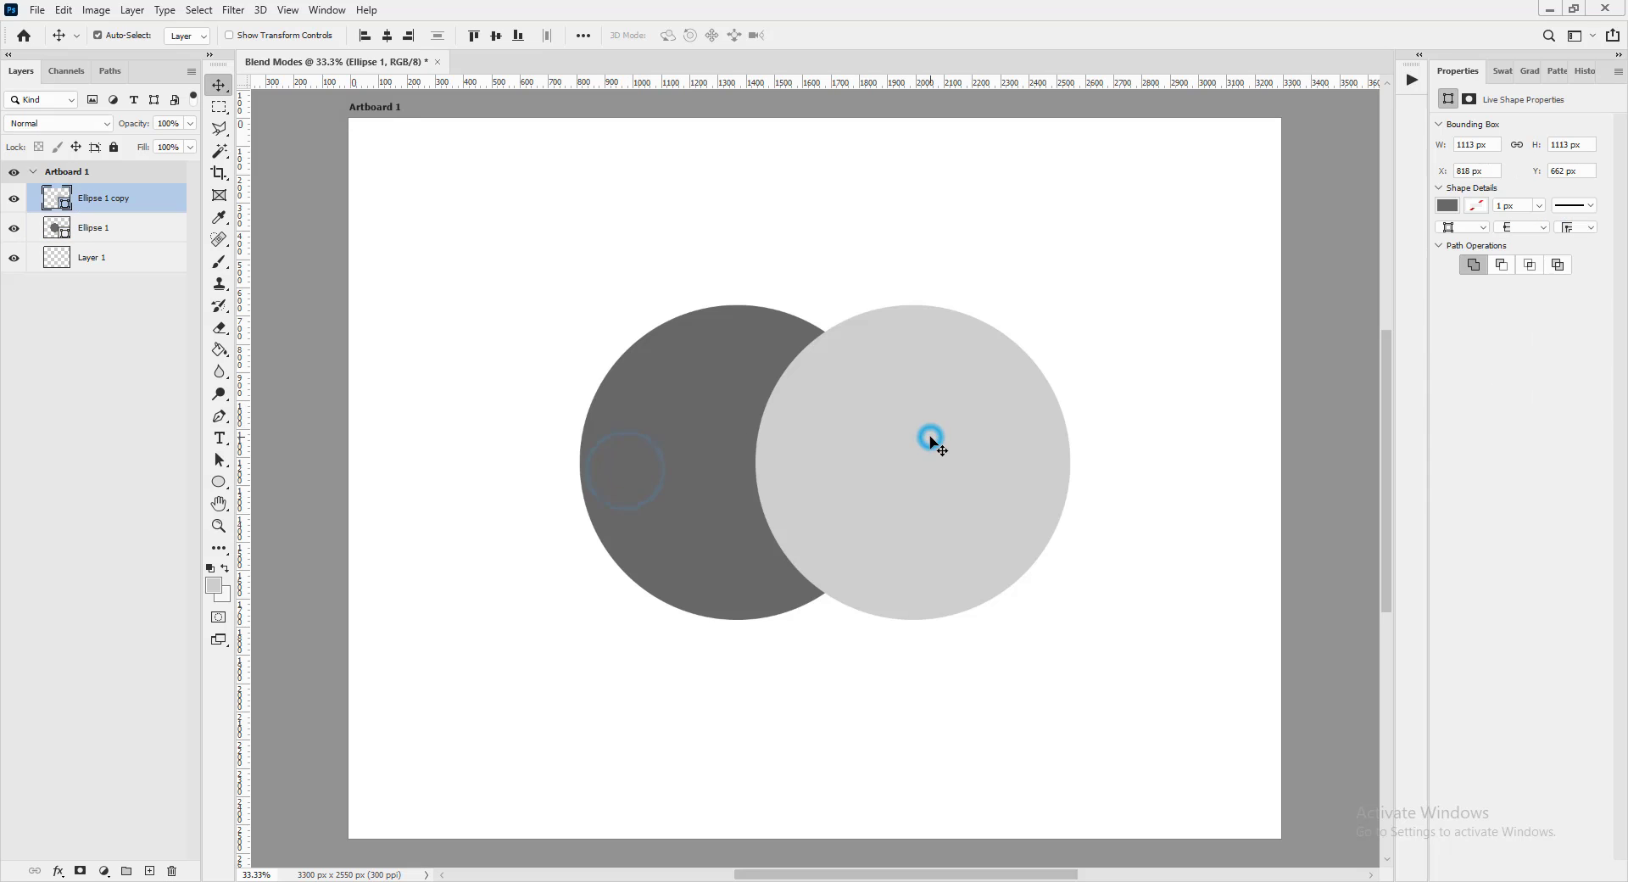
pyautogui.click(723, 441)
pyautogui.click(920, 434)
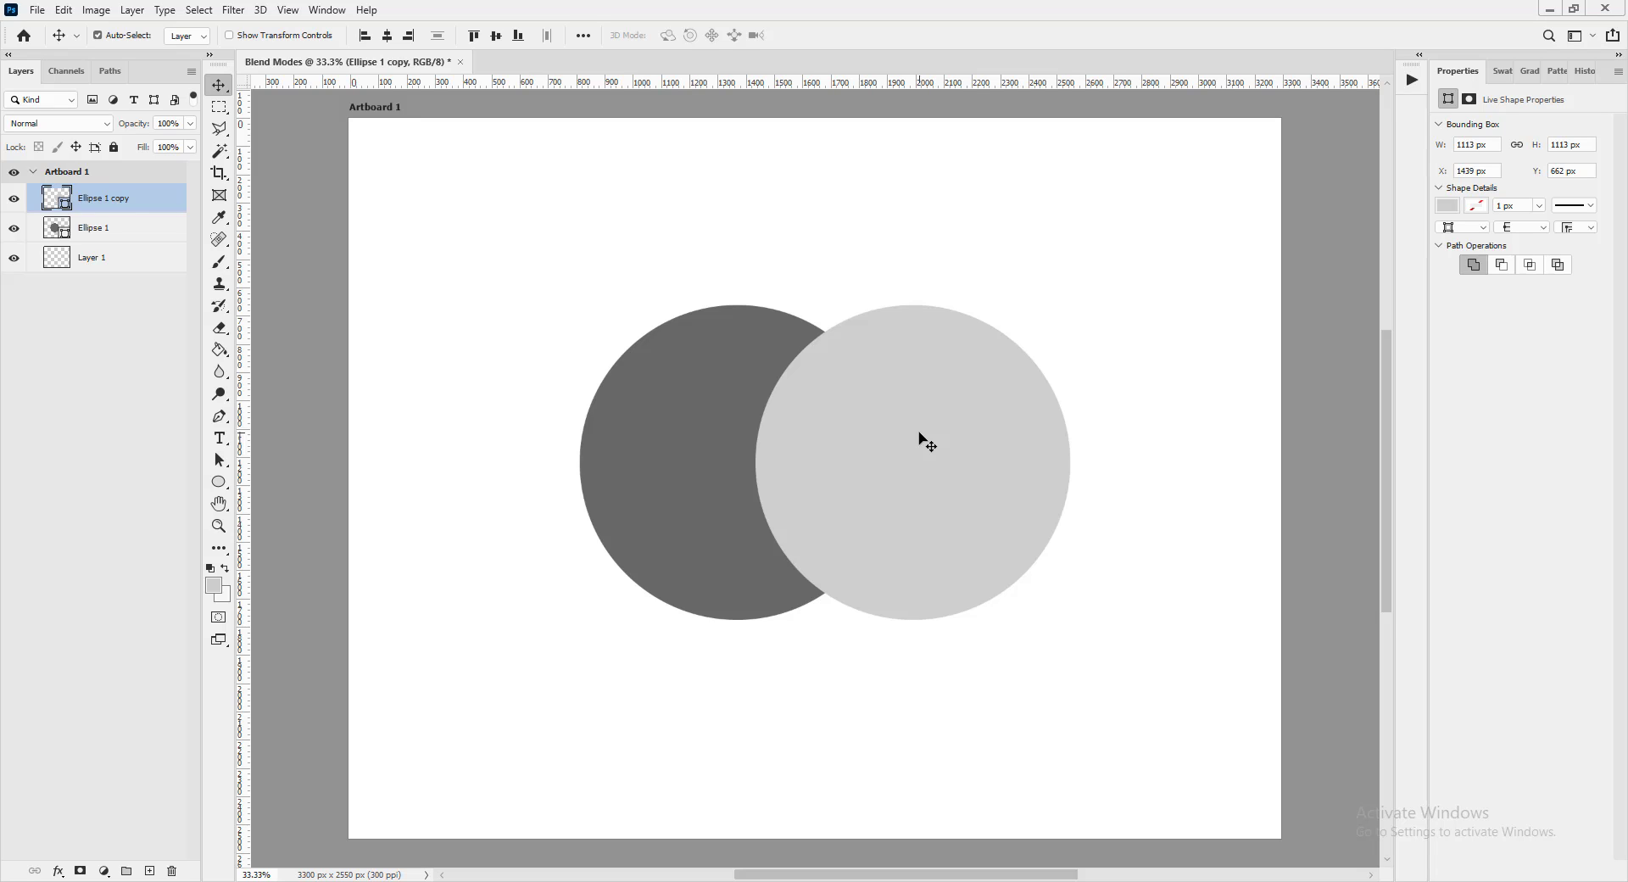
# - Change the dark gray circle's fill to the bright blue from the recently used colors
pyautogui.click(673, 416)
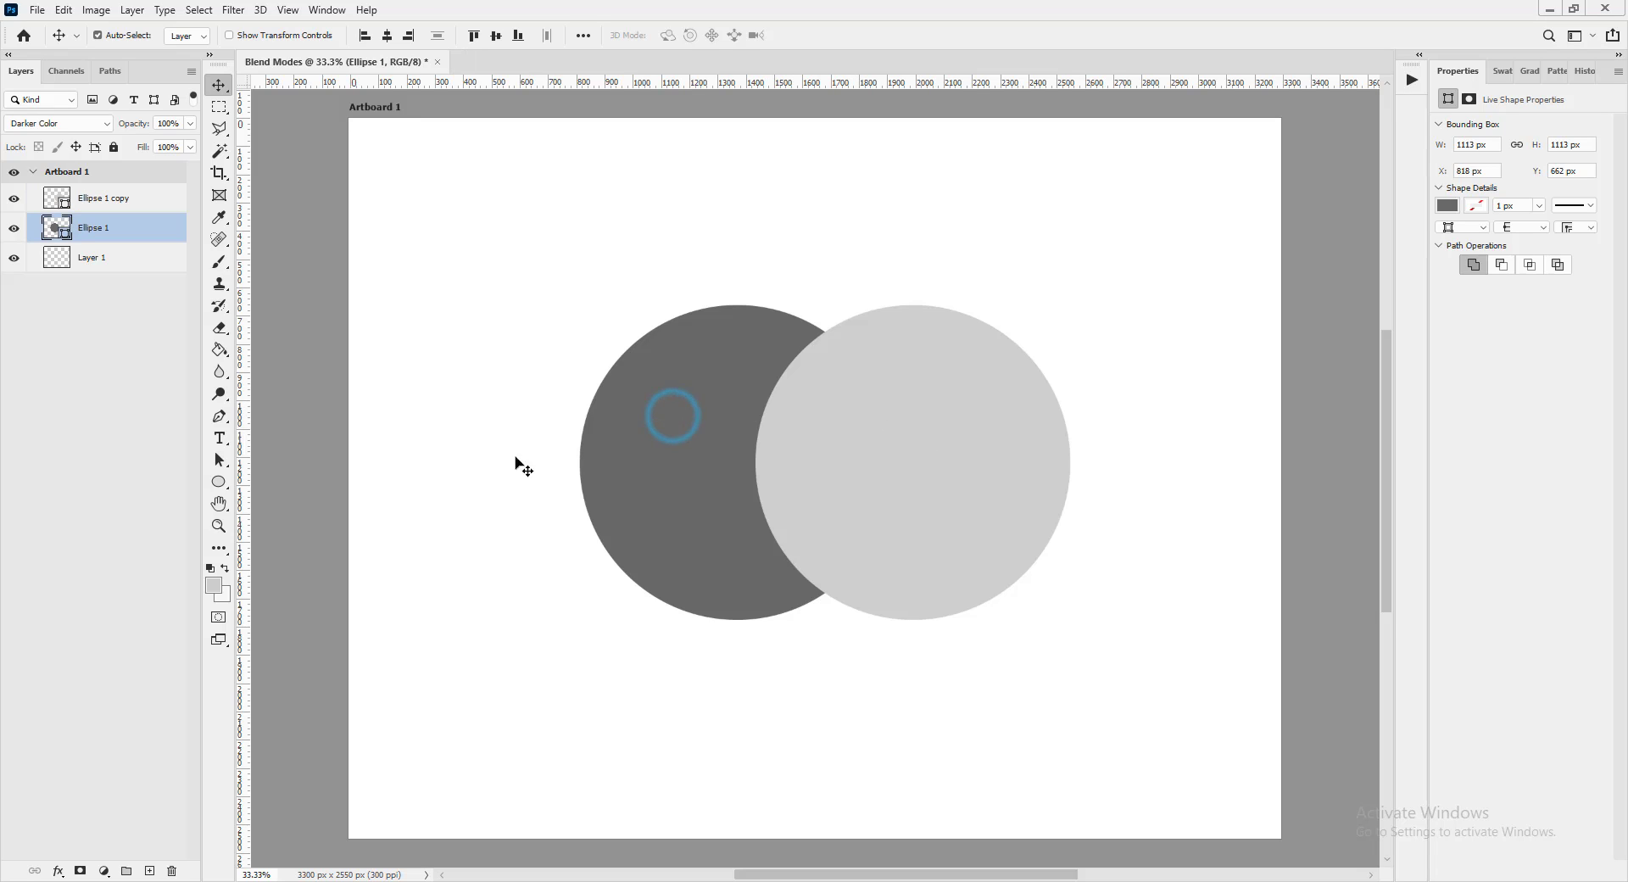
pyautogui.press('u')
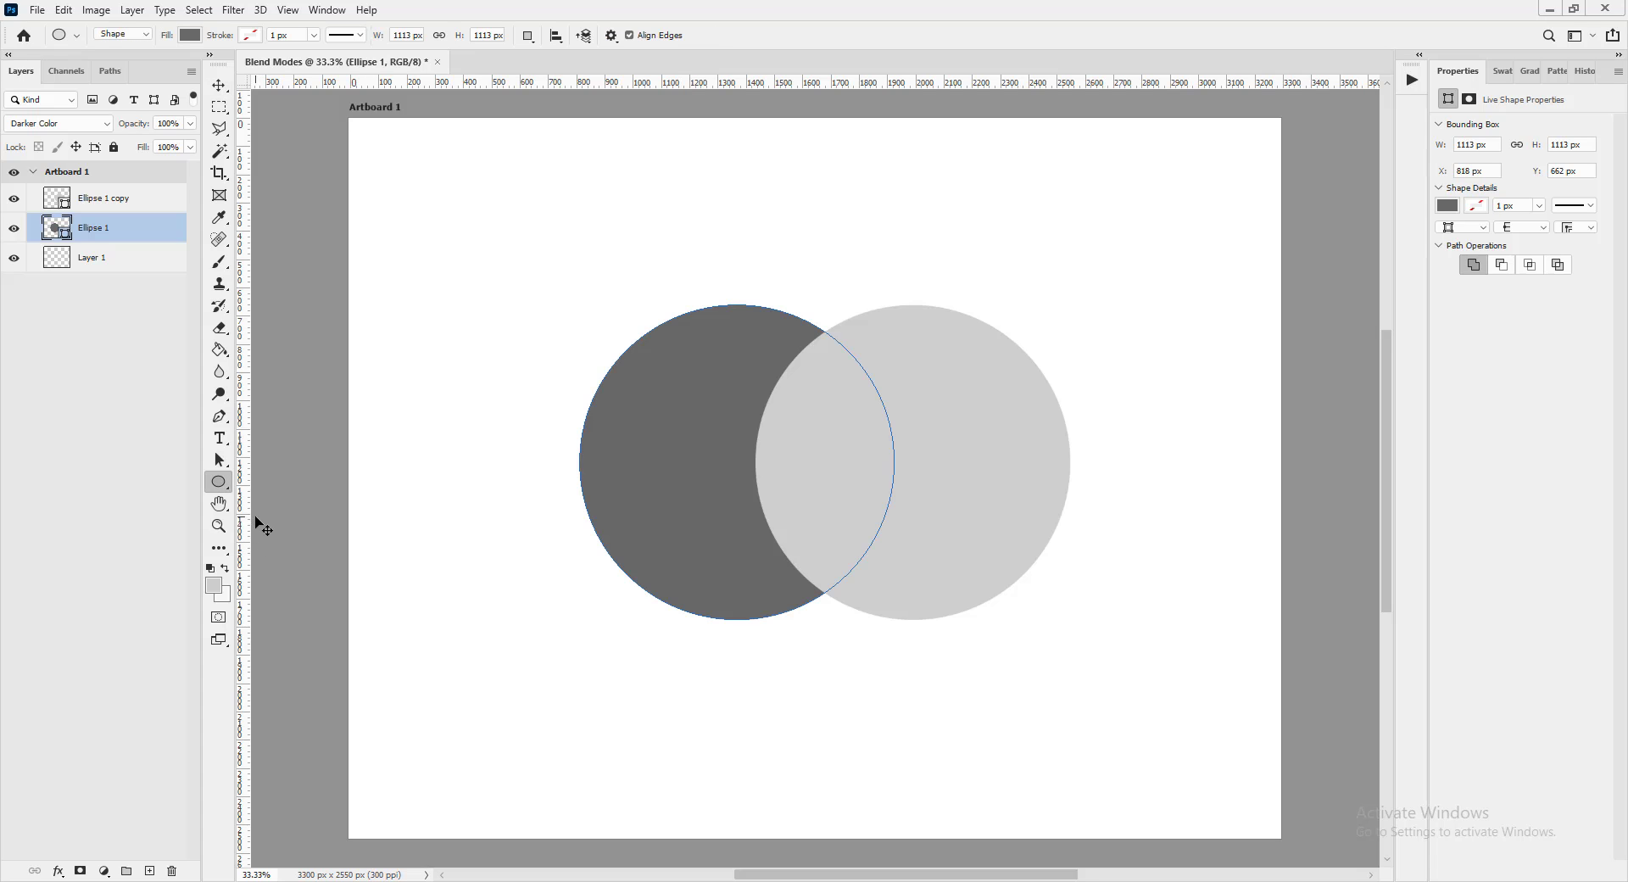
pyautogui.click(189, 35)
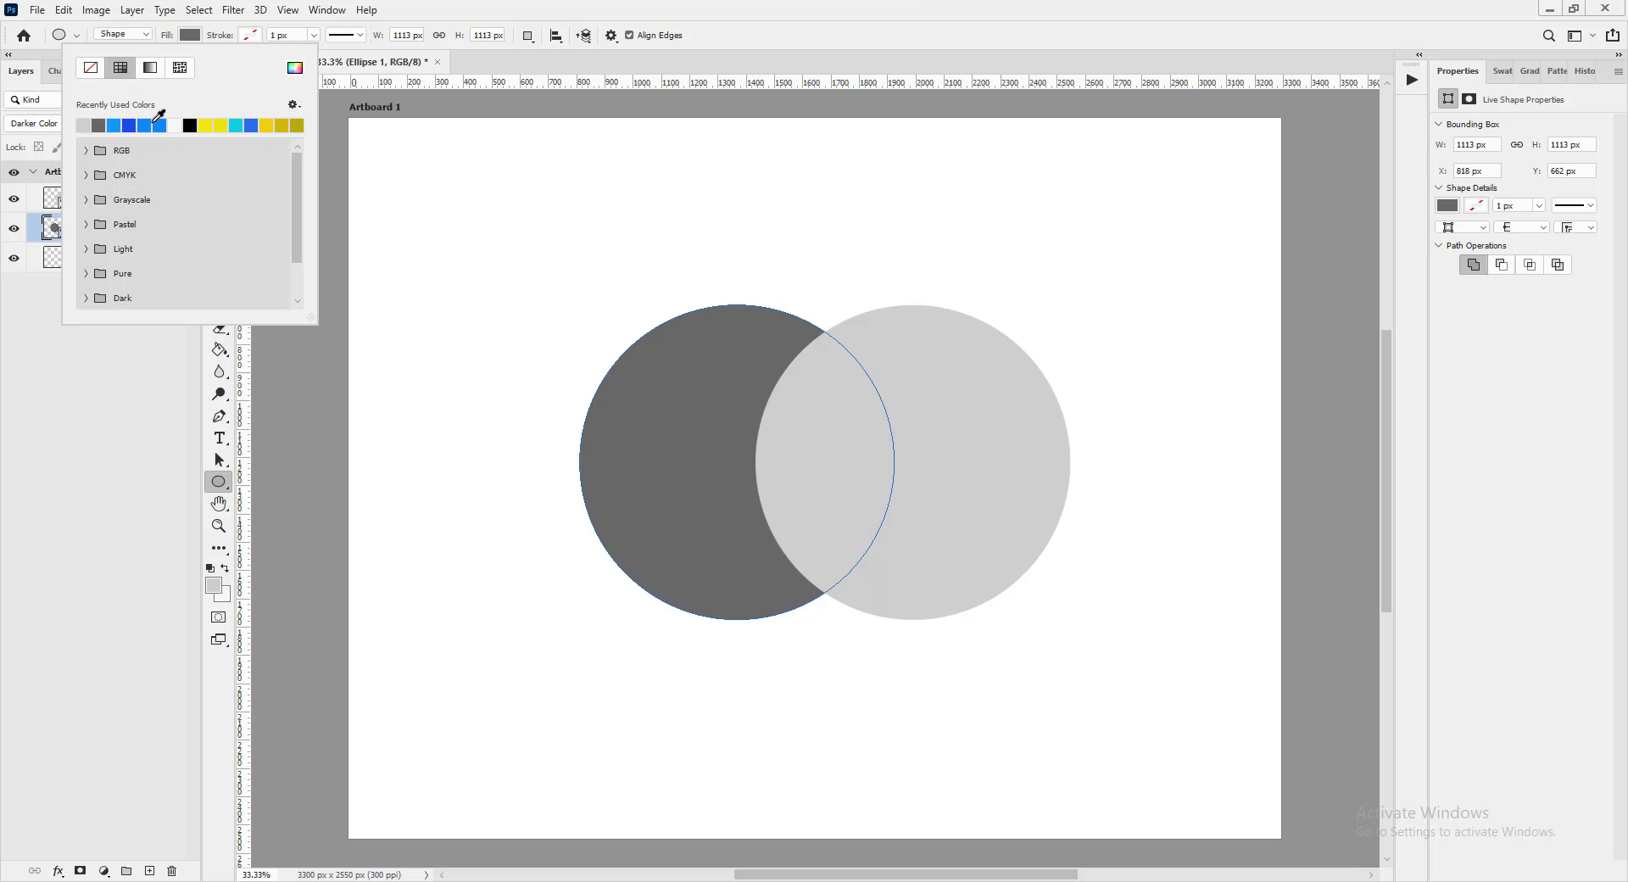
pyautogui.click(150, 123)
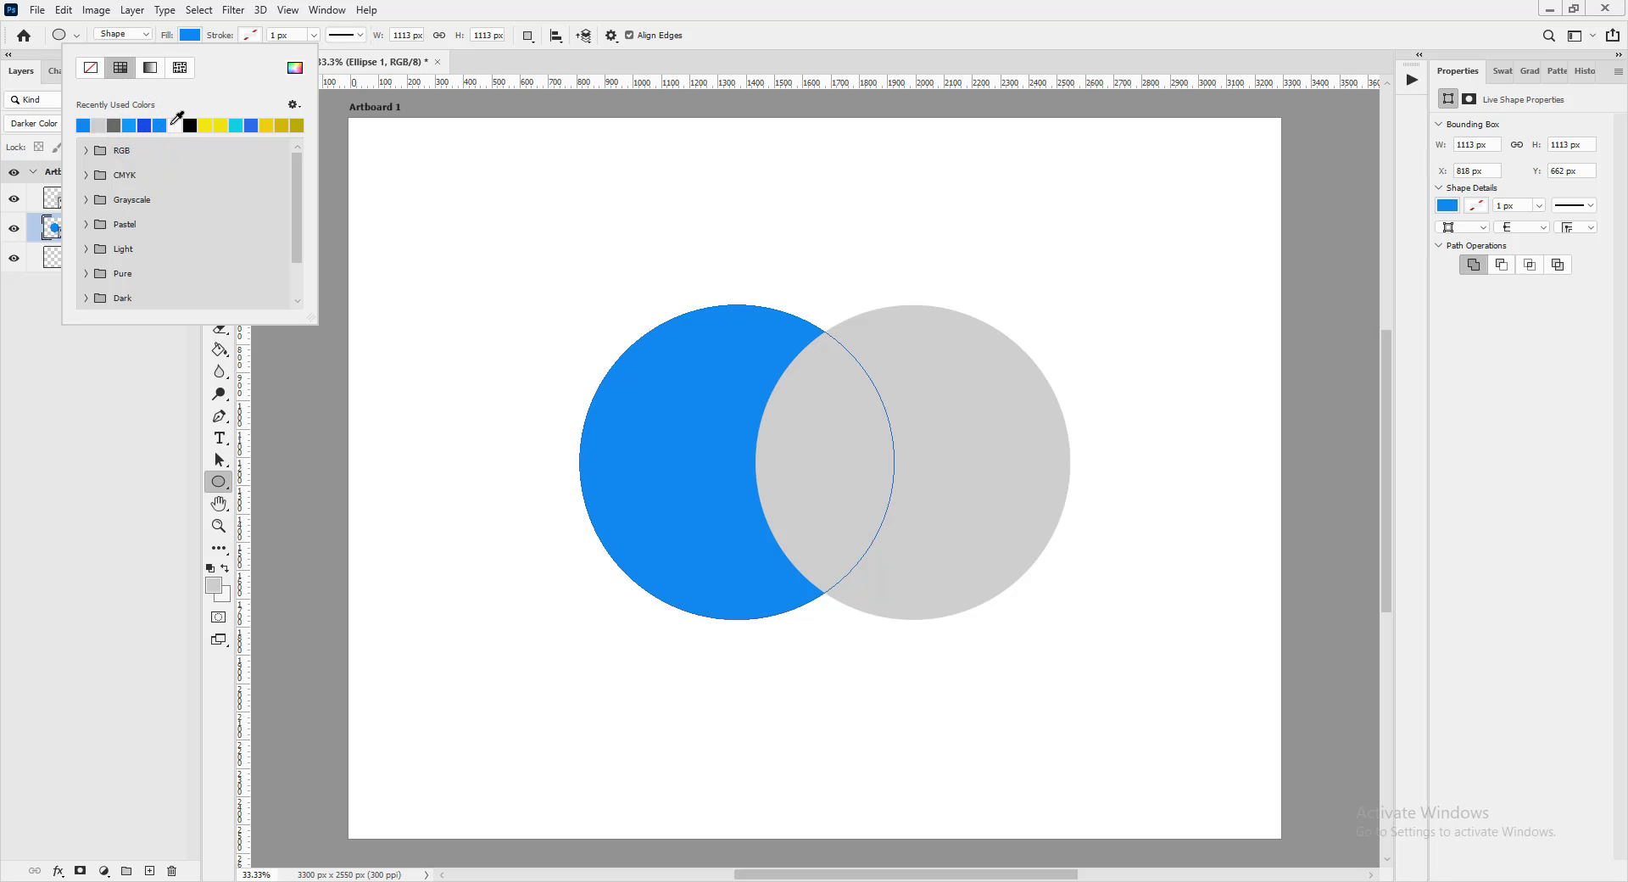
pyautogui.press('v')
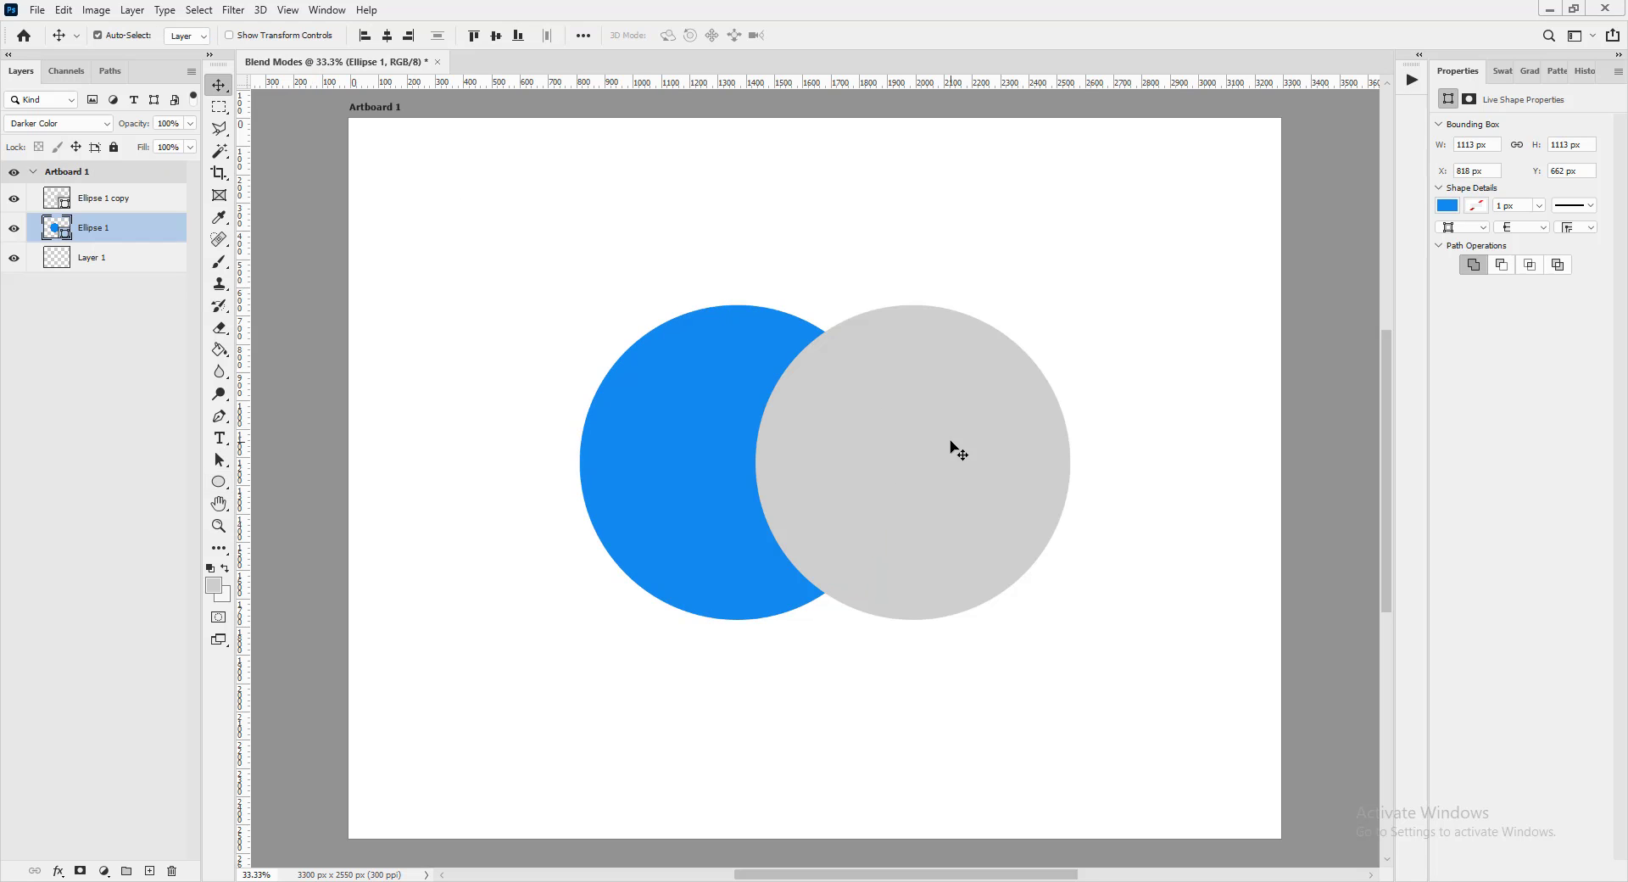
# - Change the light gray circle's fill to a golden yellow from the recently used colors
pyautogui.press('u')
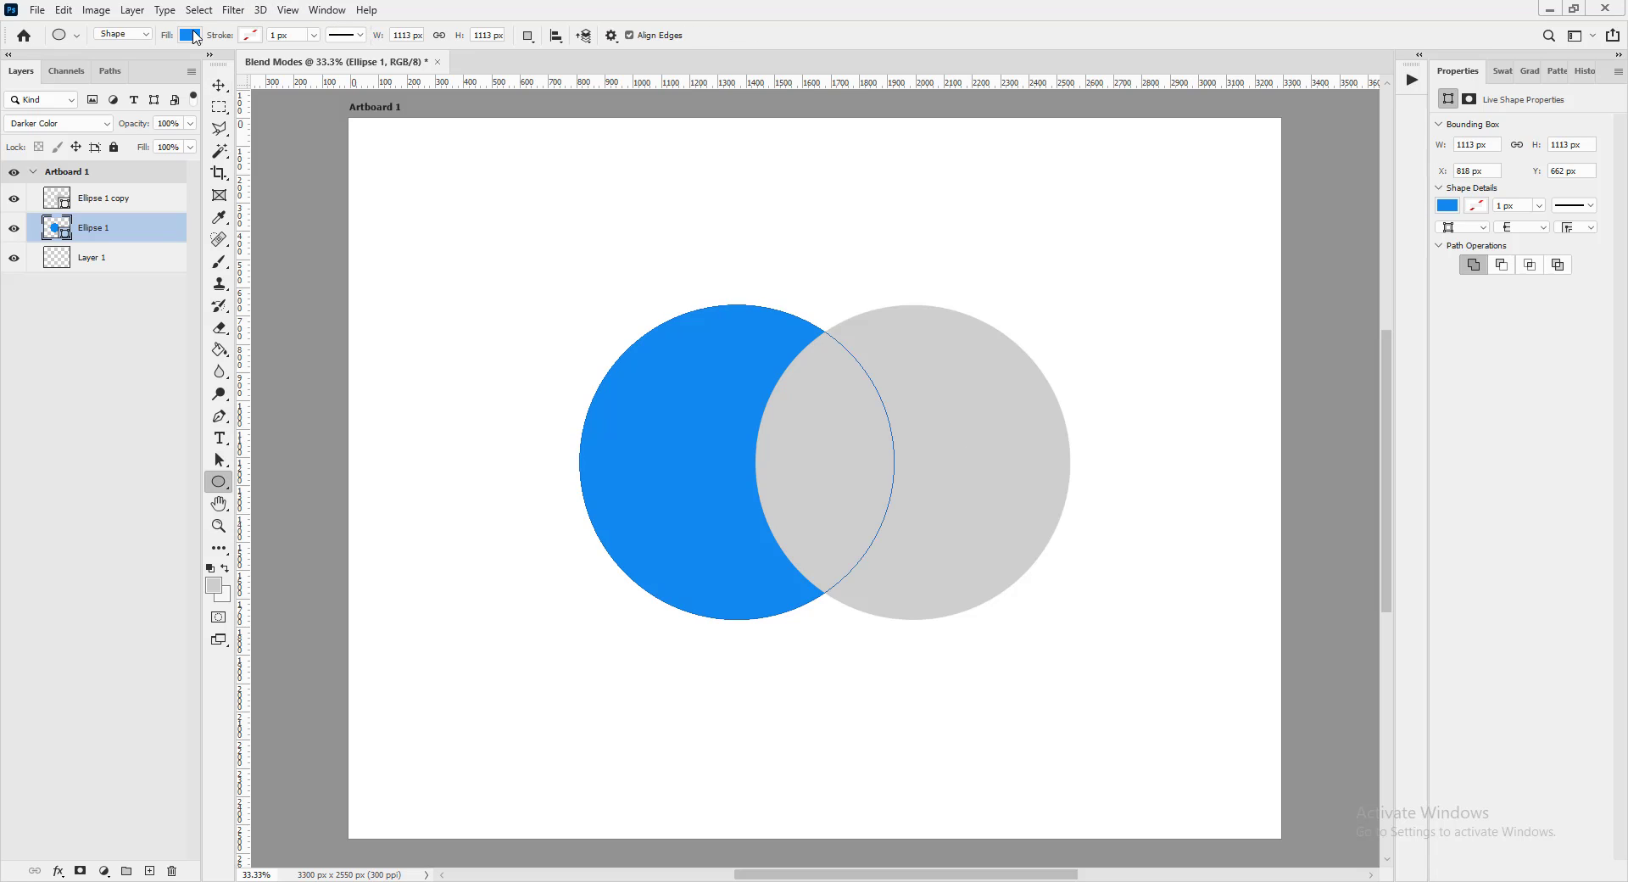
pyautogui.click(165, 198)
pyautogui.click(190, 35)
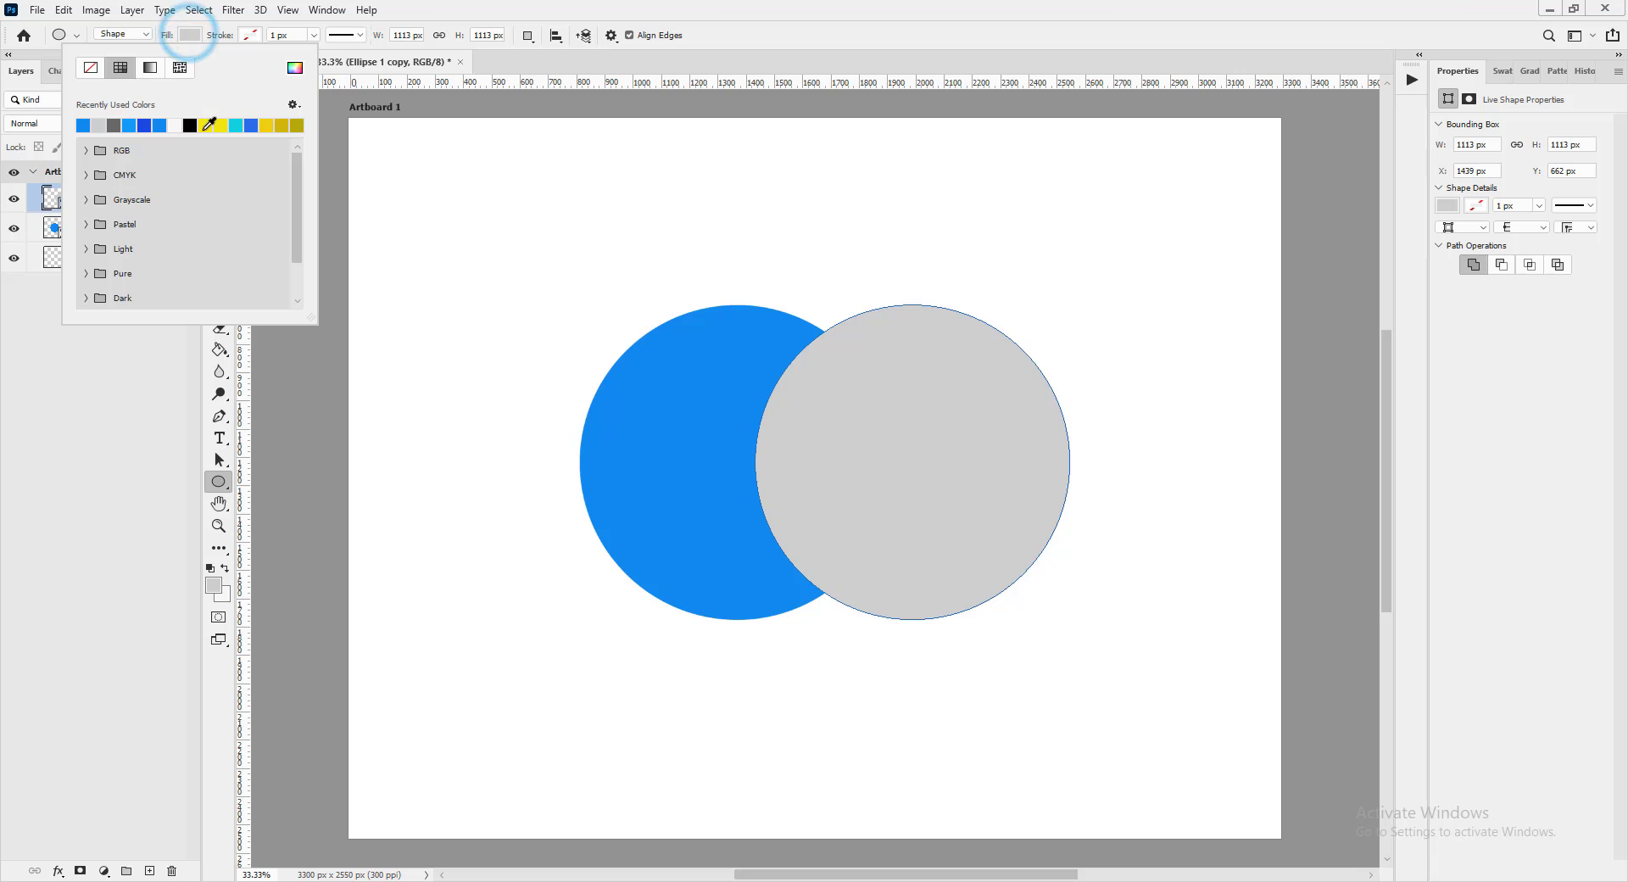
pyautogui.click(266, 124)
pyautogui.click(585, 408)
pyautogui.press('v')
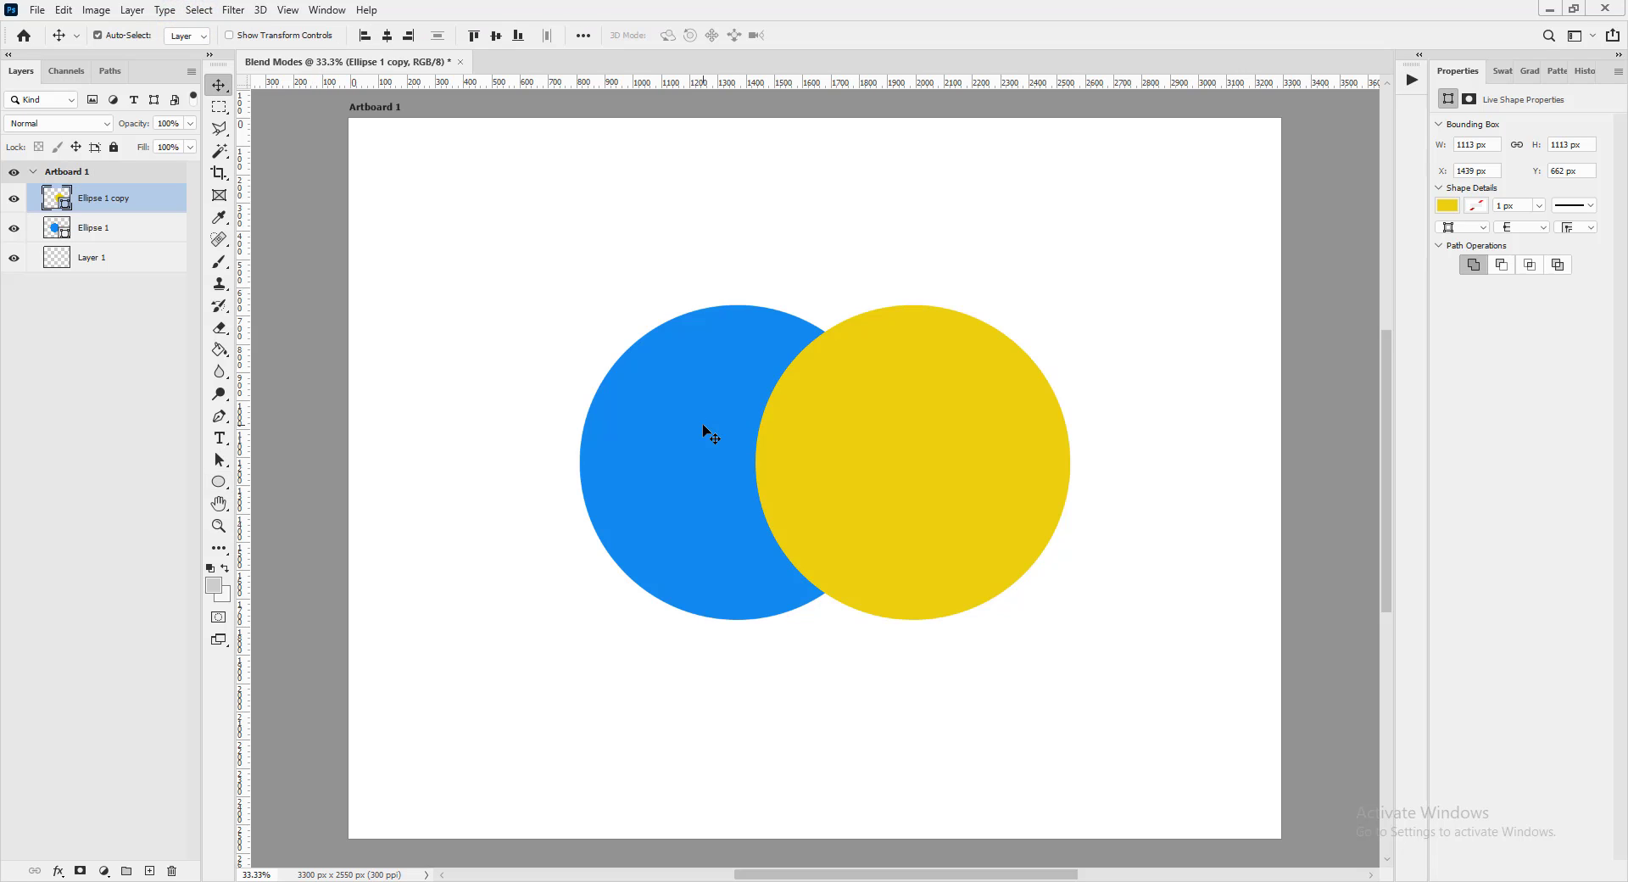
# - Preview the darkening blend modes on the yellow circle and set it to Darken
pyautogui.click(807, 492)
pyautogui.click(100, 132)
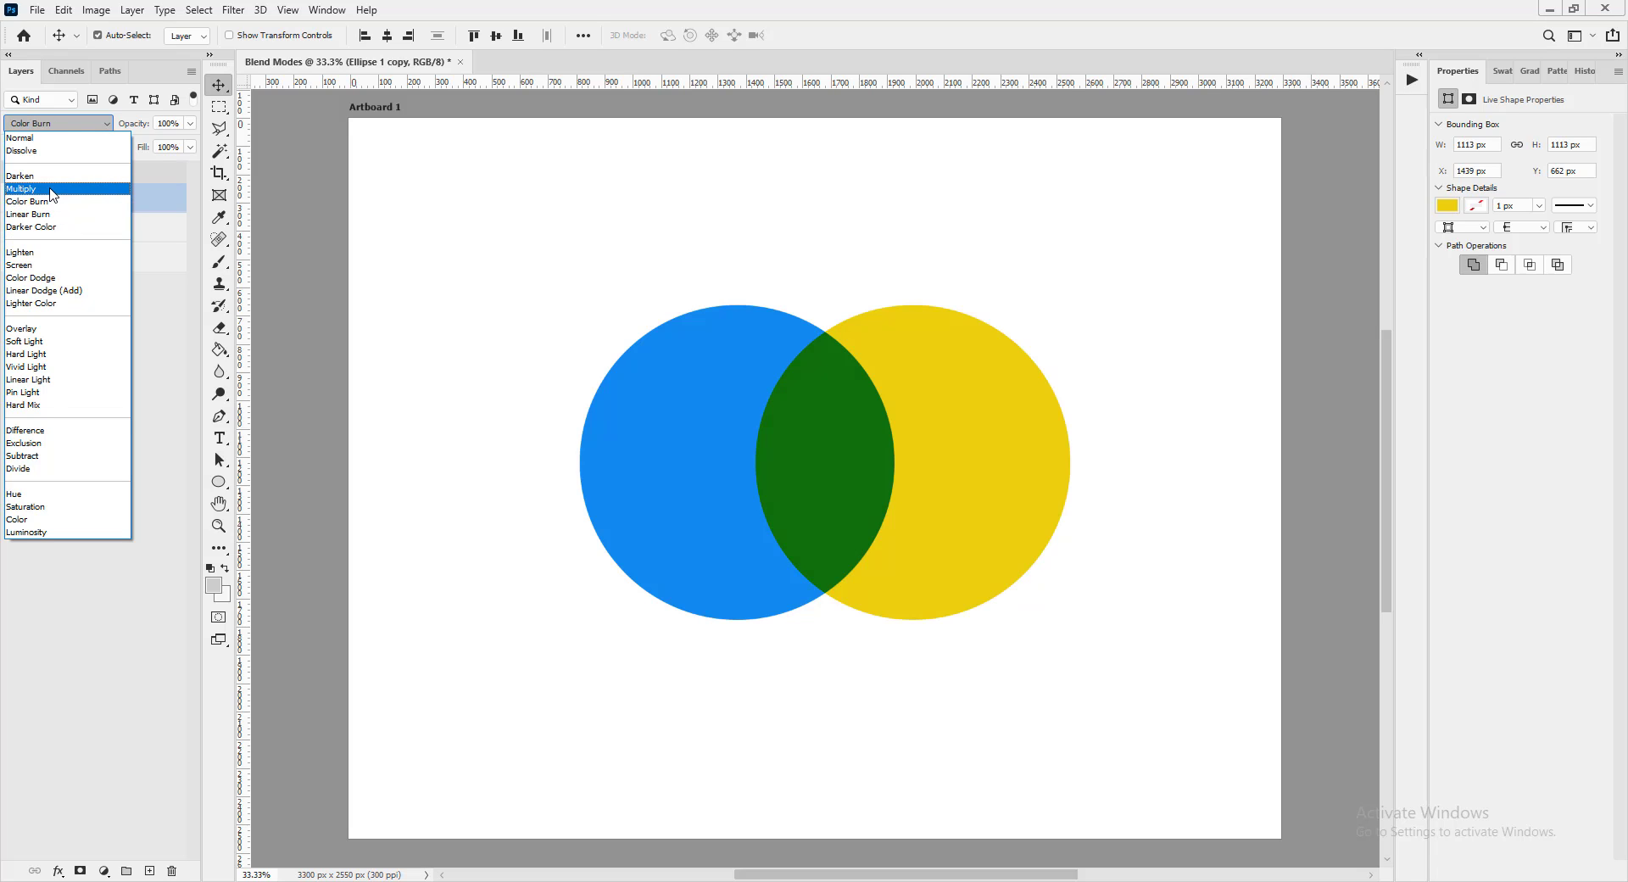
pyautogui.press('Up')
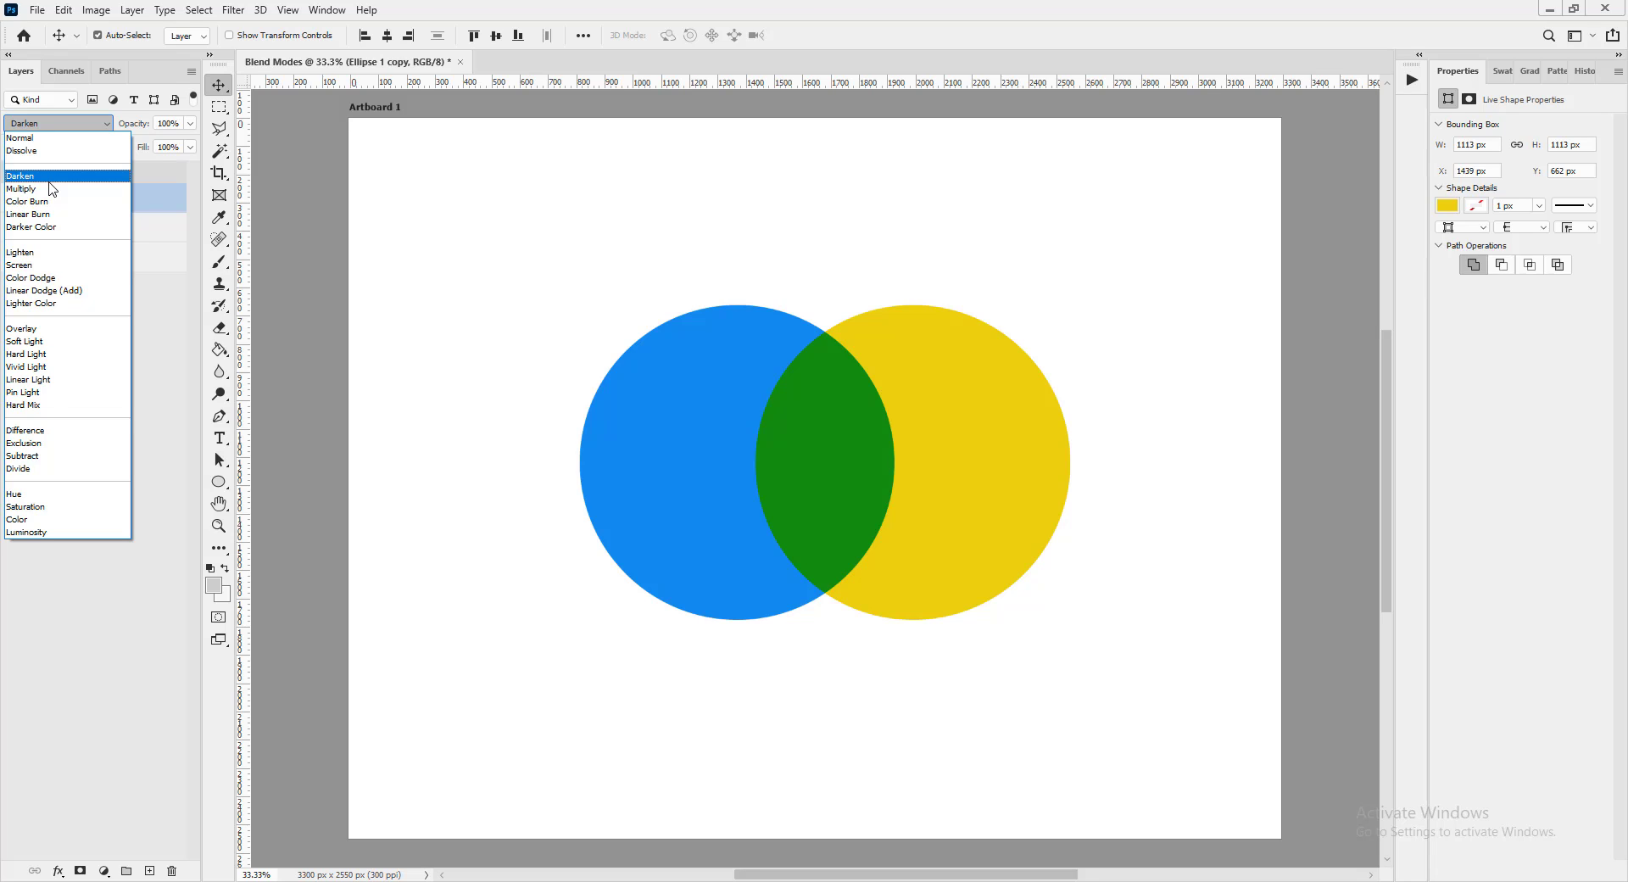
pyautogui.click(44, 176)
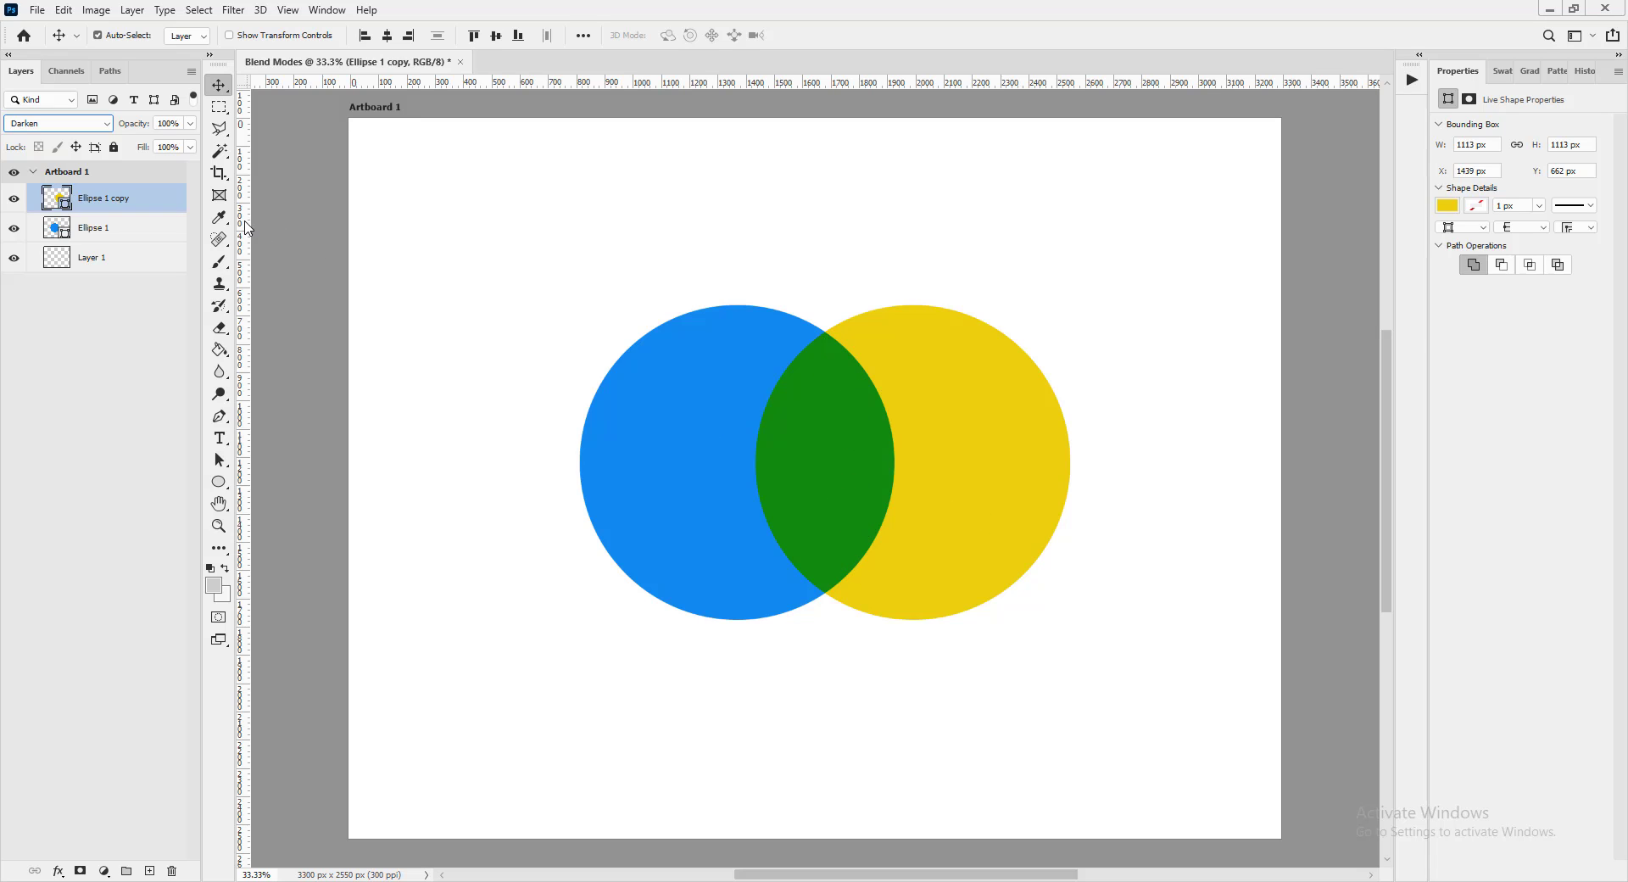
# - Preview the component blend modes such as Luminosity on the yellow circle, then reset it to Normal
pyautogui.click(106, 124)
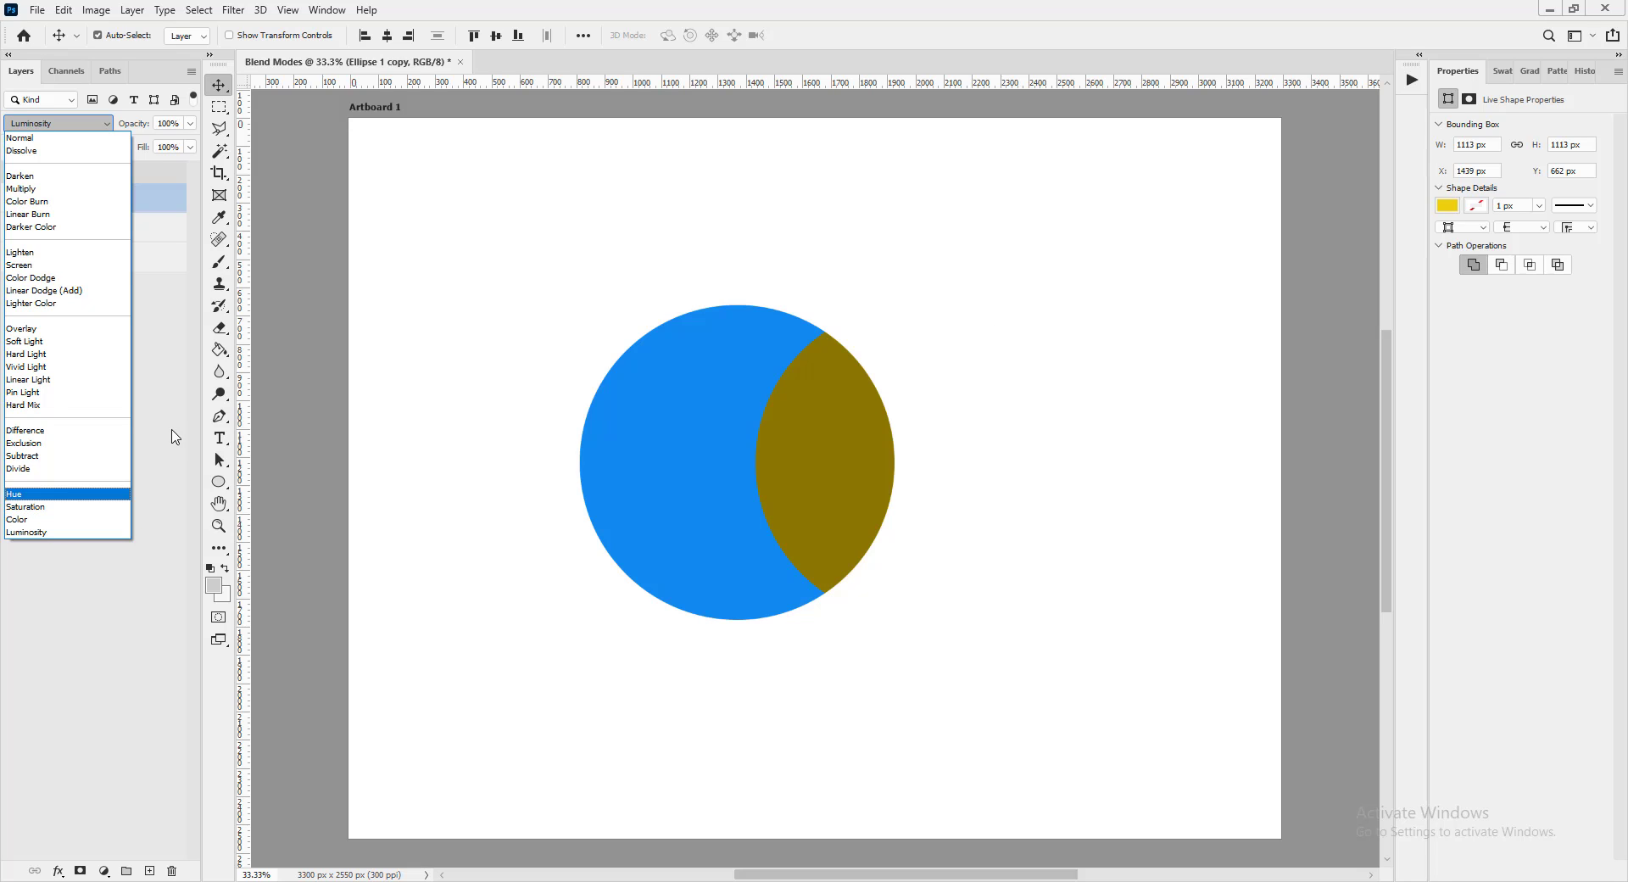
pyautogui.click(392, 441)
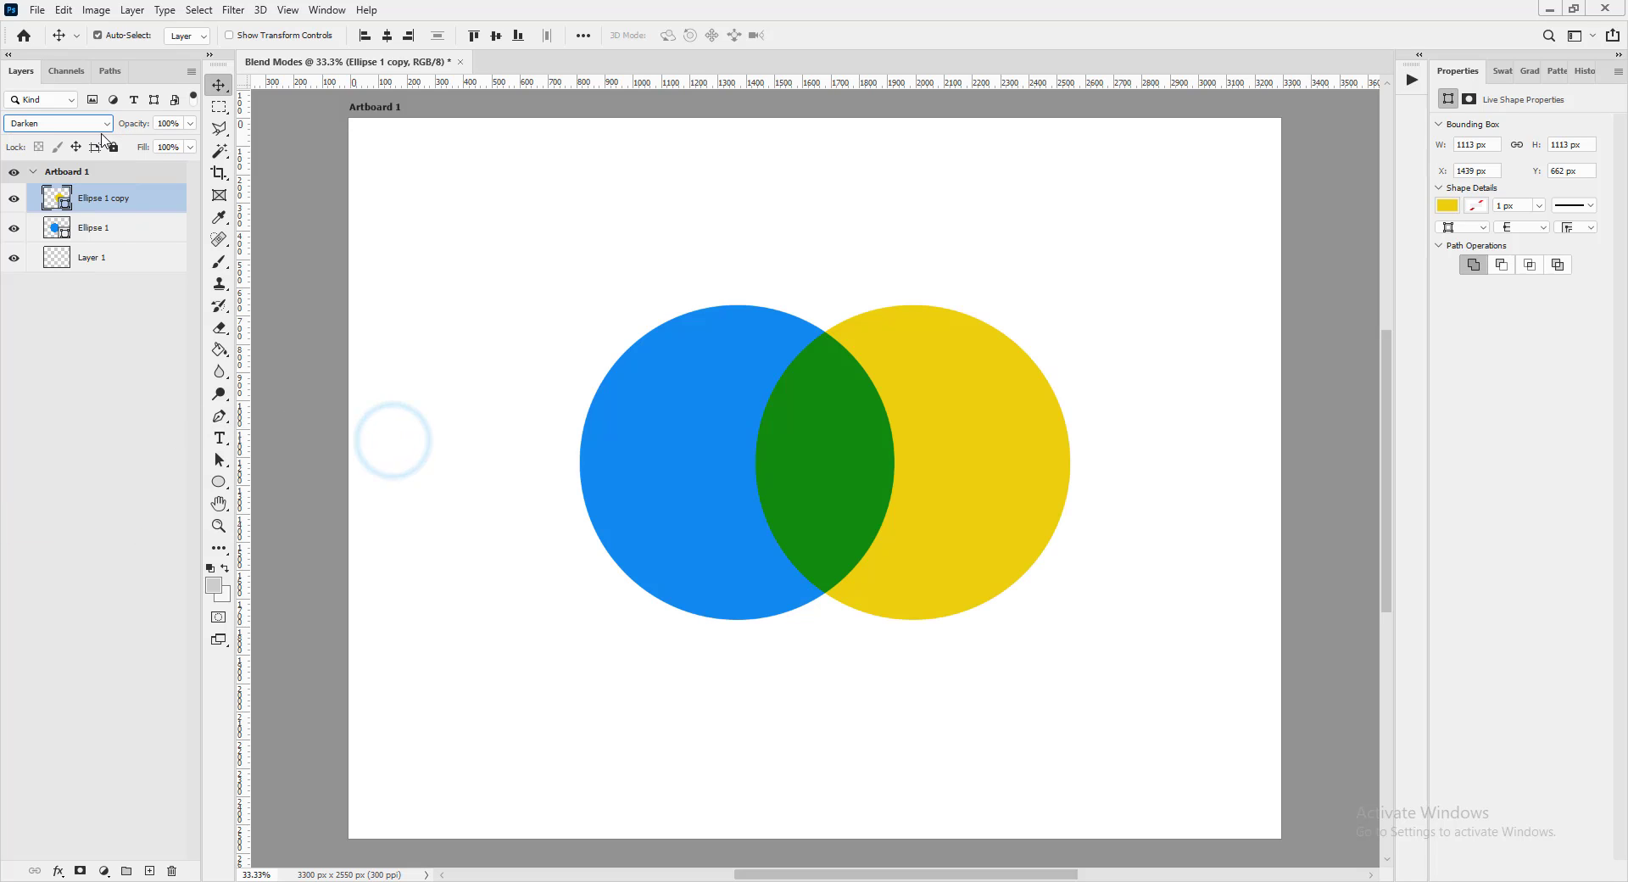
pyautogui.click(95, 125)
pyautogui.click(56, 137)
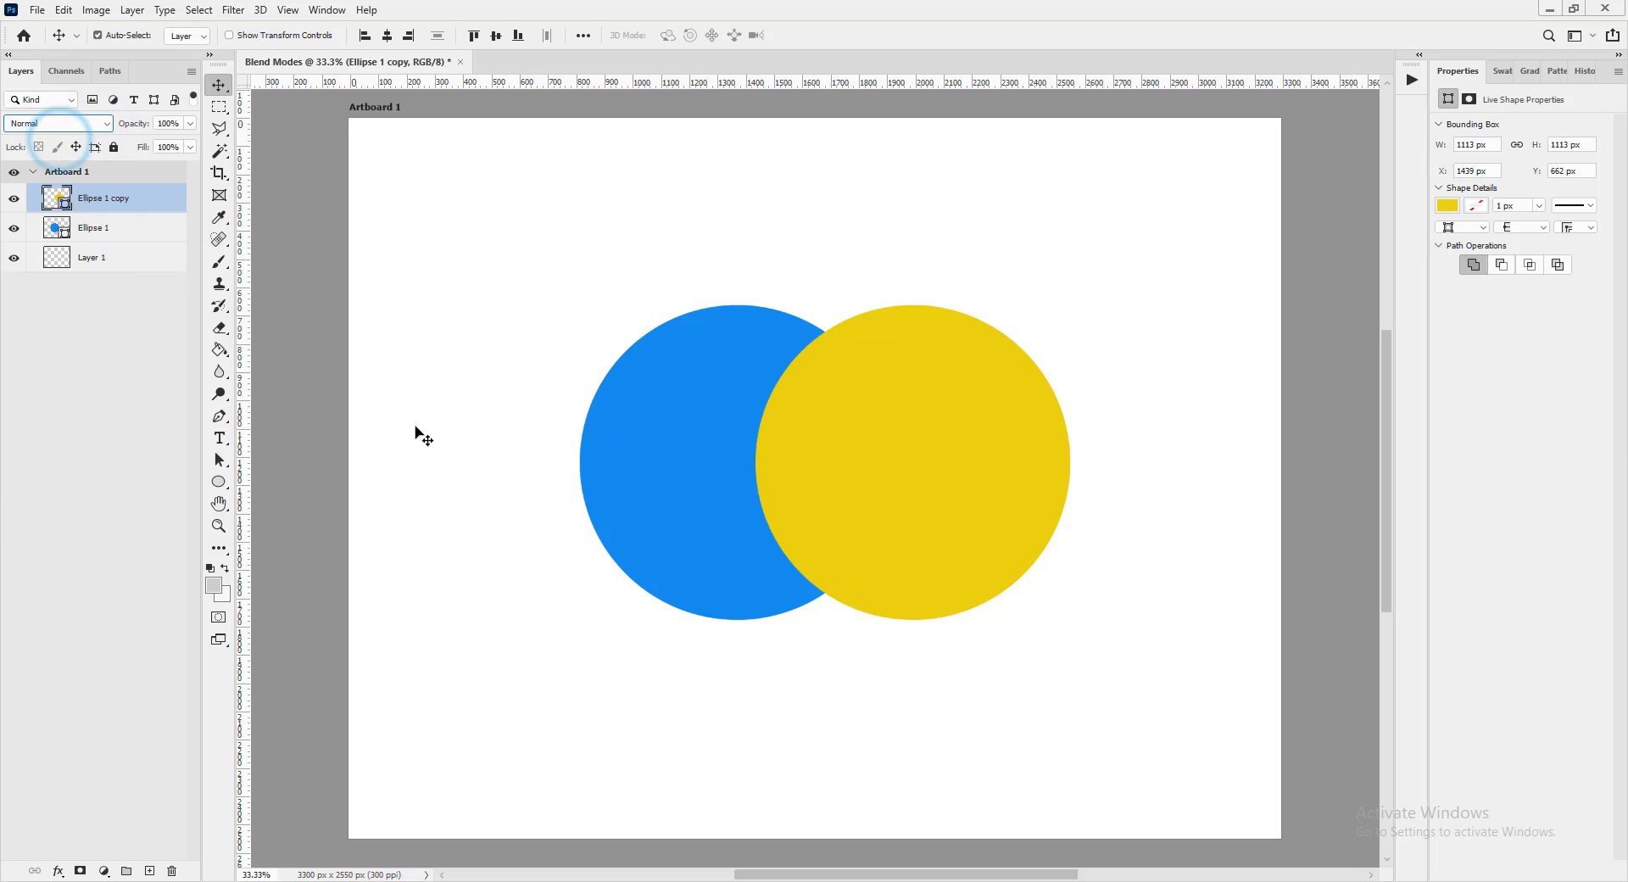
# - Change the blue circle's fill to the dark green #339304
pyautogui.click(646, 448)
pyautogui.press('u')
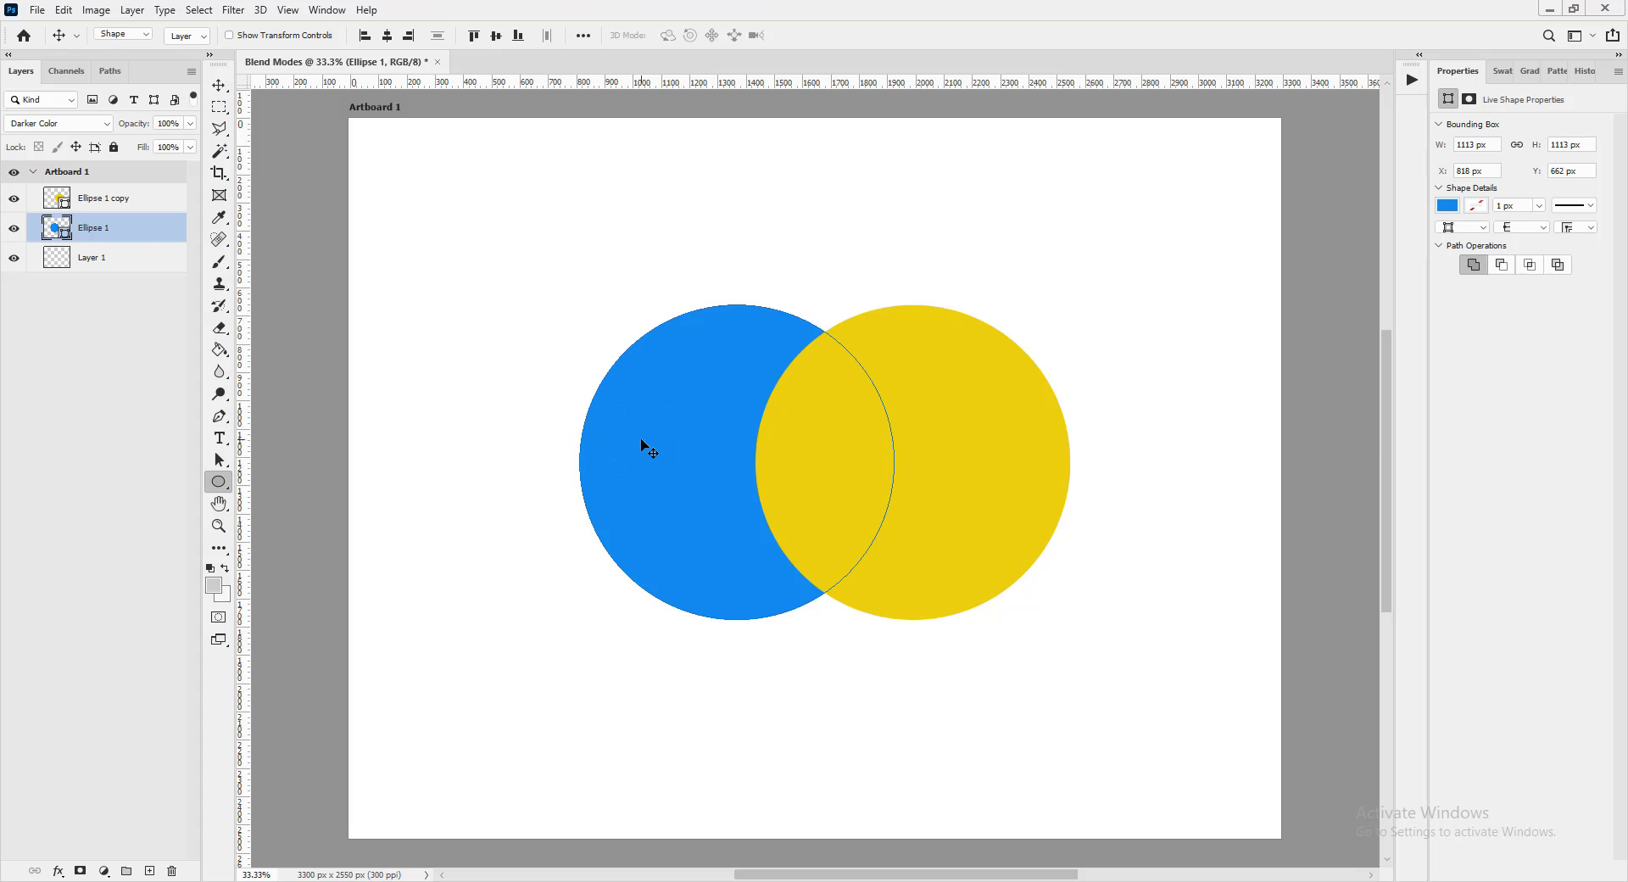
pyautogui.click(190, 35)
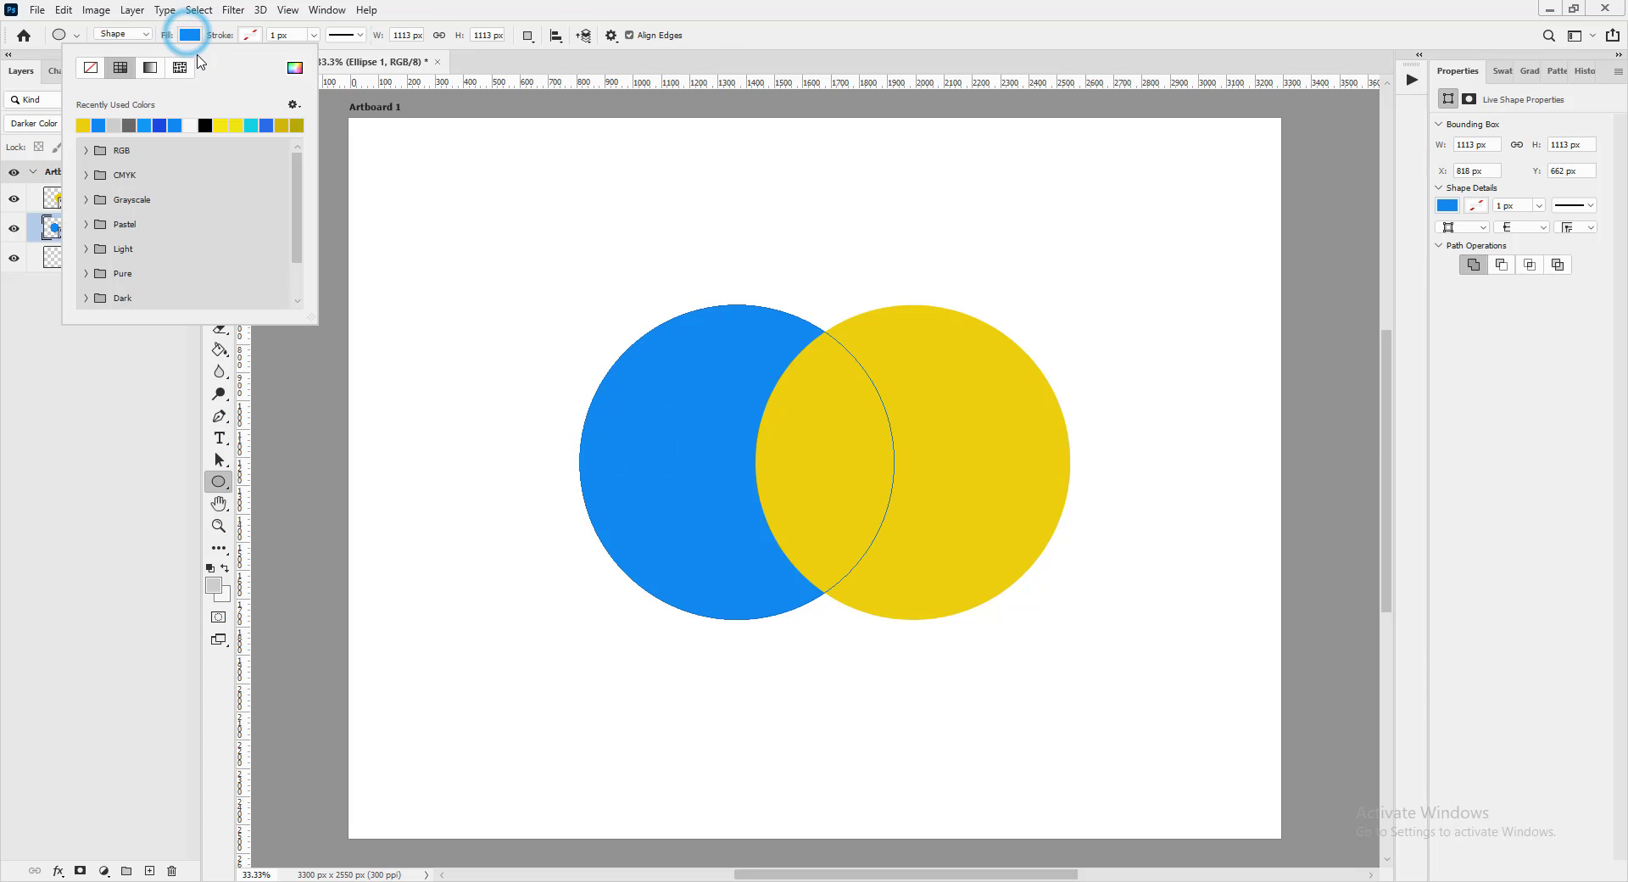
pyautogui.click(295, 71)
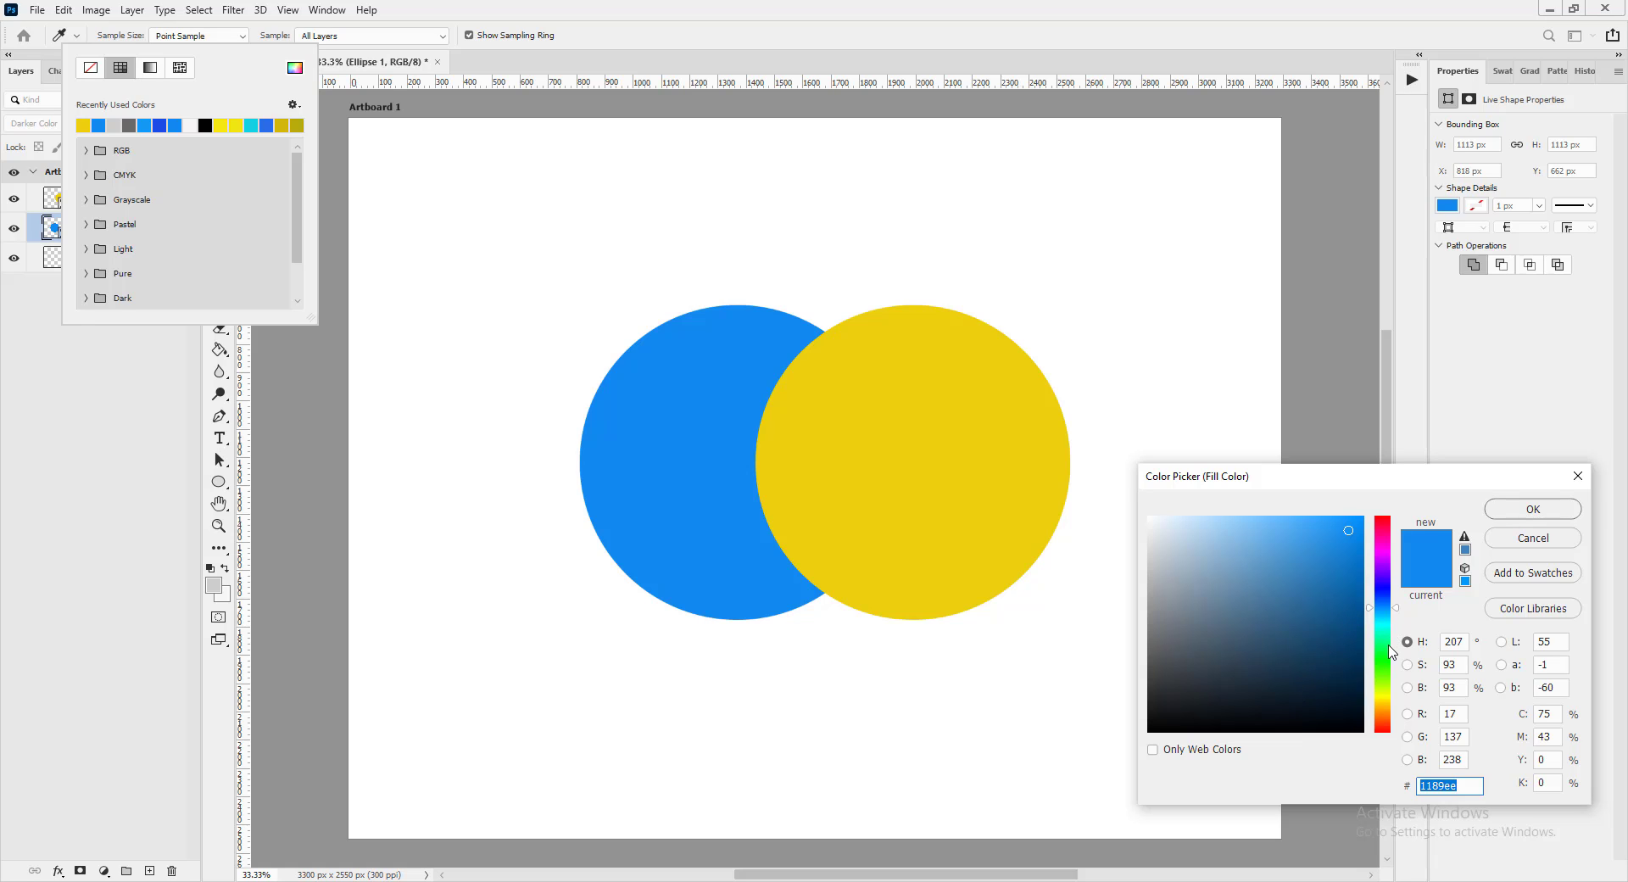
pyautogui.click(1382, 671)
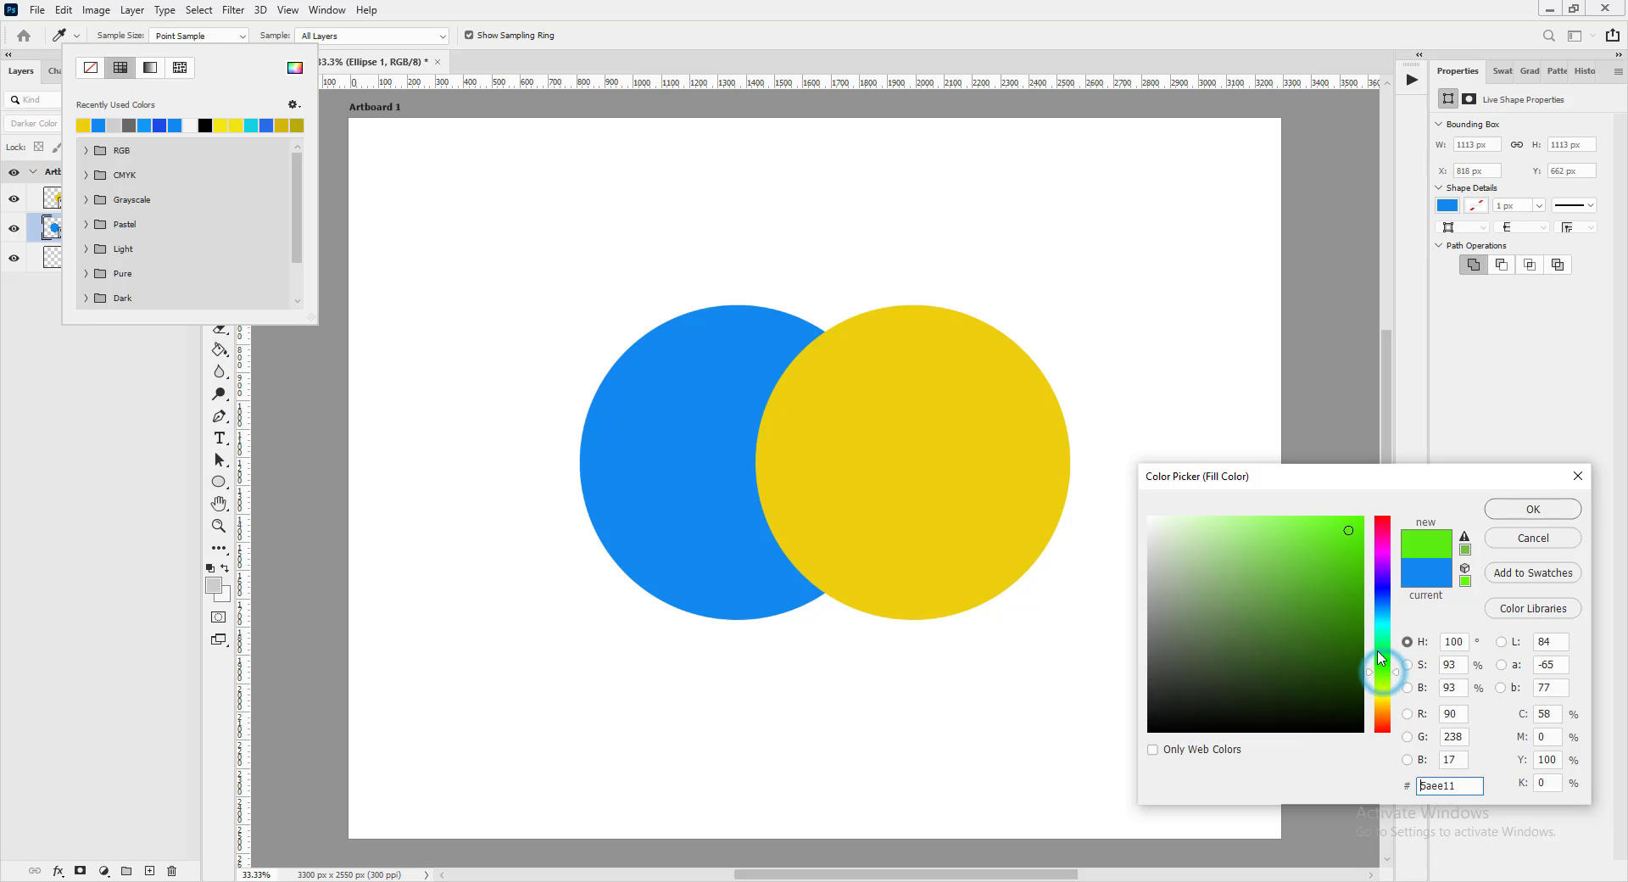
pyautogui.click(1350, 606)
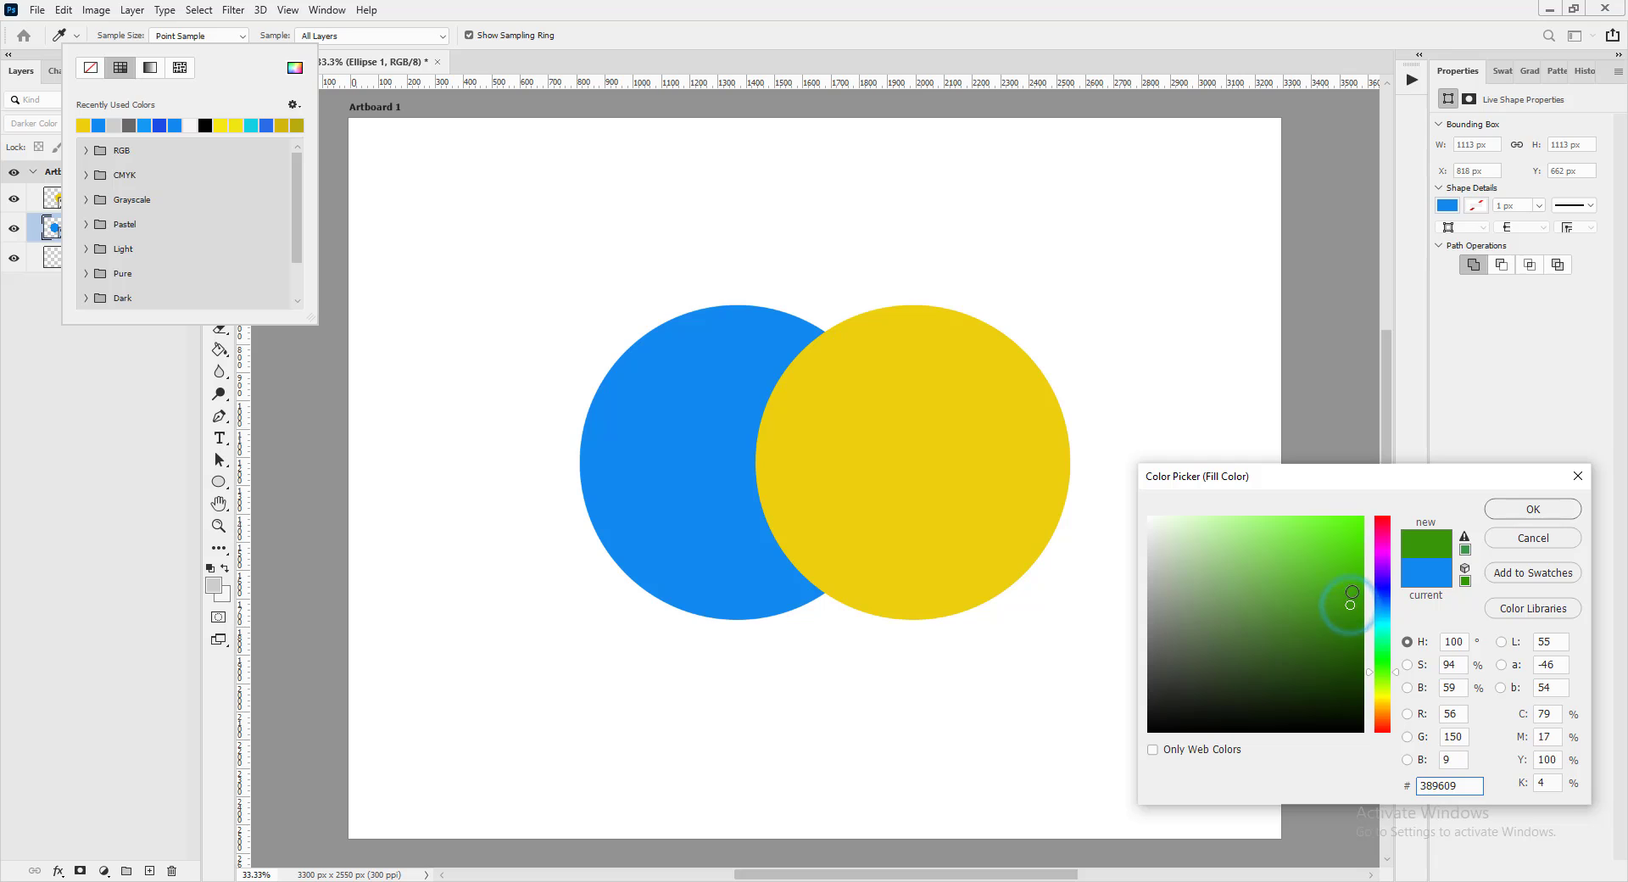
pyautogui.moveTo(1350, 606); pyautogui.dragTo(1358, 609)
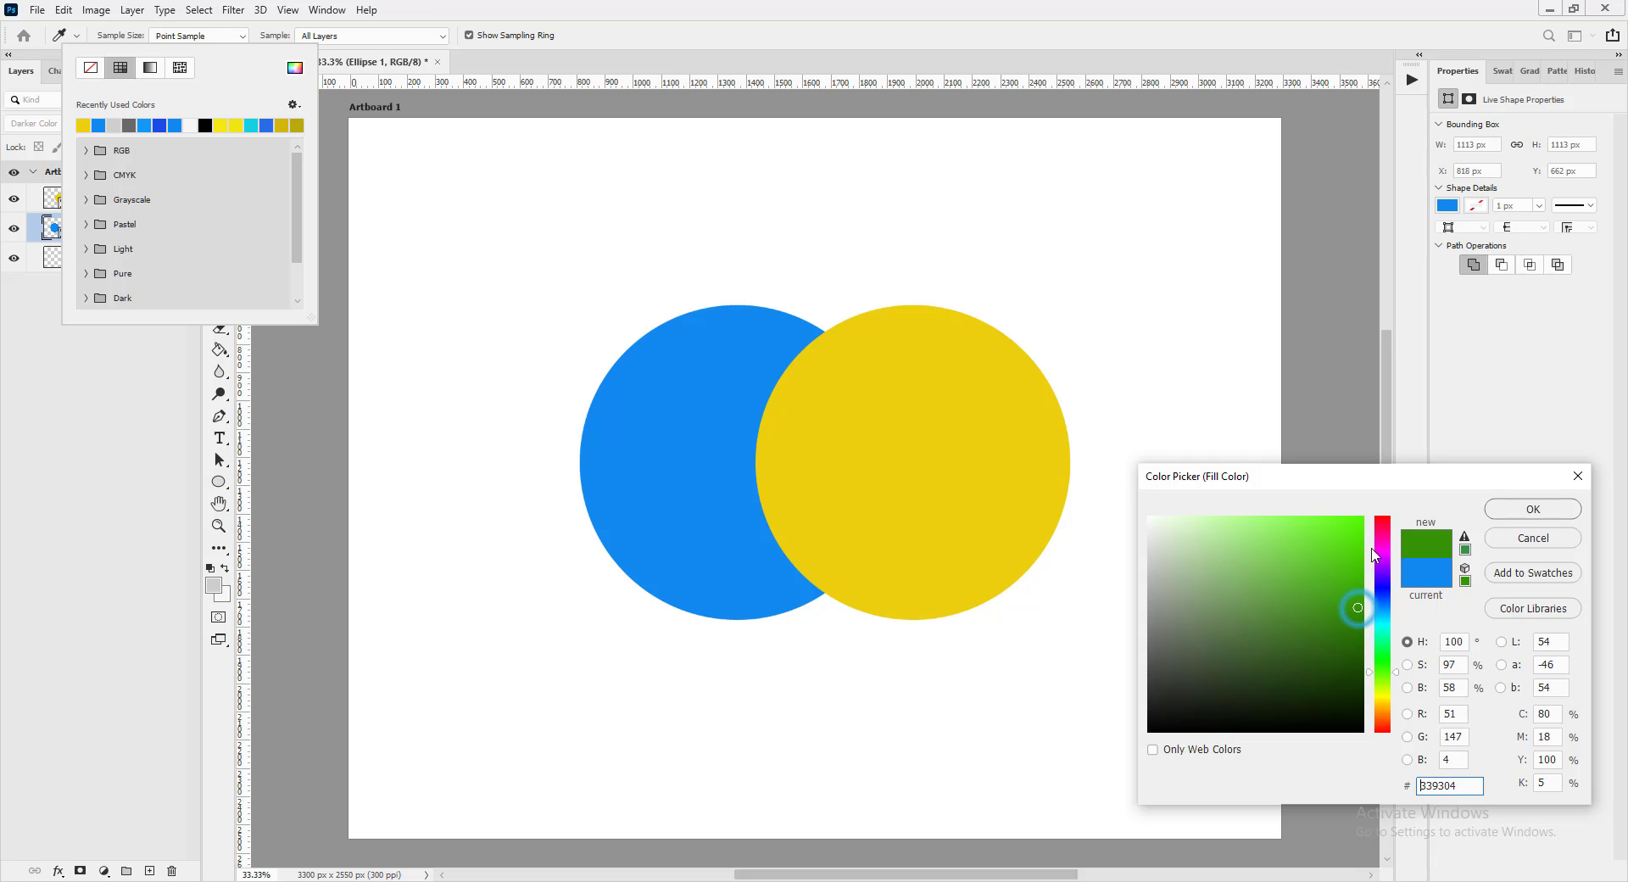
pyautogui.click(1503, 510)
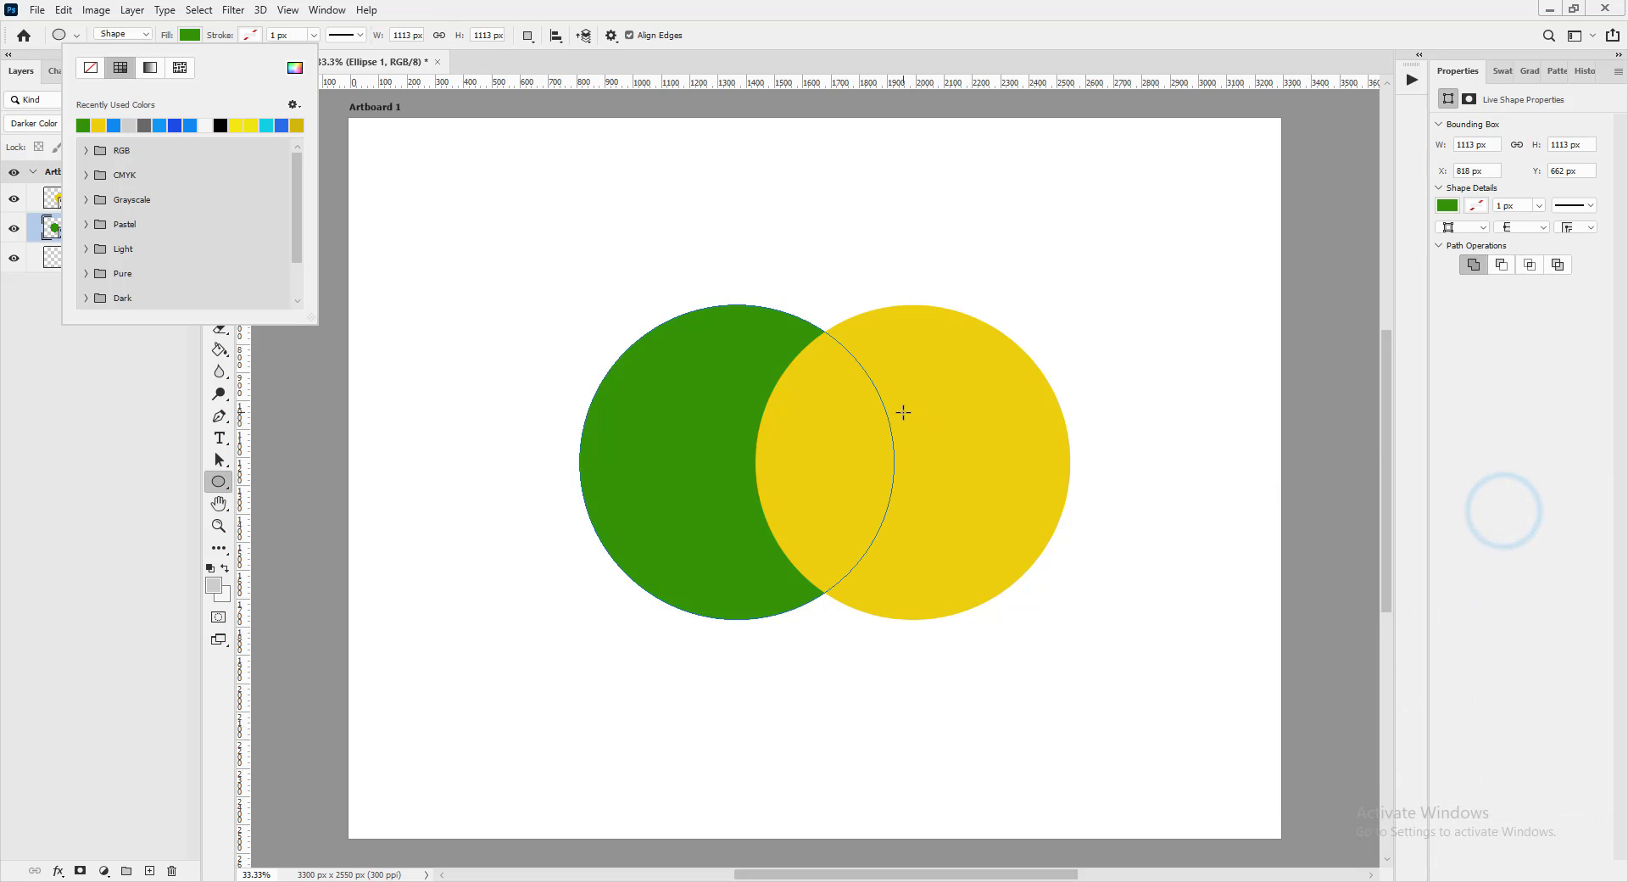
pyautogui.click(879, 395)
pyautogui.press('v')
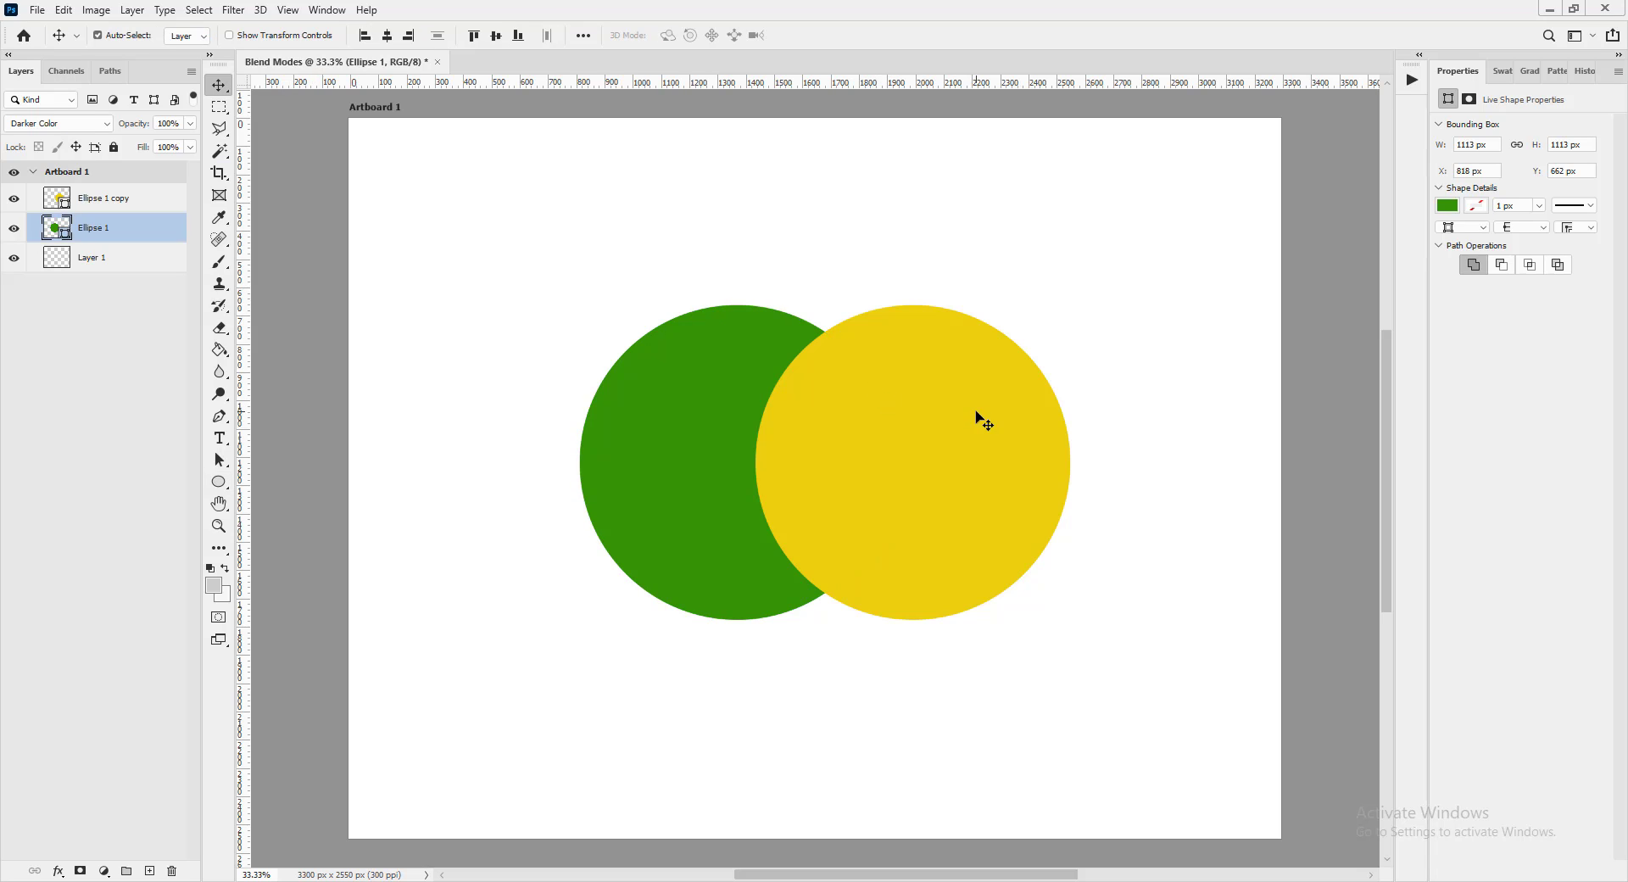
# - Change the yellow circle's fill to the deep blue from the recently used colors
pyautogui.click(906, 407)
pyautogui.press('u')
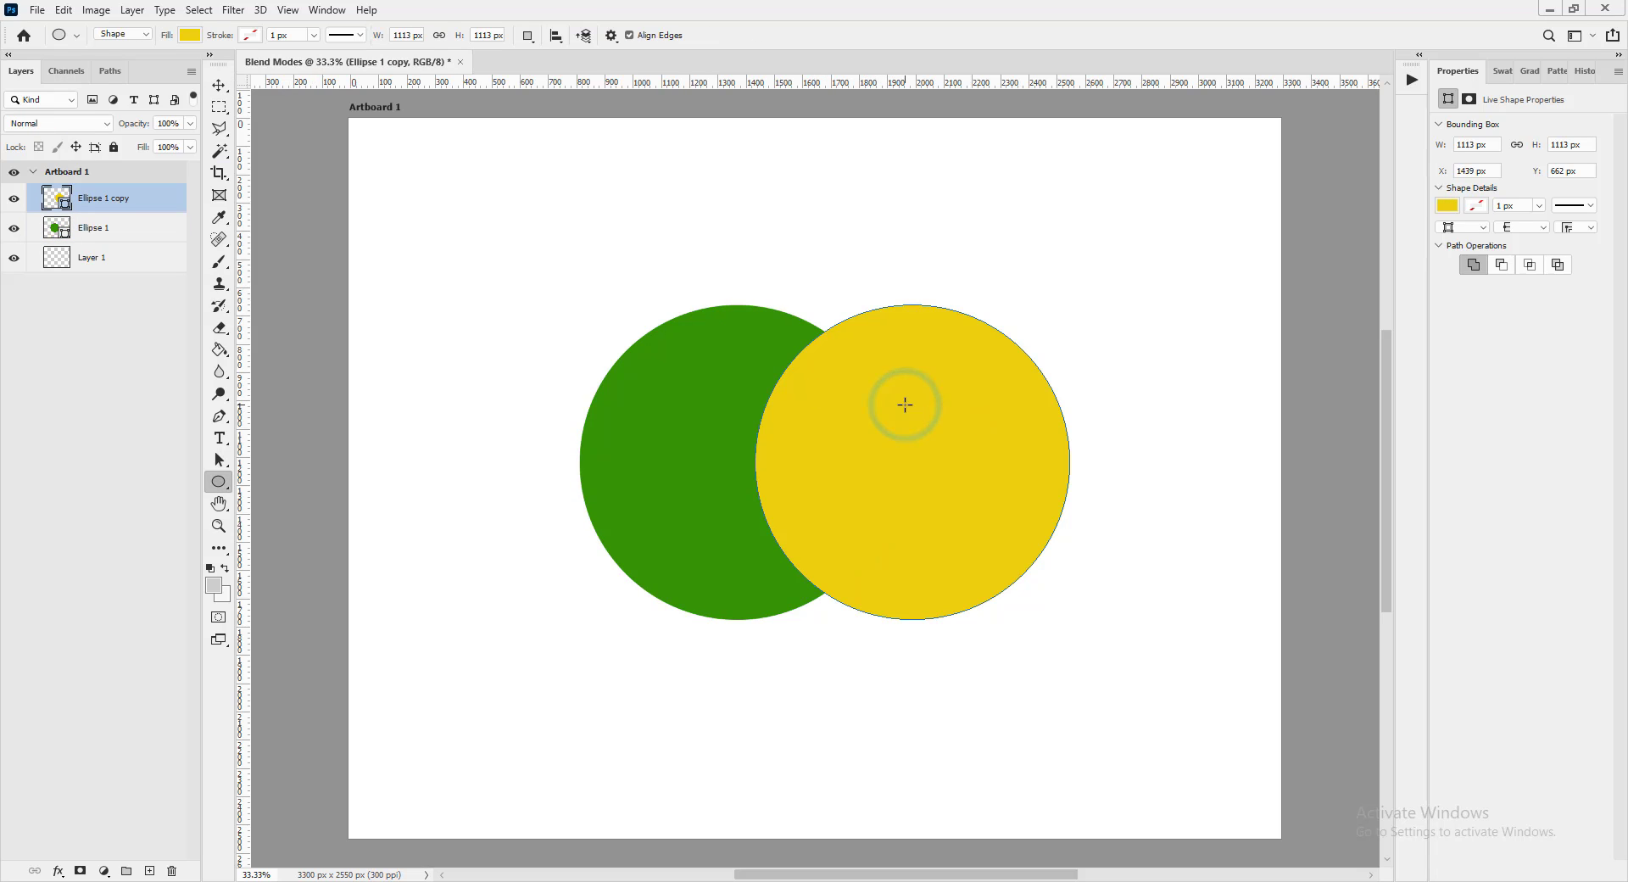
pyautogui.click(191, 38)
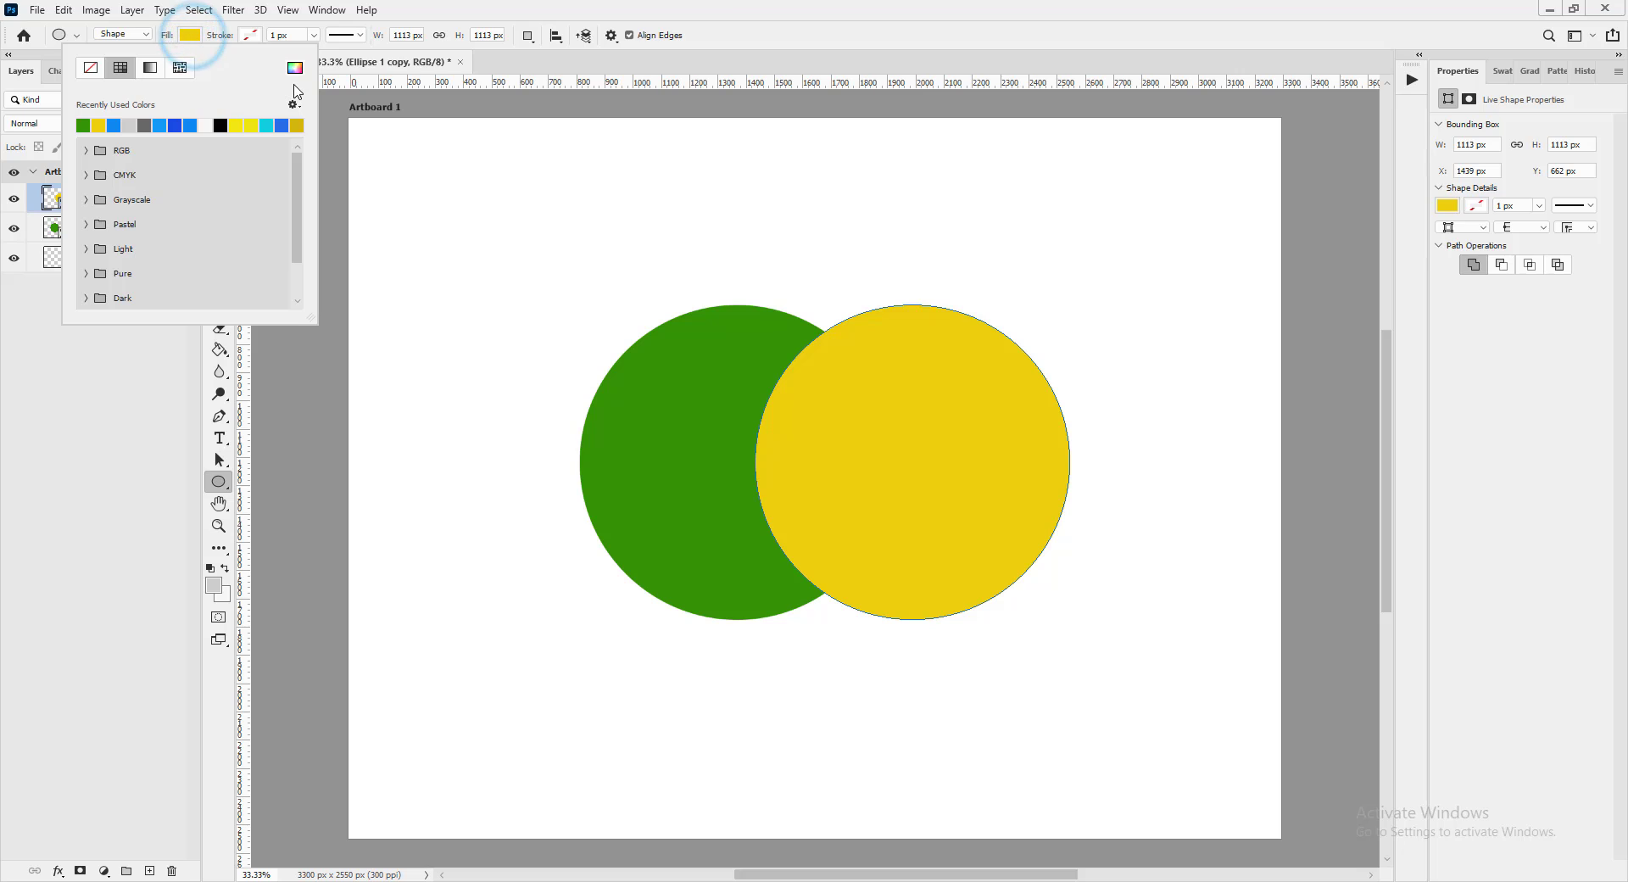
pyautogui.click(175, 124)
pyautogui.press('v')
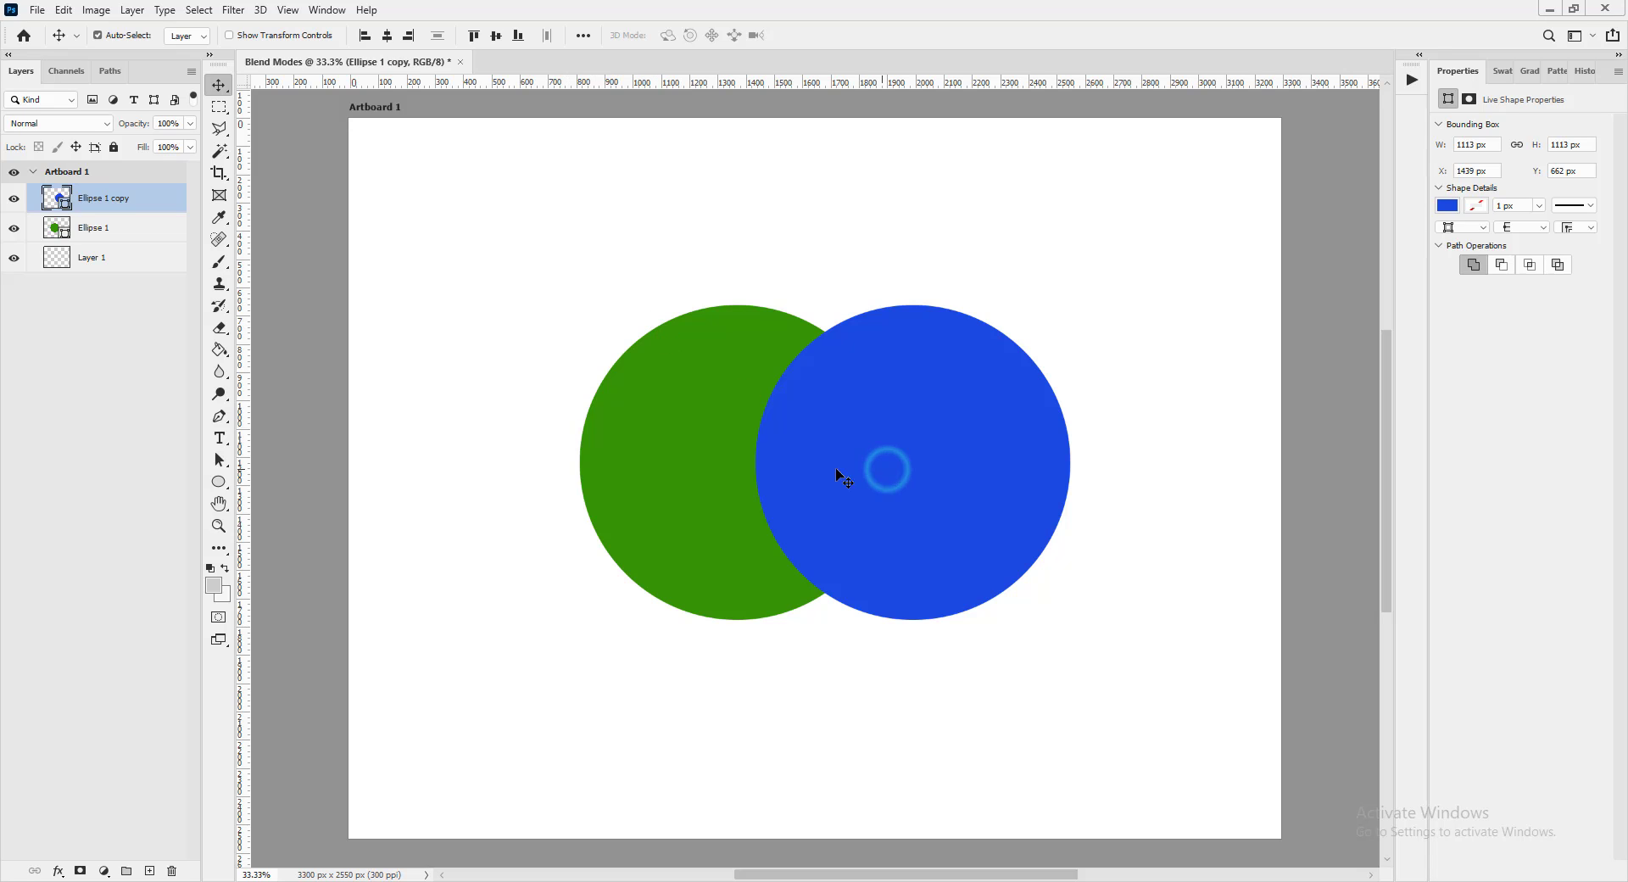
# - Preview blend modes such as Color on the blue circle over the green one, keeping Normal
pyautogui.click(101, 127)
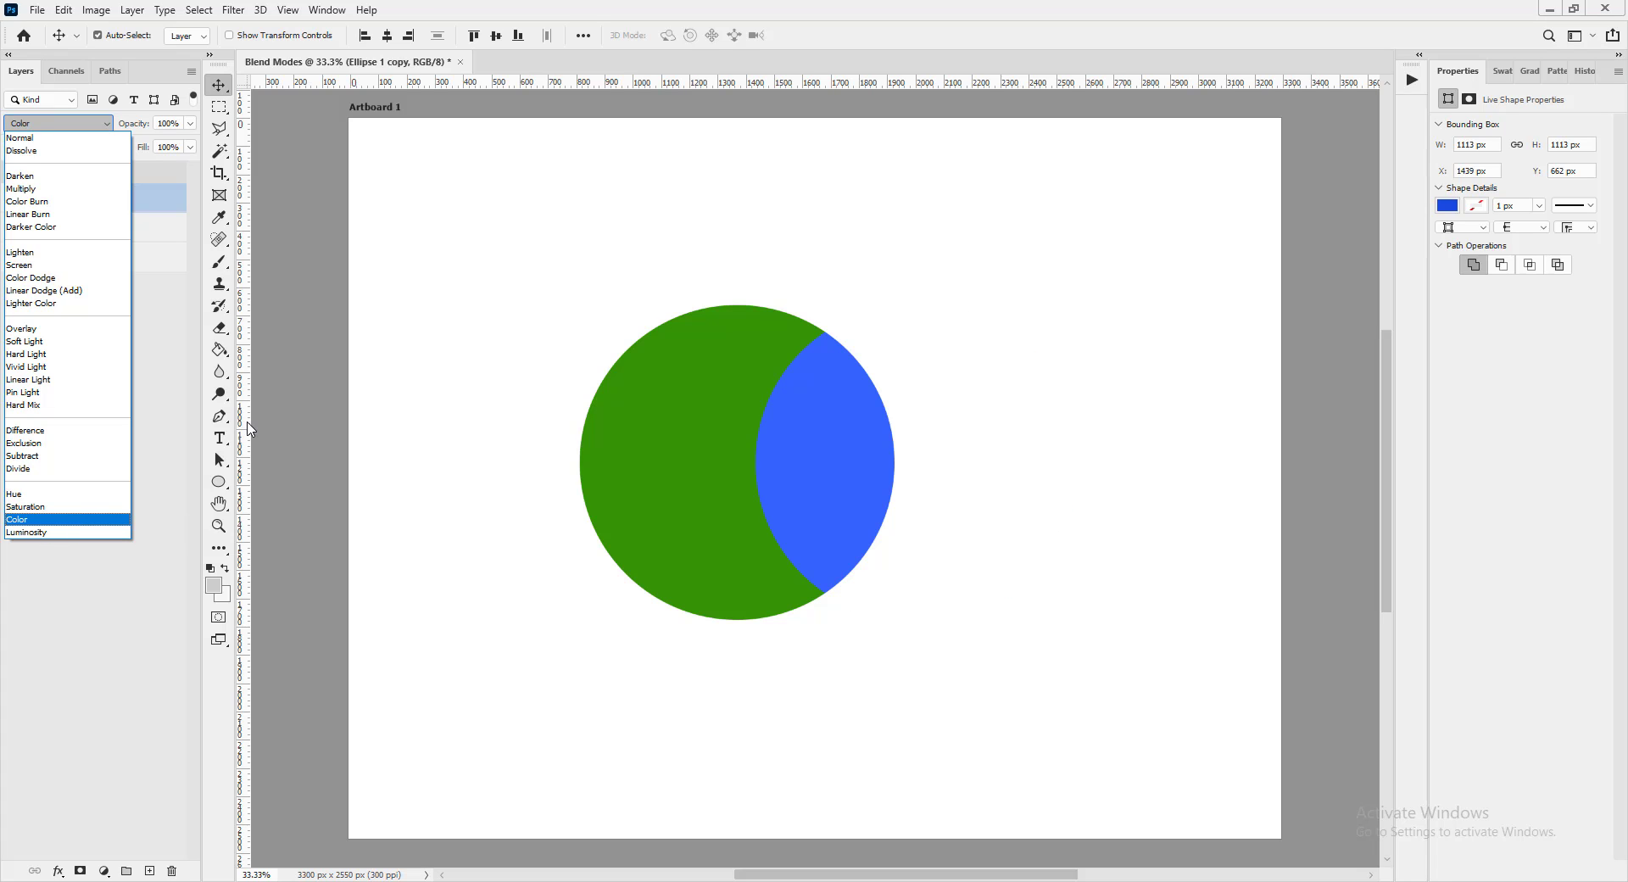
pyautogui.click(73, 138)
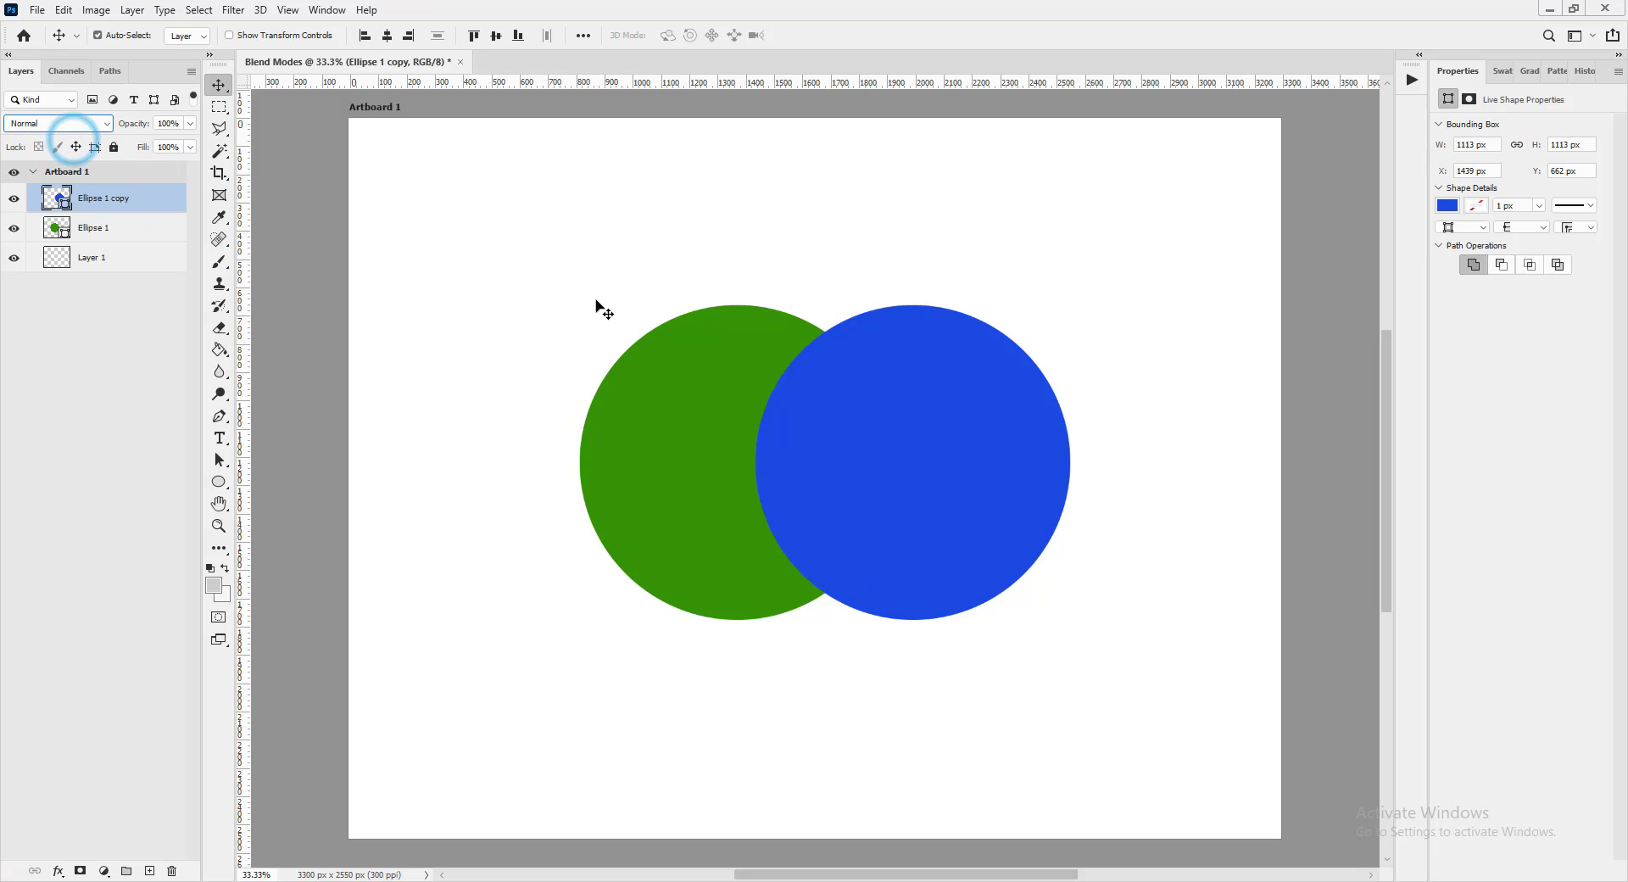
# - Delete both overlapping circles from the artboard
pyautogui.keyDown('shift'); pyautogui.click(690, 421); pyautogui.keyUp('shift')
pyautogui.click(884, 453)
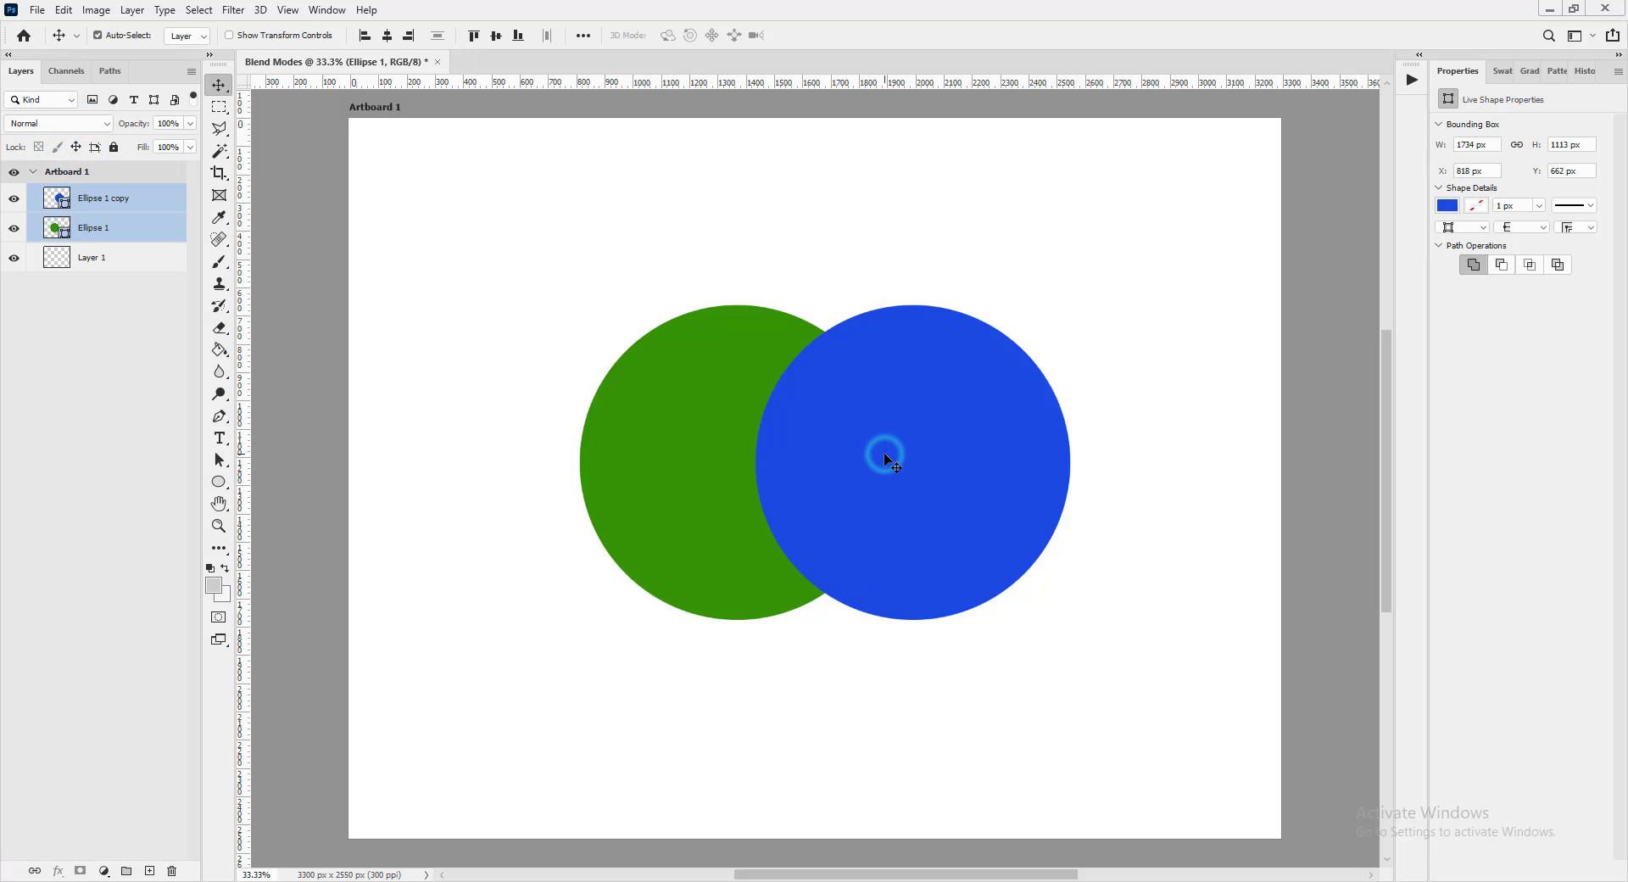
pyautogui.press('Delete')
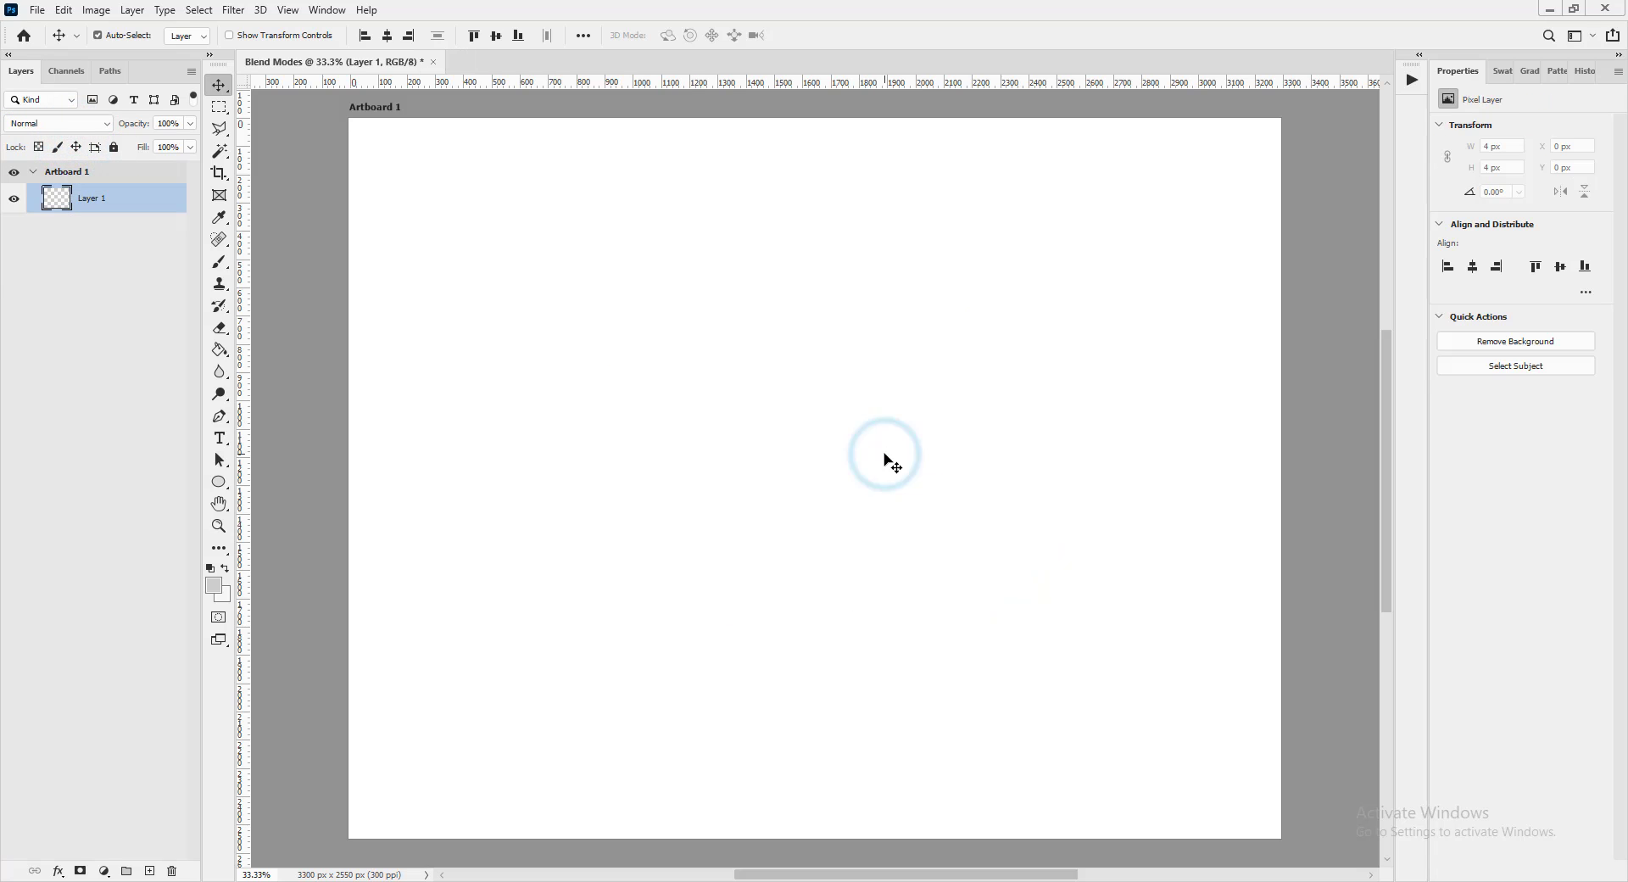
# - Place the uncertain-brunette-woman-purses-lips-has-doubtful-facial-expression image from Downloads as a linked object at its default size
pyautogui.click(38, 11)
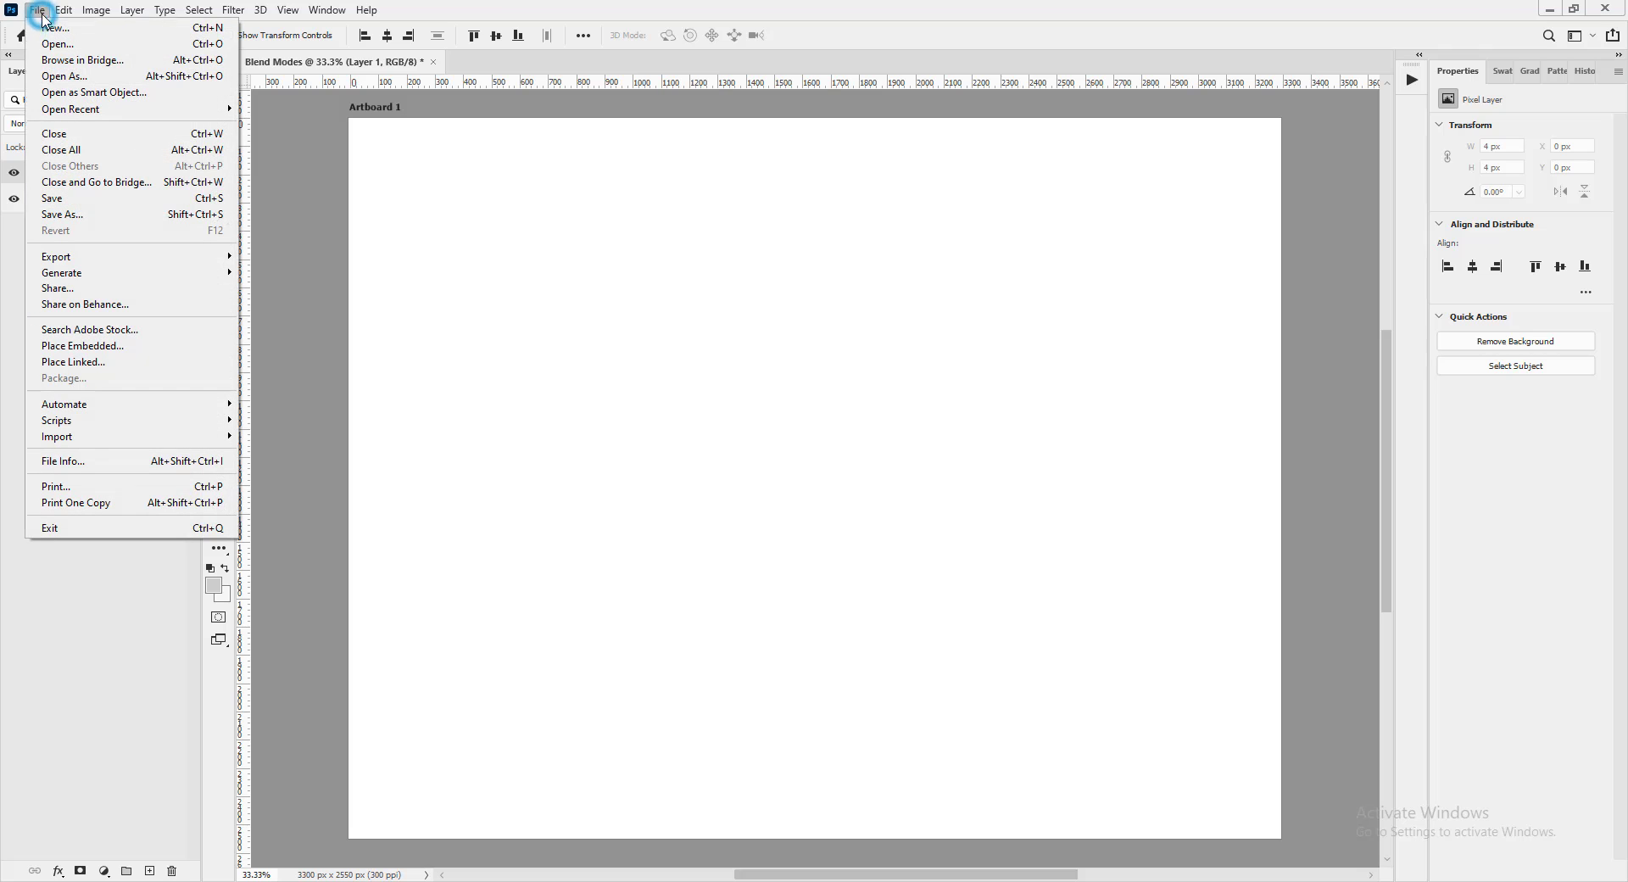
pyautogui.click(99, 368)
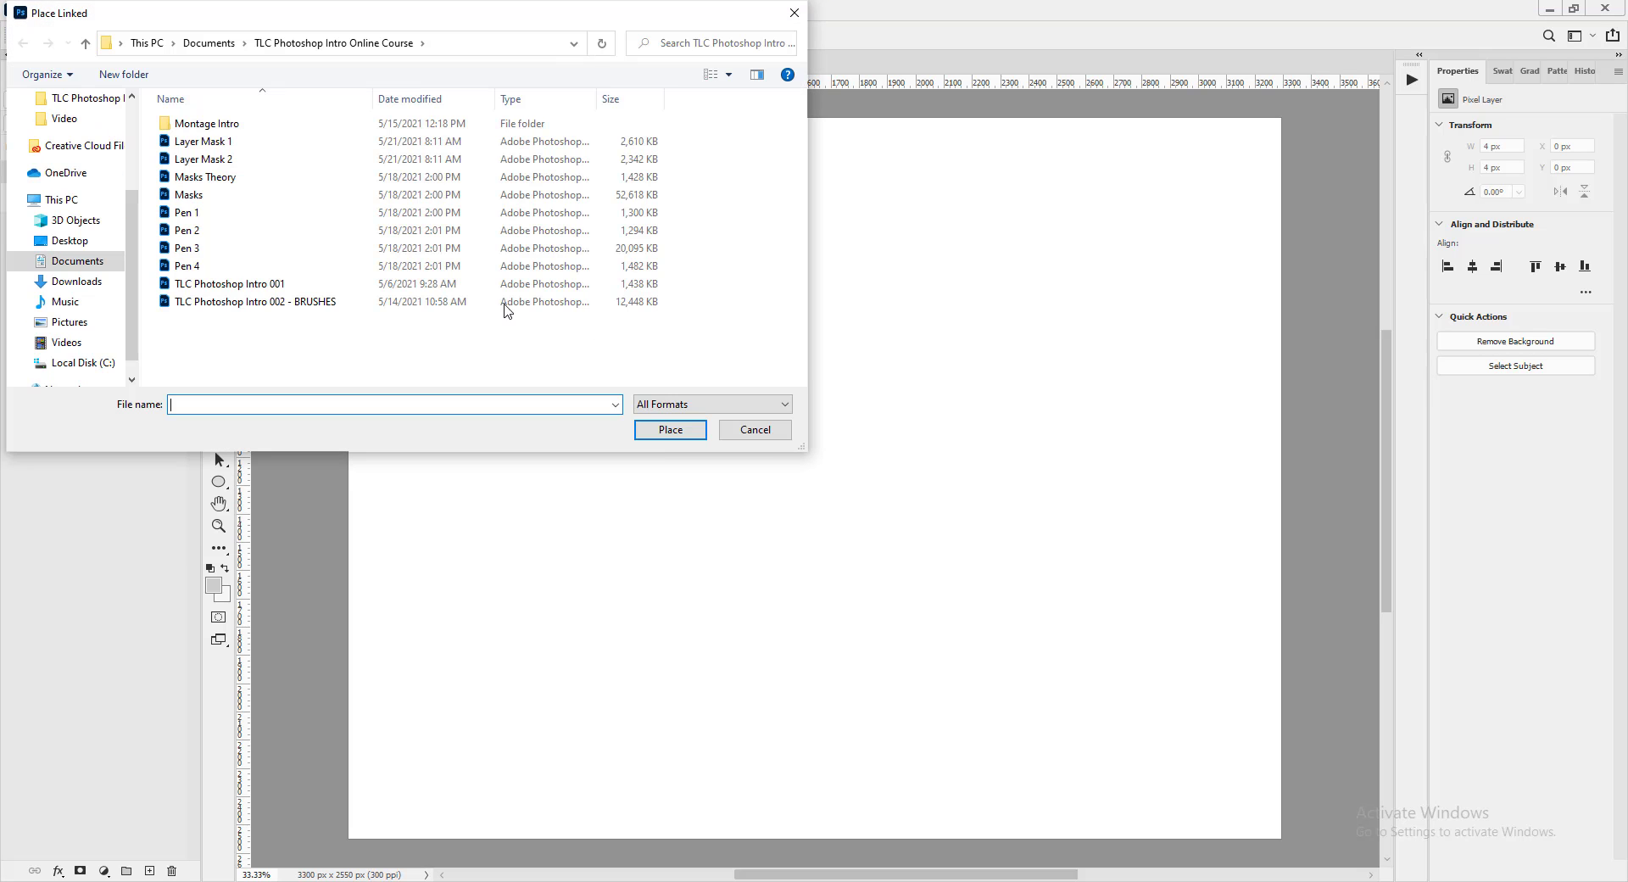
pyautogui.click(76, 282)
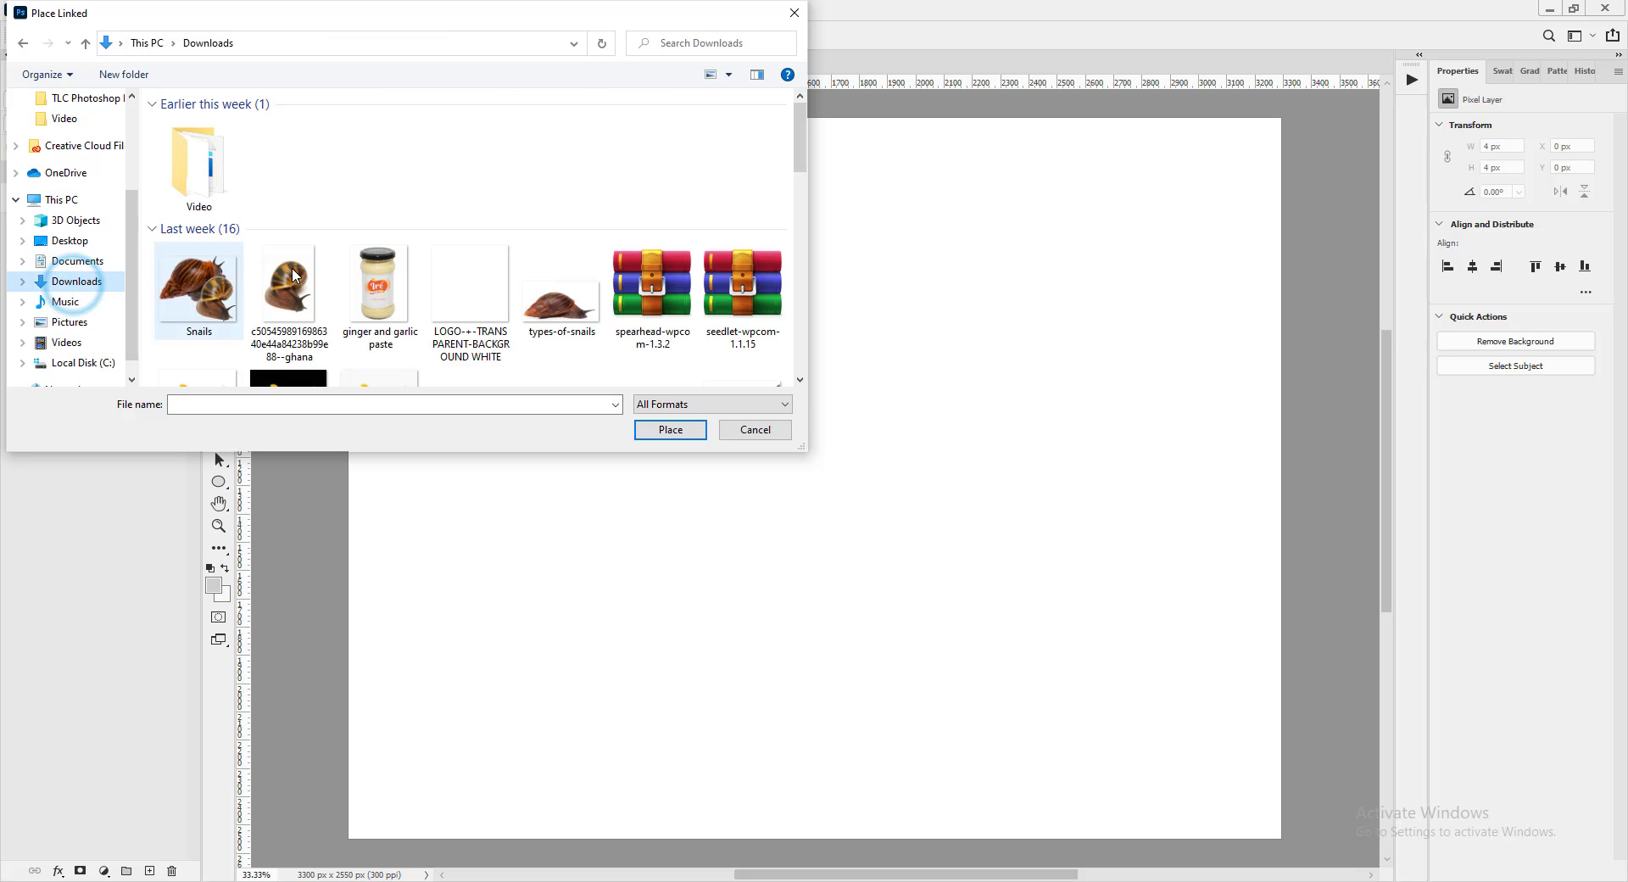
pyautogui.moveTo(798, 116); pyautogui.dragTo(805, 273)
pyautogui.click(283, 219)
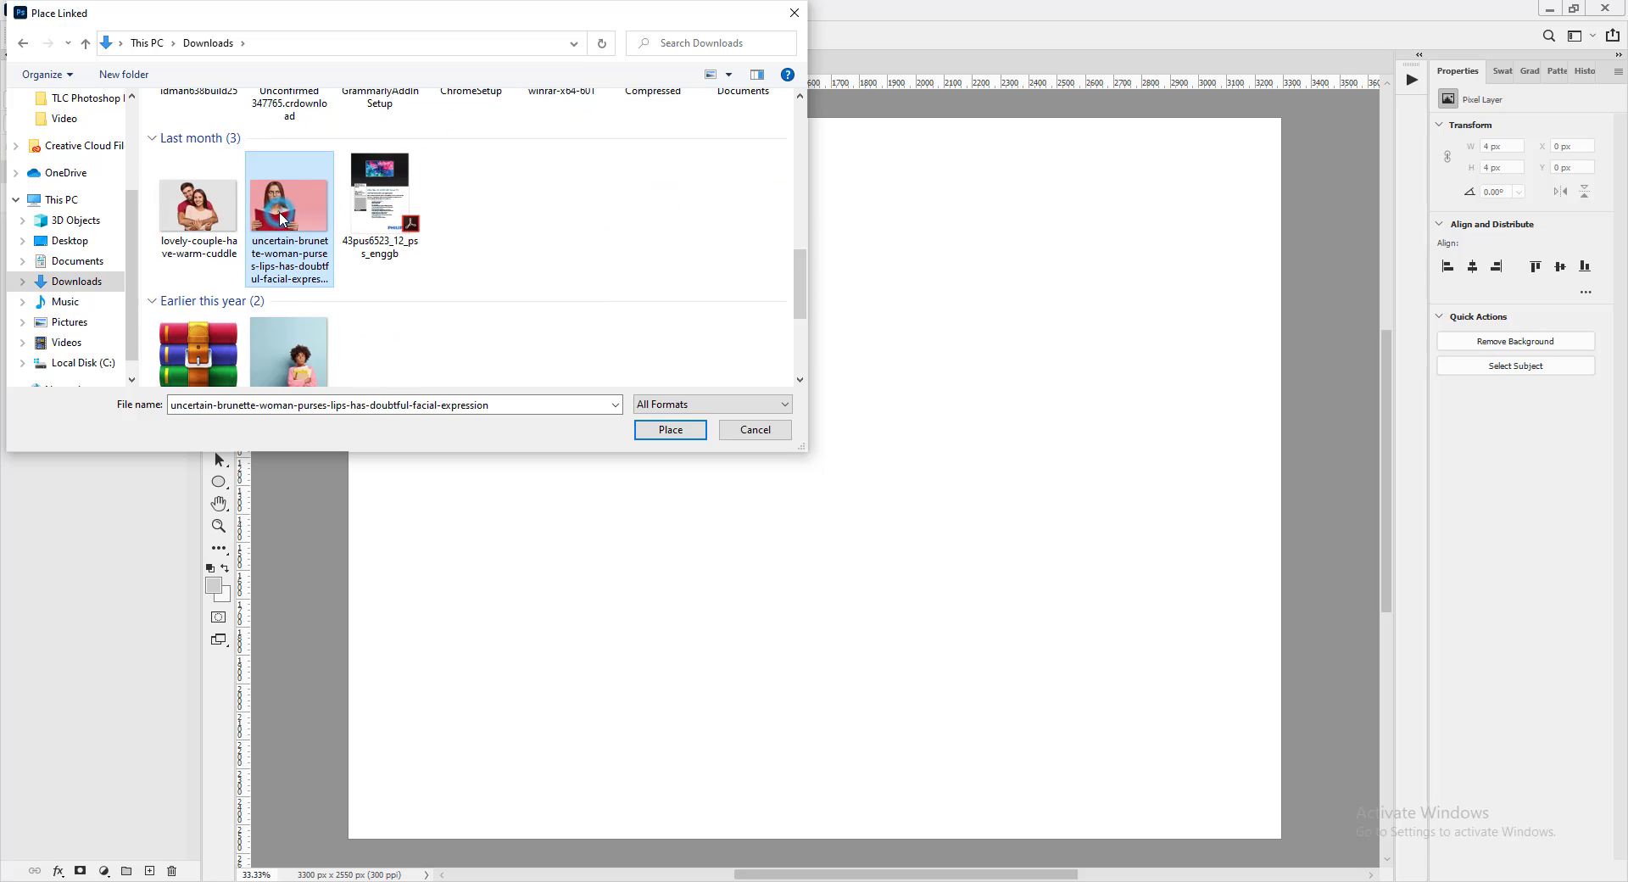
pyautogui.click(302, 347)
pyautogui.click(296, 159)
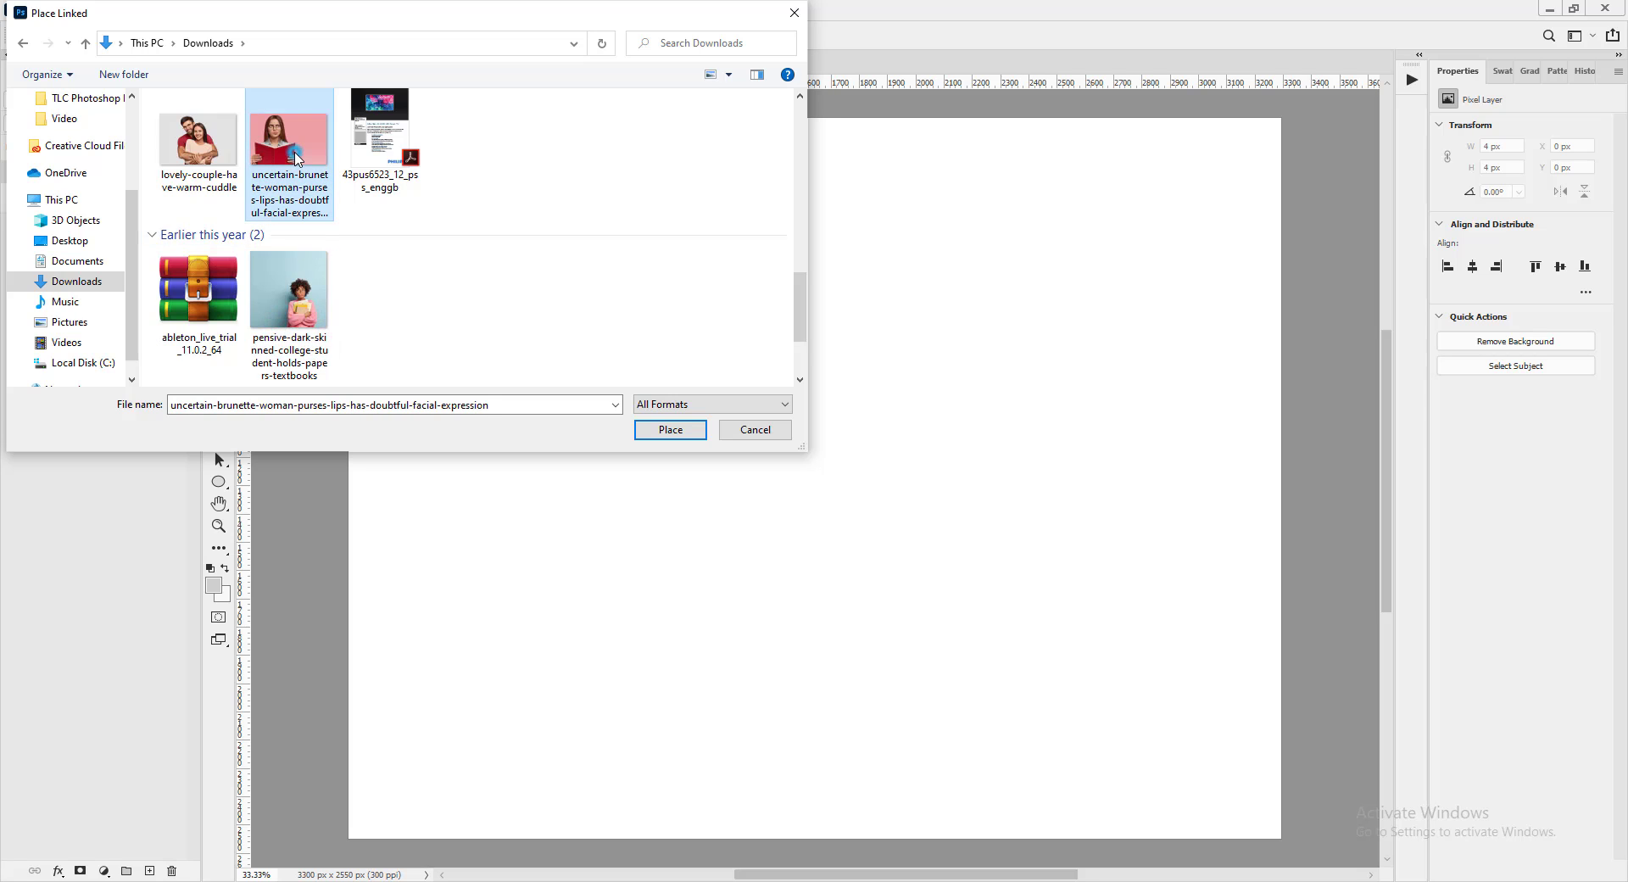
pyautogui.doubleClick(297, 160)
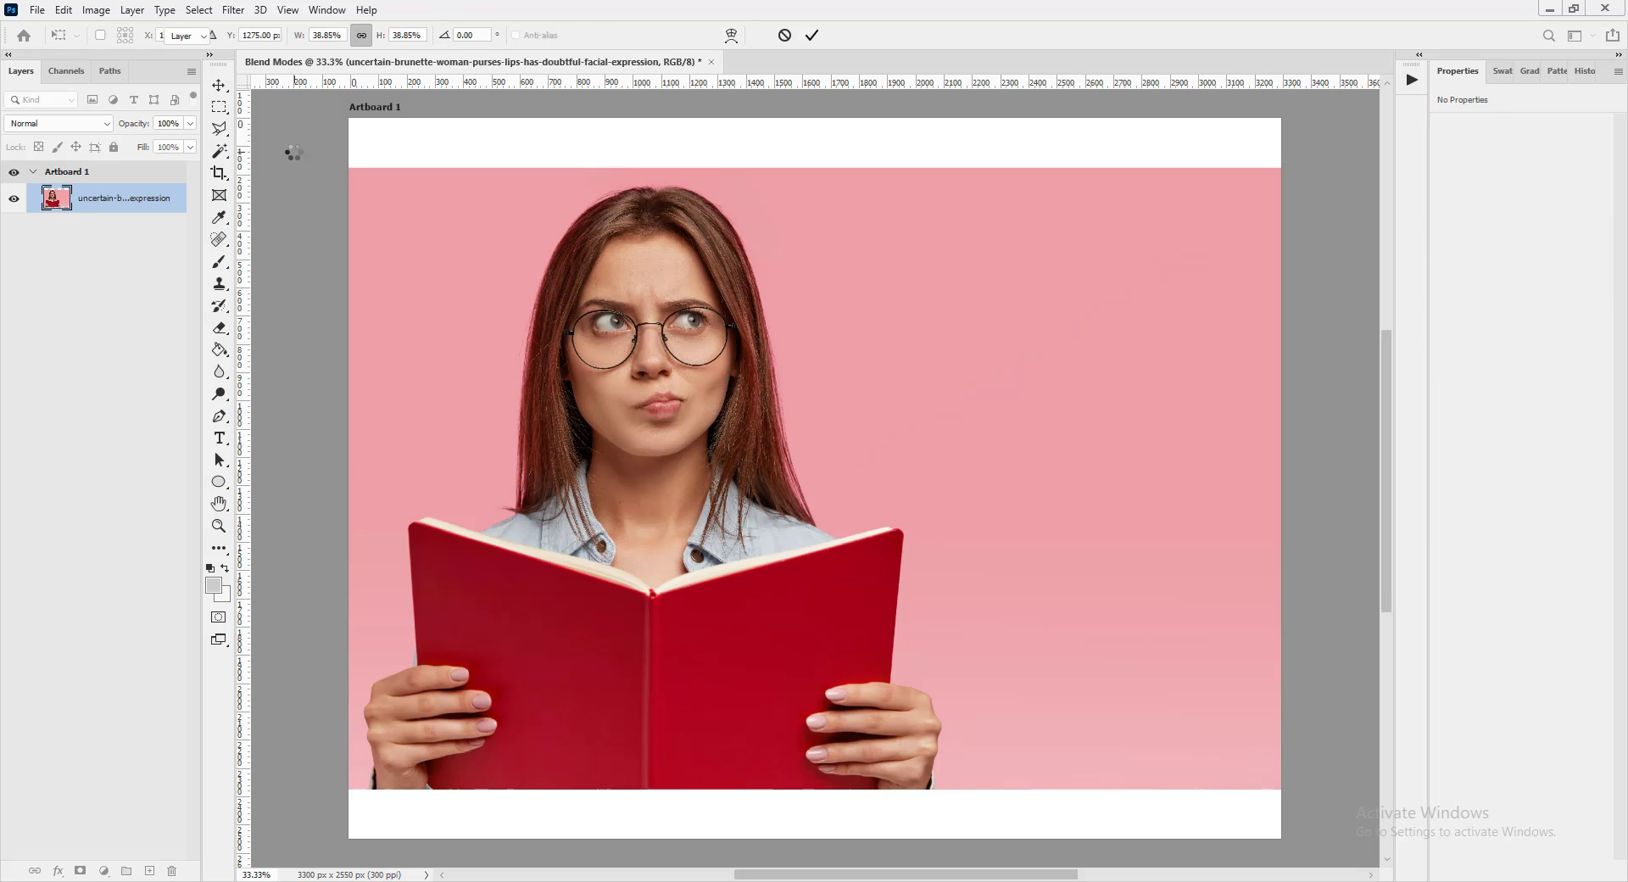
pyautogui.press('Return')
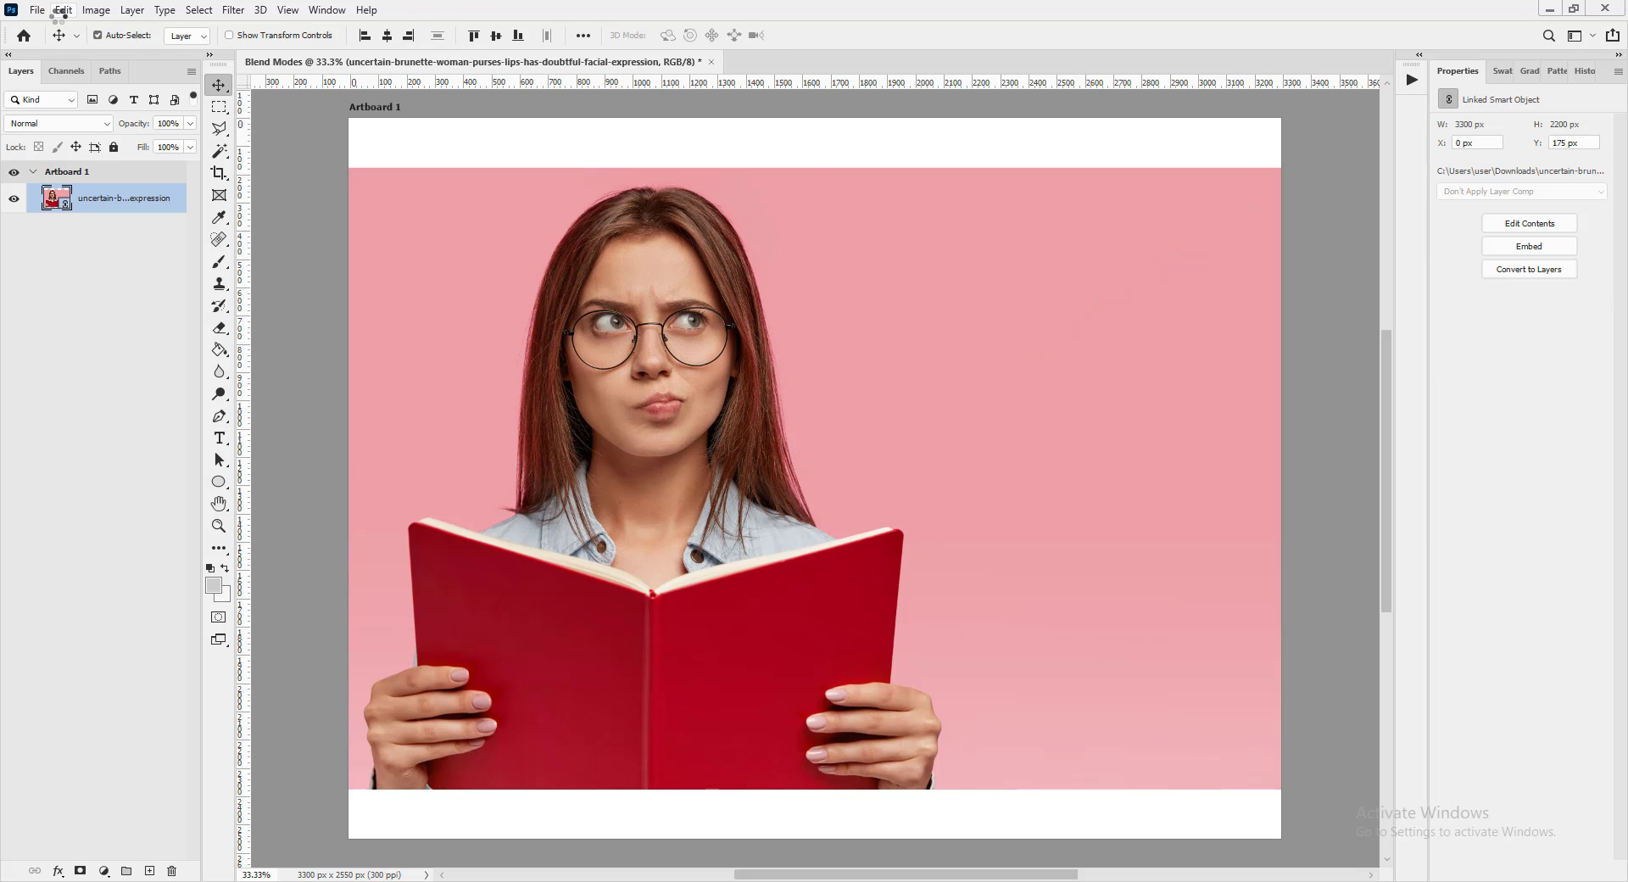
# - Place the linked image pensive-dark-skinned-college-student-holds-papers-textbooks from Downloads above the first photo
pyautogui.click(37, 9)
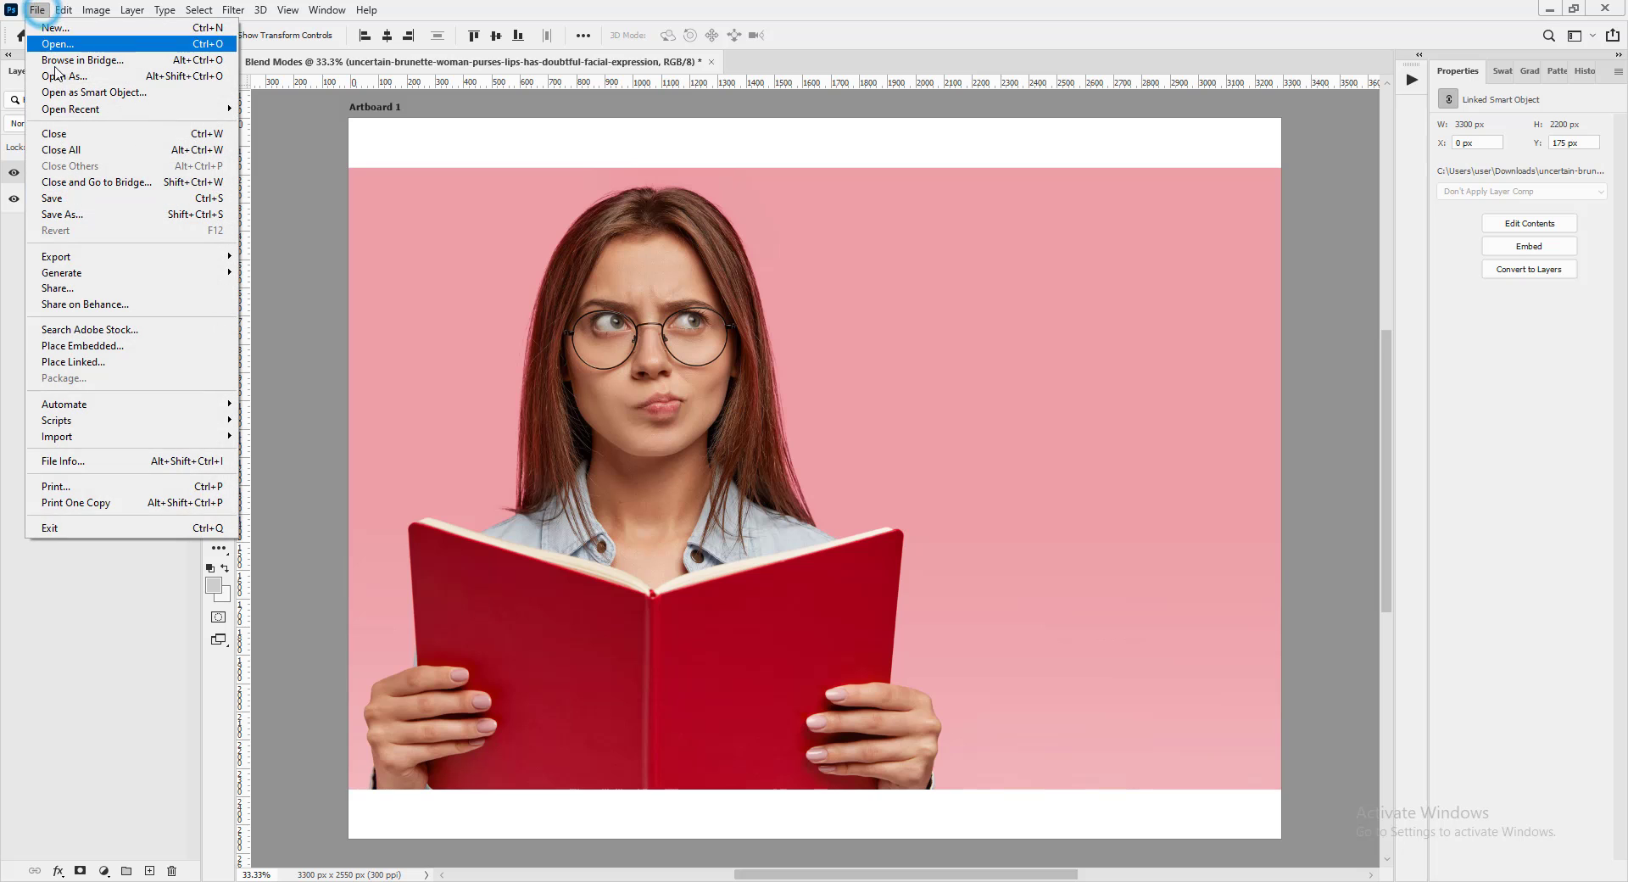
pyautogui.click(110, 361)
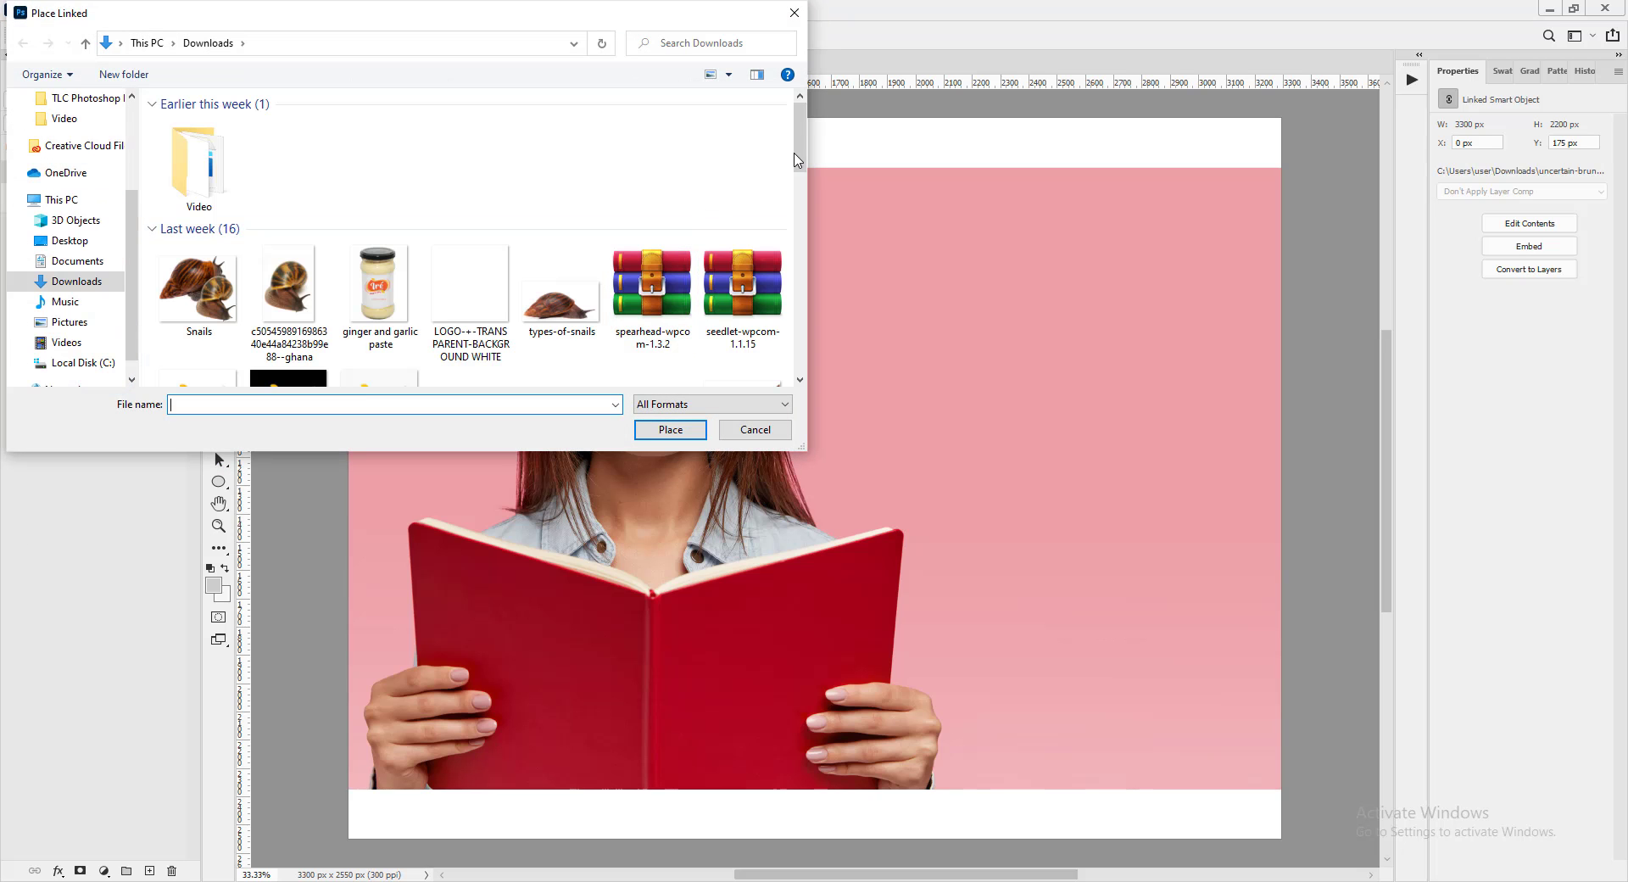
pyautogui.scroll(-10, 797, 160)
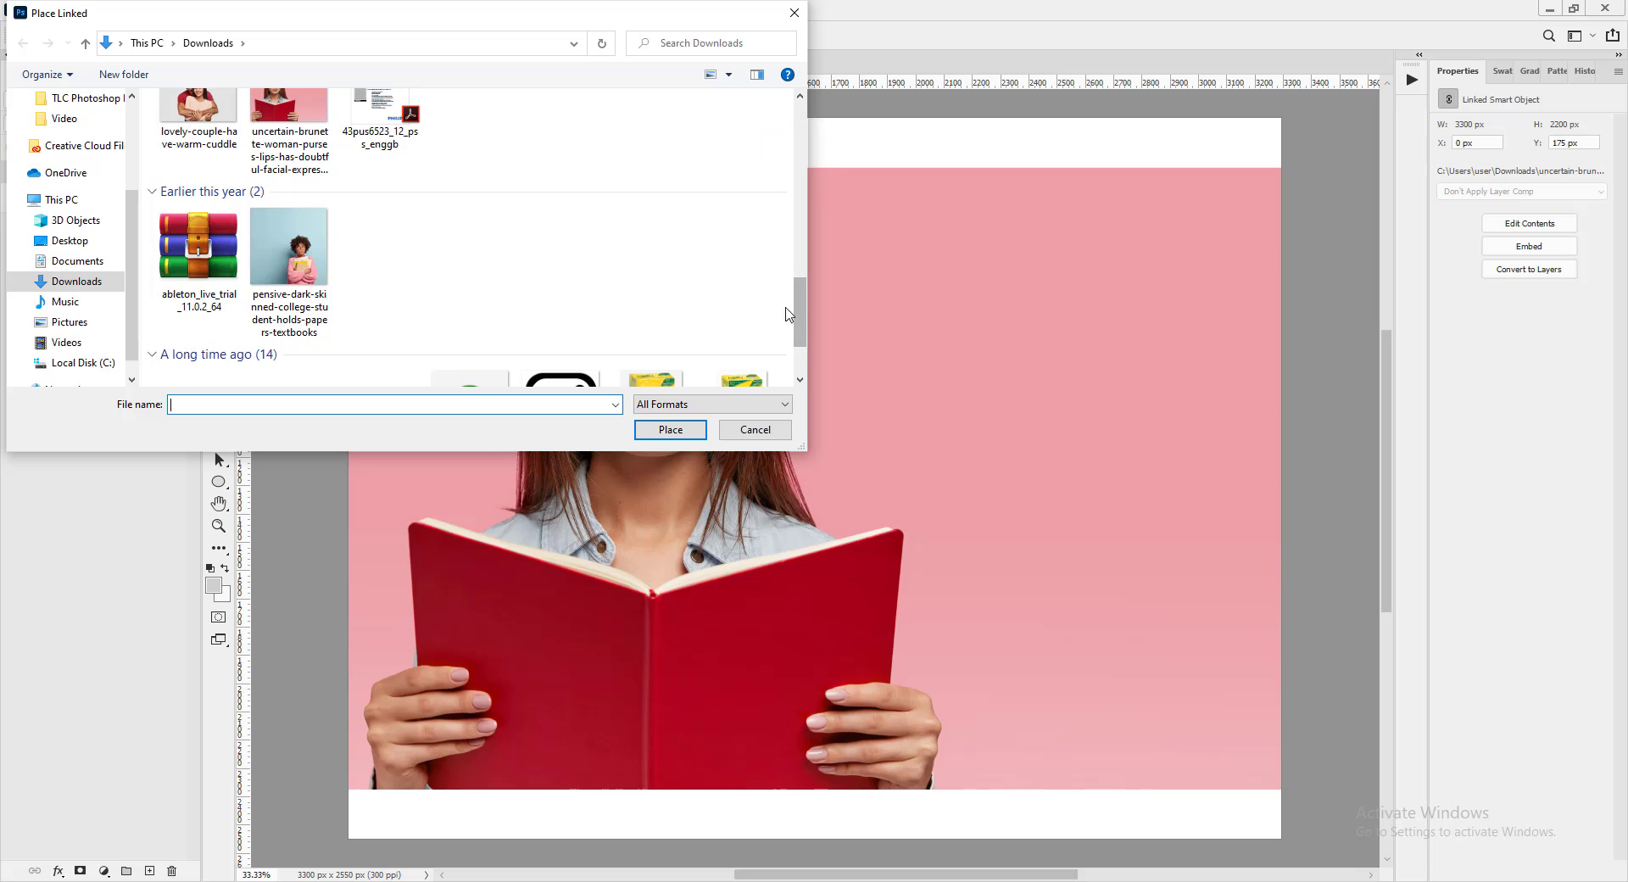
pyautogui.moveTo(800, 312)
pyautogui.mouseDown()
pyautogui.moveTo(800, 356)
pyautogui.moveTo(799, 292)
pyautogui.mouseUp()
pyautogui.doubleClick(293, 262)
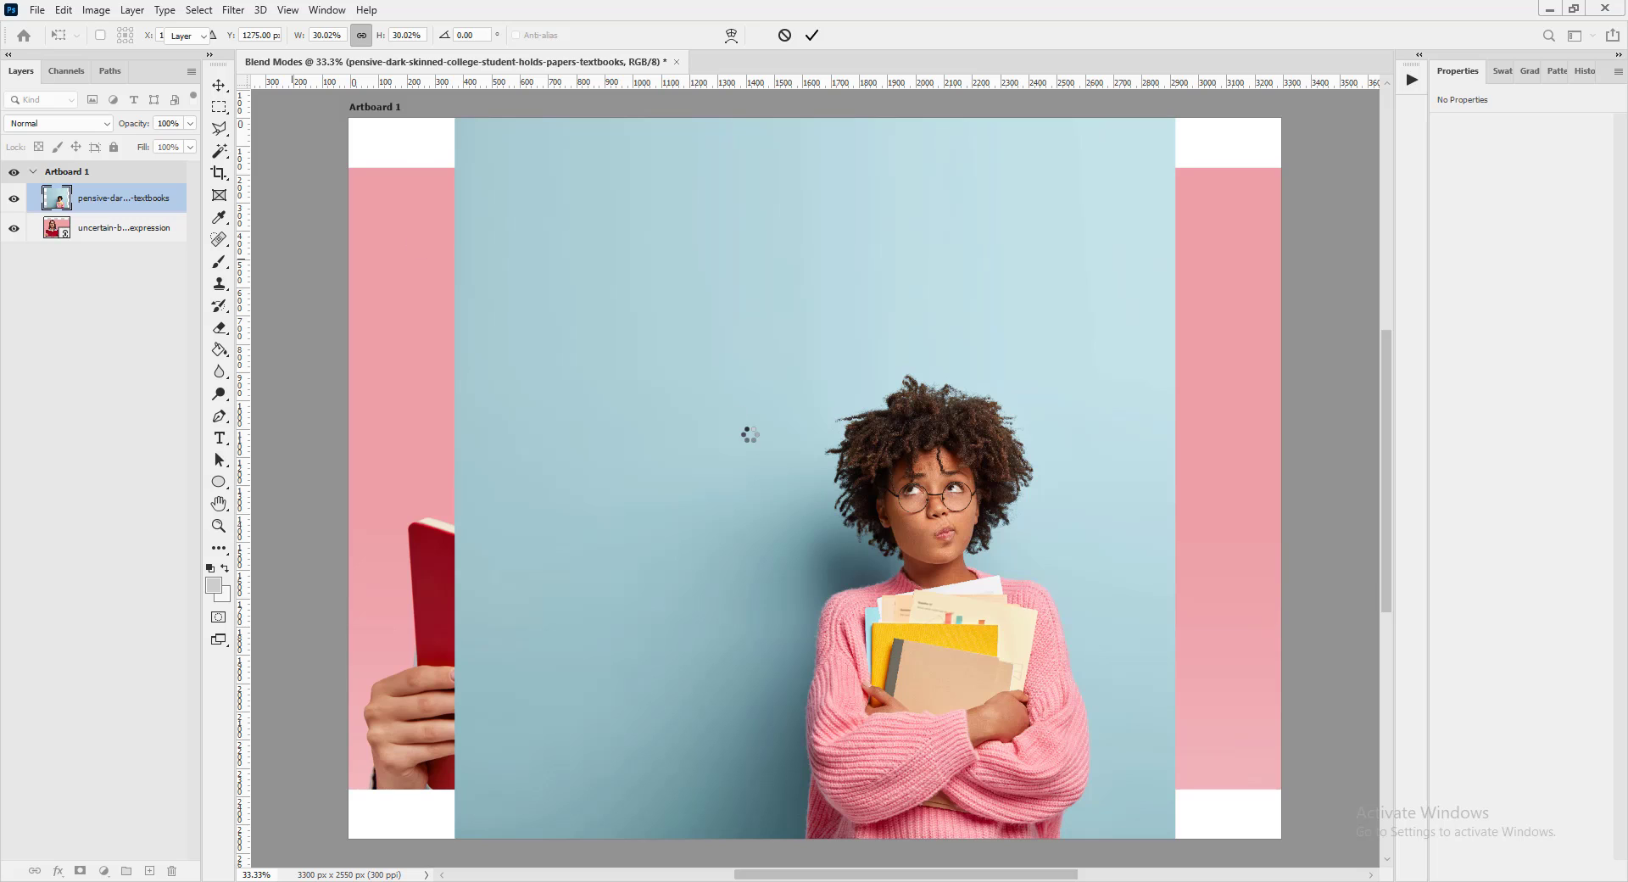
pyautogui.doubleClick(749, 434)
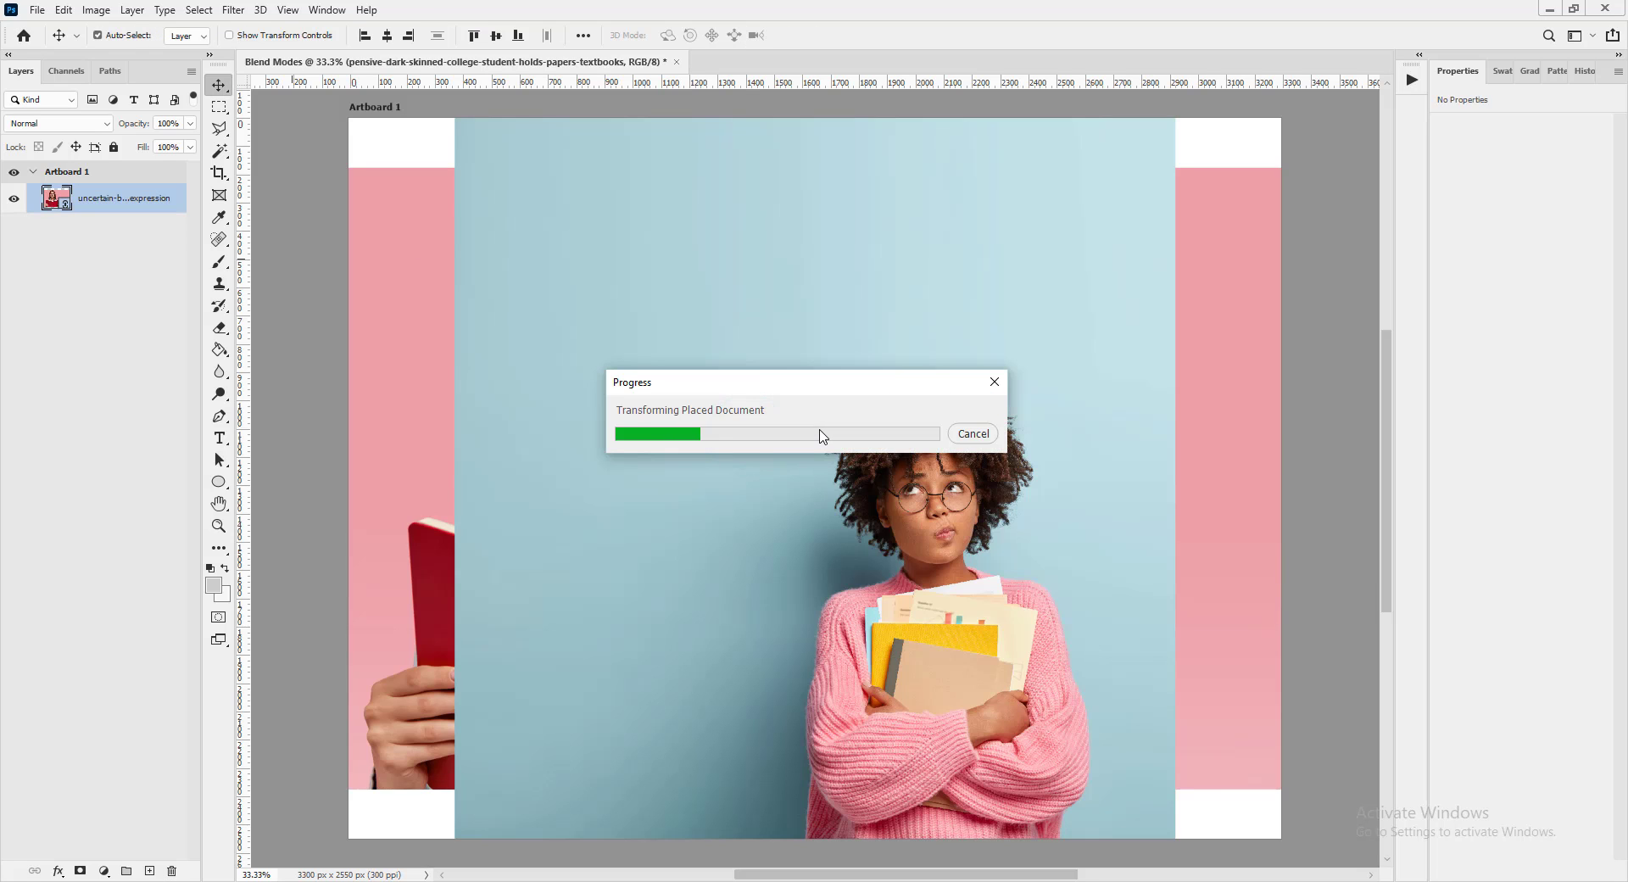
# - Scale the student photo to about 26% and align it with the artboard's right edge, centred vertically
pyautogui.moveTo(815, 429); pyautogui.dragTo(964, 427)
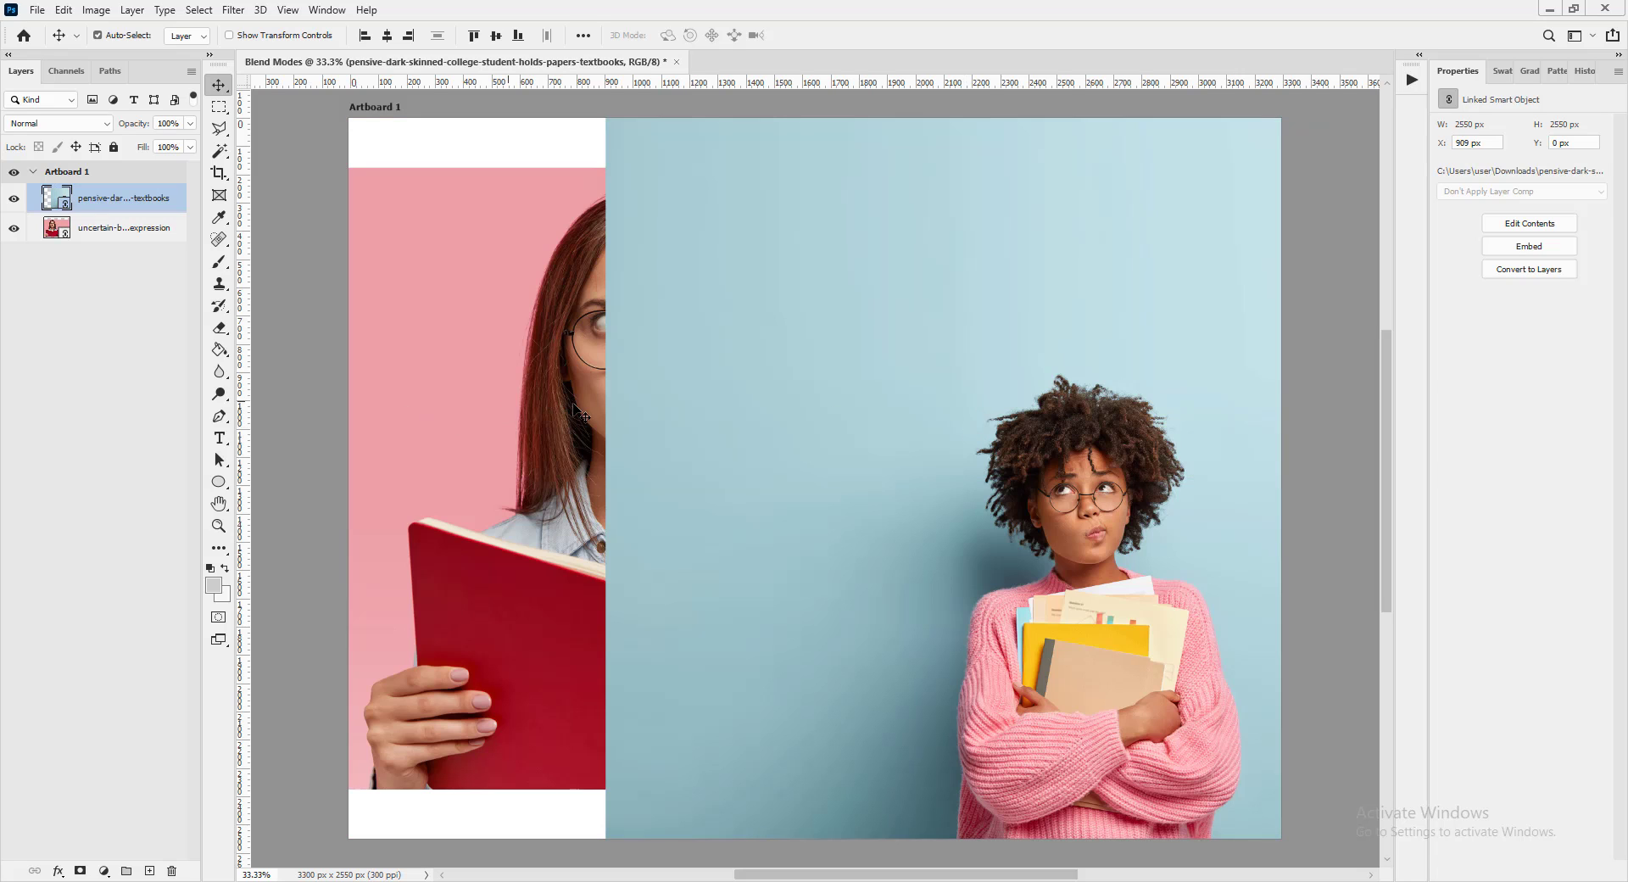
pyautogui.click(843, 507)
pyautogui.hotkey('ctrl', 't')
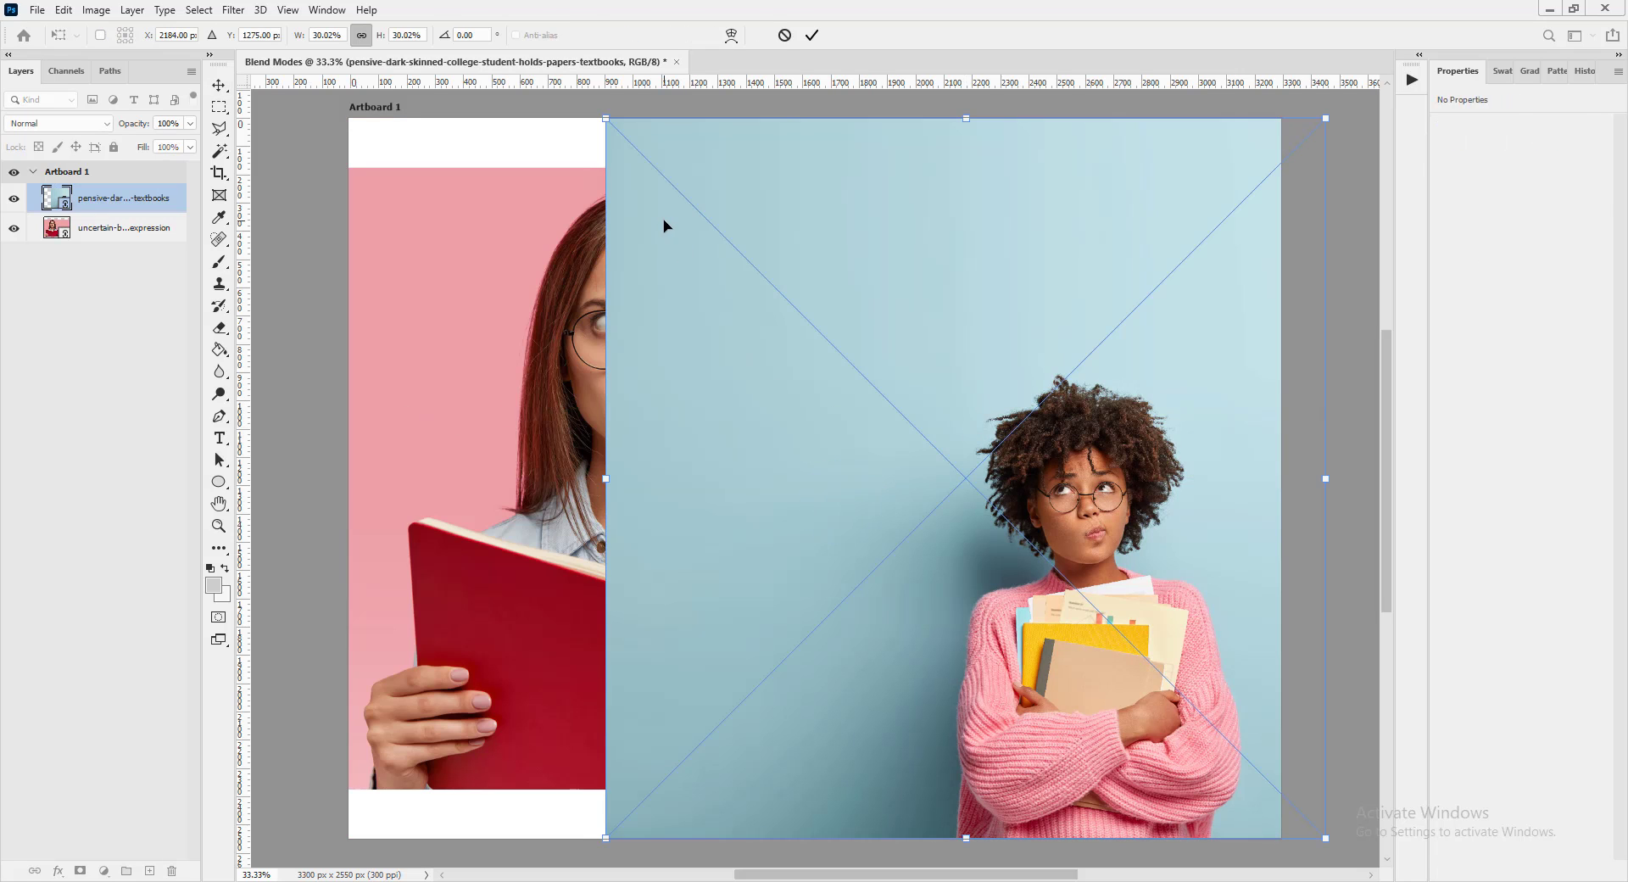
pyautogui.moveTo(605, 115); pyautogui.dragTo(654, 160)
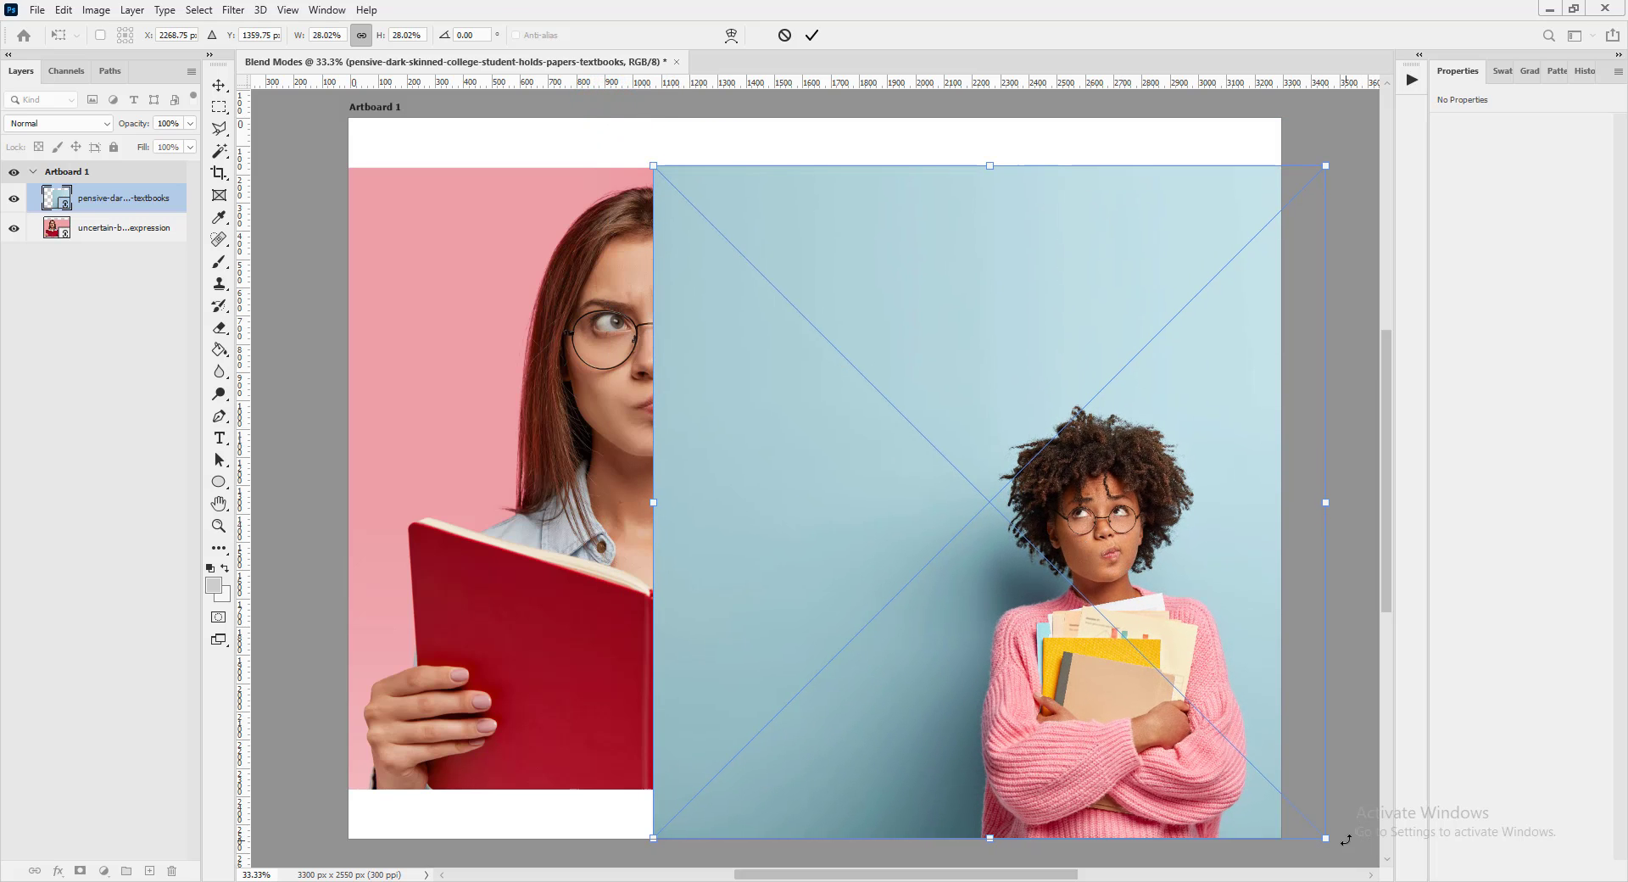
pyautogui.moveTo(1327, 836); pyautogui.dragTo(1238, 774)
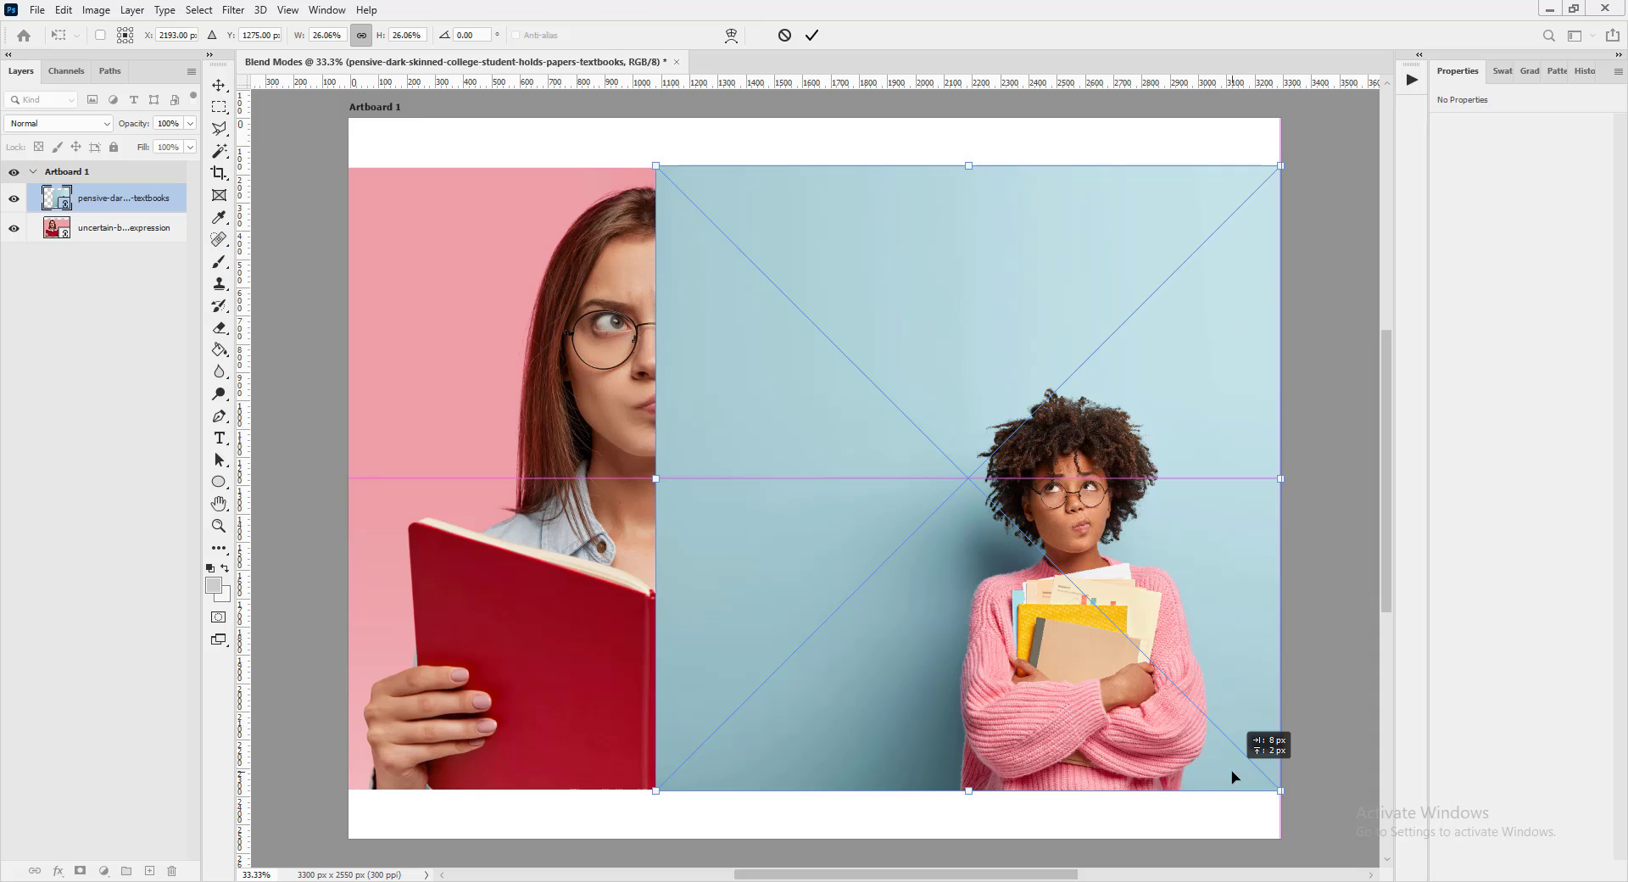
pyautogui.moveTo(1234, 776); pyautogui.dragTo(1231, 774)
pyautogui.press('Return')
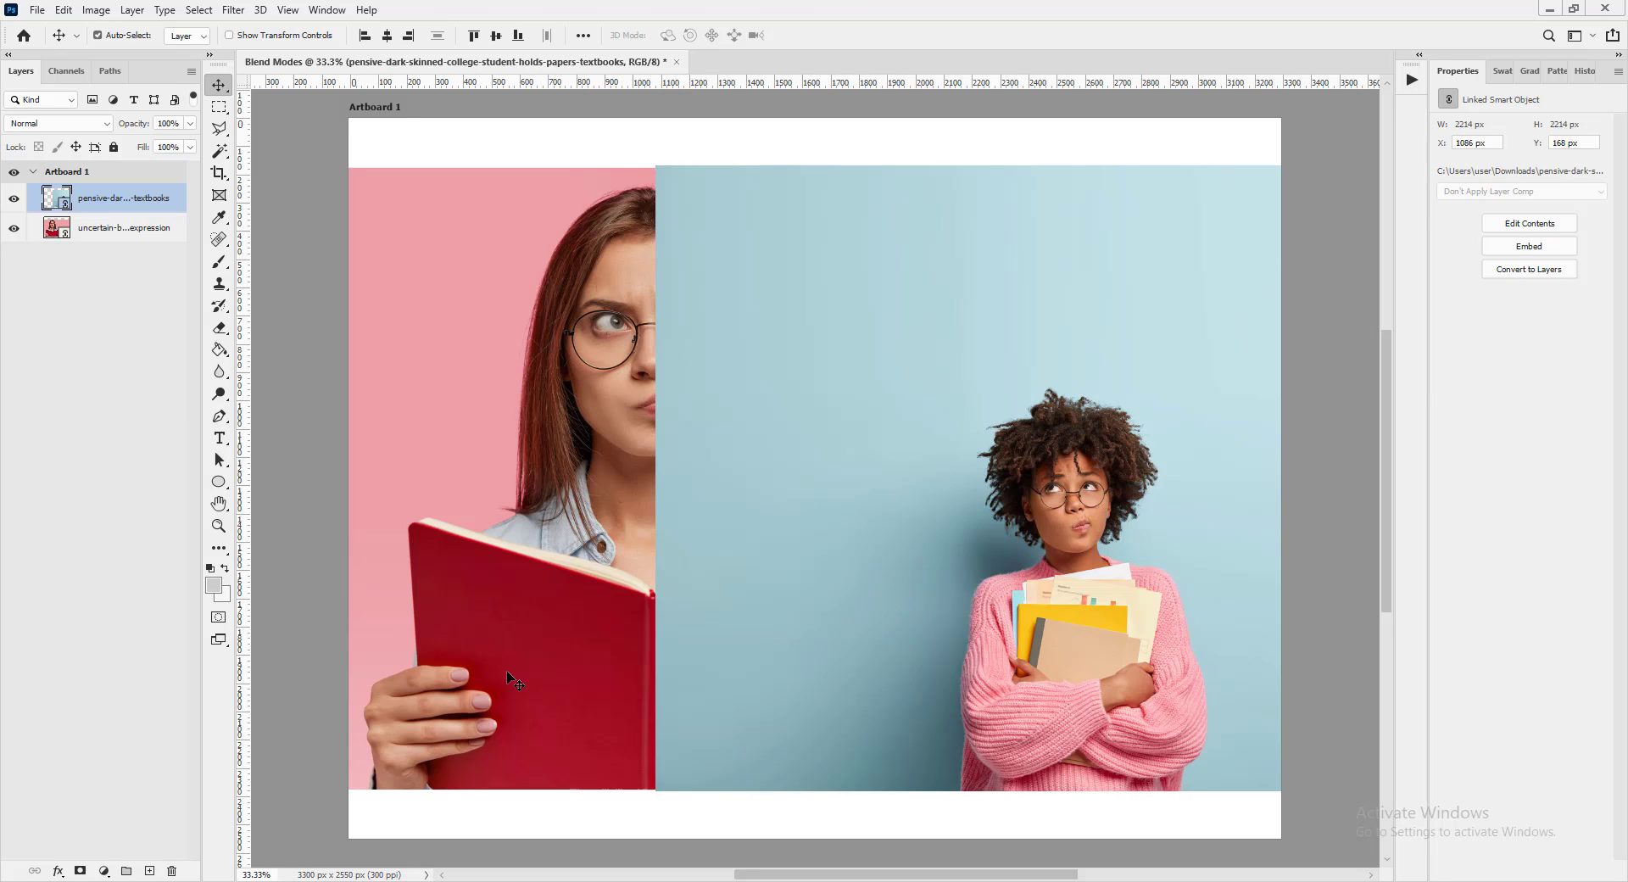
# - Add a layer mask to the student photo and paint black with a large soft brush to fade its left side into the other photo
pyautogui.click(79, 870)
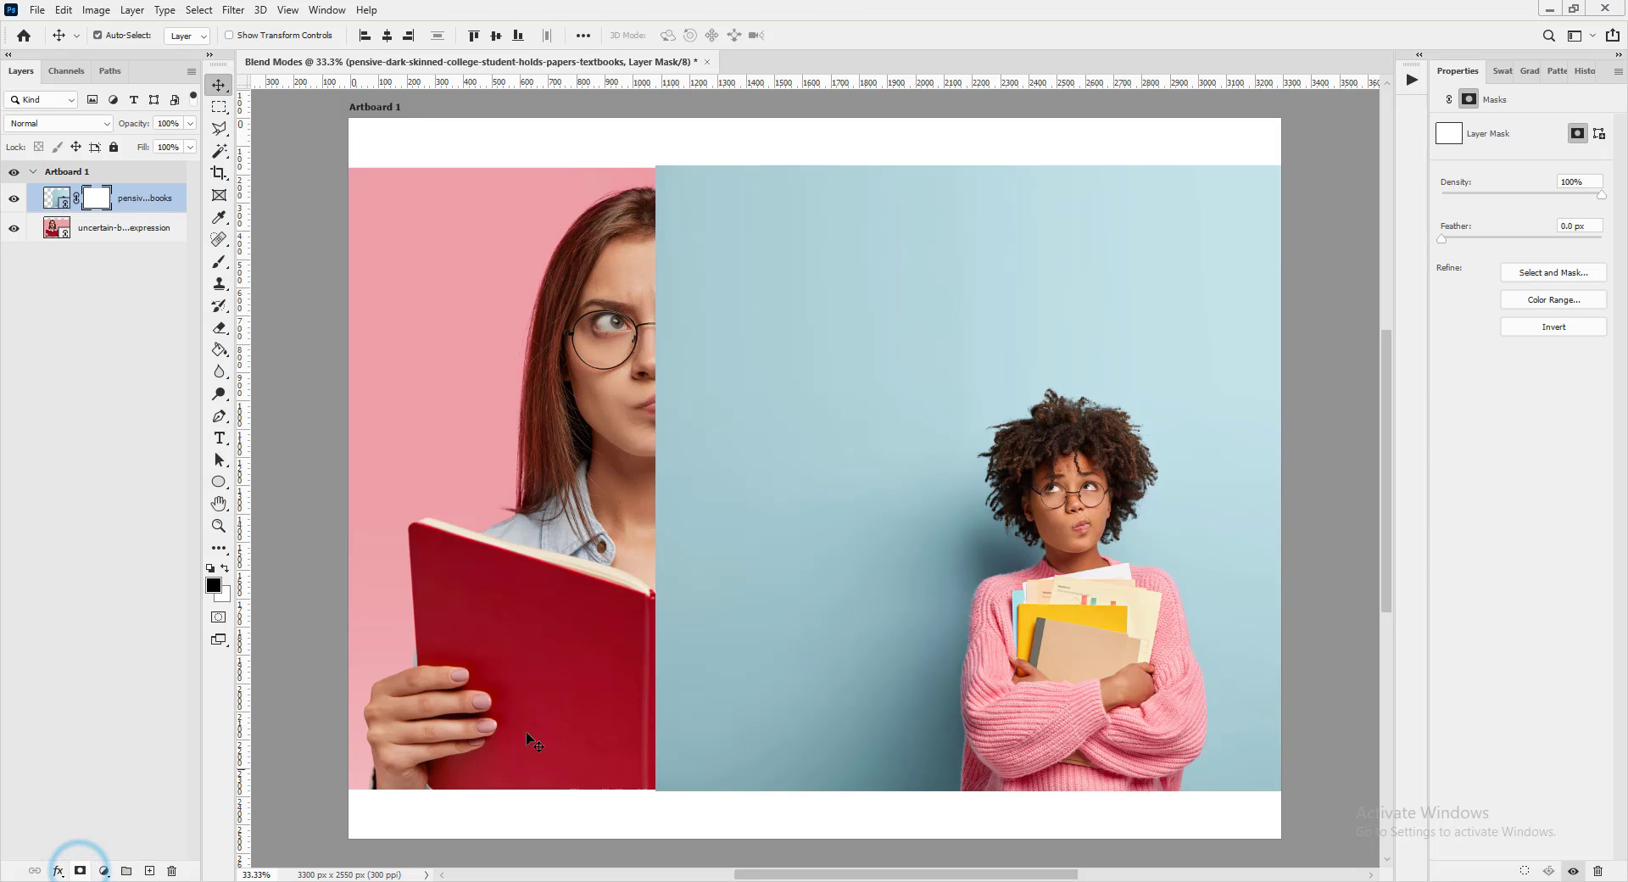
pyautogui.press('b')
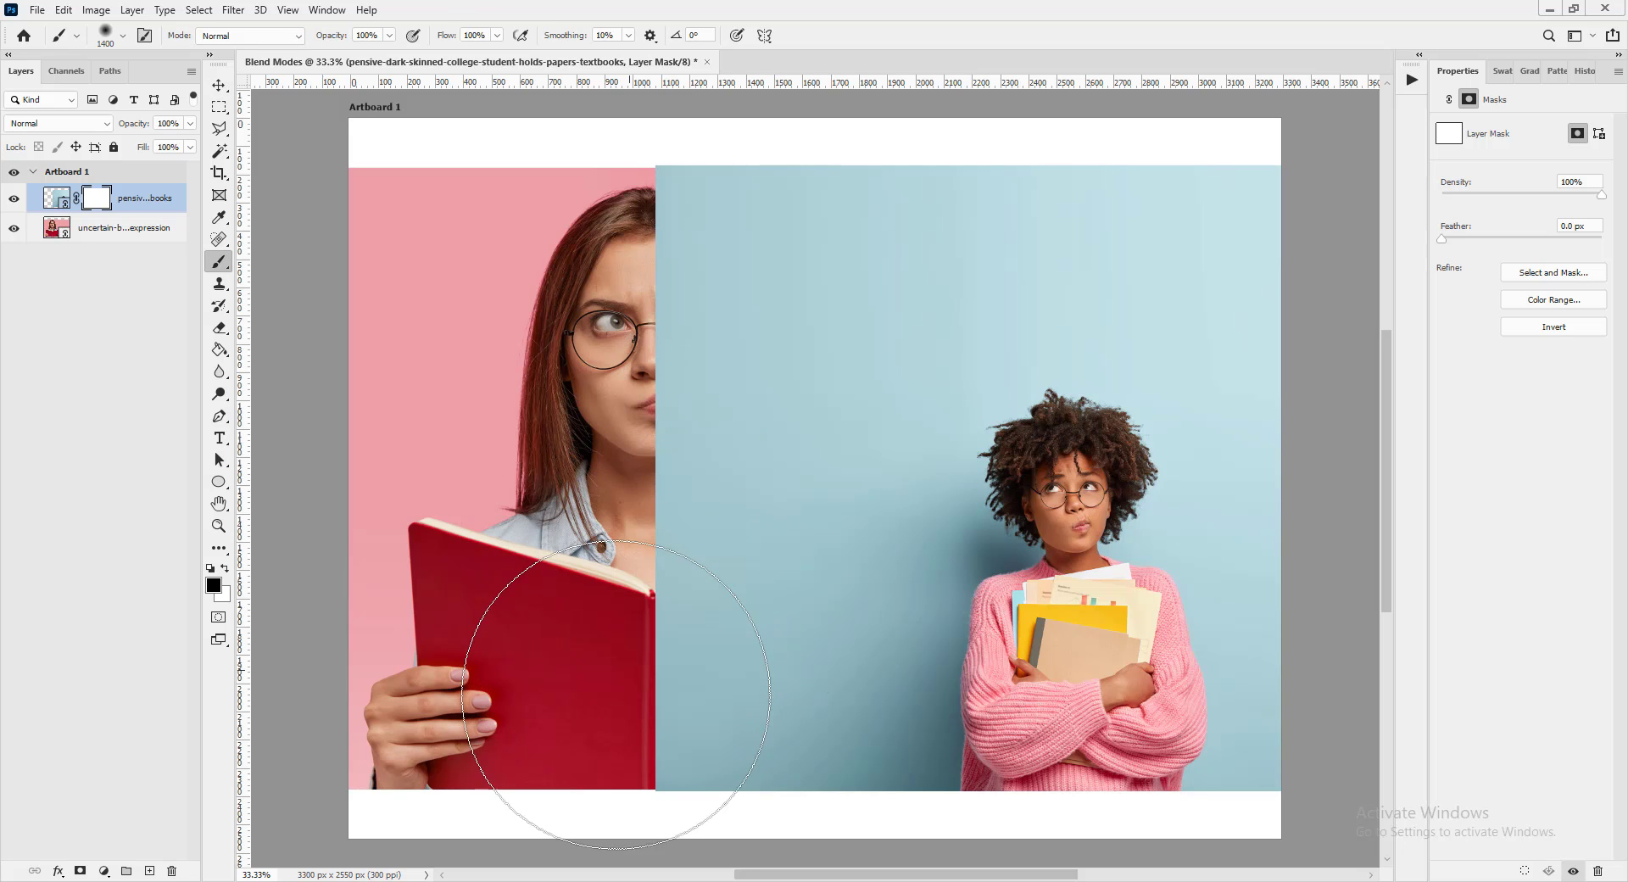
pyautogui.moveTo(607, 745)
pyautogui.mouseDown()
pyautogui.moveTo(695, 509)
pyautogui.moveTo(618, 243)
pyautogui.moveTo(641, 240)
pyautogui.moveTo(599, 207)
pyautogui.moveTo(618, 545)
pyautogui.moveTo(698, 697)
pyautogui.moveTo(716, 717)
pyautogui.moveTo(737, 690)
pyautogui.moveTo(686, 468)
pyautogui.moveTo(625, 320)
pyautogui.moveTo(571, 308)
pyautogui.mouseUp()
pyautogui.press('v')
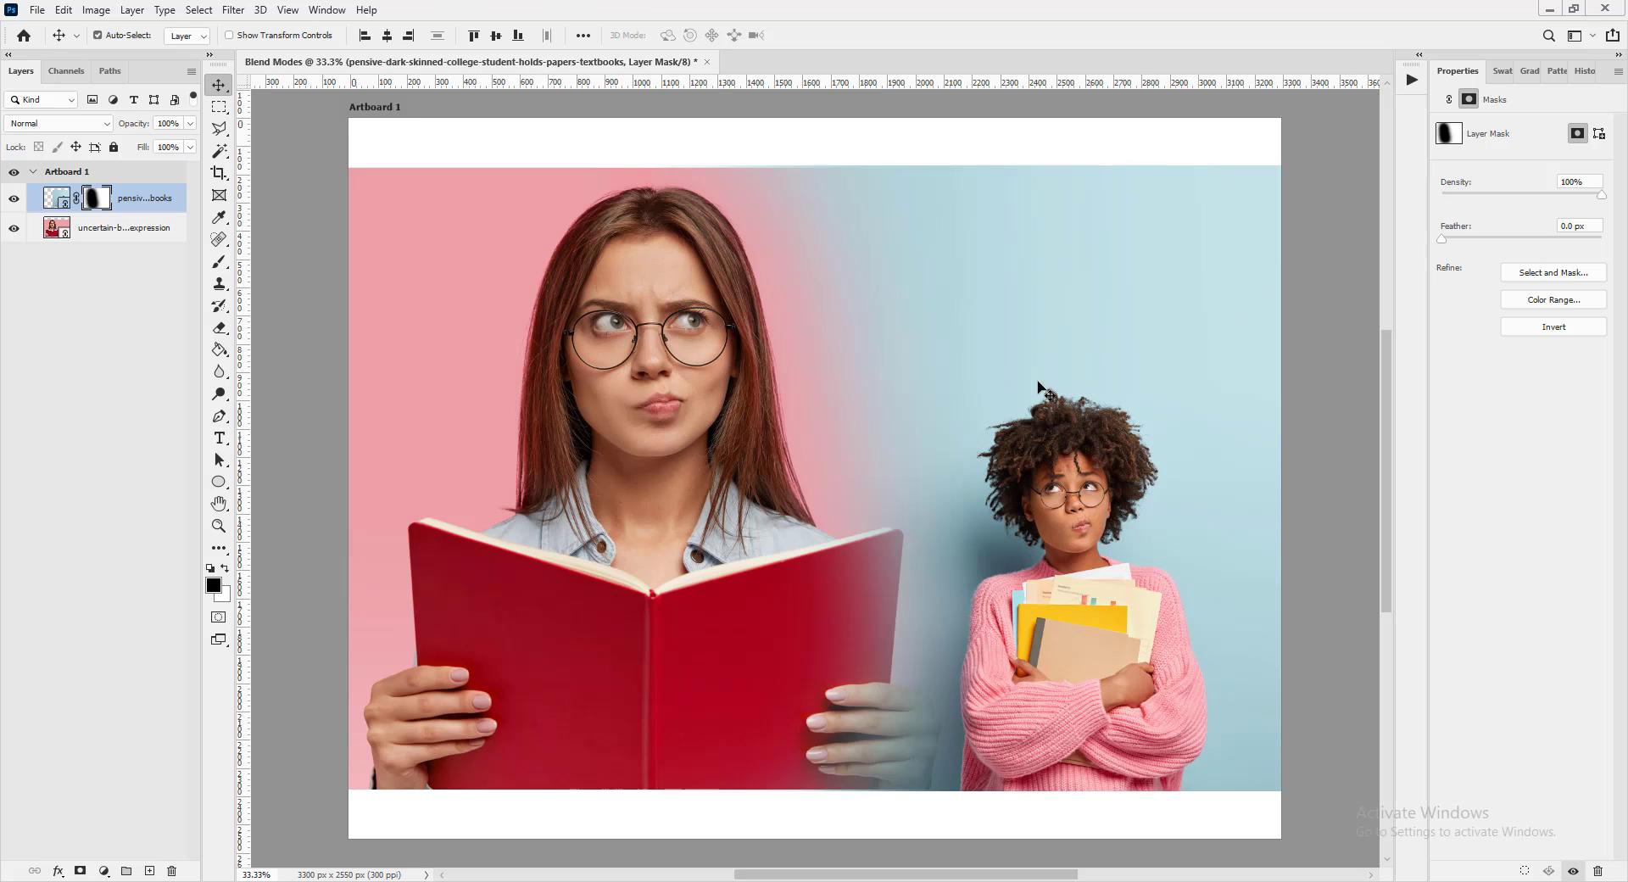
# - Set the masked student photo layer's blend mode to Luminosity
pyautogui.click(1148, 403)
pyautogui.click(105, 124)
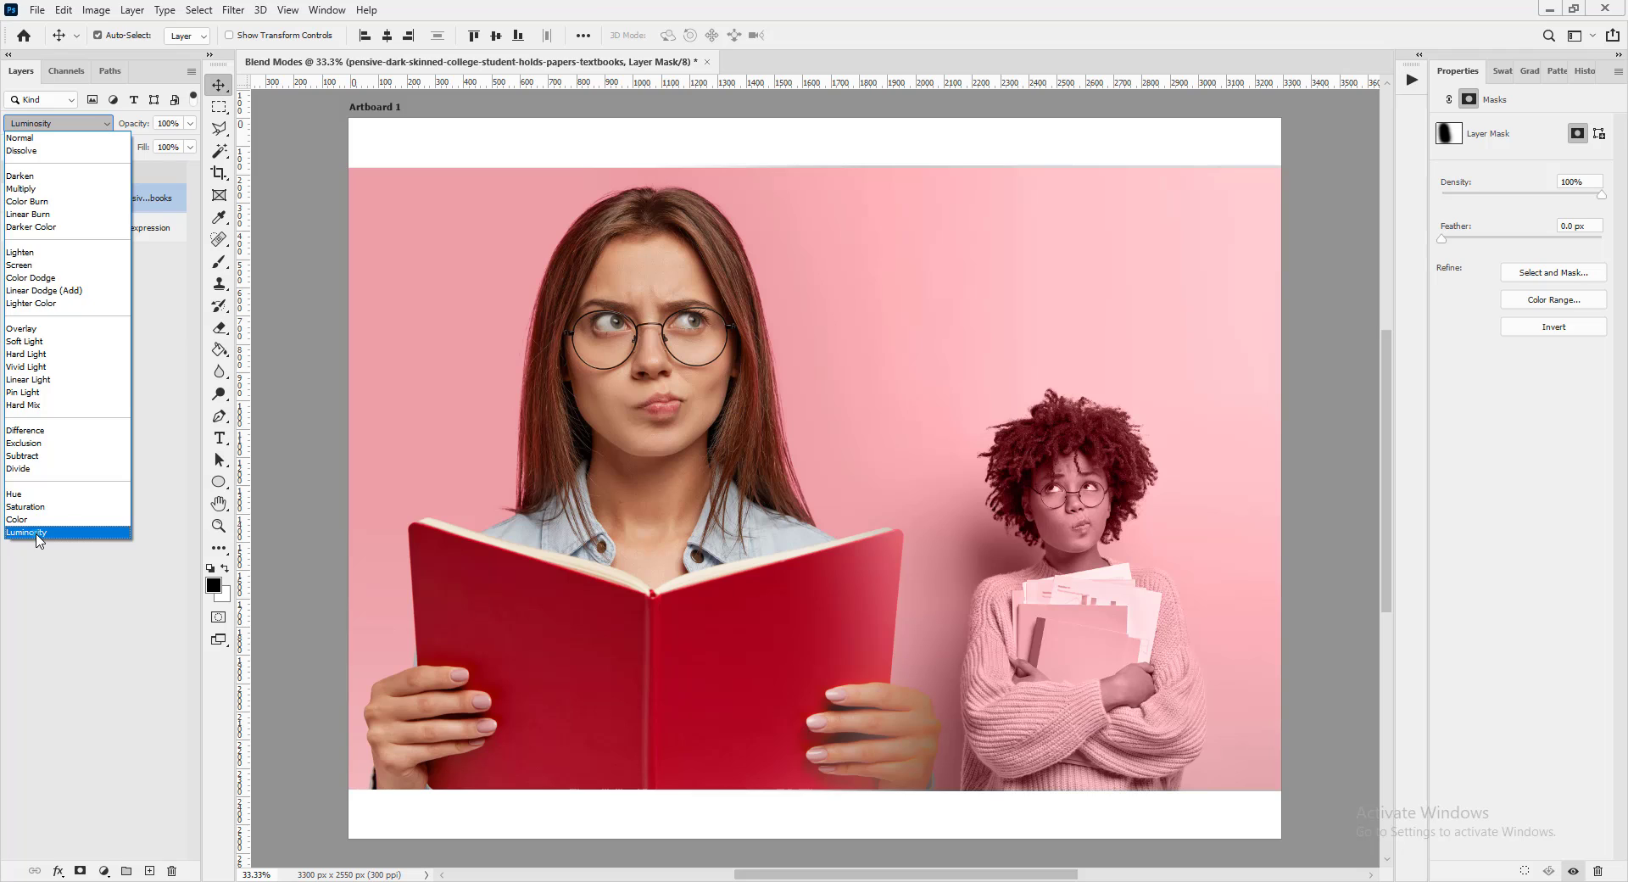
pyautogui.click(38, 531)
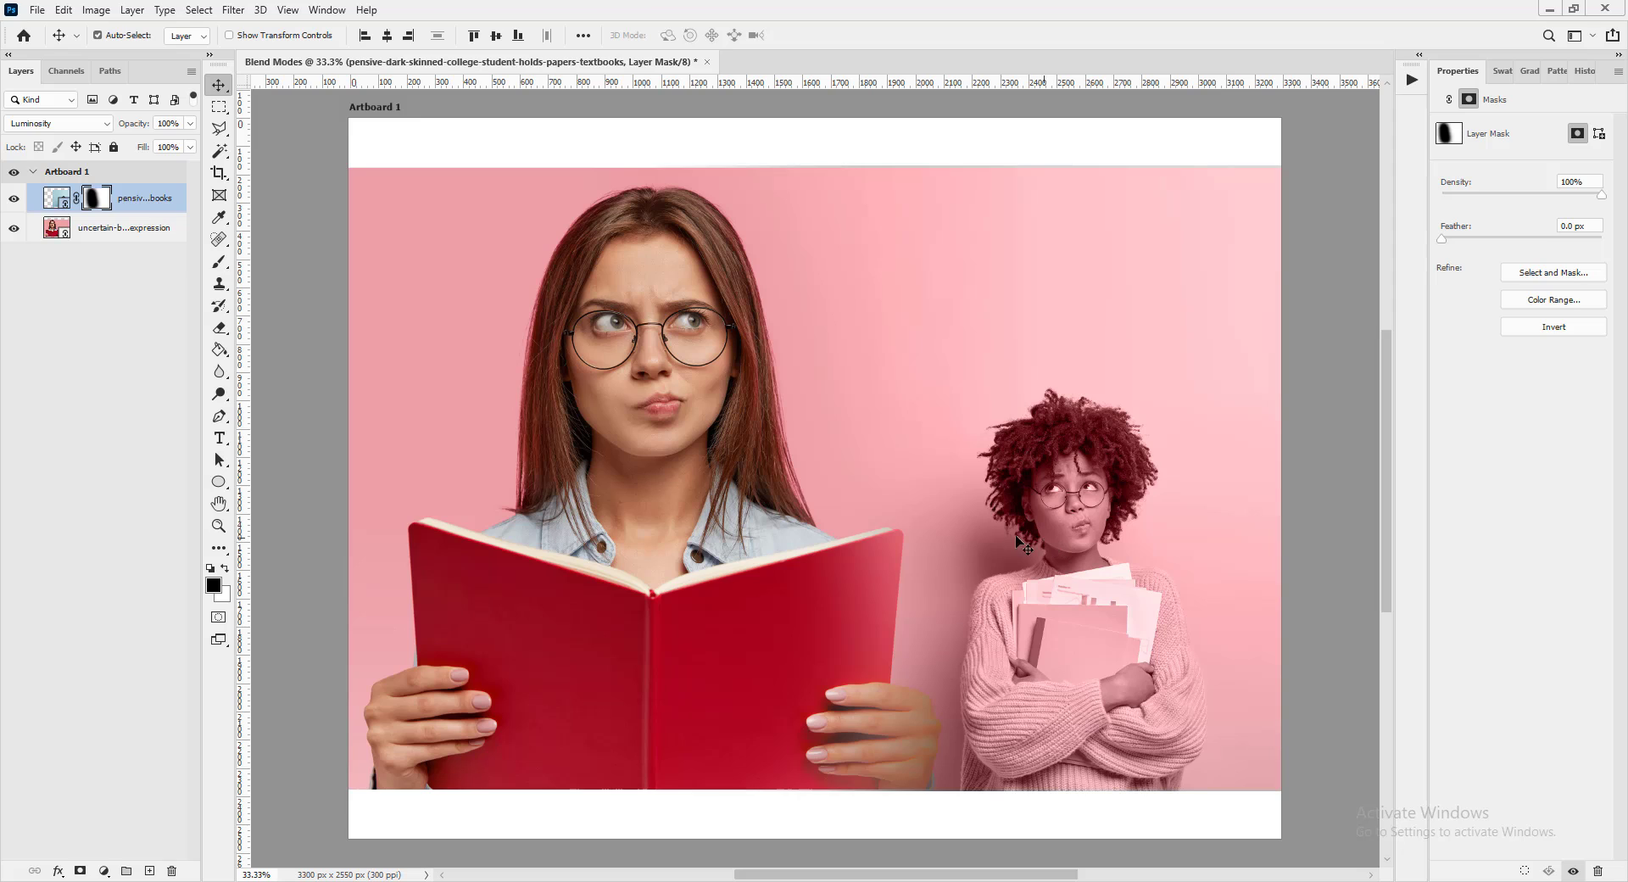
pyautogui.click(53, 128)
pyautogui.click(100, 539)
pyautogui.click(1037, 600)
pyautogui.click(1085, 624)
# - Add a blue-to-yellow linear Gradient Overlay to the student photo layer and try it in Multiply blend mode
pyautogui.click(61, 869)
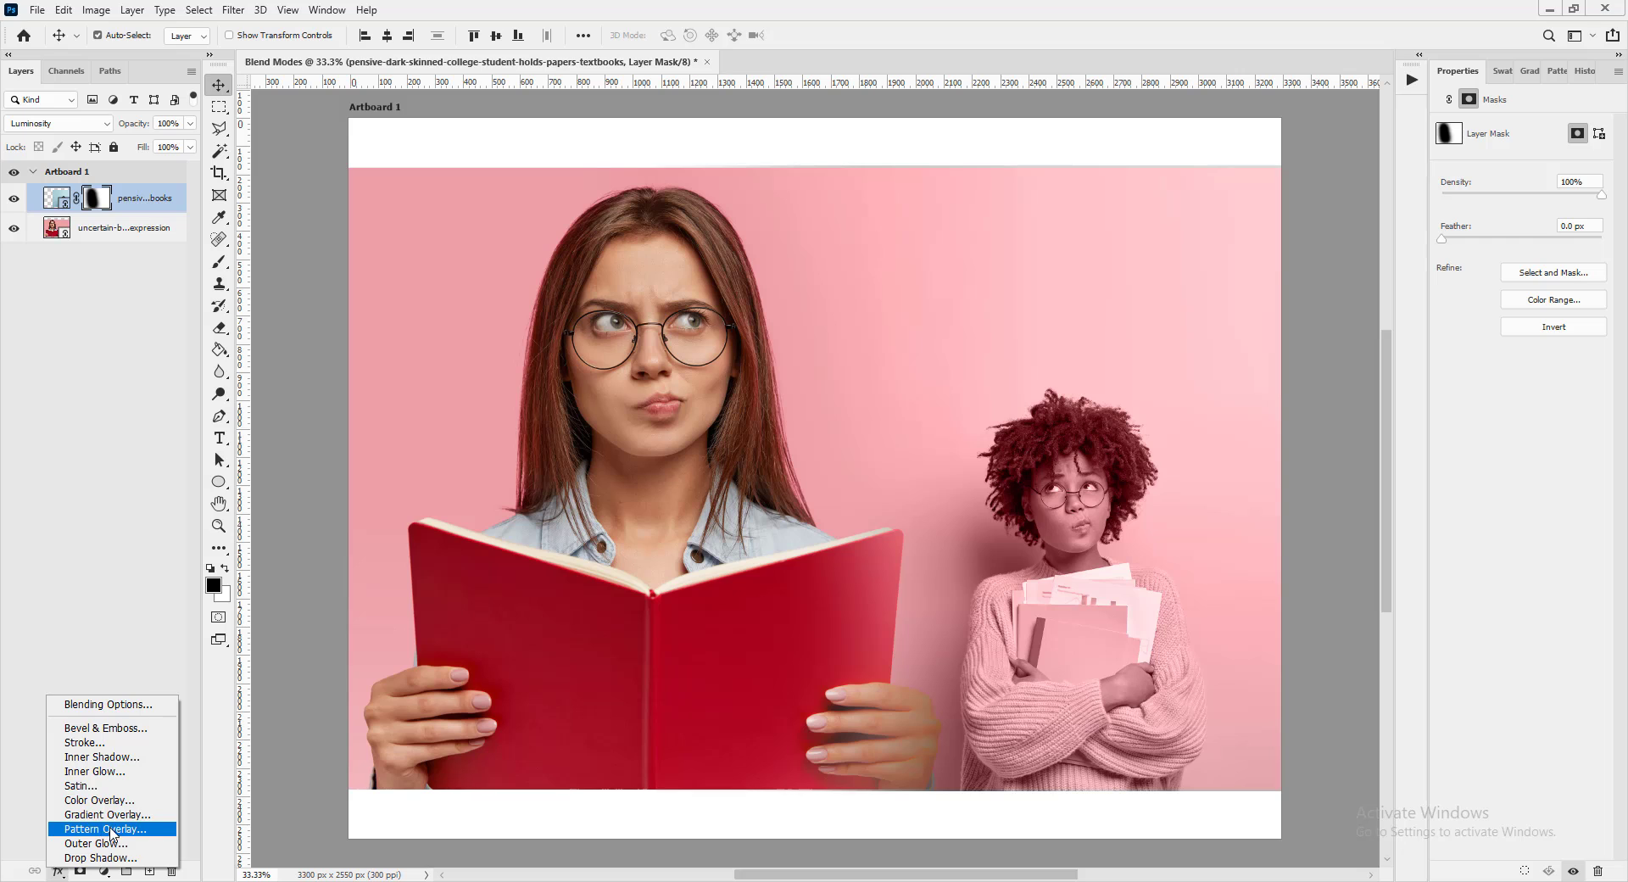
pyautogui.click(111, 815)
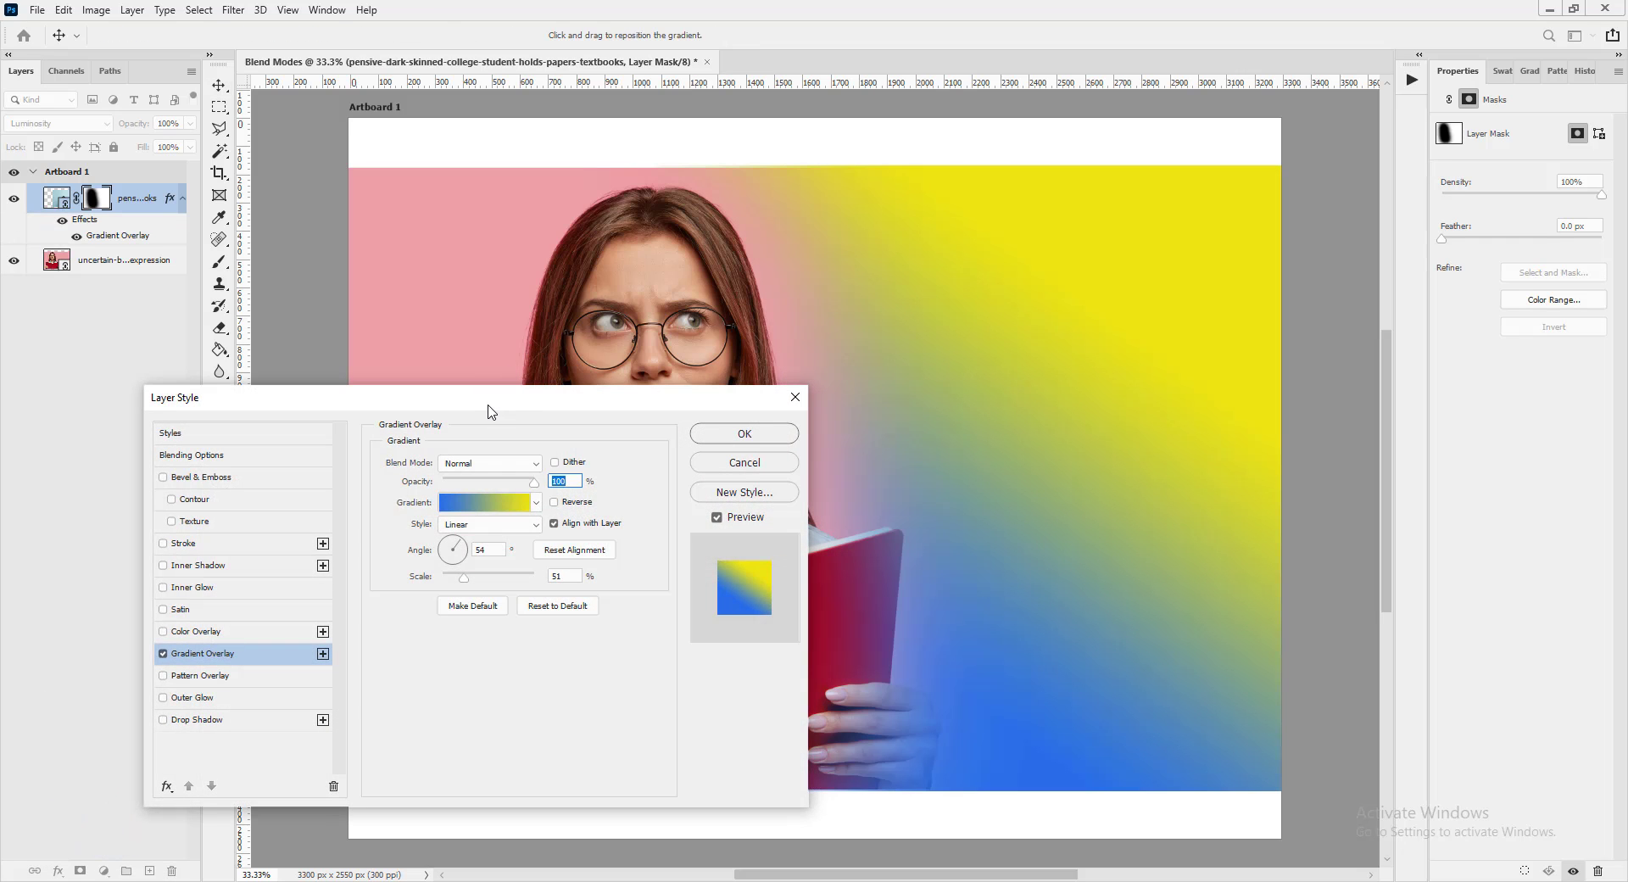
pyautogui.moveTo(515, 405); pyautogui.dragTo(914, 268)
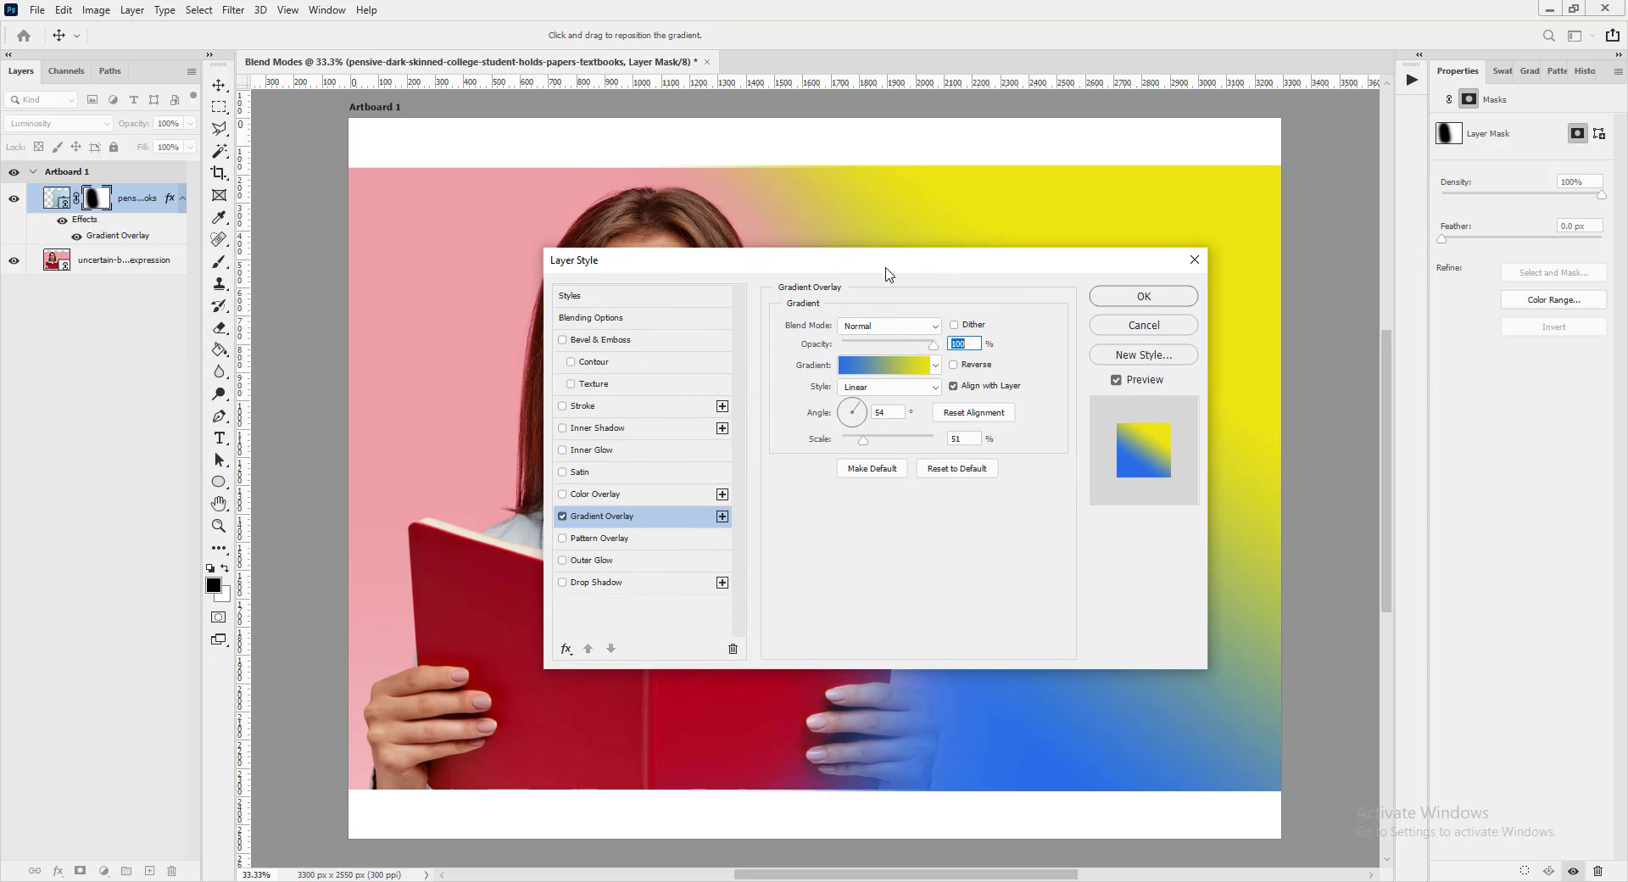
pyautogui.click(923, 327)
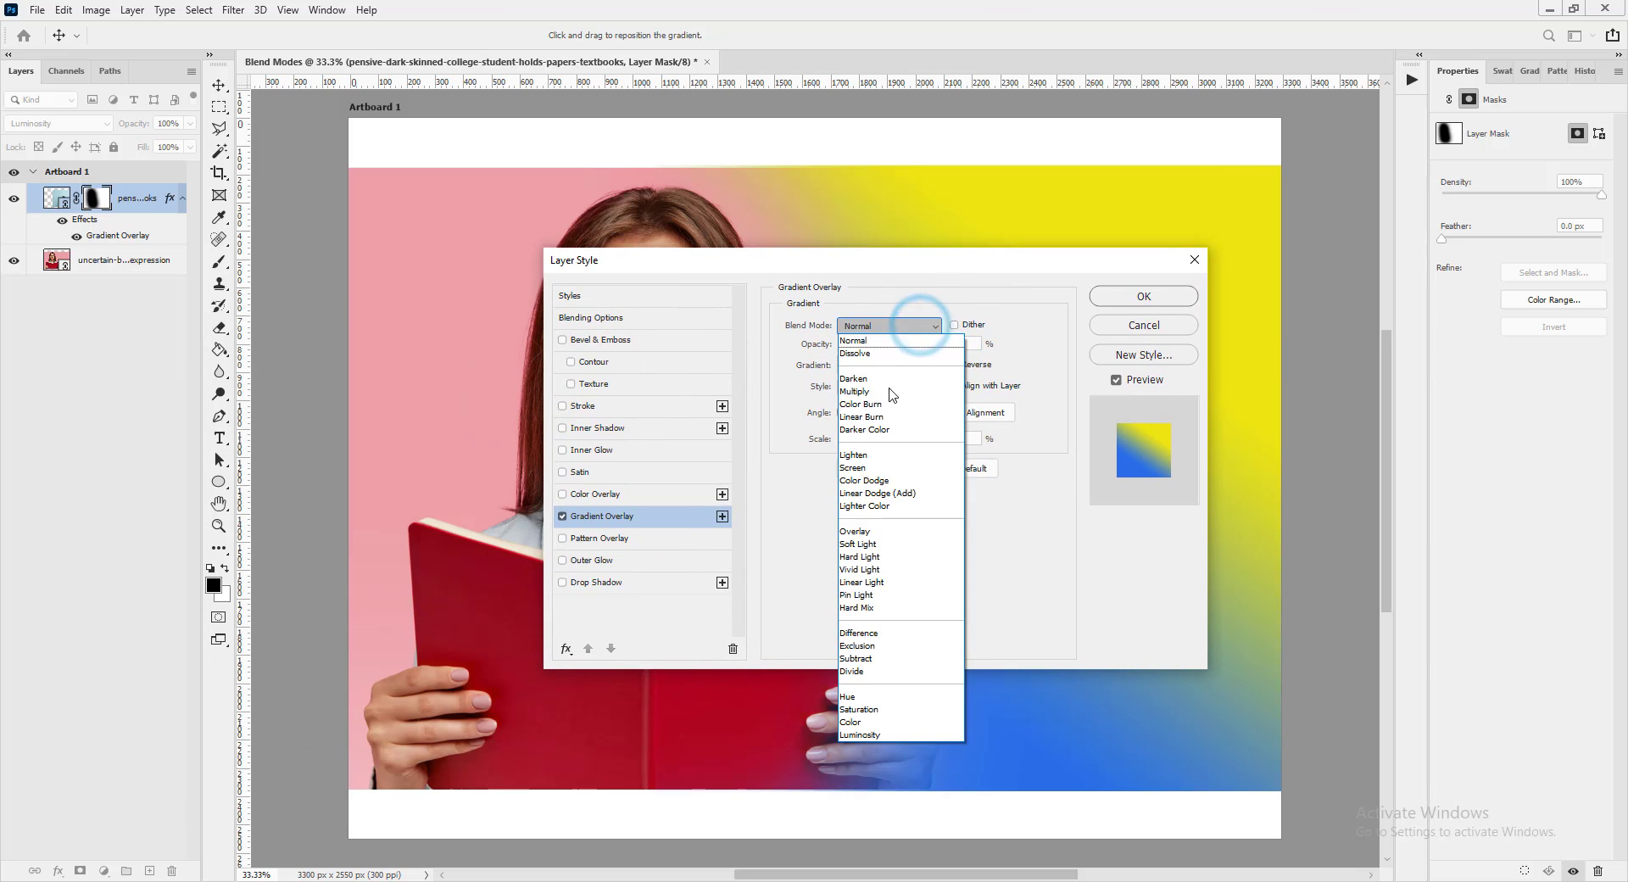
pyautogui.click(878, 395)
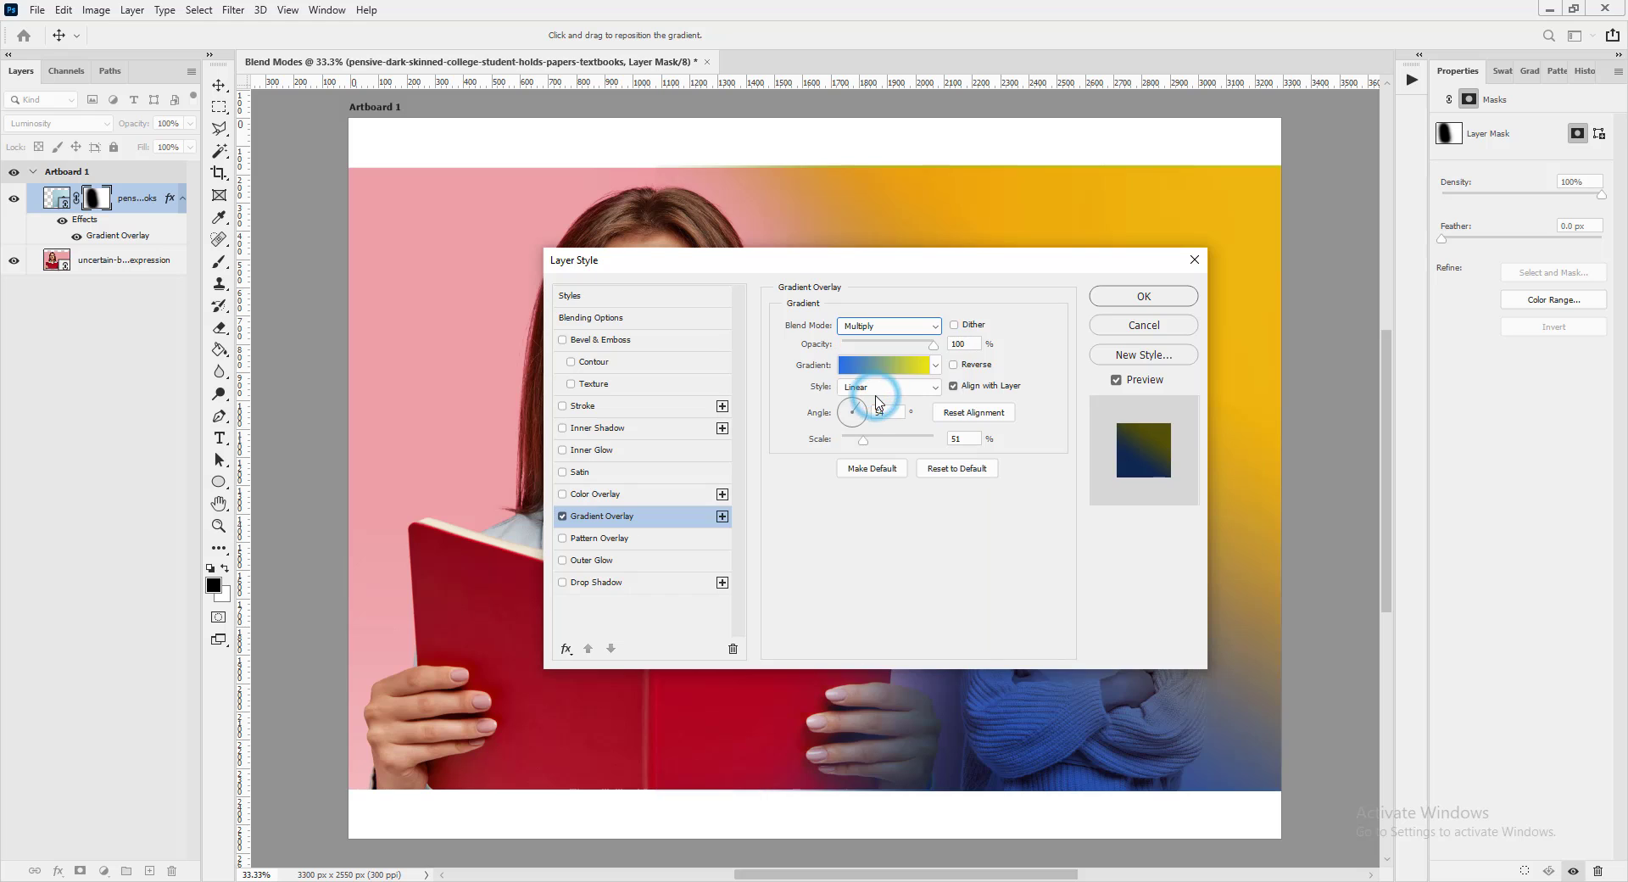
pyautogui.moveTo(907, 265); pyautogui.dragTo(639, 264)
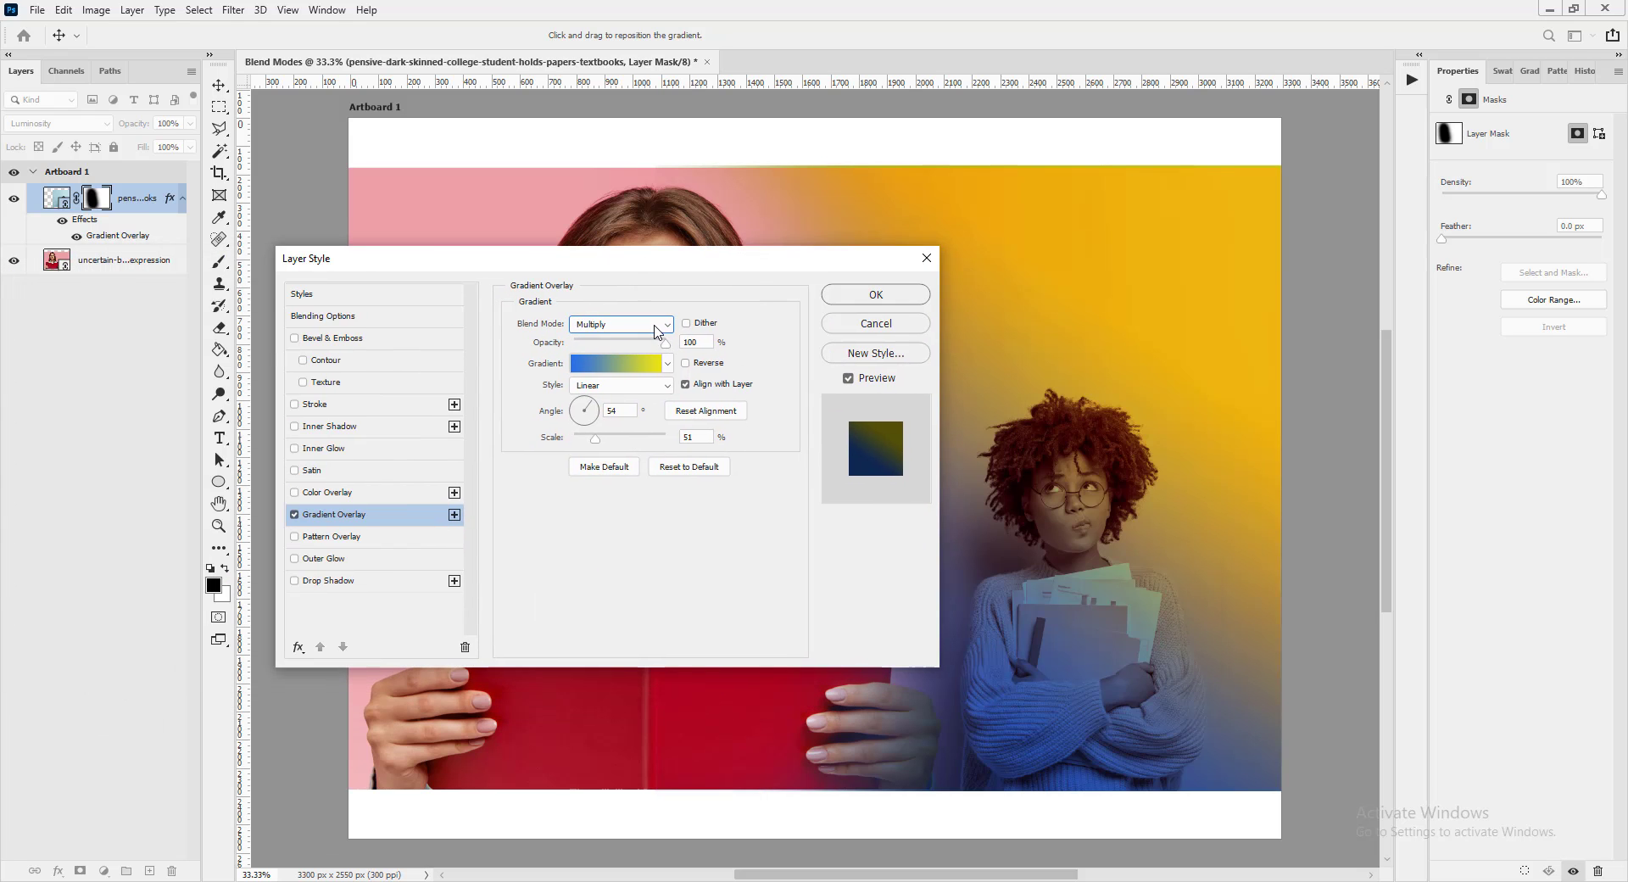
# - Try the Overlay and Screen blend modes on the gradient overlay, and apply it with Soft Light
pyautogui.click(646, 324)
pyautogui.click(616, 529)
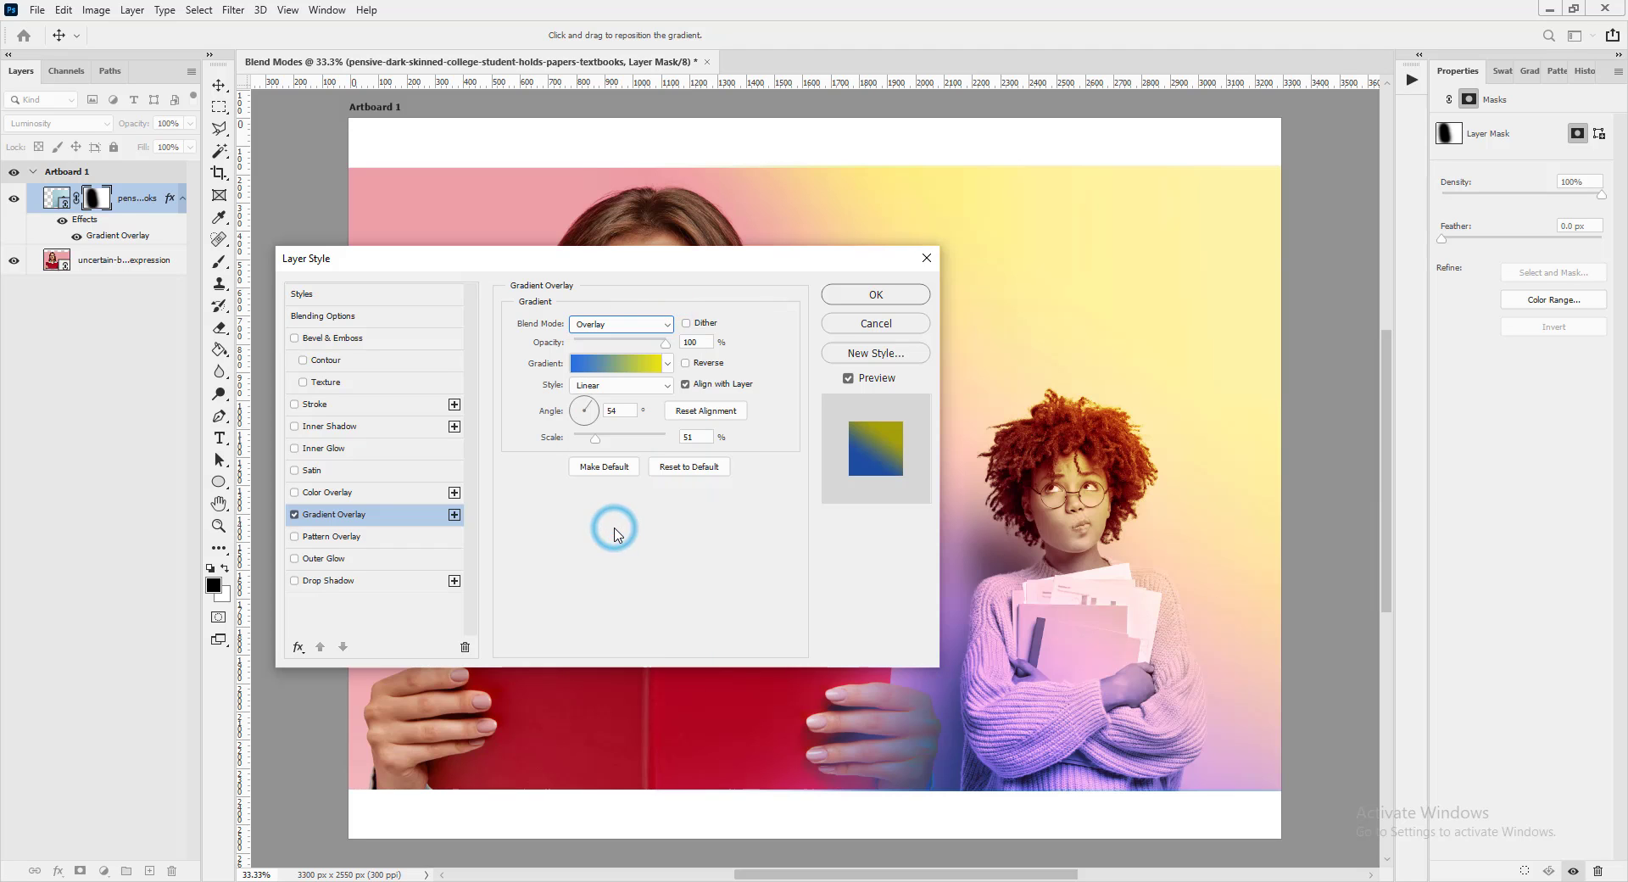
pyautogui.click(646, 322)
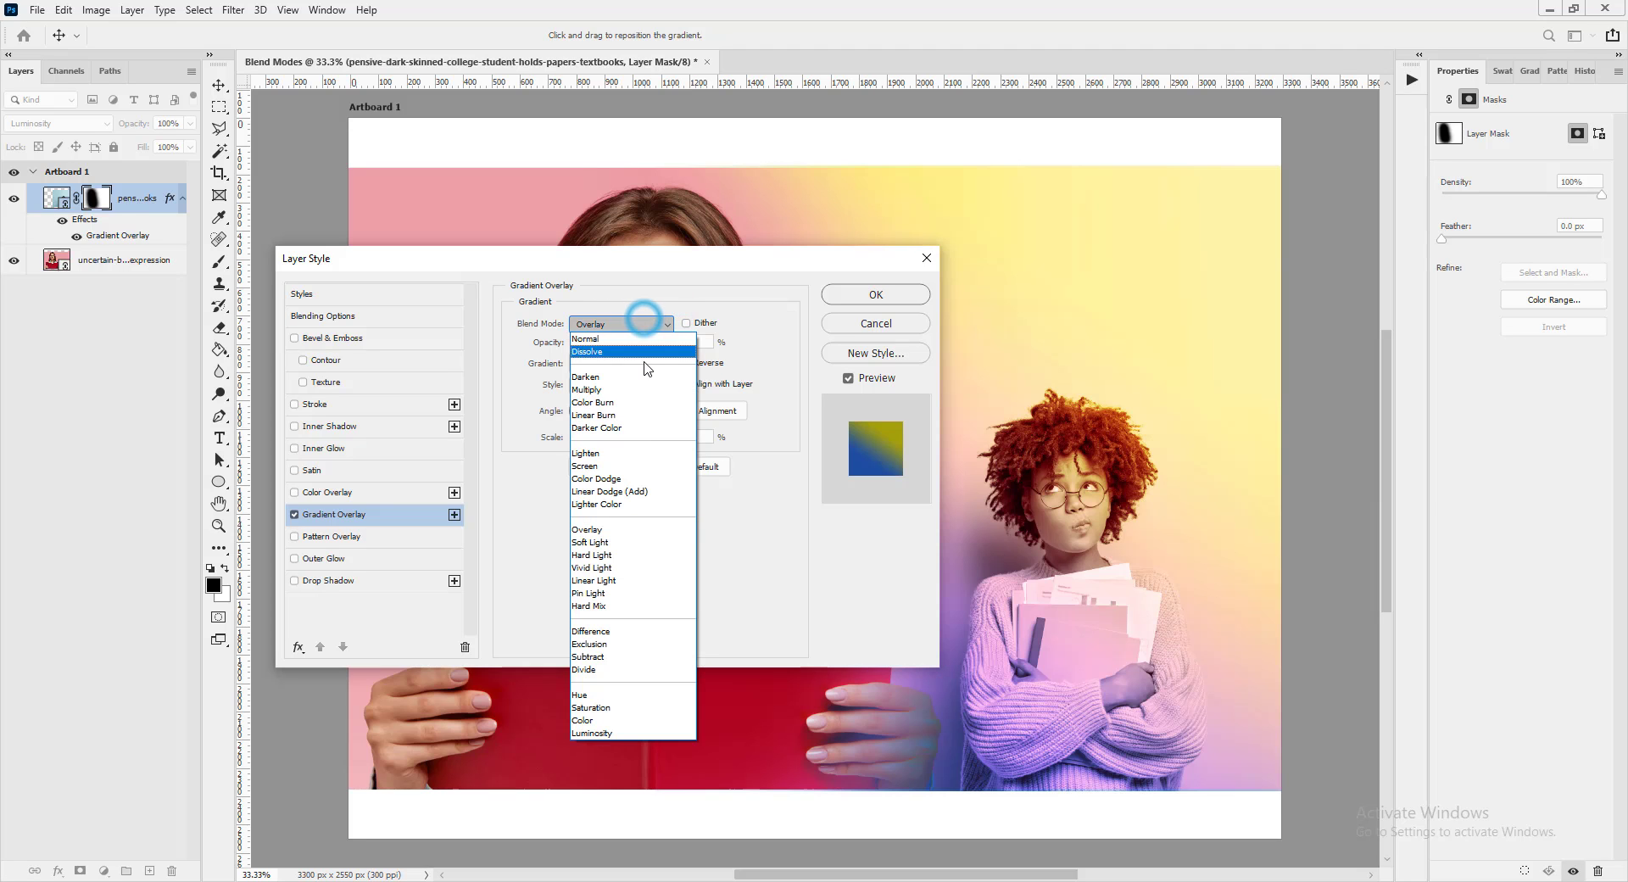
pyautogui.click(610, 462)
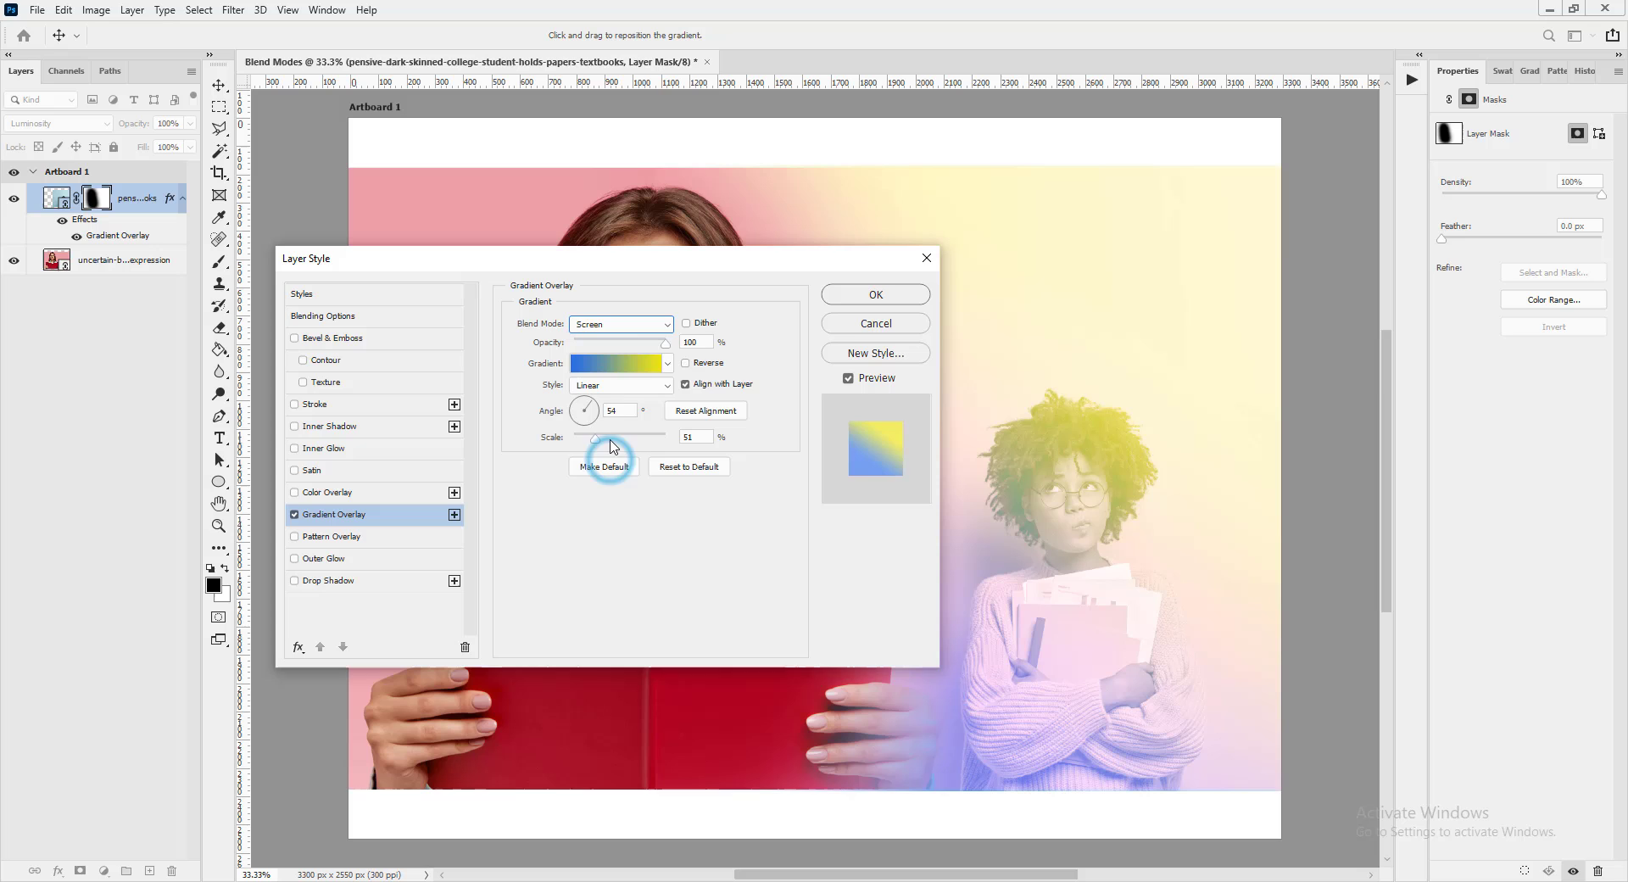
pyautogui.click(625, 323)
pyautogui.click(614, 544)
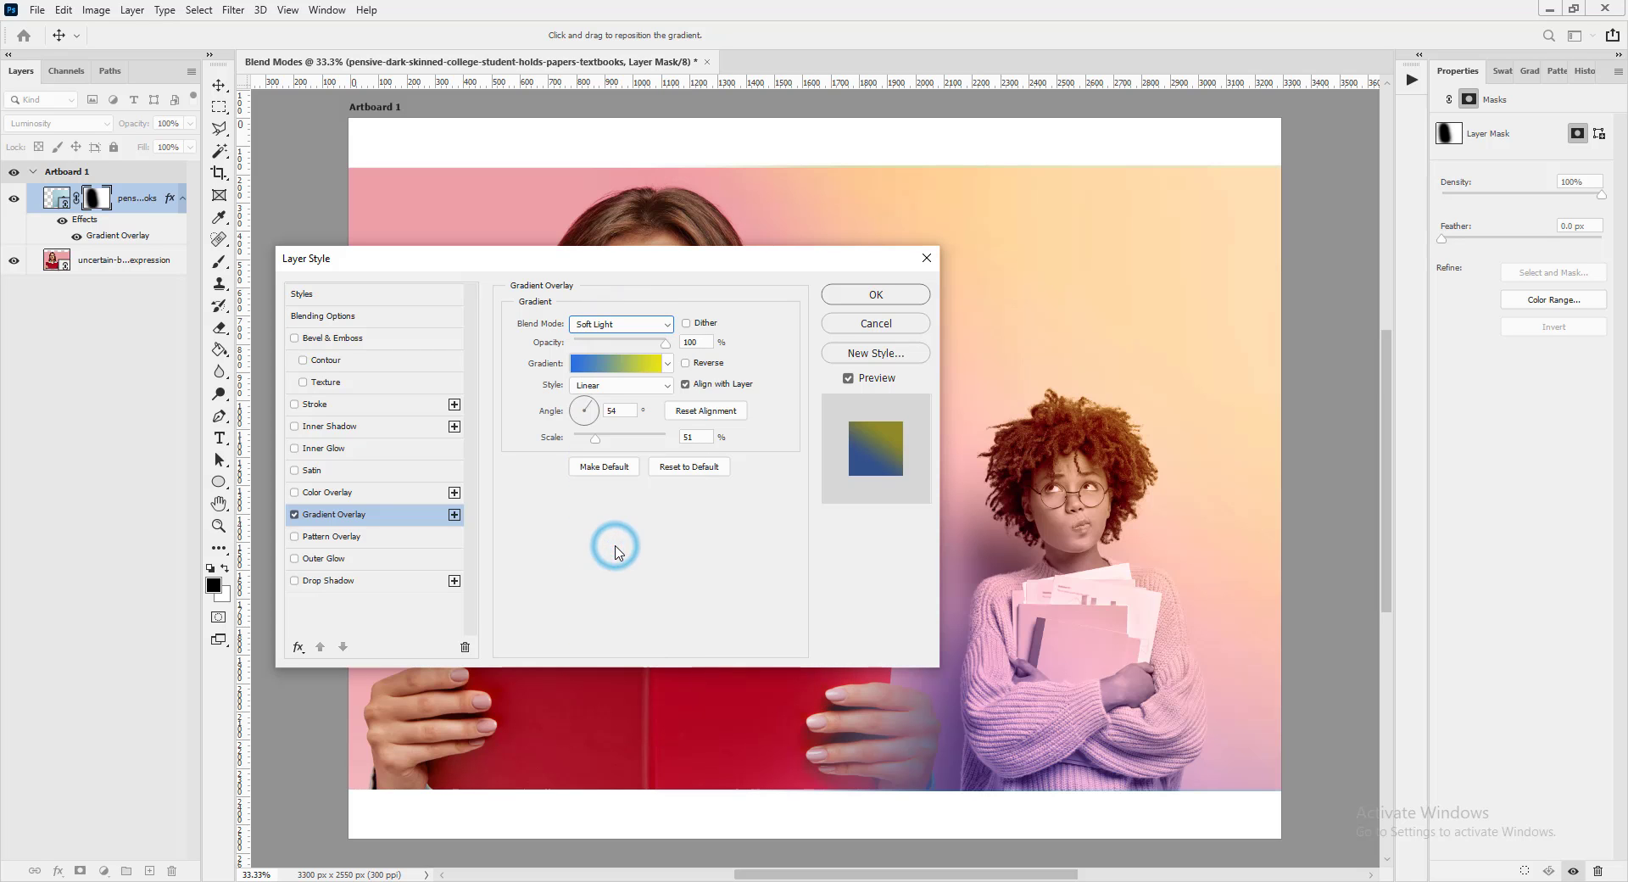
pyautogui.click(860, 298)
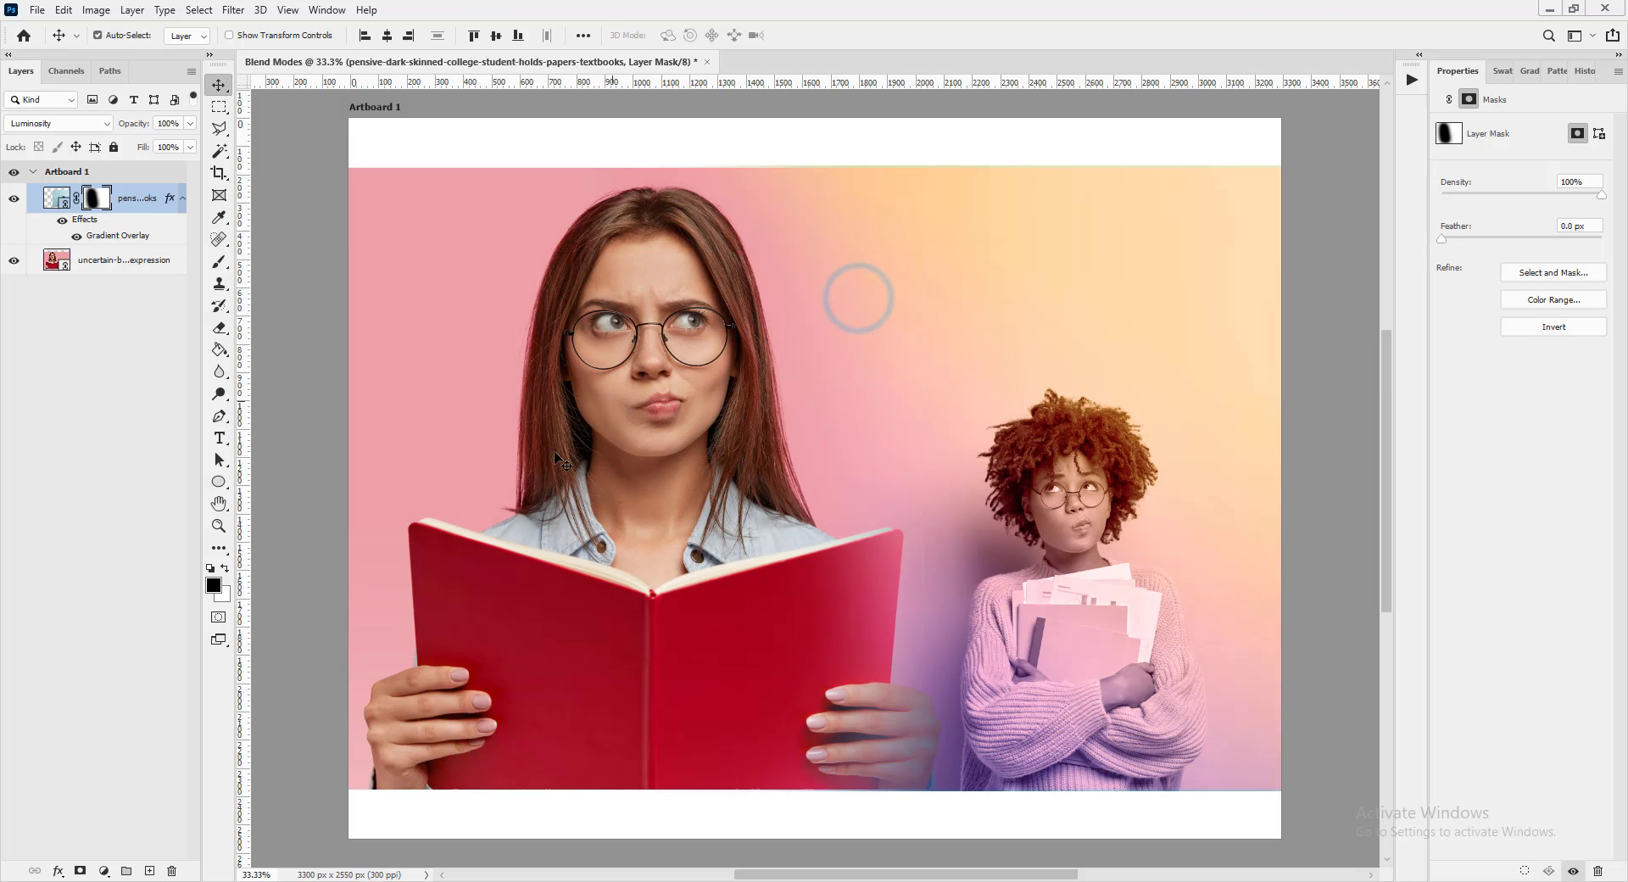
# - Add a blue-to-yellow Gradient Overlay in Soft Light mode at 100% opacity to the layer of the woman with the red book
pyautogui.click(552, 450)
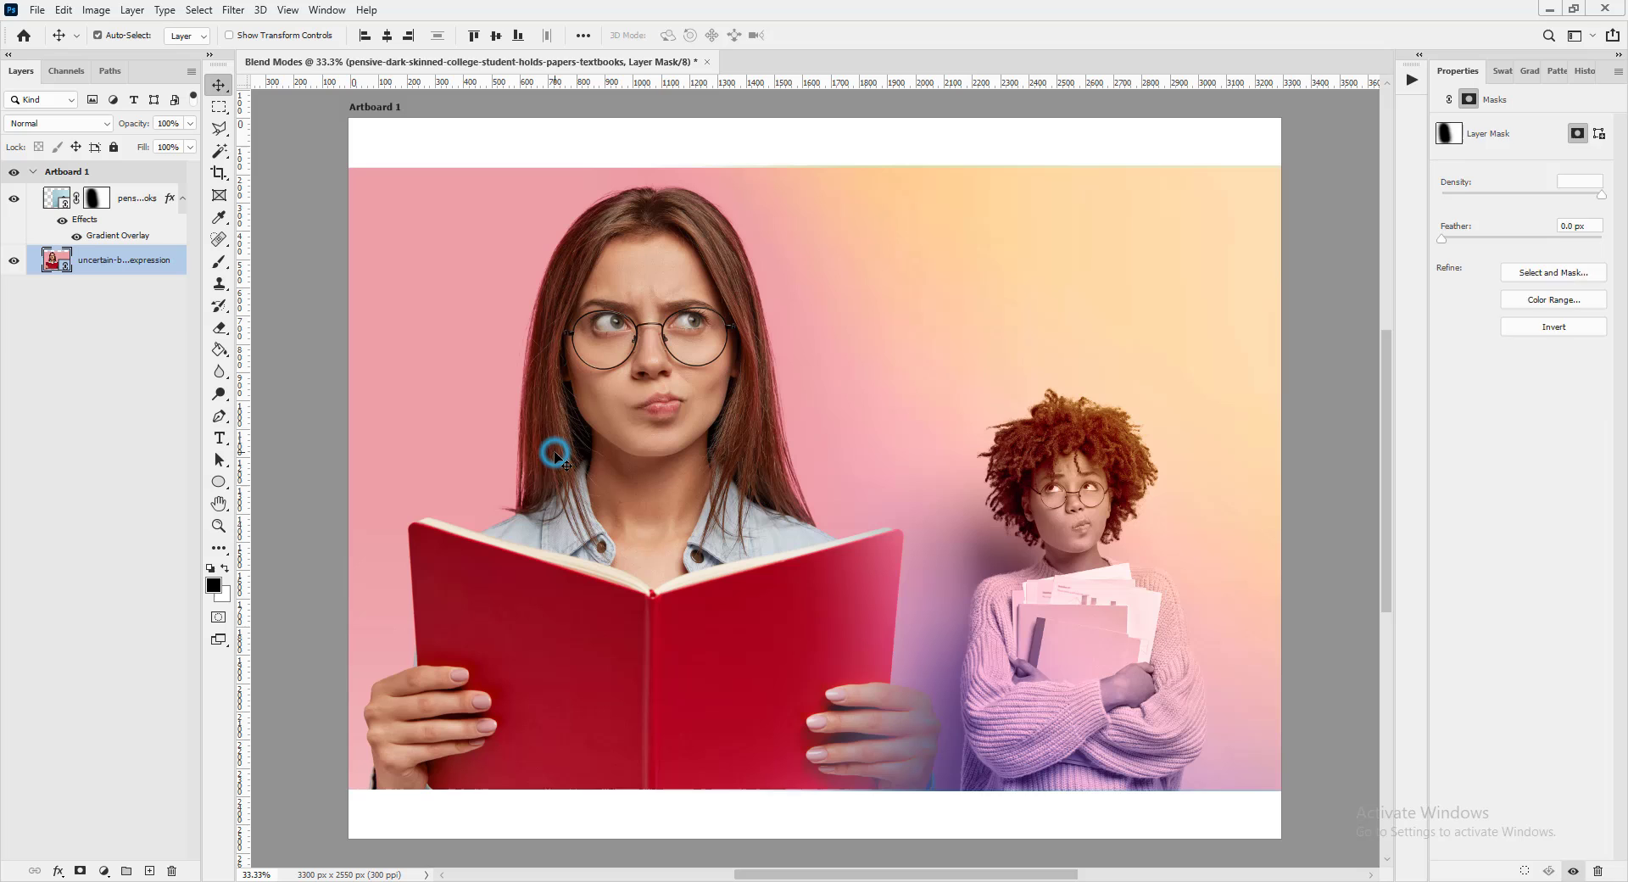
pyautogui.click(101, 124)
pyautogui.click(123, 682)
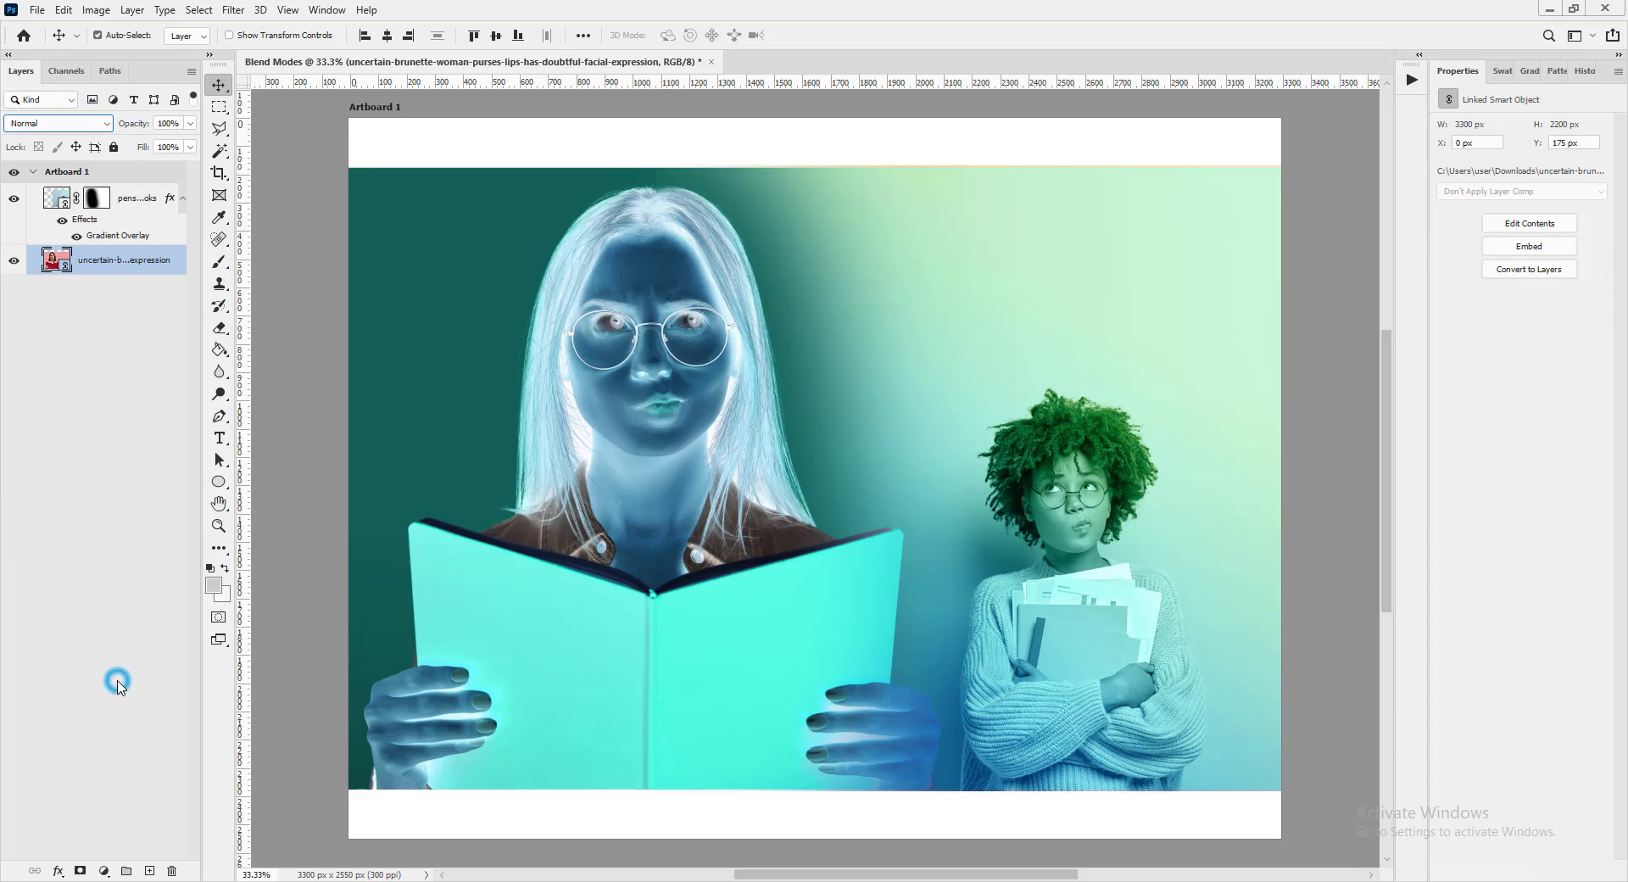
pyautogui.click(58, 870)
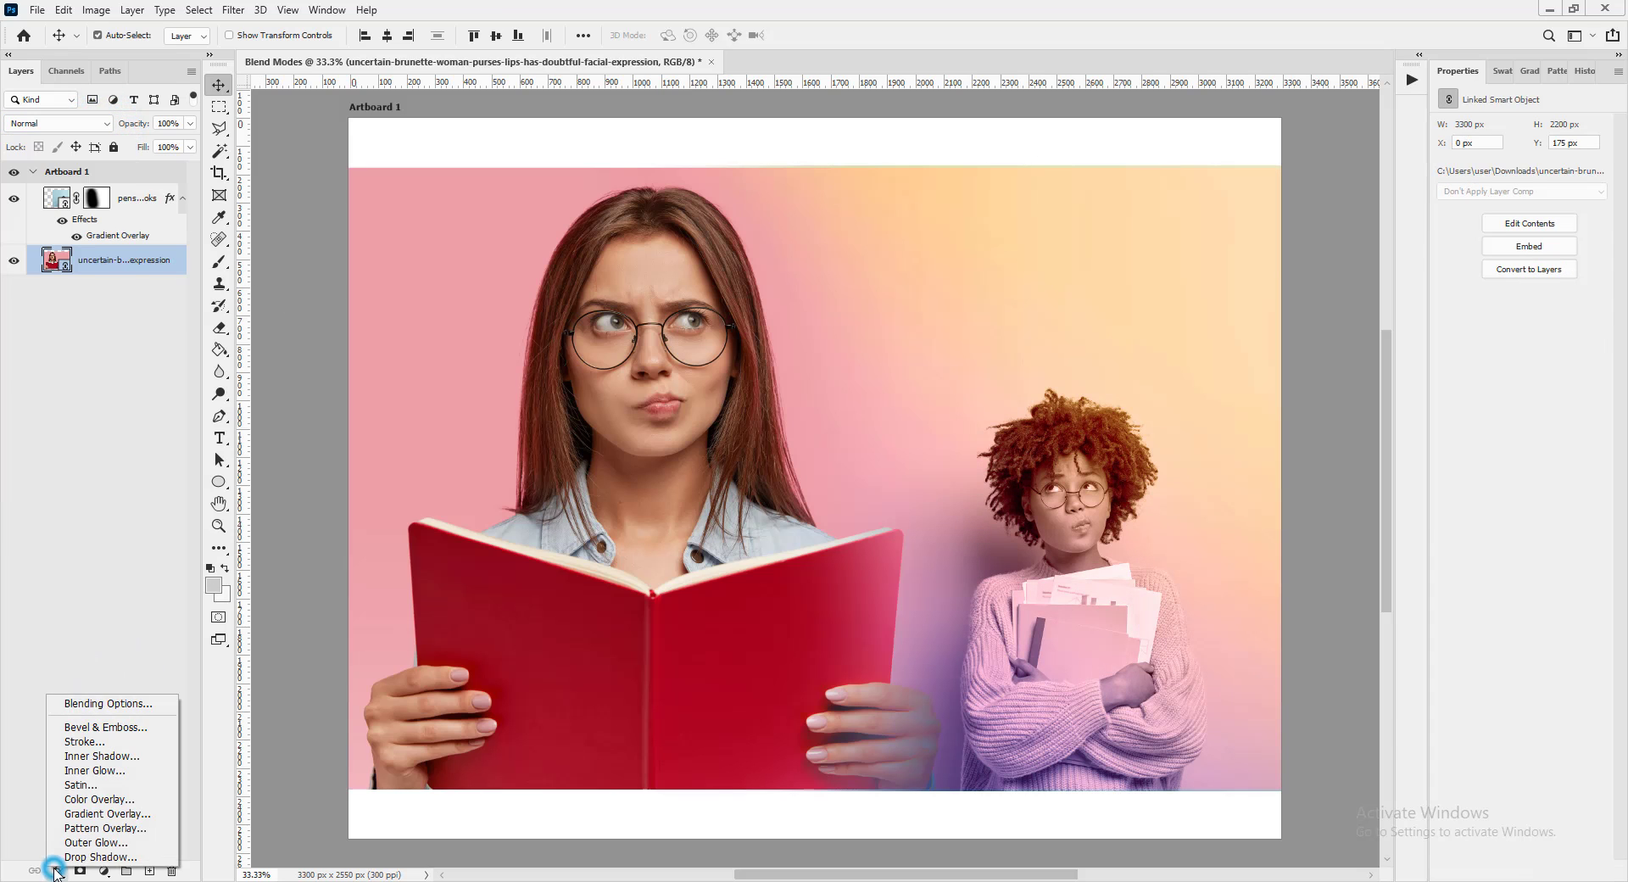
pyautogui.click(106, 813)
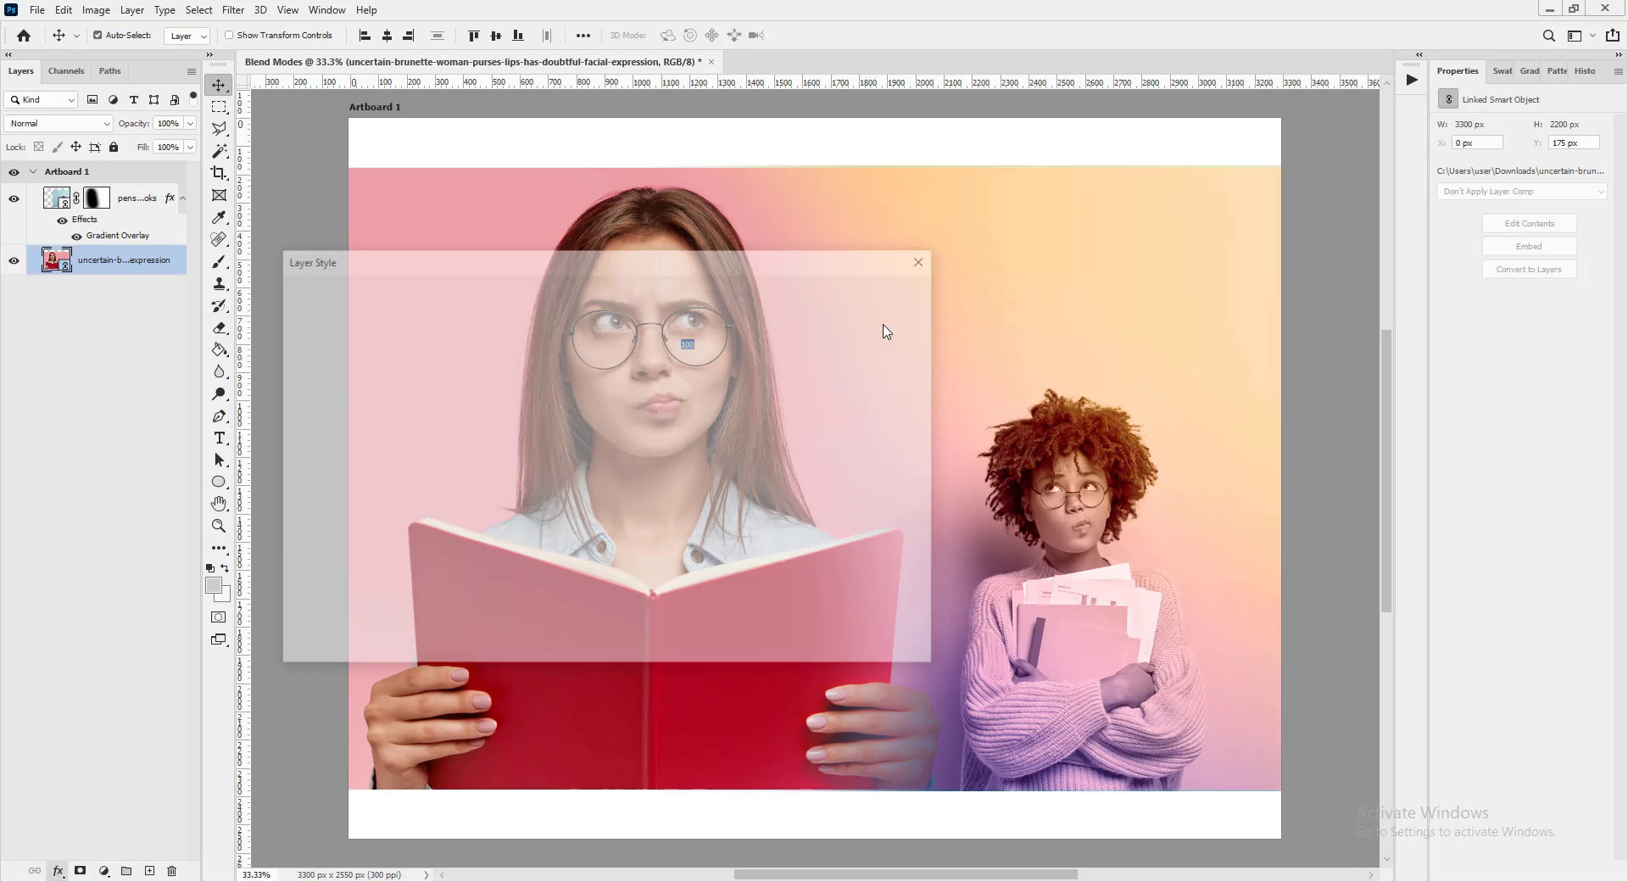
pyautogui.moveTo(678, 267); pyautogui.dragTo(1150, 260)
pyautogui.click(1320, 289)
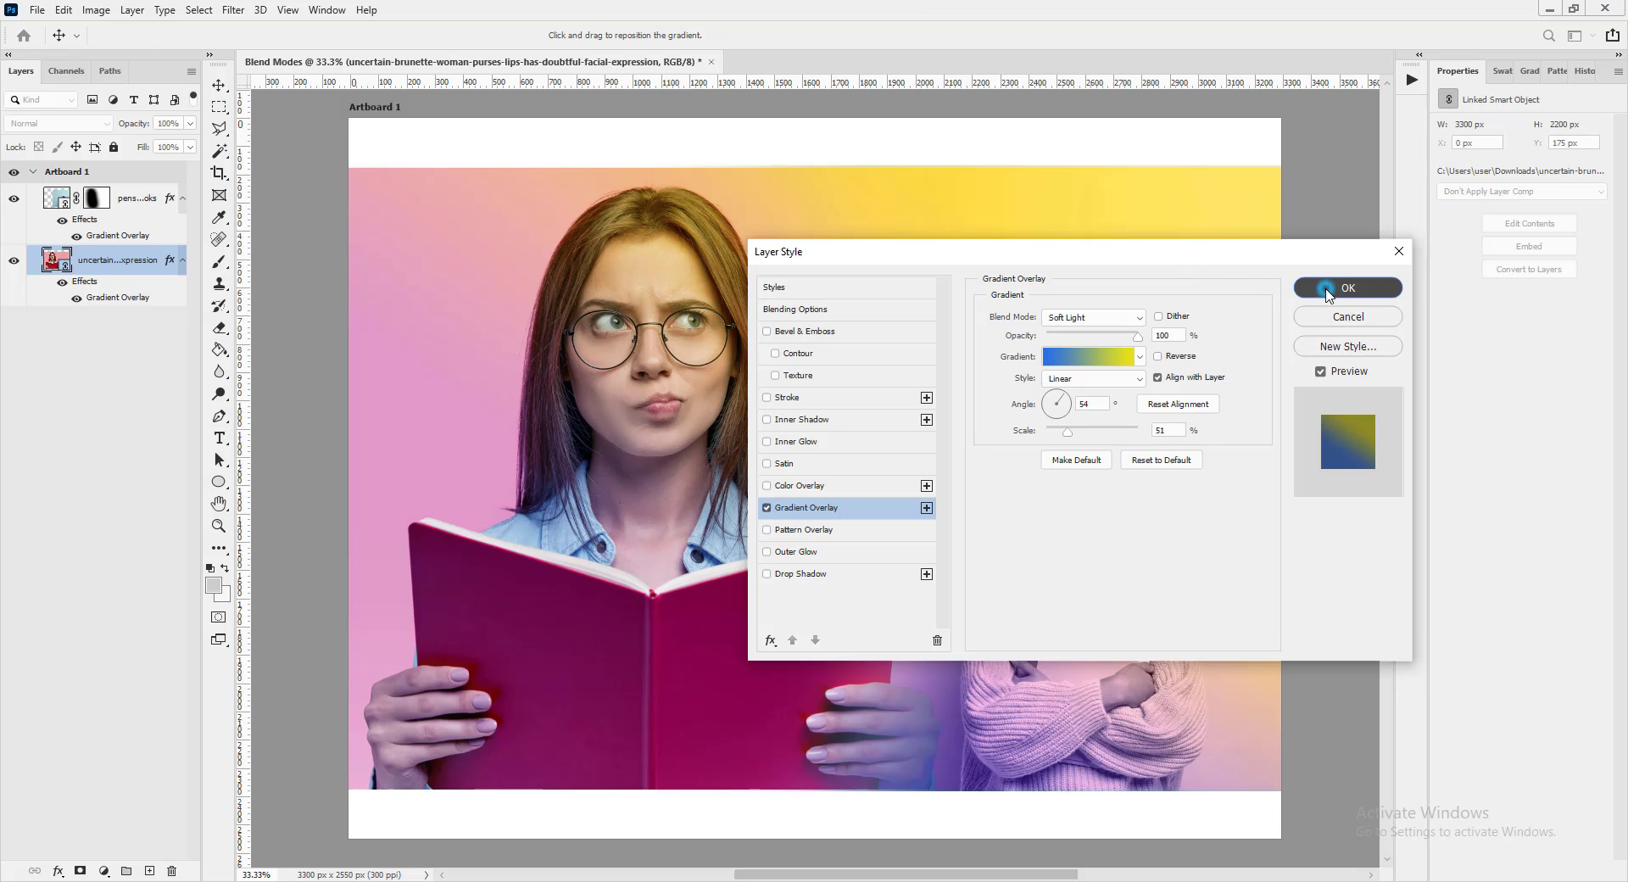